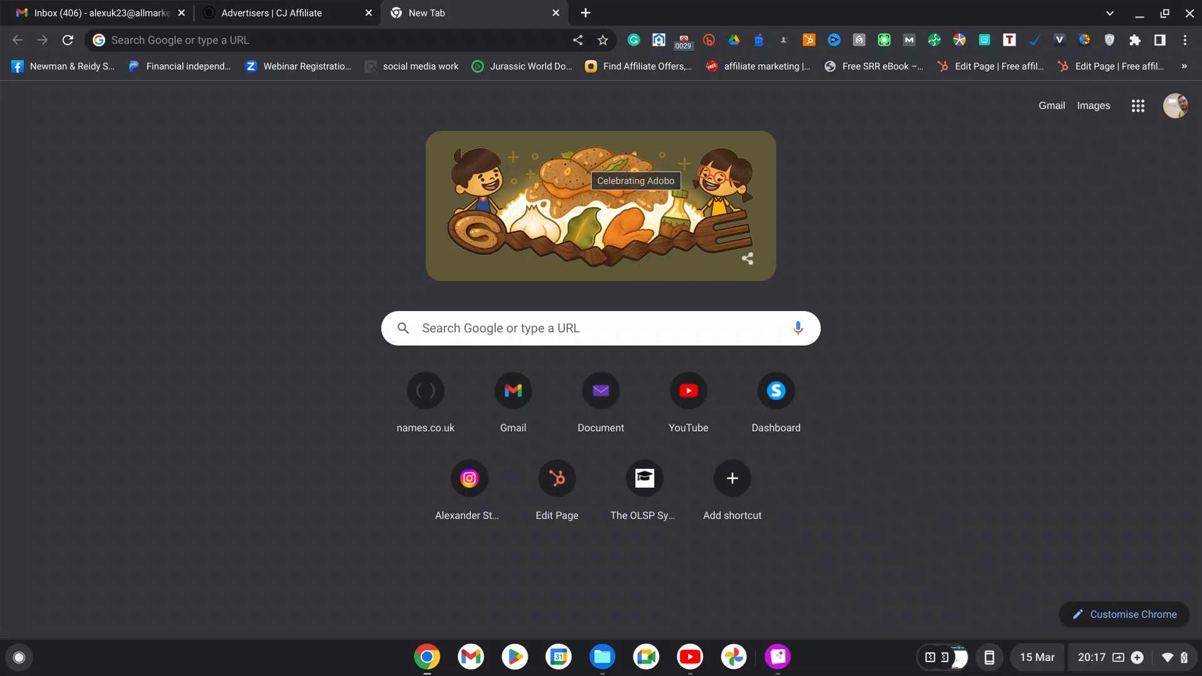
# Search Google for "Upwork" and open the official Upwork site from the results
pyautogui.click(569, 328)
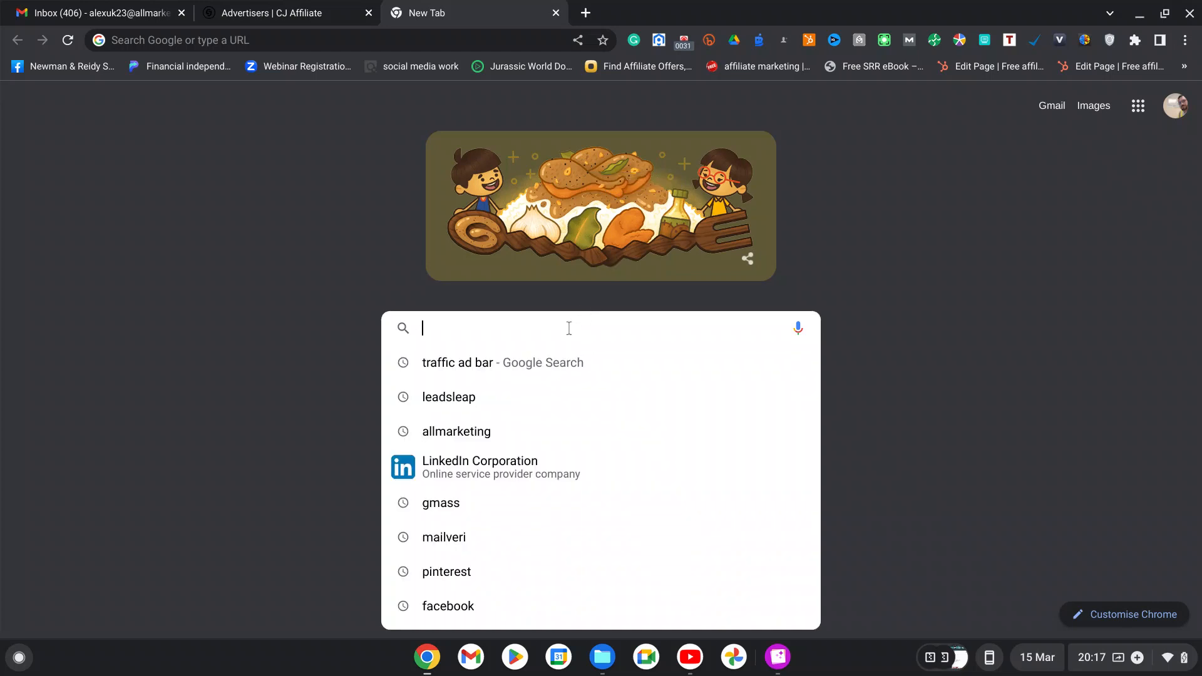
pyautogui.write('U')
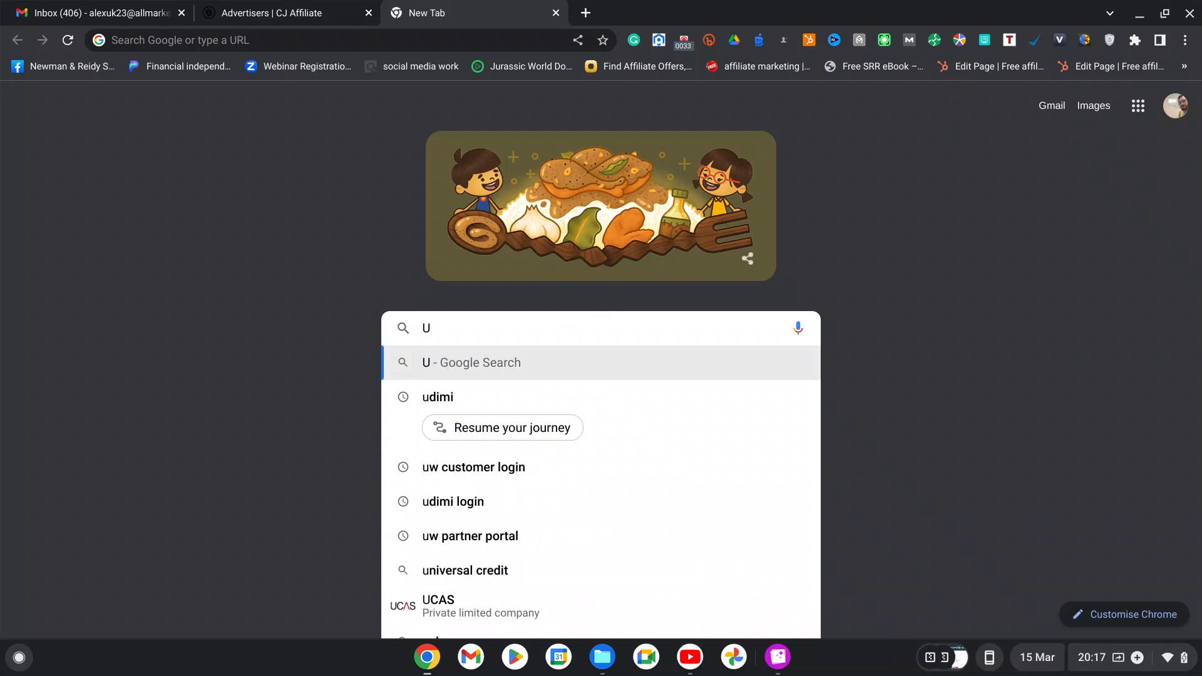
pyautogui.write('pwo')
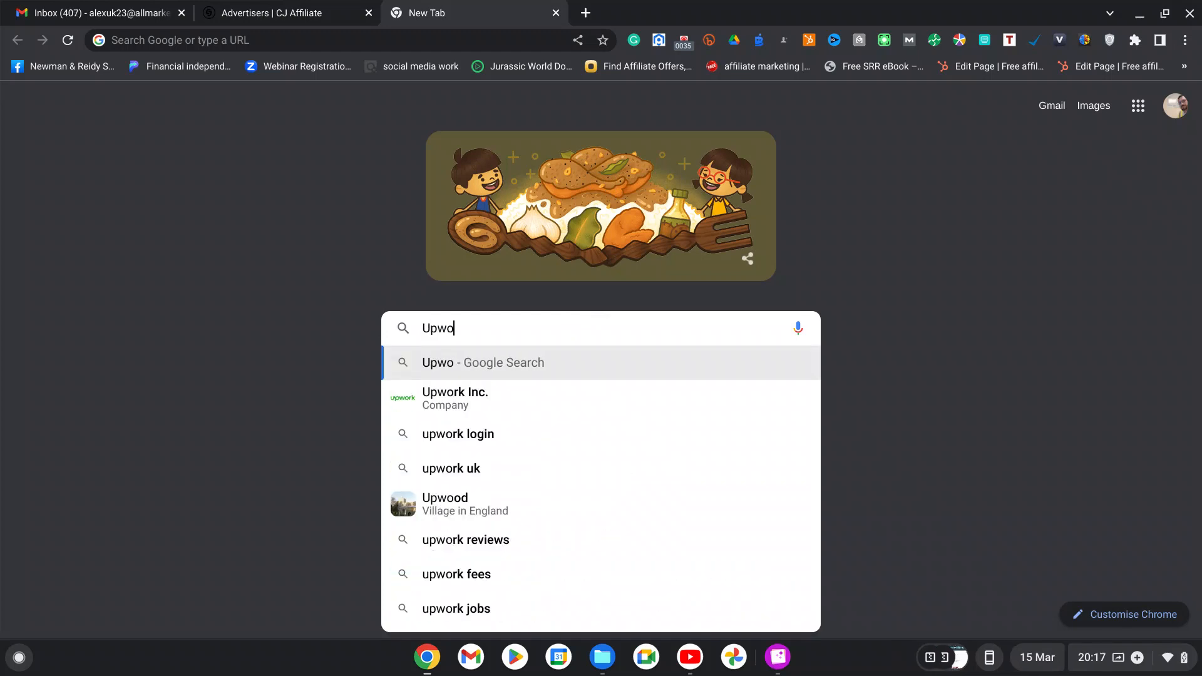
pyautogui.write('rk')
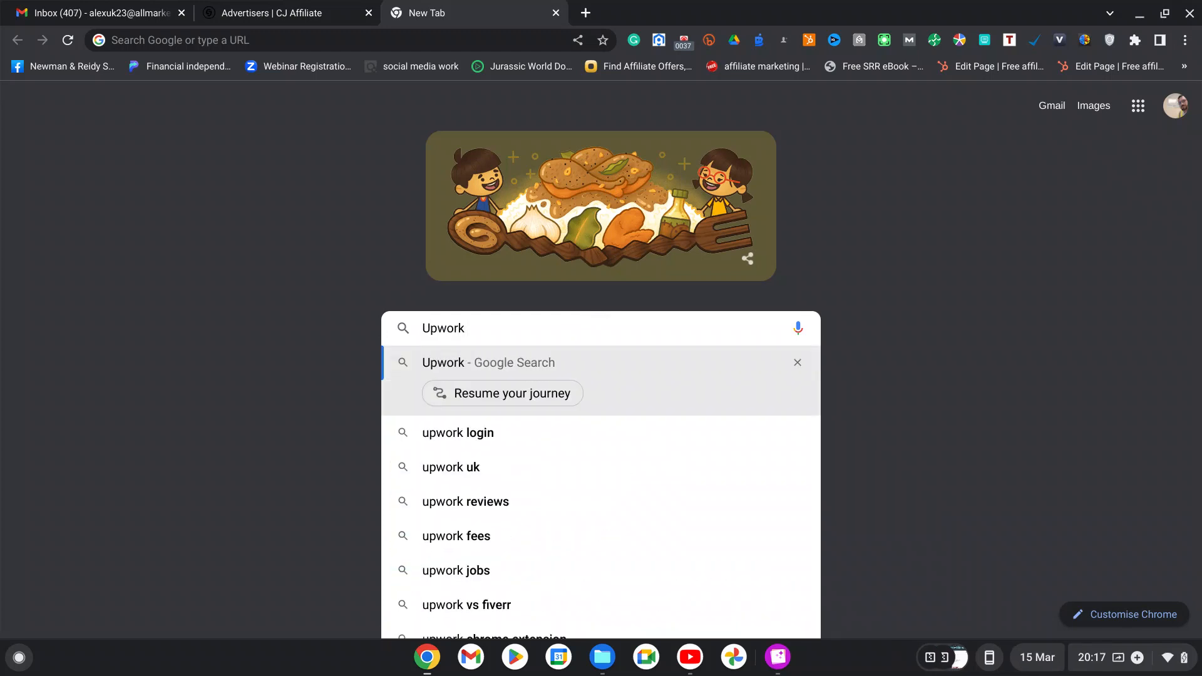
pyautogui.press('Return')
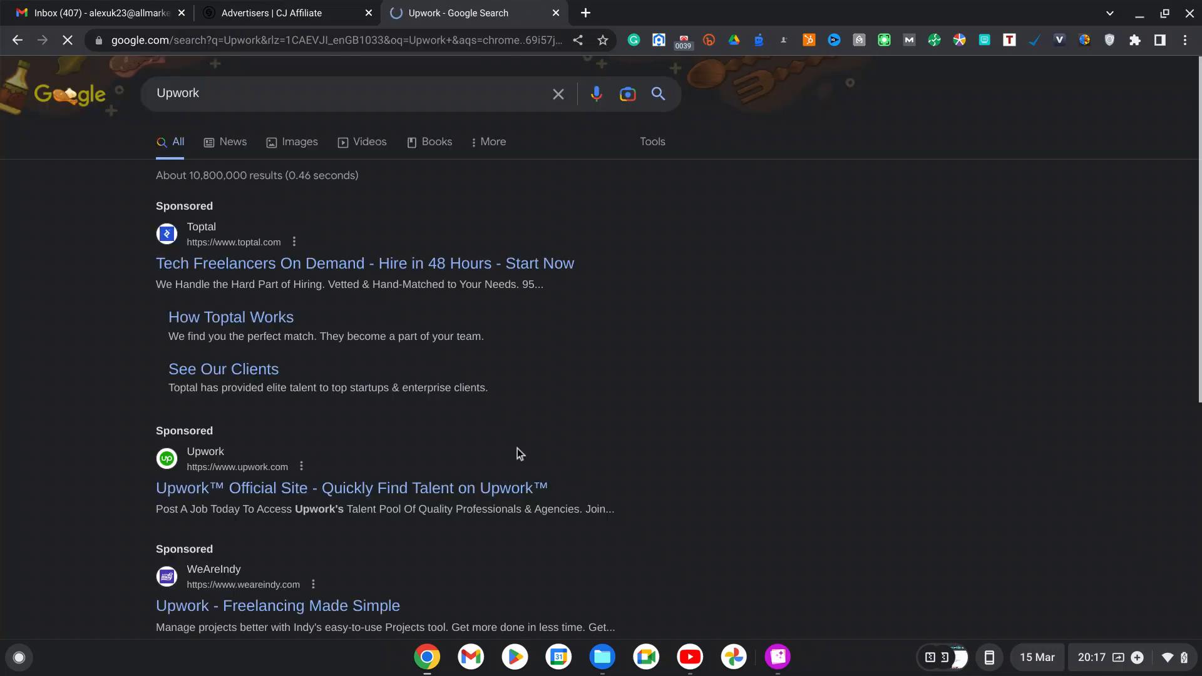
pyautogui.scroll(-2, 254, 340)
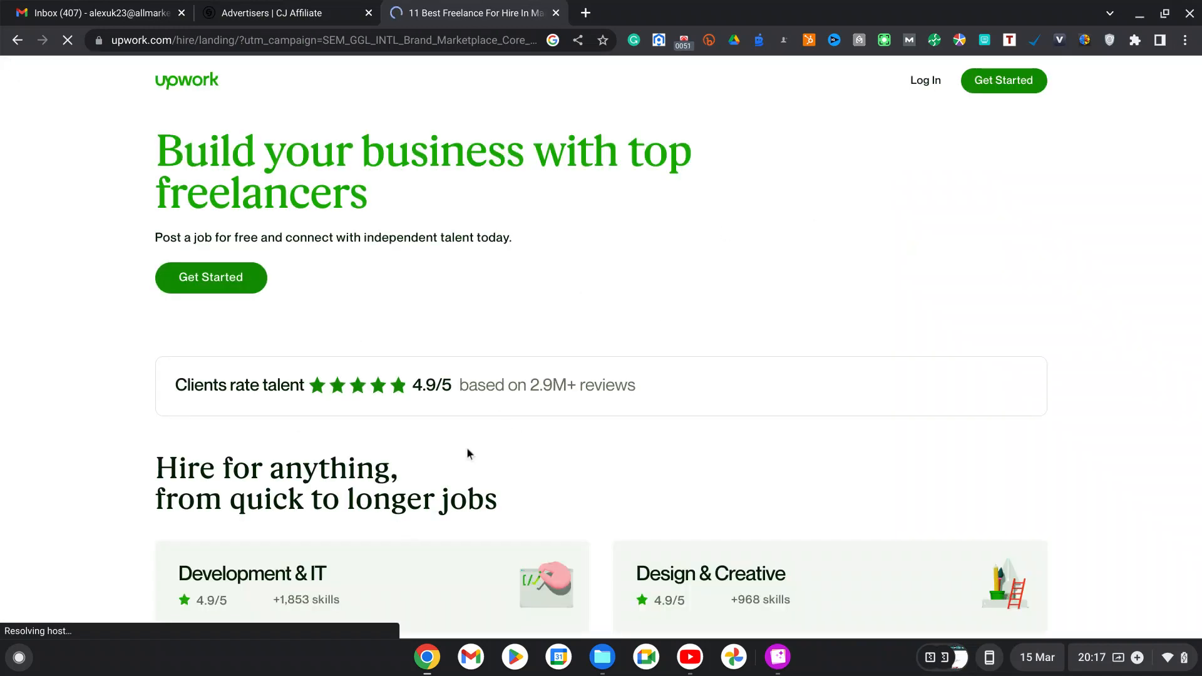
# Go to the Upwork login page, fill in the account's saved email address and continue with email
pyautogui.scroll(-20, 497, 399)
pyautogui.scroll(20, 497, 399)
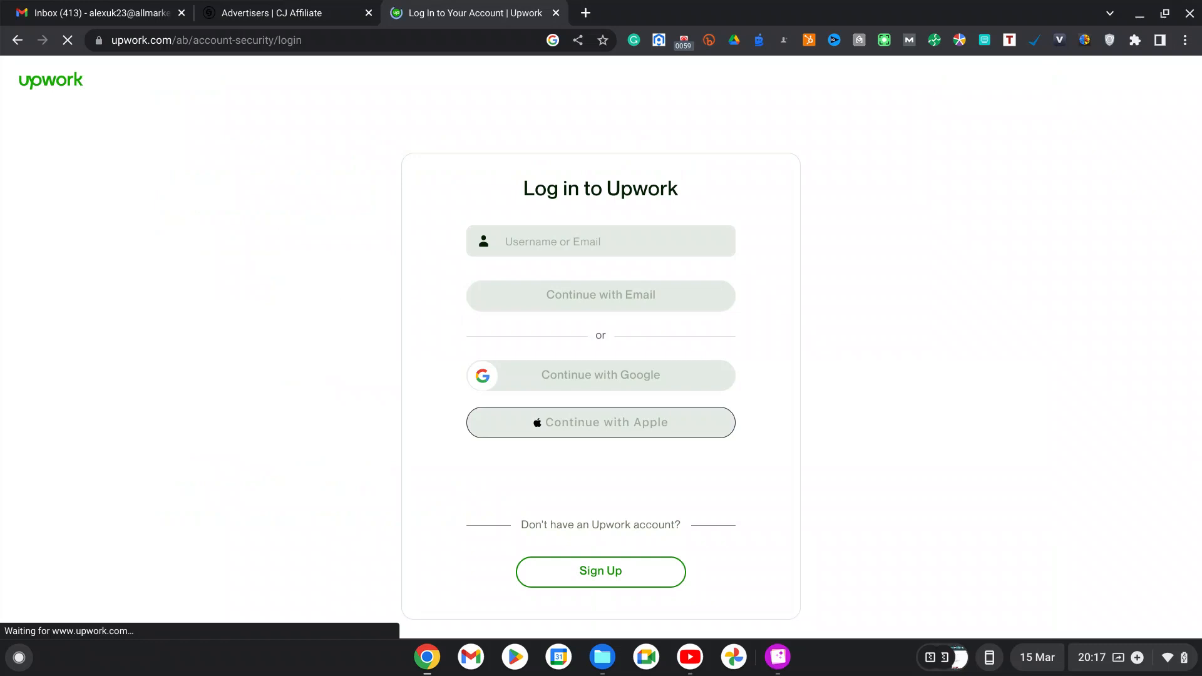
pyautogui.click(567, 242)
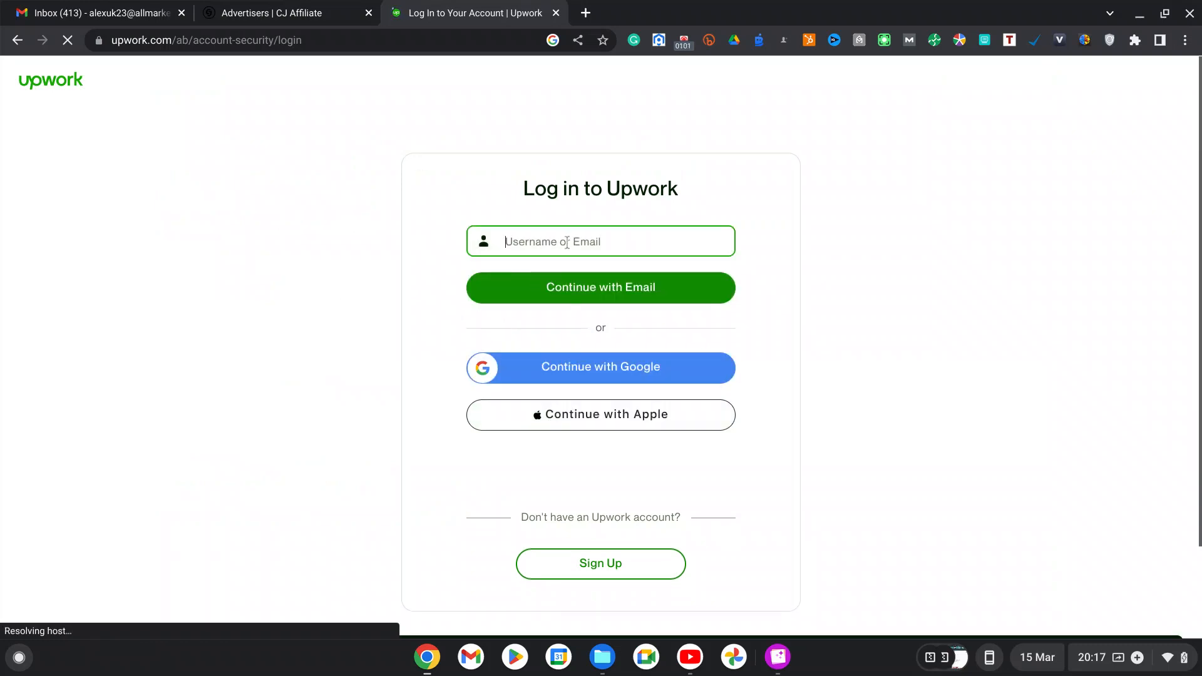
pyautogui.click(554, 248)
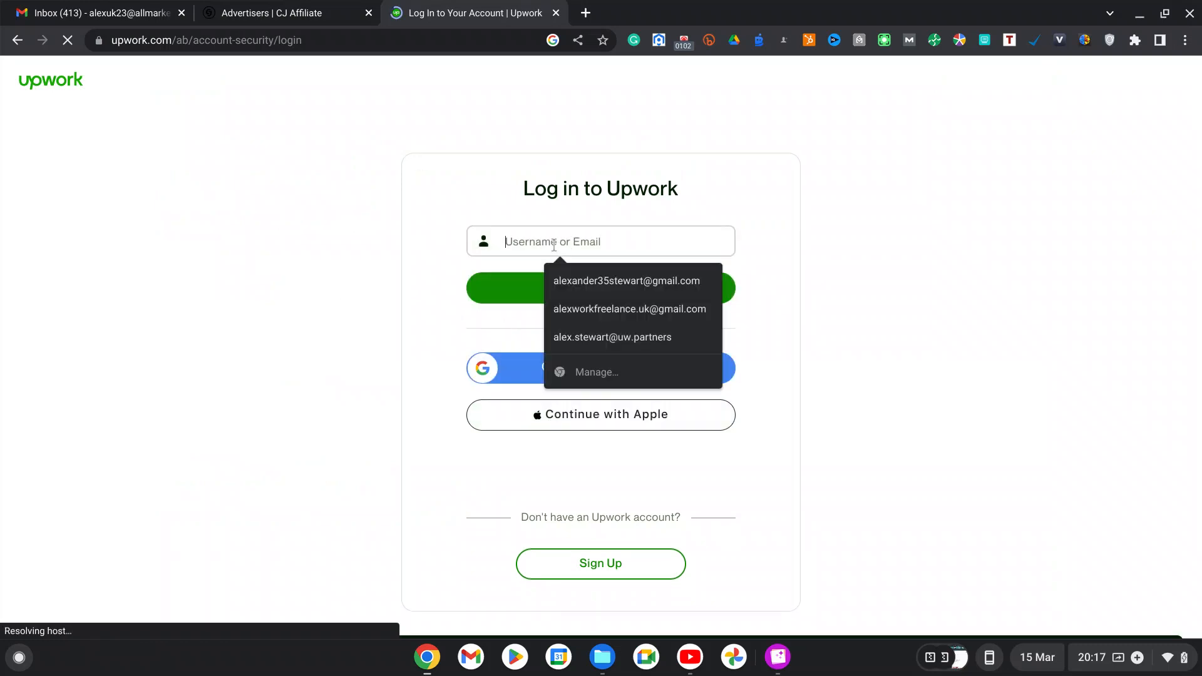
pyautogui.click(619, 279)
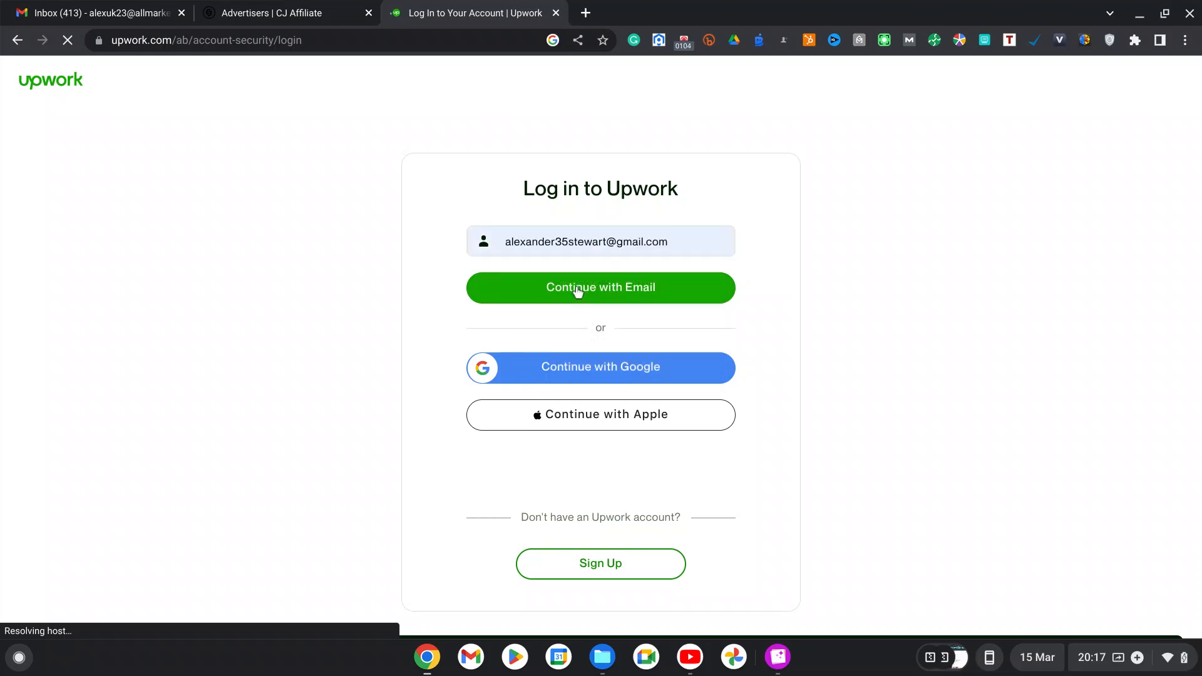
pyautogui.click(577, 290)
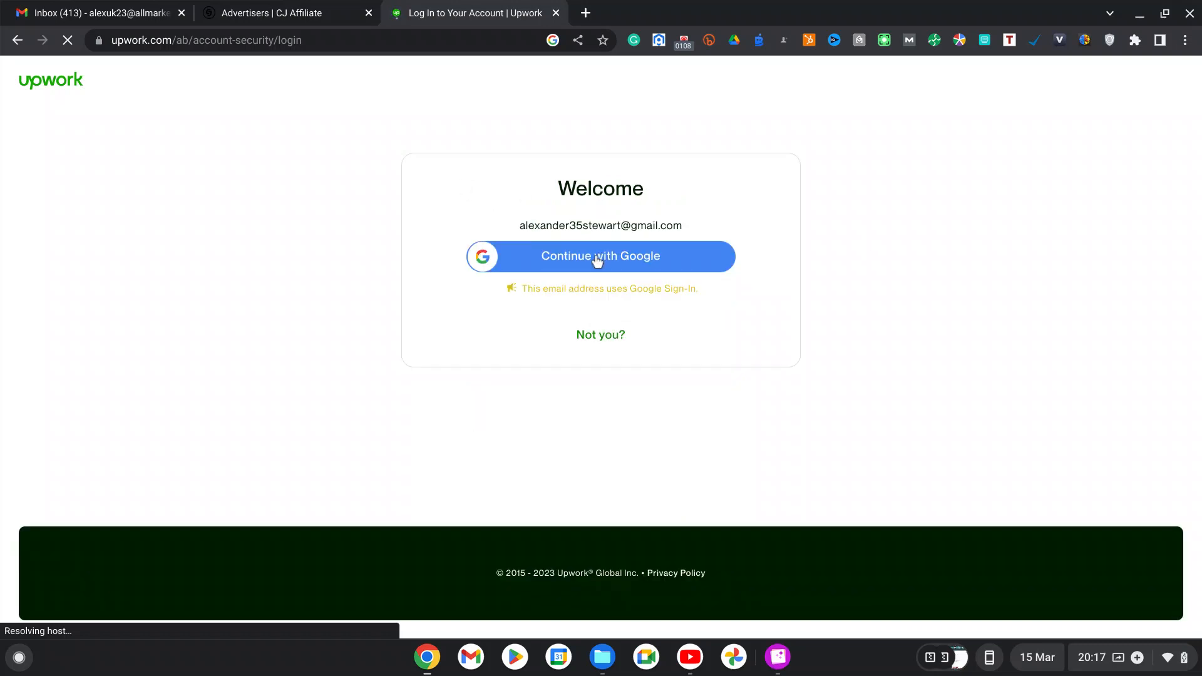
# Continue with Google and choose the Google account that matches the entered email to sign in to Upwork
pyautogui.click(596, 260)
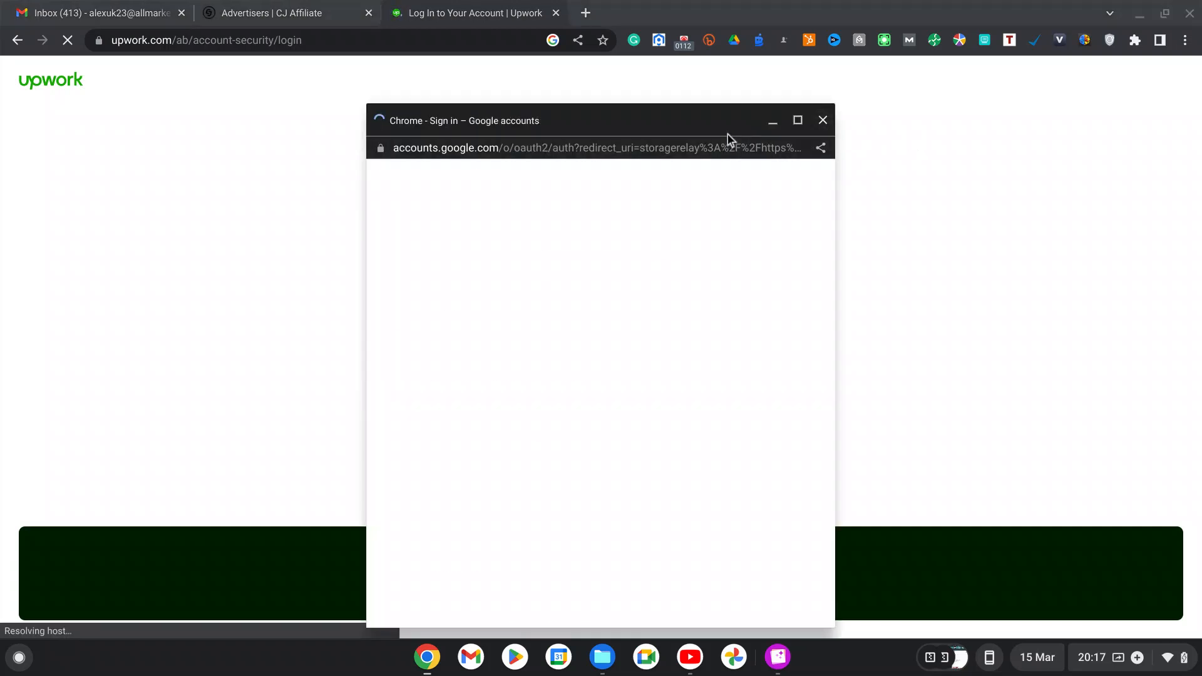
pyautogui.scroll(-4, 596, 414)
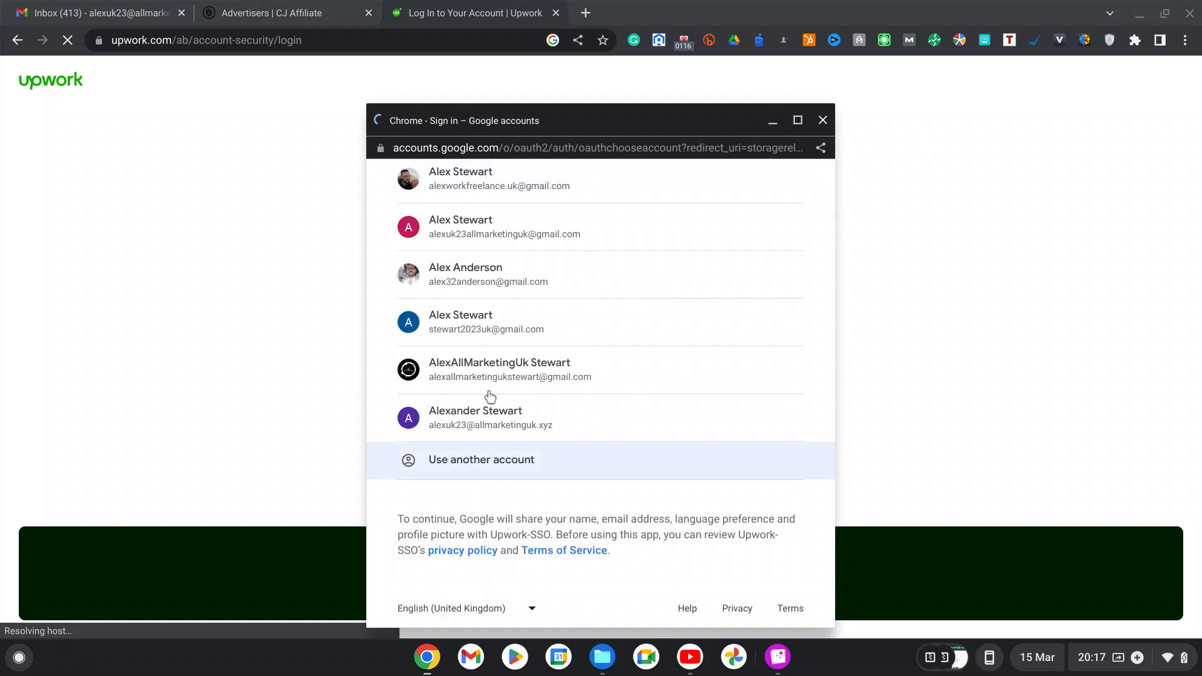
pyautogui.scroll(4, 601, 248)
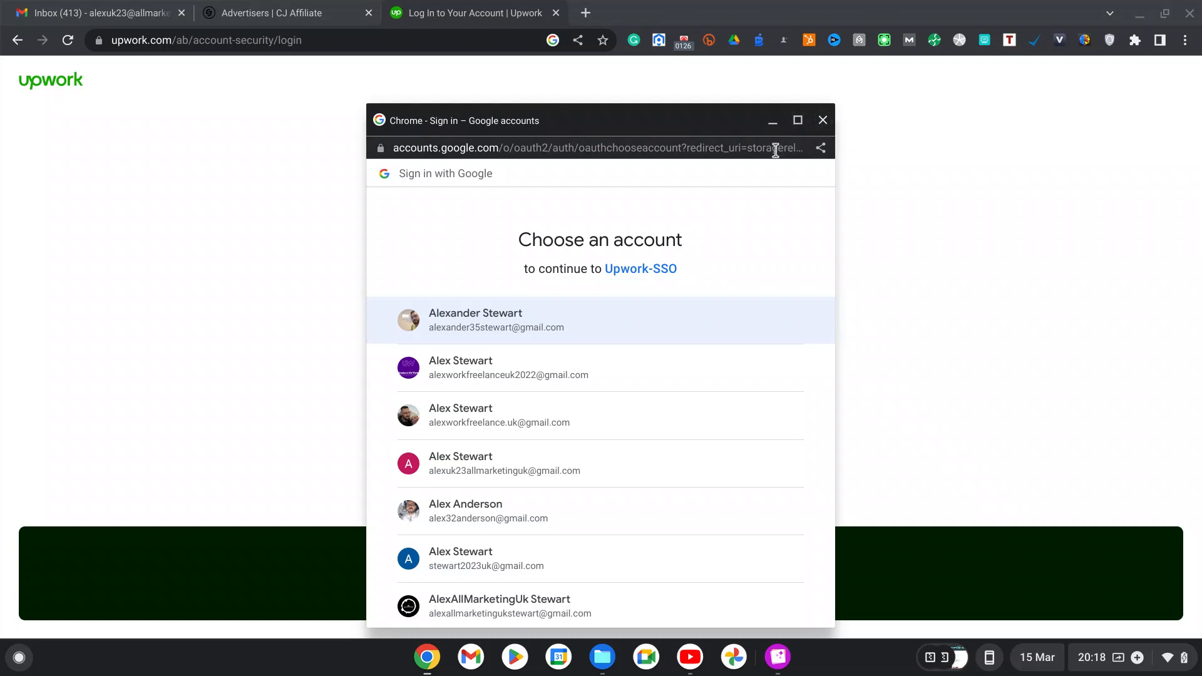
pyautogui.click(481, 319)
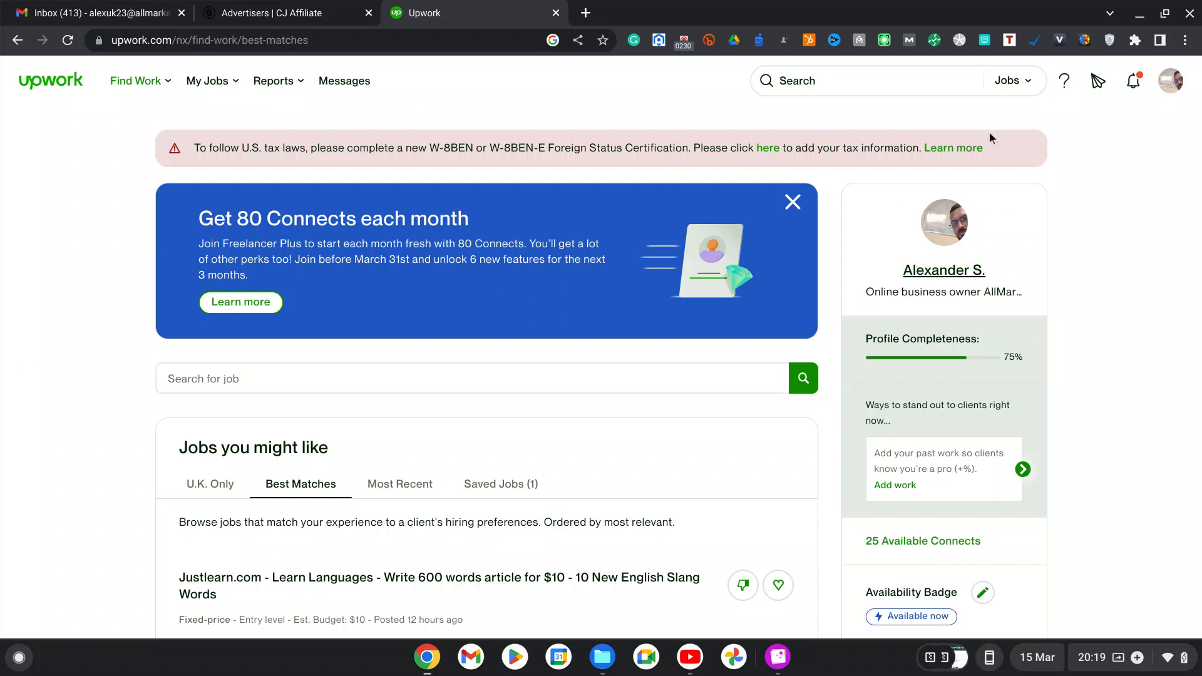
# Open the project "You will get the first 50 leads for FREE." from its not-approved notification for editing
pyautogui.click(1136, 84)
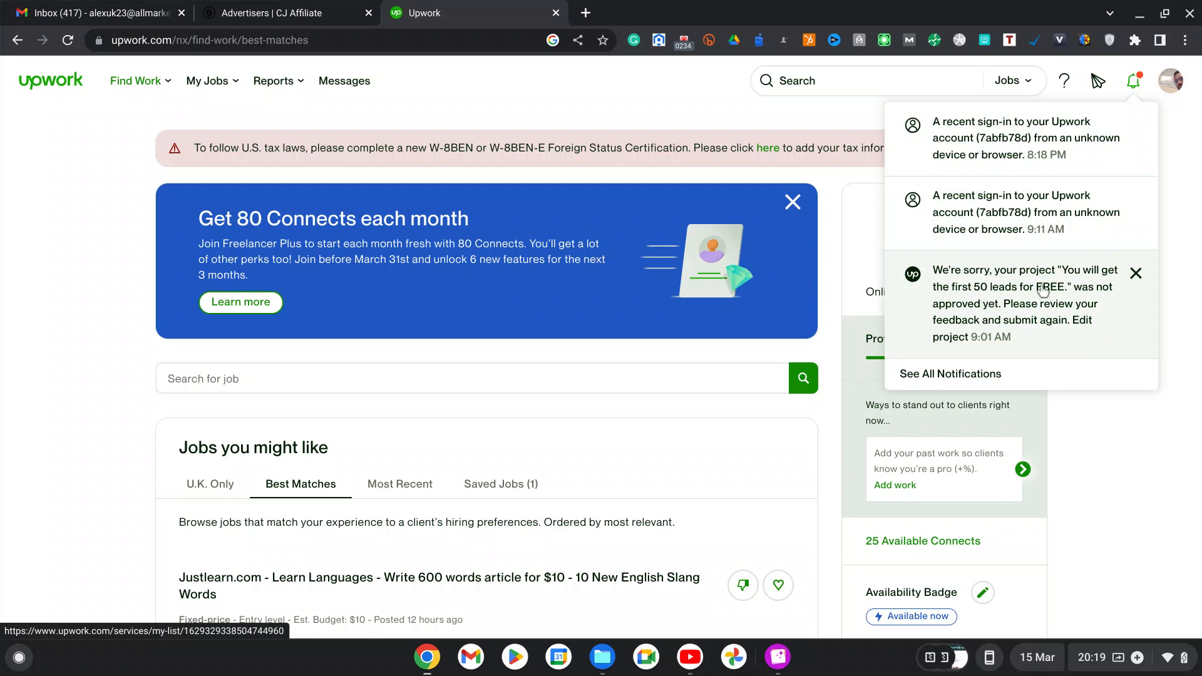
pyautogui.click(1031, 302)
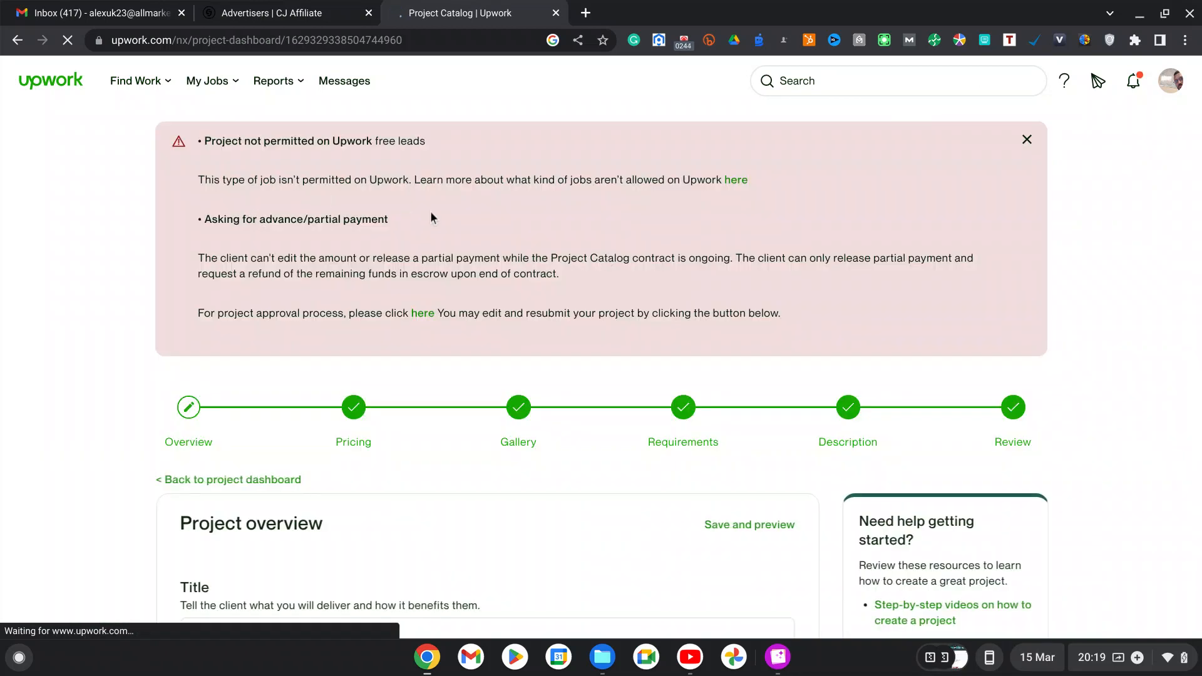
# Replace the project title text after "You will get" with "Lead generation for for niche"
pyautogui.scroll(-4, 345, 432)
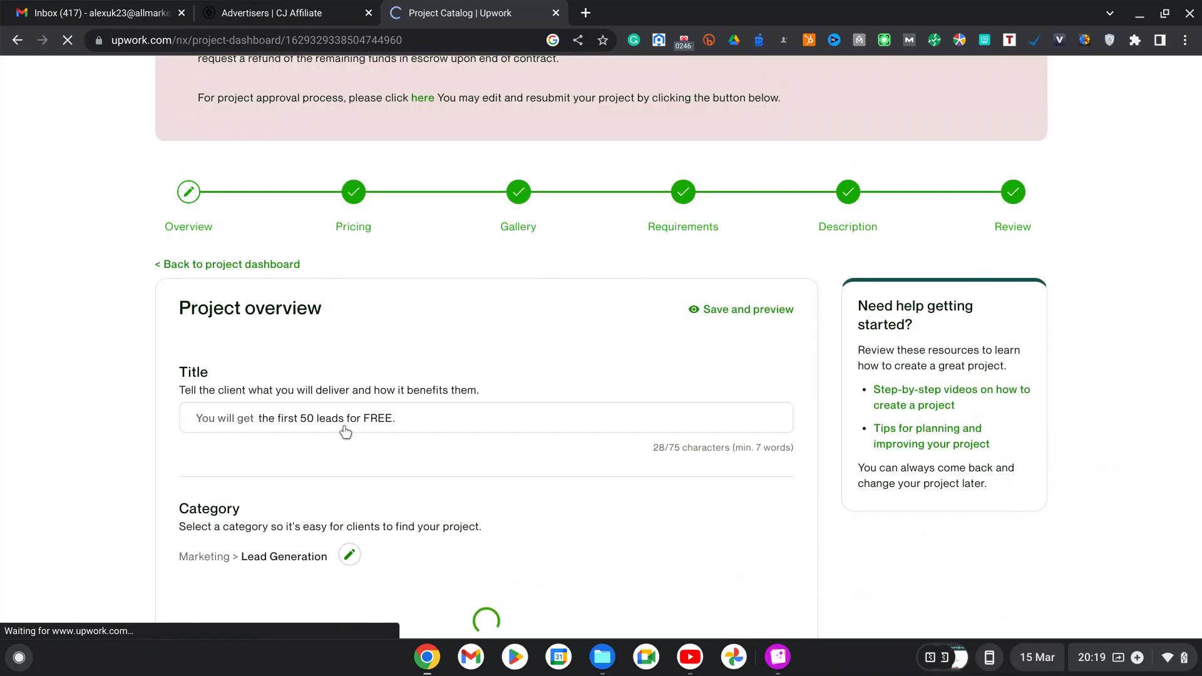
pyautogui.moveTo(410, 407)
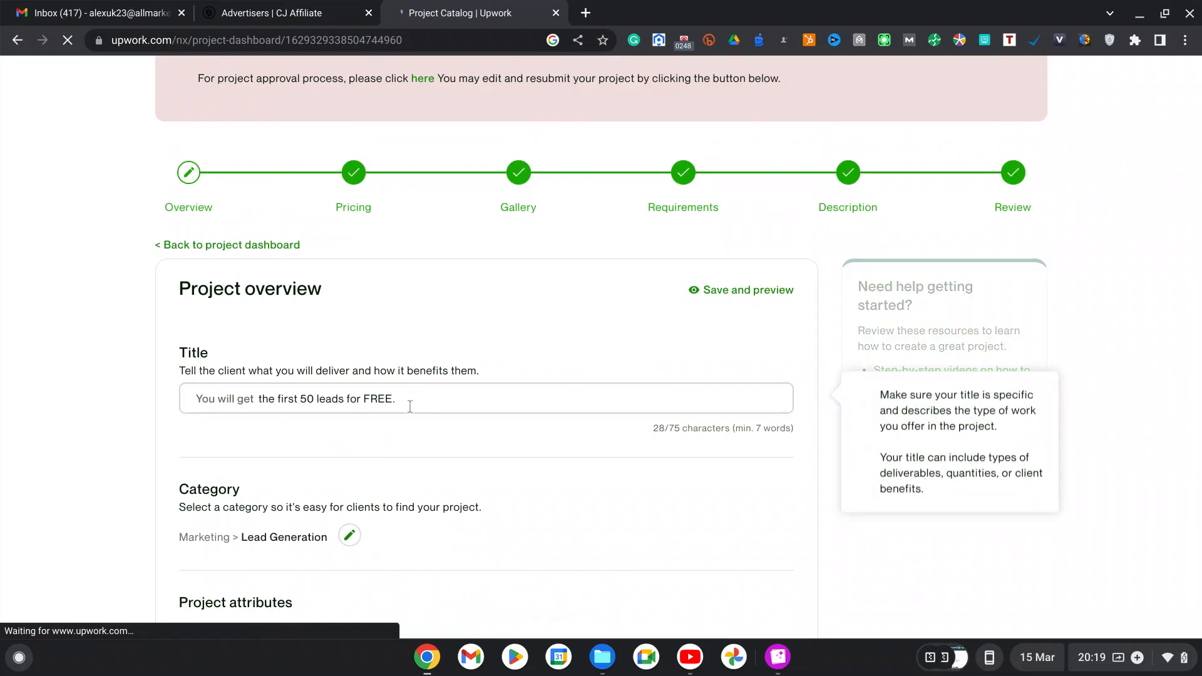
pyautogui.moveTo(409, 408); pyautogui.dragTo(214, 392)
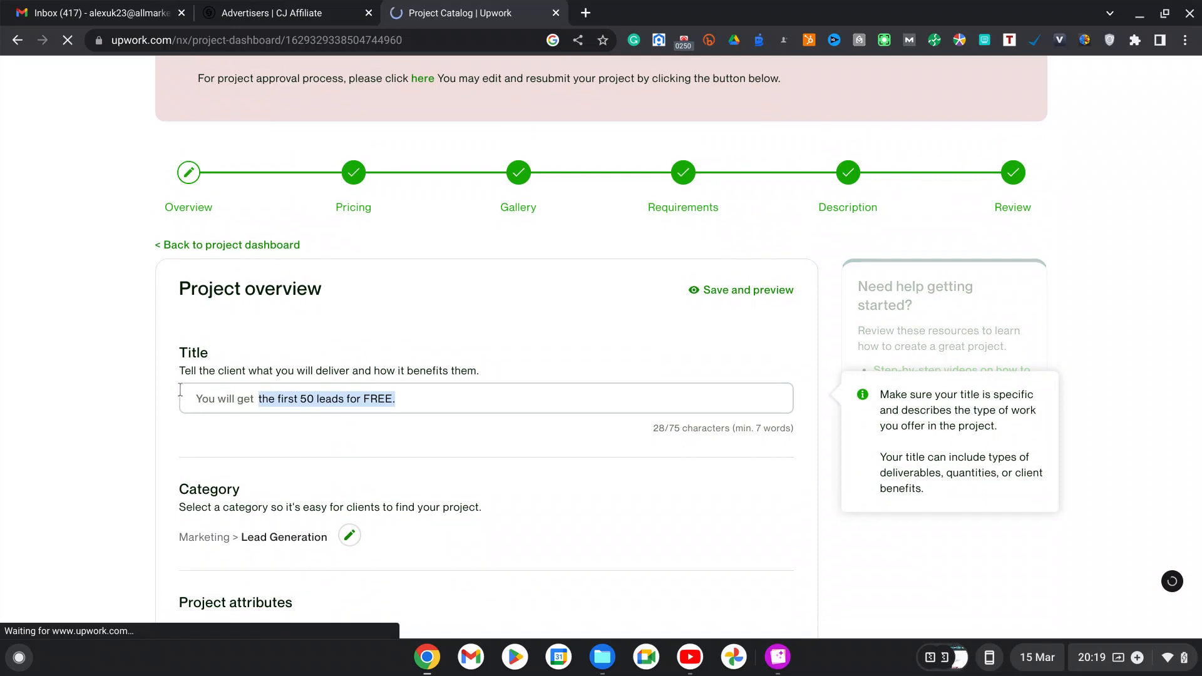
pyautogui.press('BackSpace')
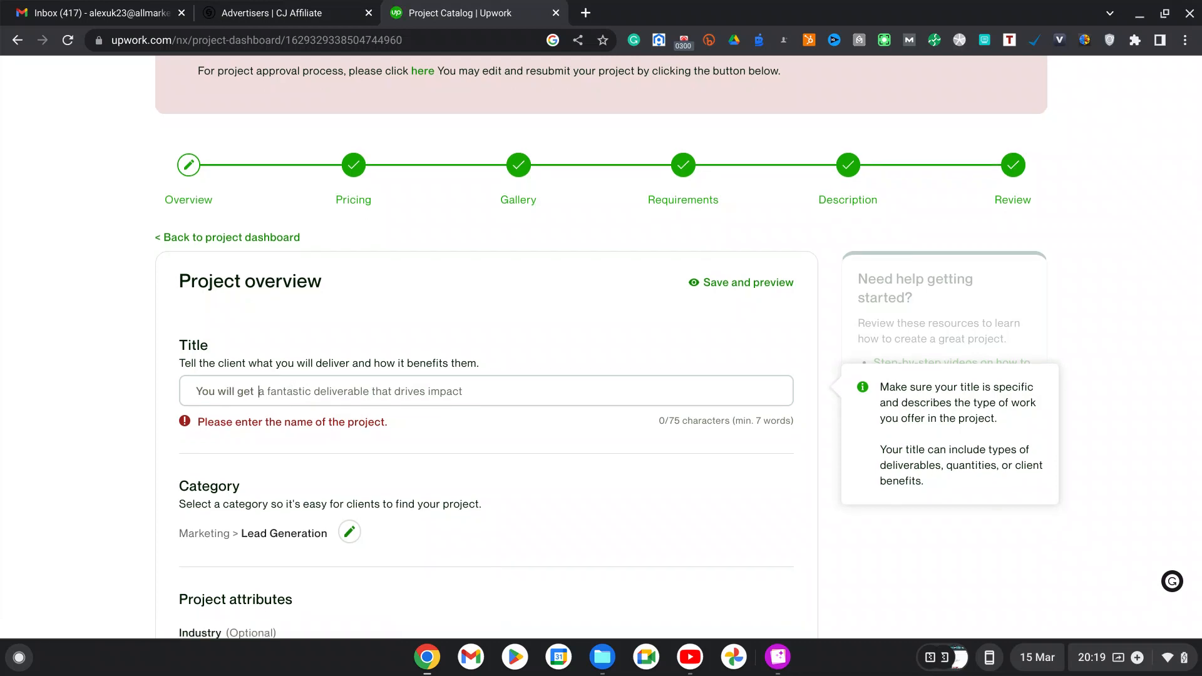
pyautogui.write('Lead')
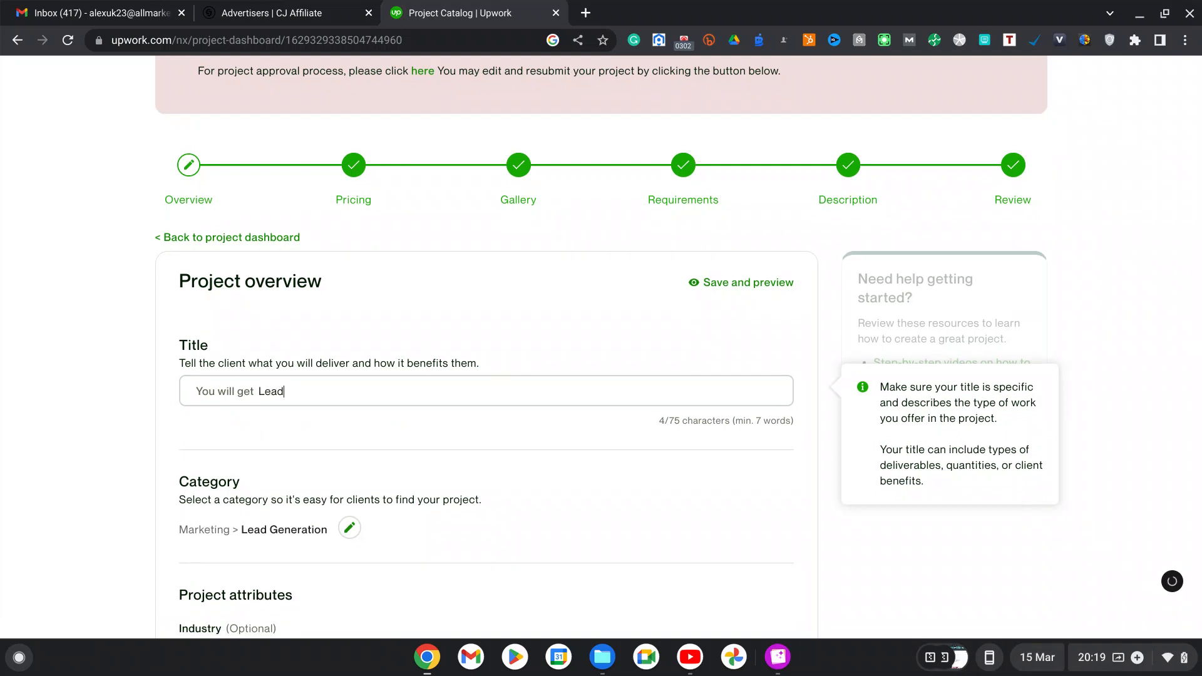
pyautogui.write(' generation for ')
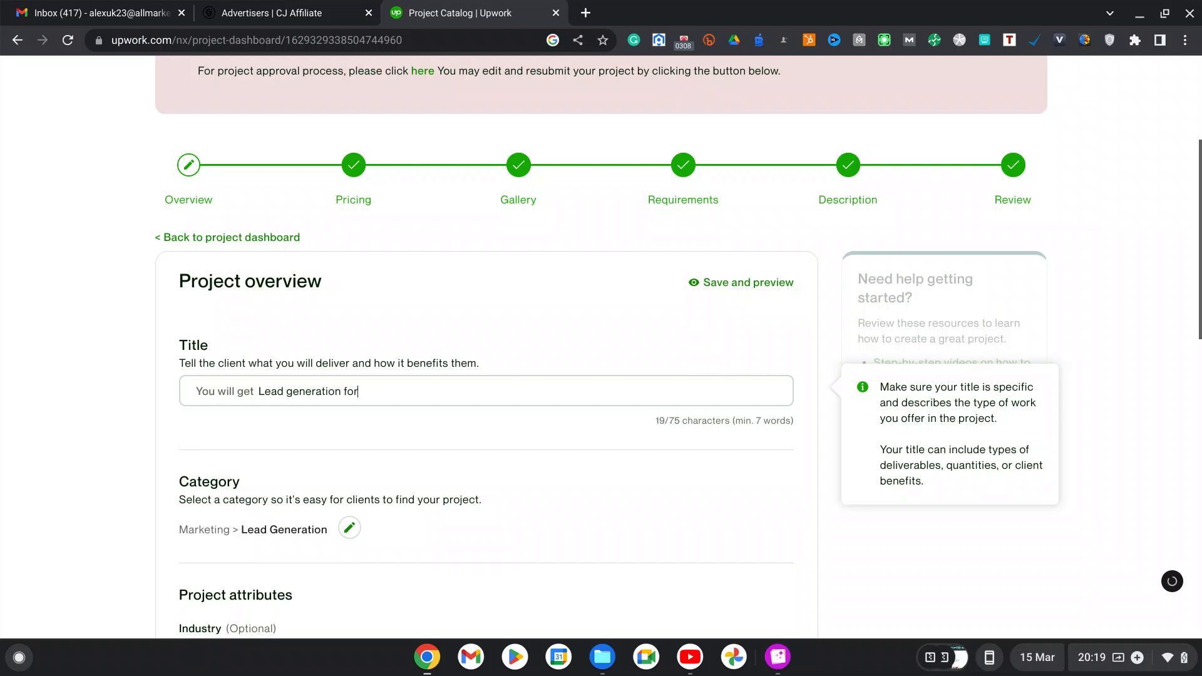
pyautogui.write('for fo')
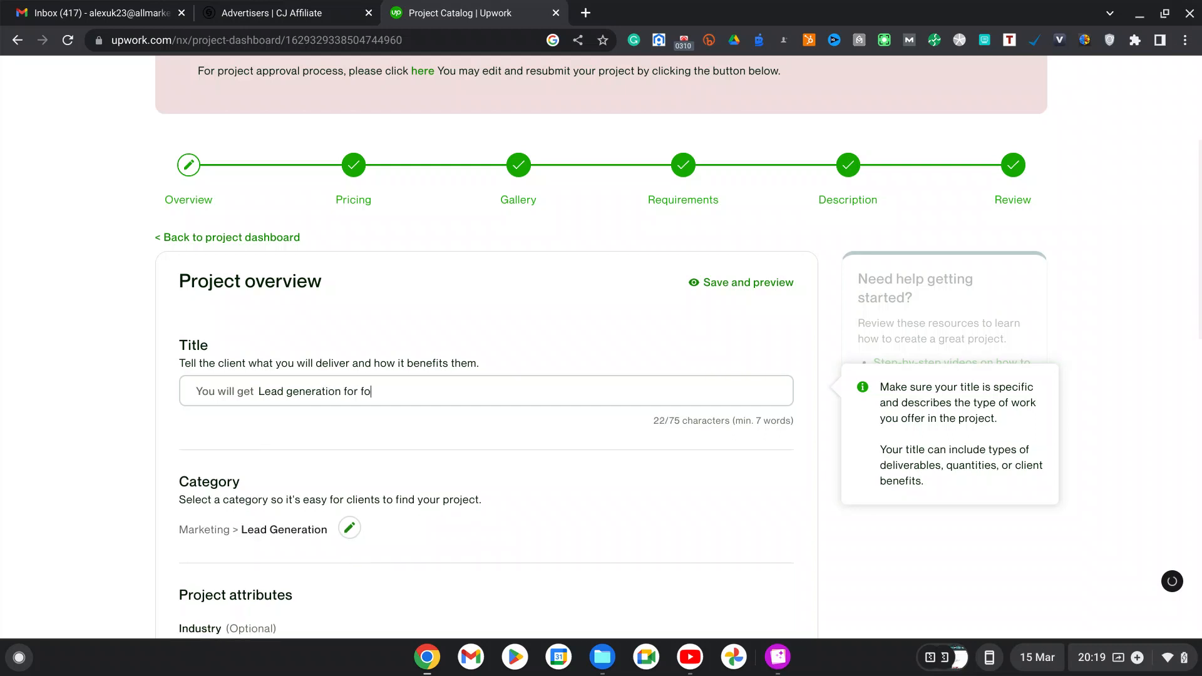
pyautogui.write('niche')
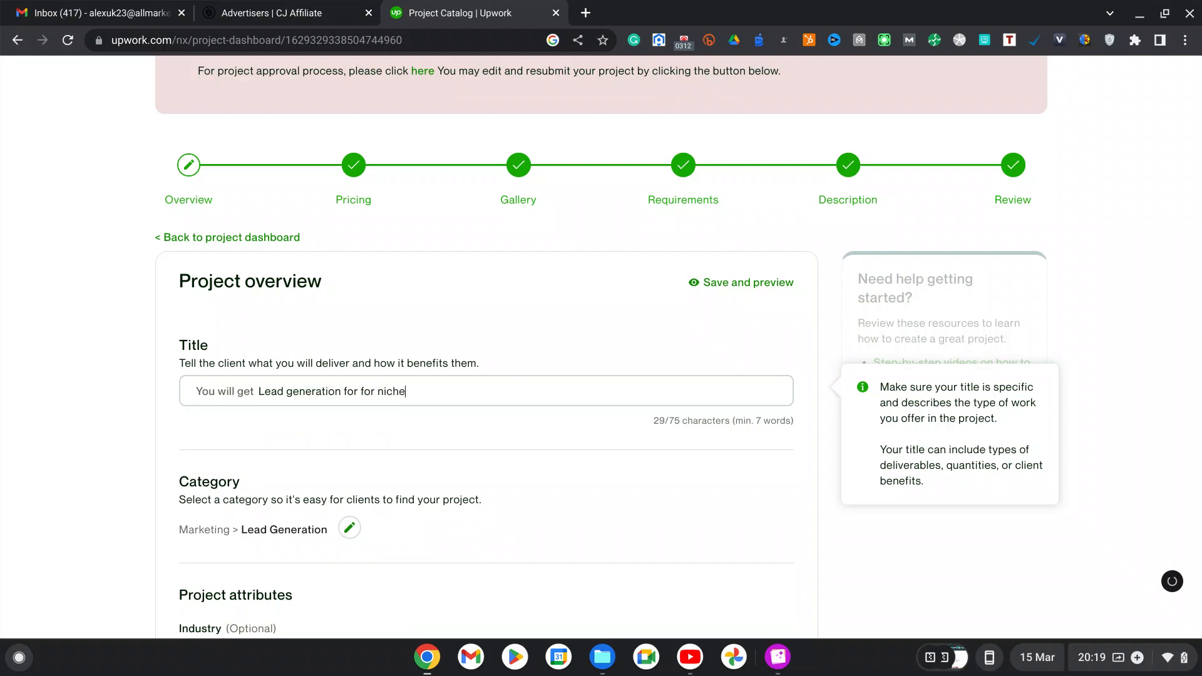
pyautogui.click(294, 427)
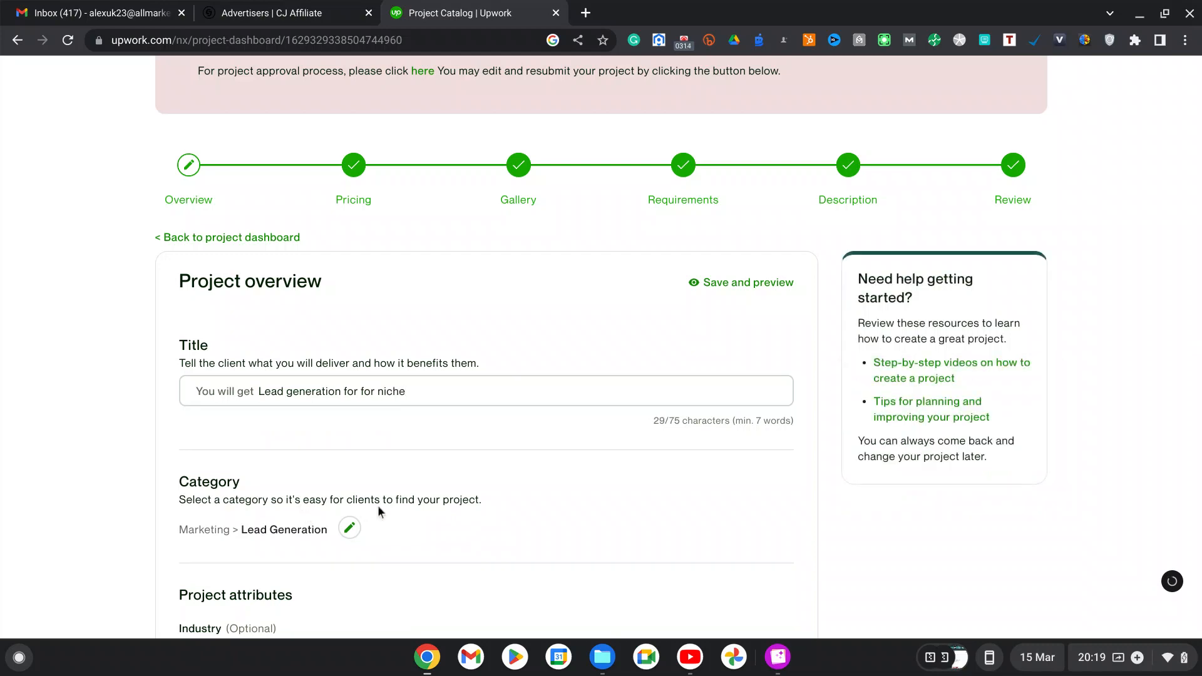
# Review the category and industry attributes, and add "marketing" to the project's search tags
pyautogui.scroll(-4, 381, 510)
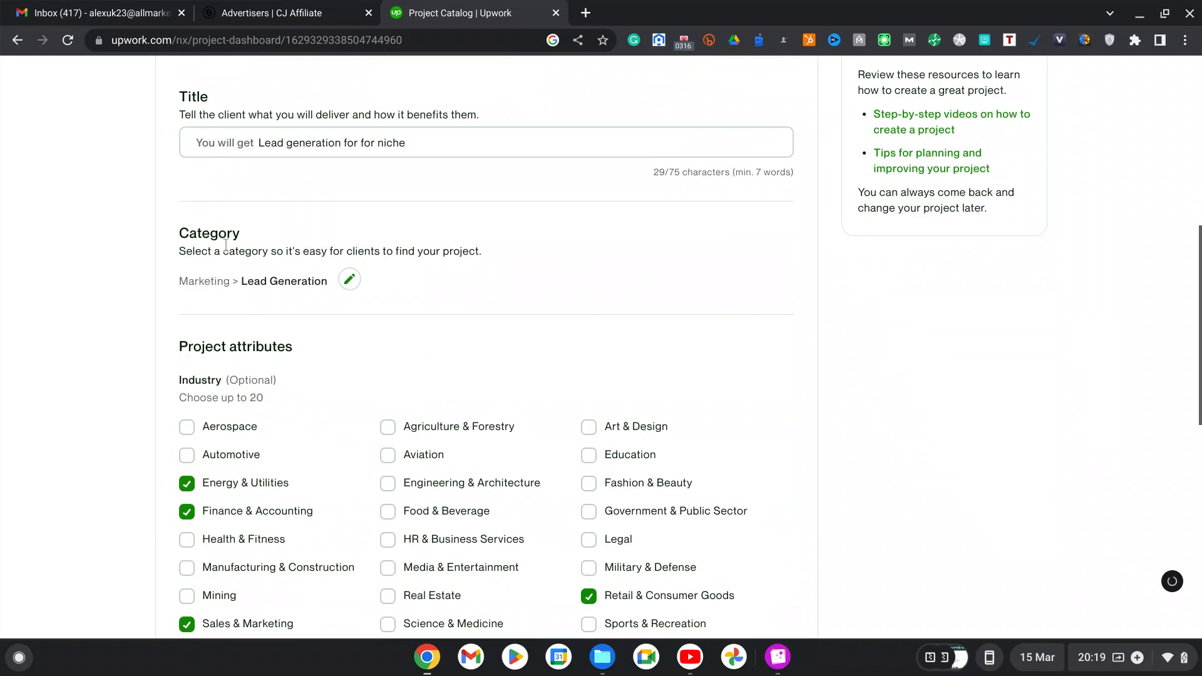
pyautogui.scroll(-2, 354, 269)
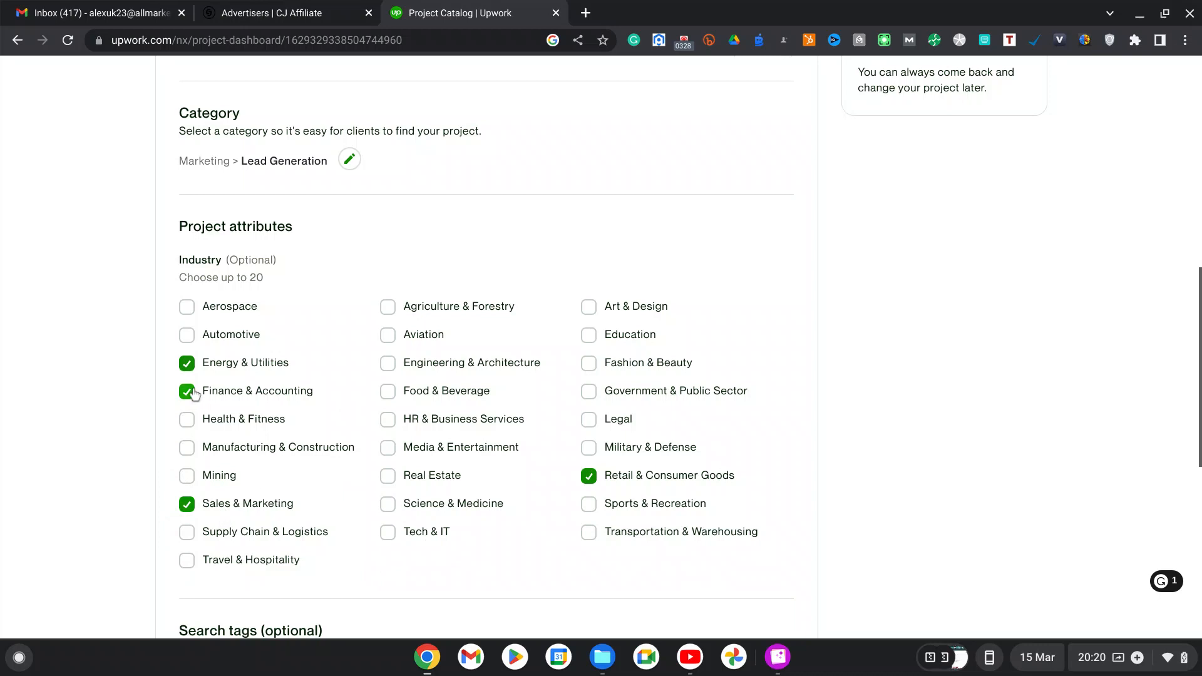
pyautogui.scroll(-2, 362, 384)
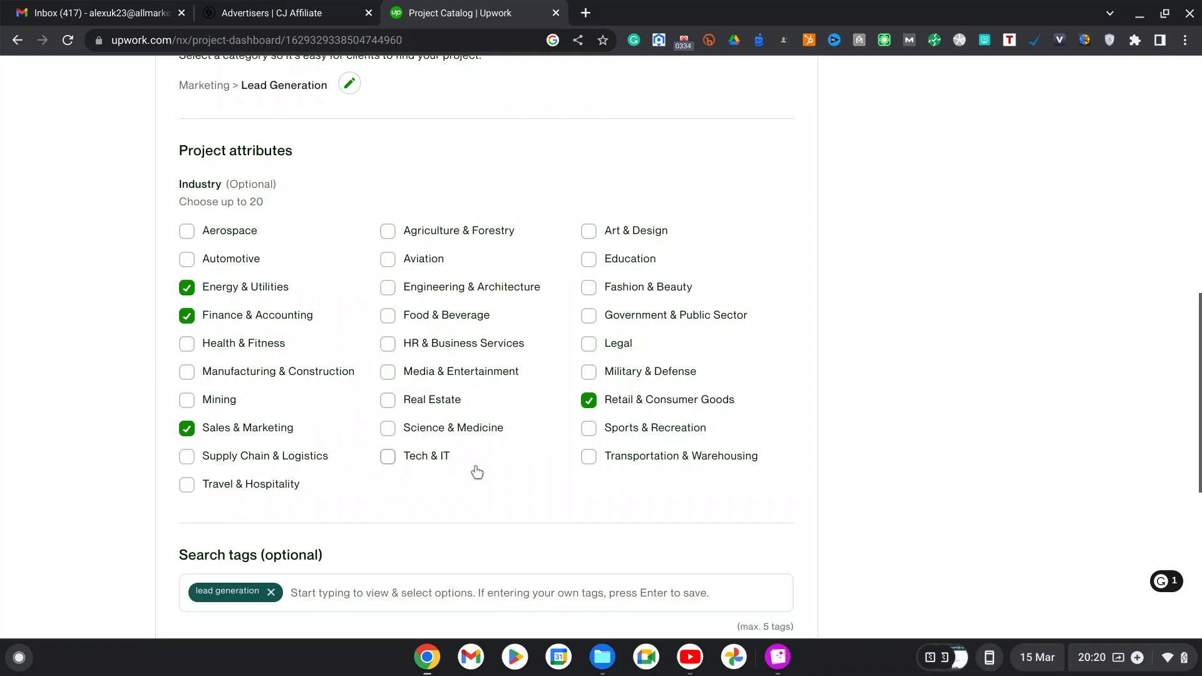
pyautogui.scroll(-5, 488, 478)
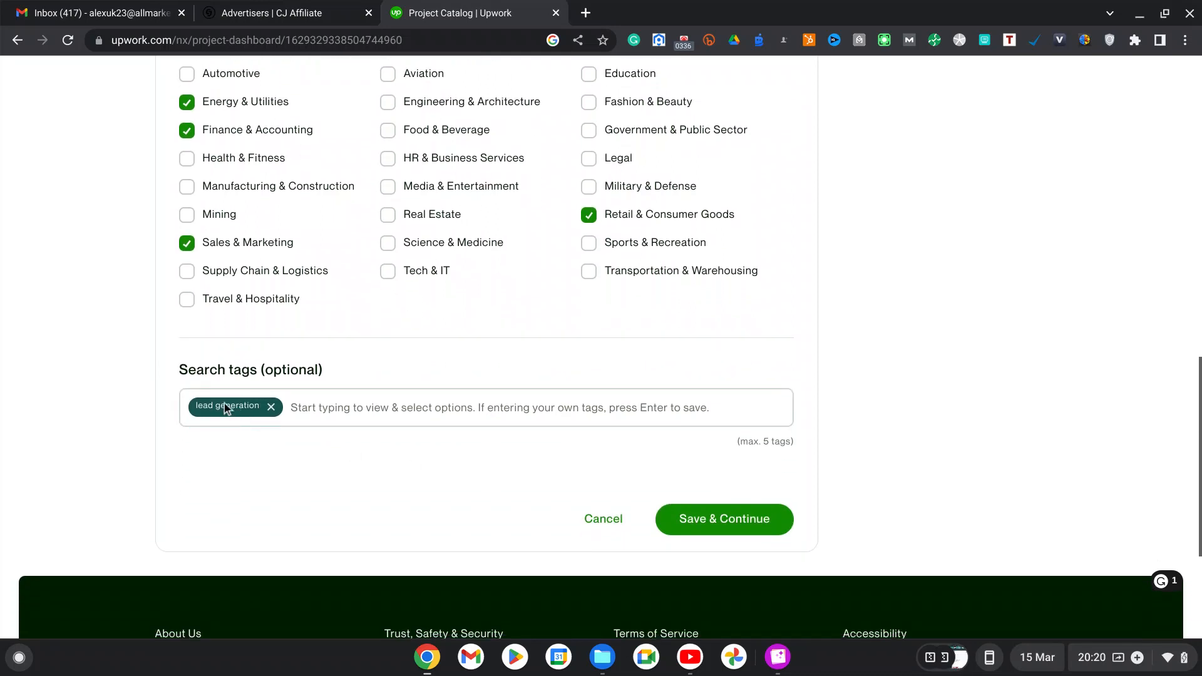
pyautogui.click(351, 408)
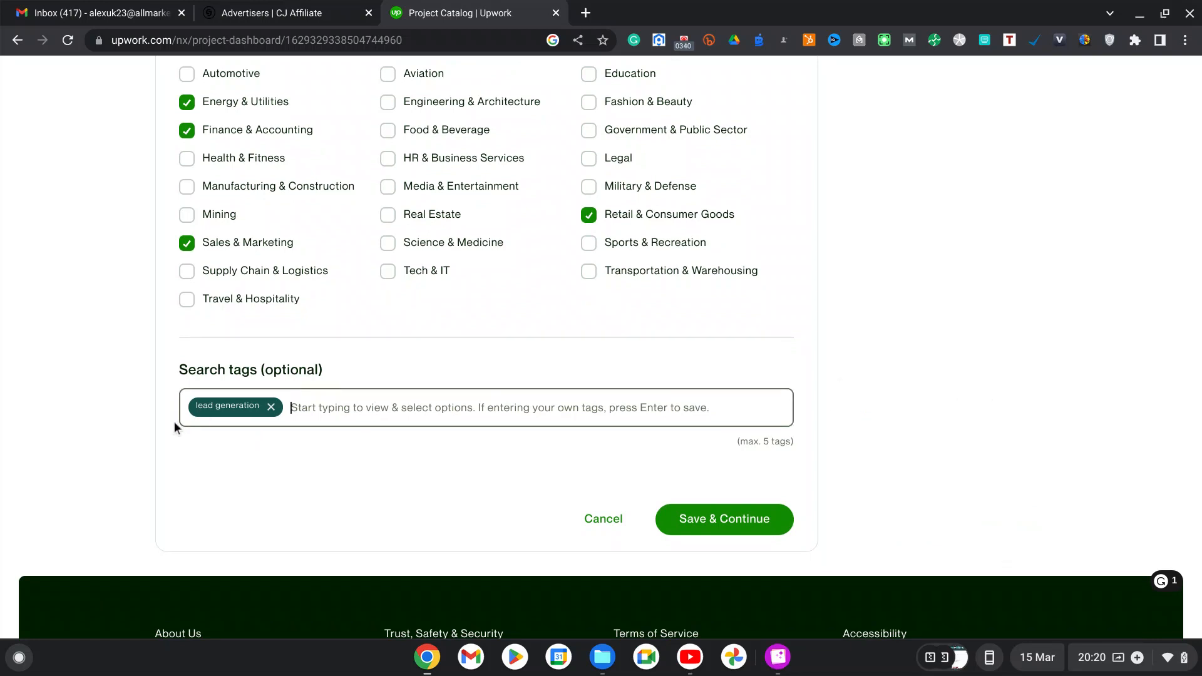
pyautogui.write('marke')
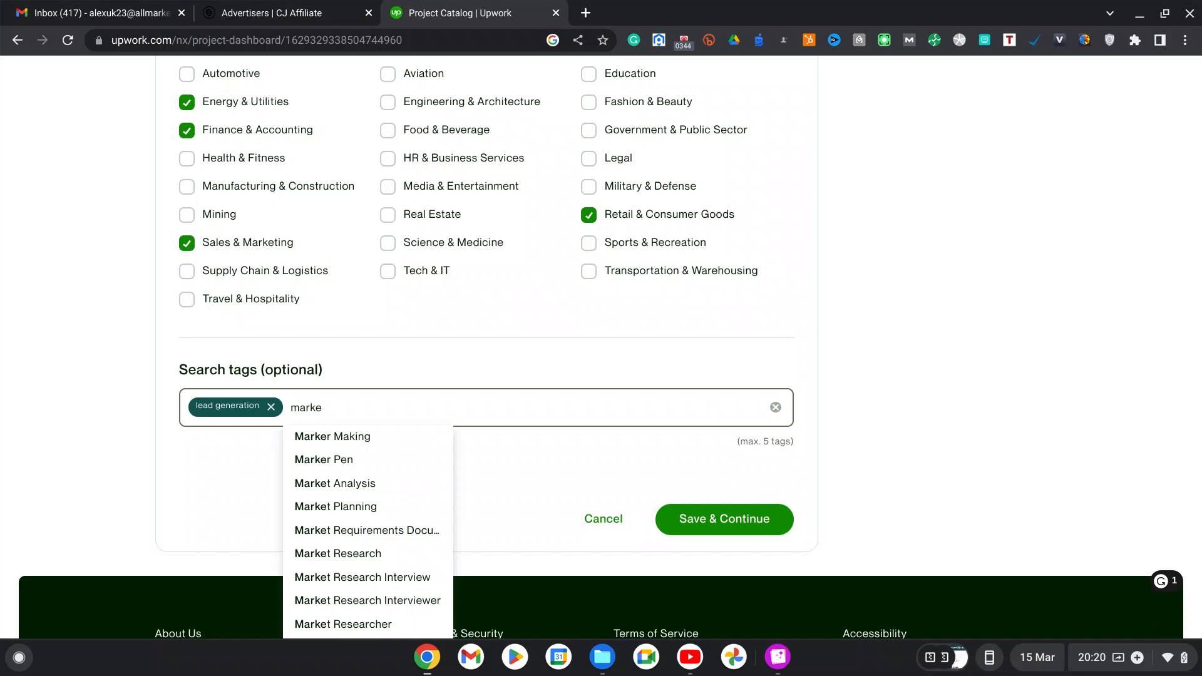
pyautogui.write('ting')
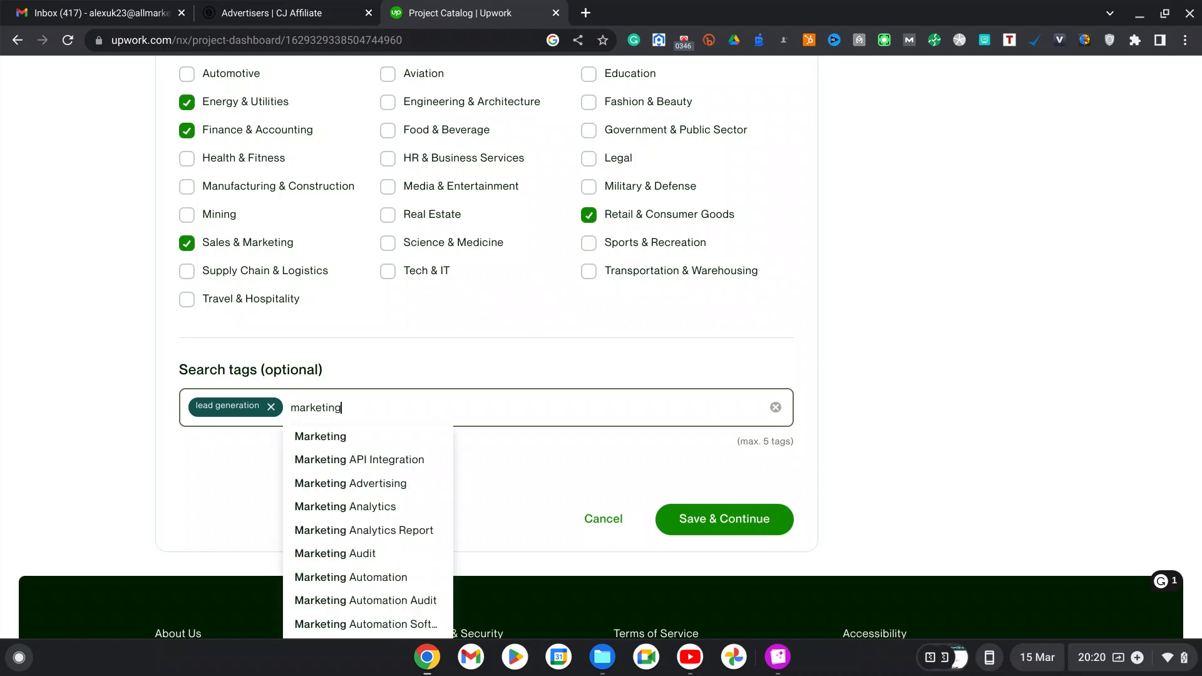
pyautogui.press('Return')
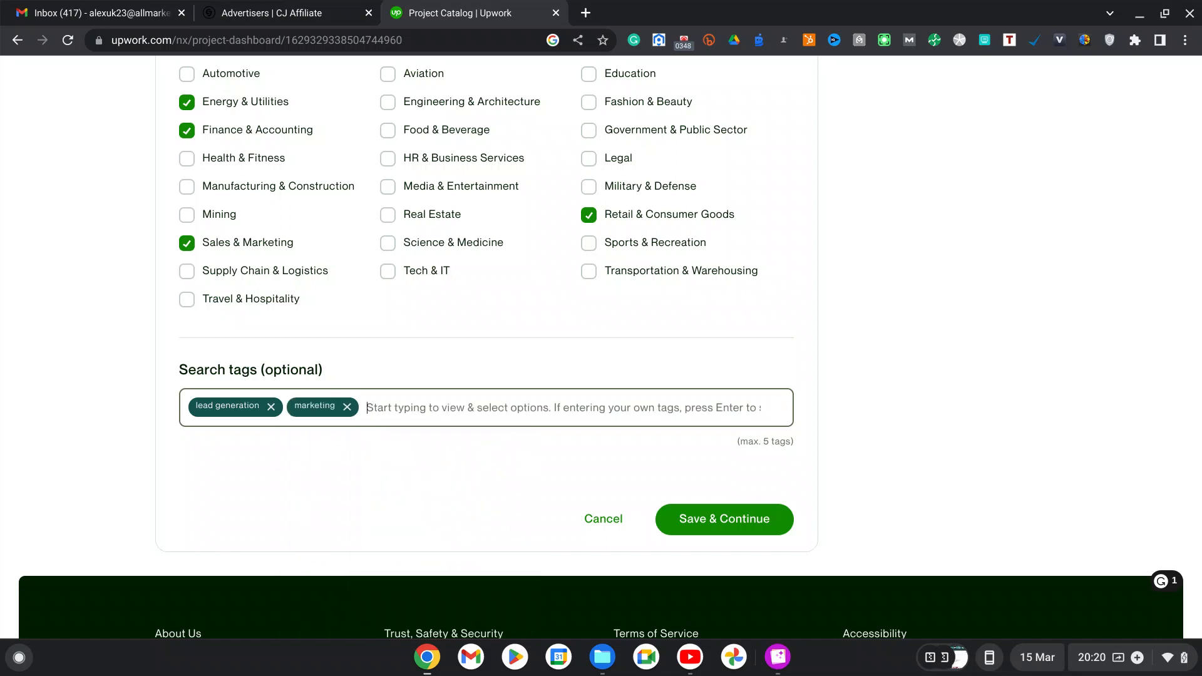
# Add the suggested tags "cold email" and "cold calling" to the project's search tags
pyautogui.write('cold')
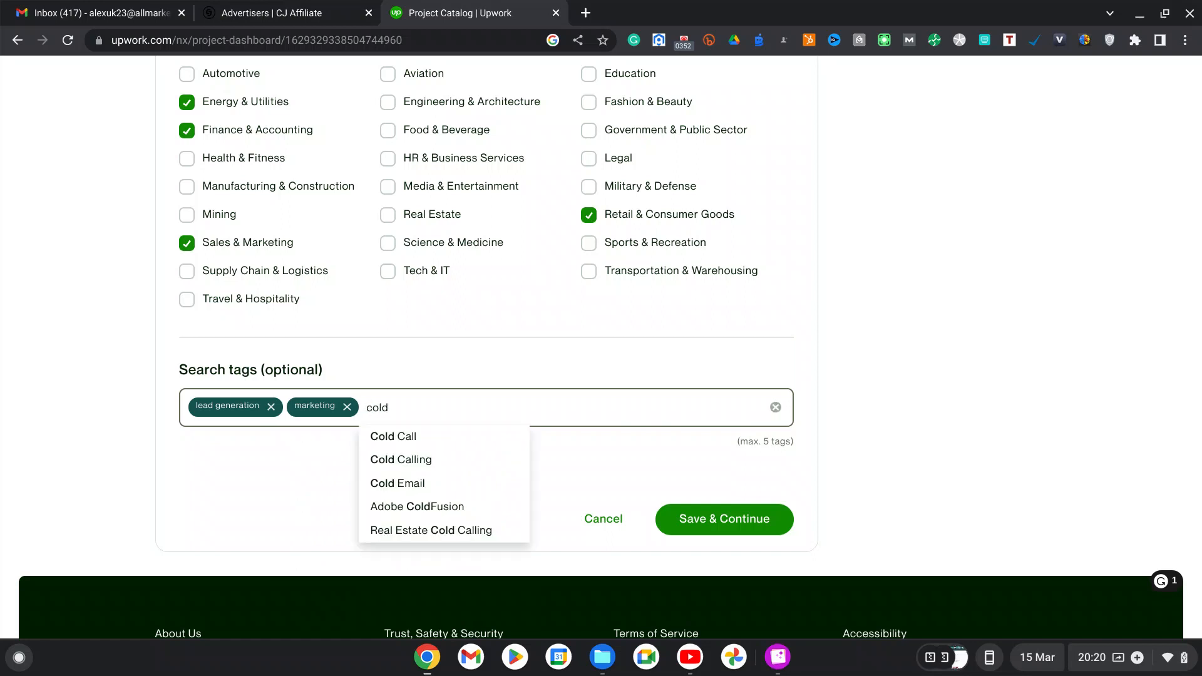
pyautogui.click(401, 483)
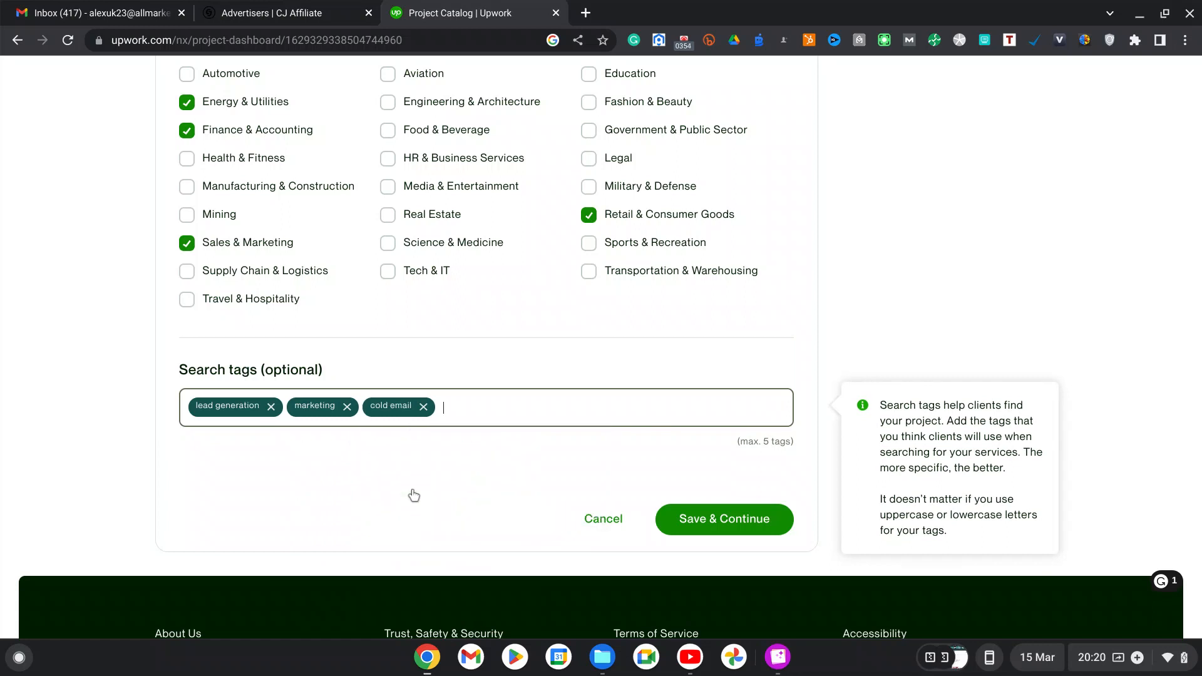
pyautogui.write('cold')
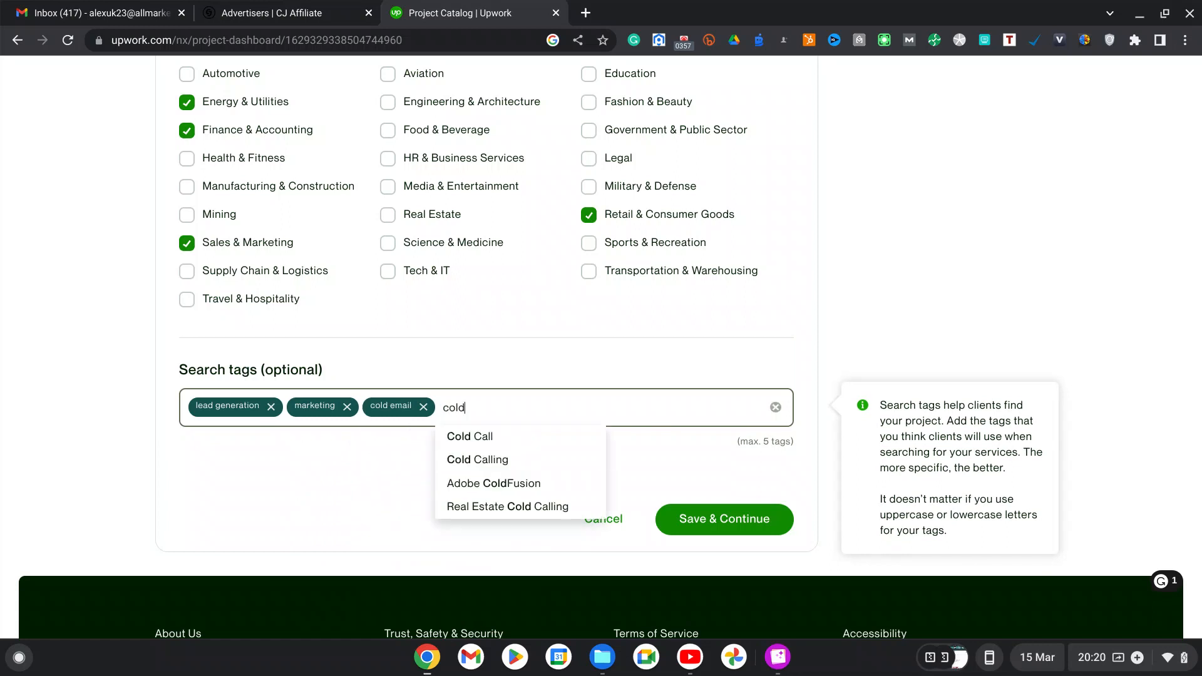
pyautogui.click(476, 463)
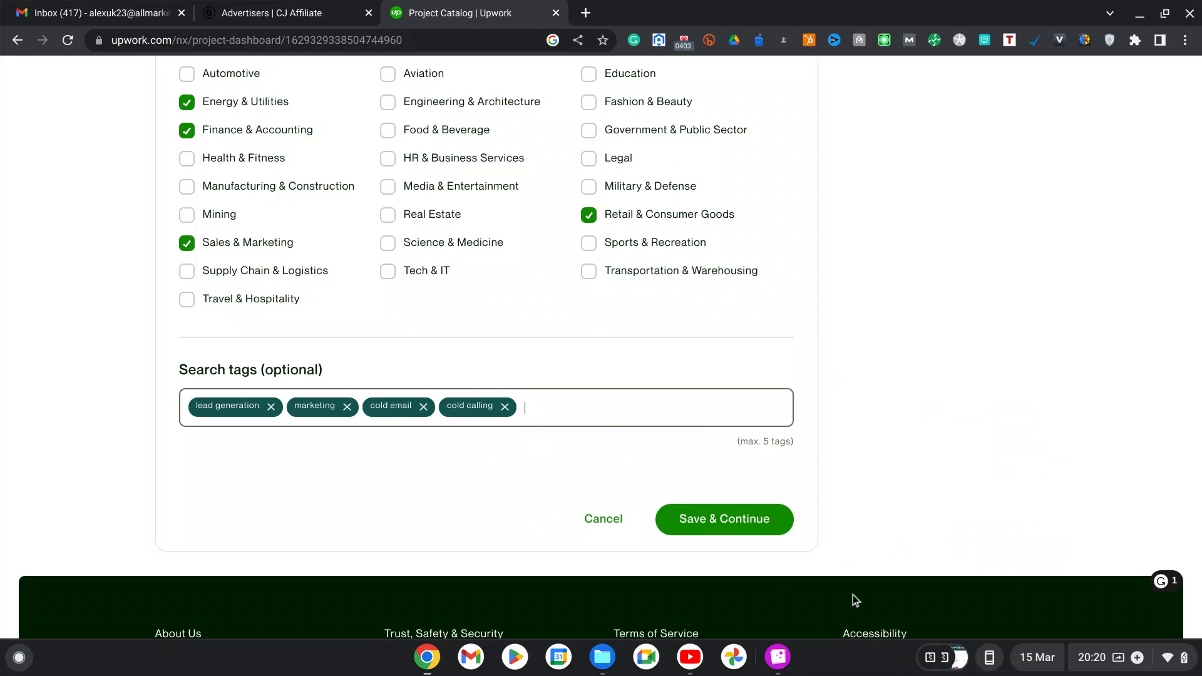
# Review the project overview, then save it and continue to the pricing stage
pyautogui.scroll(-3, 557, 352)
pyautogui.scroll(15, 557, 351)
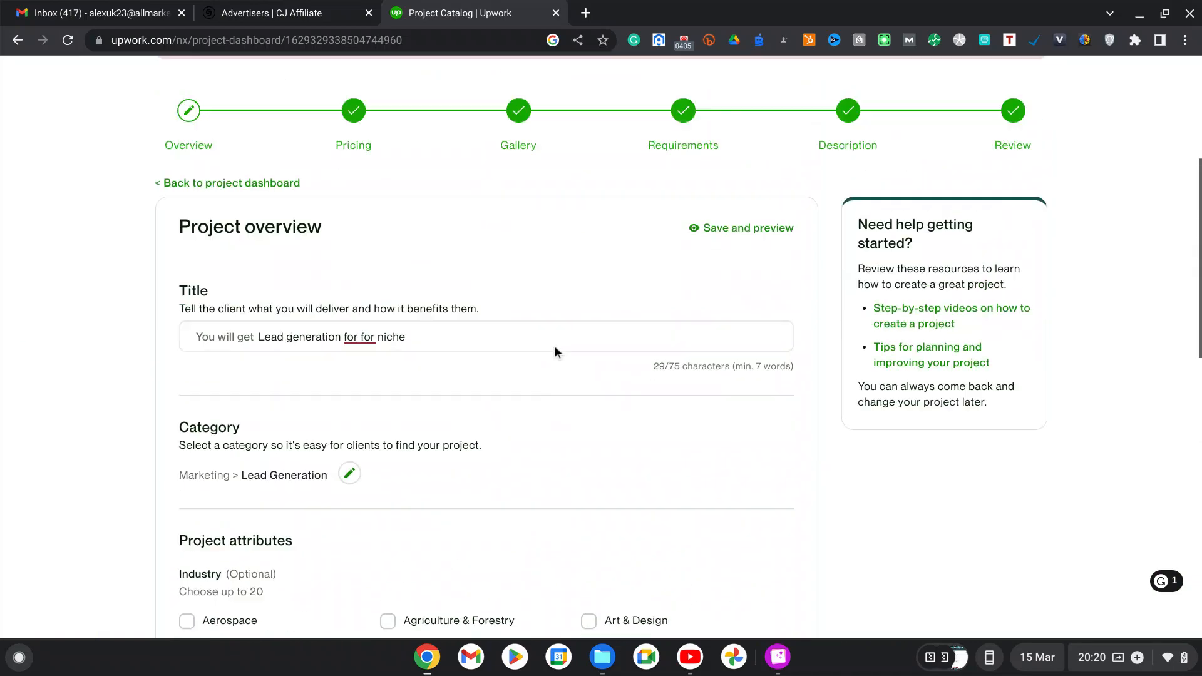
pyautogui.scroll(-7, 441, 435)
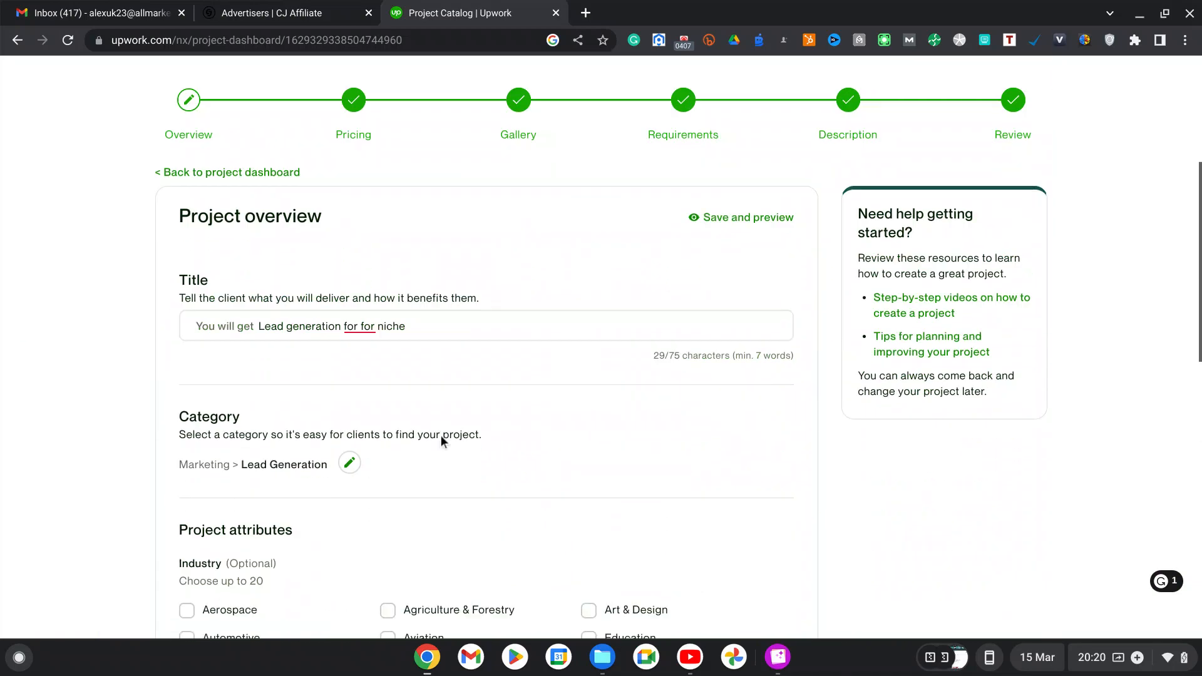
pyautogui.scroll(-9, 440, 438)
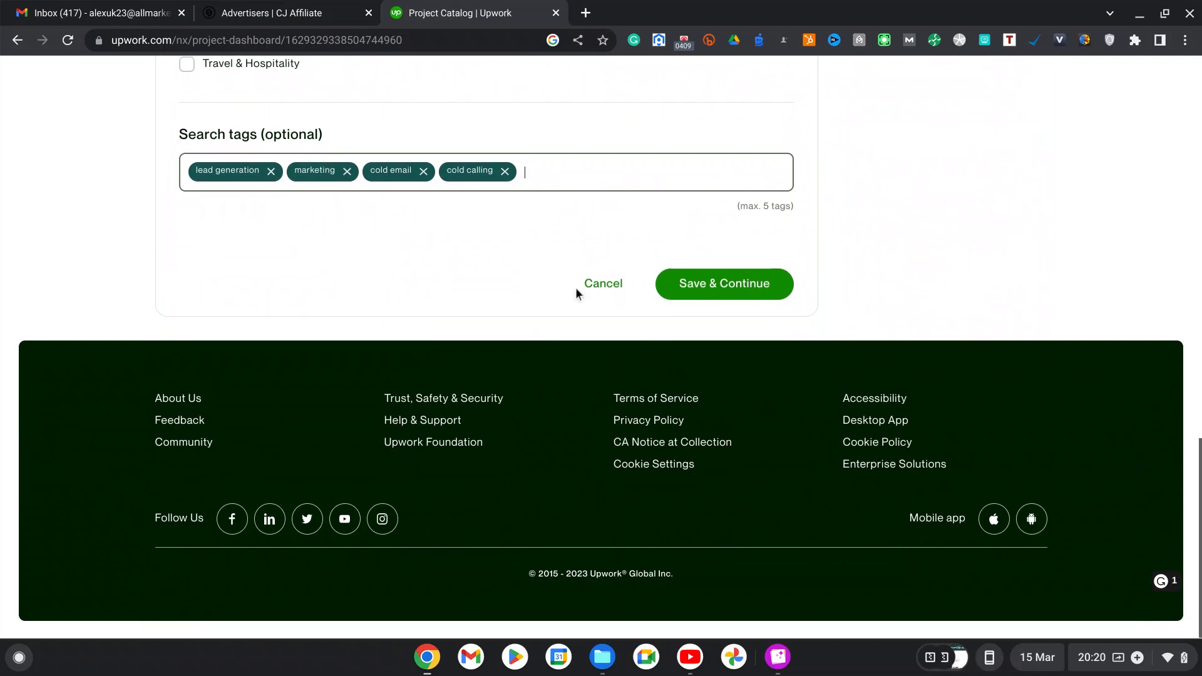
pyautogui.click(727, 287)
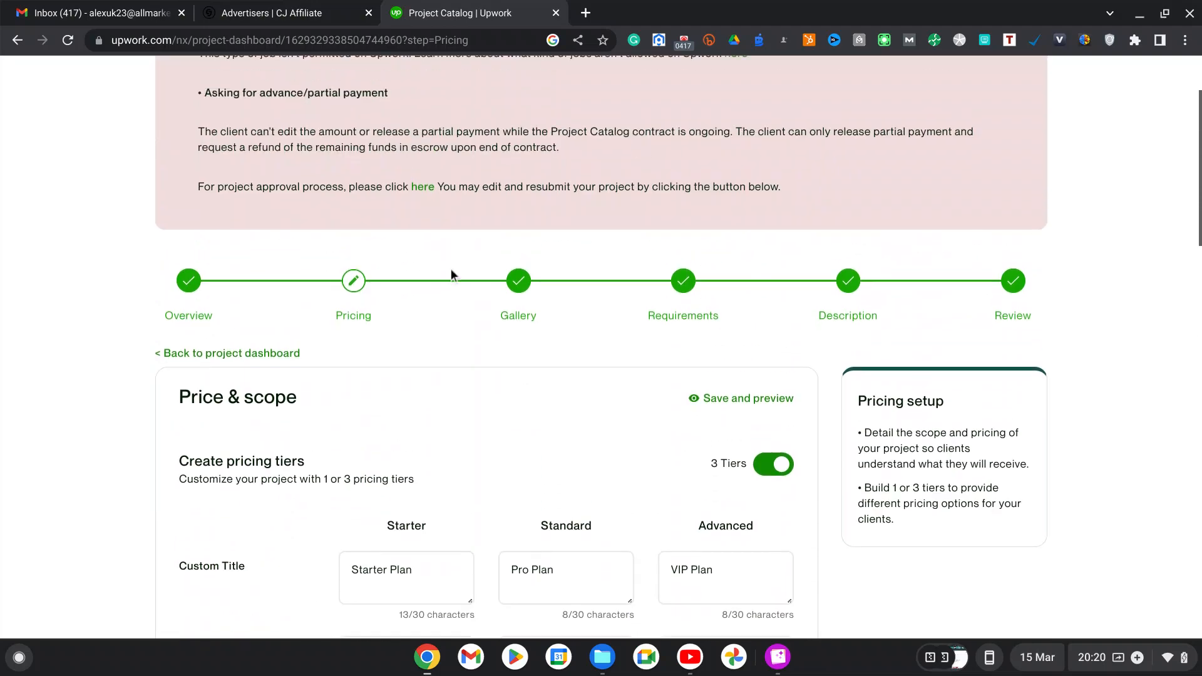
# Set the Starter tier's delivery days to 2 and its number of revisions to 1
pyautogui.scroll(-3, 354, 461)
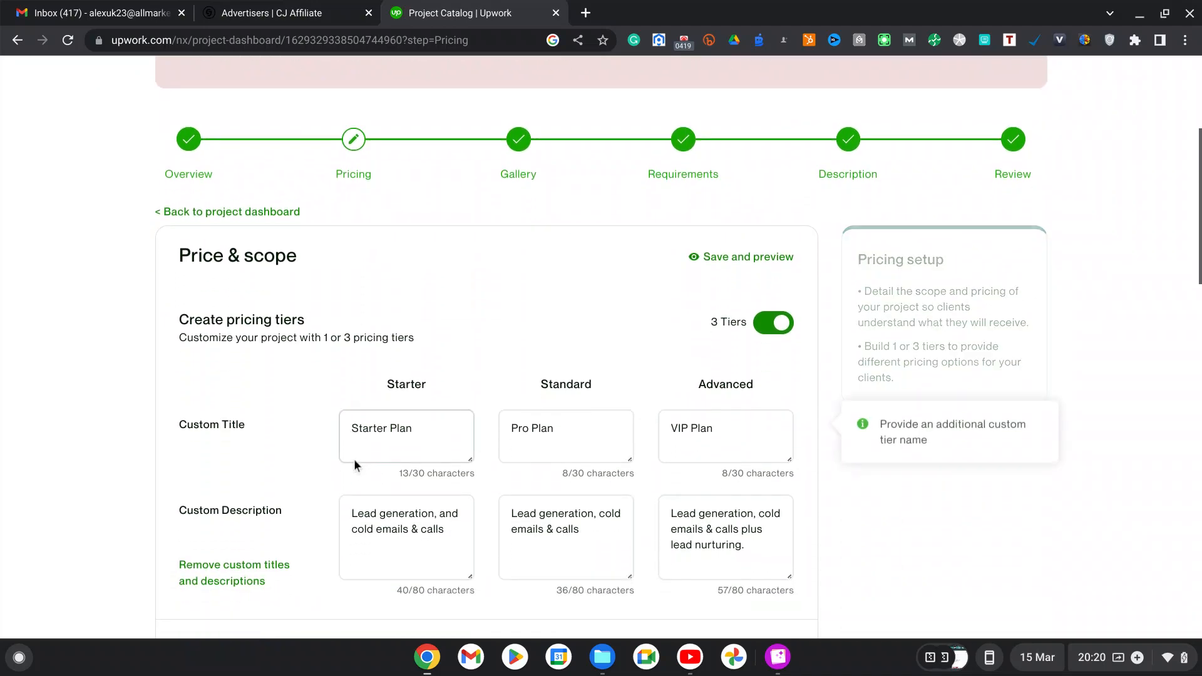
pyautogui.scroll(-2, 412, 442)
pyautogui.scroll(-2, 412, 443)
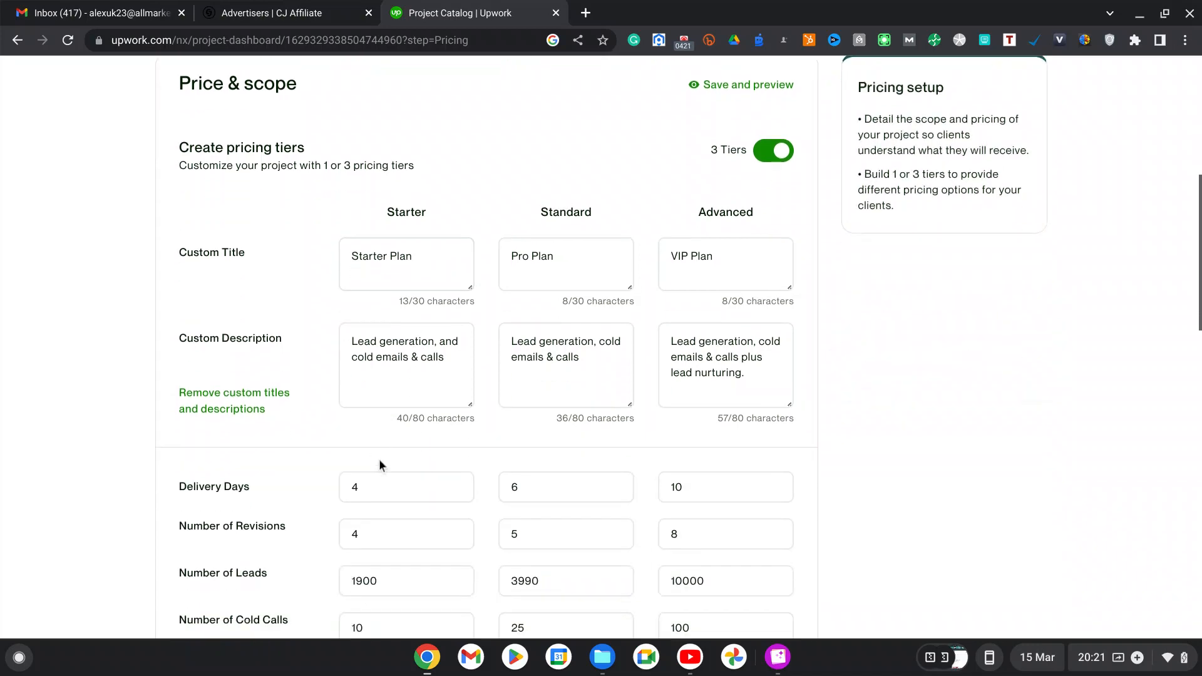
pyautogui.scroll(-1, 392, 415)
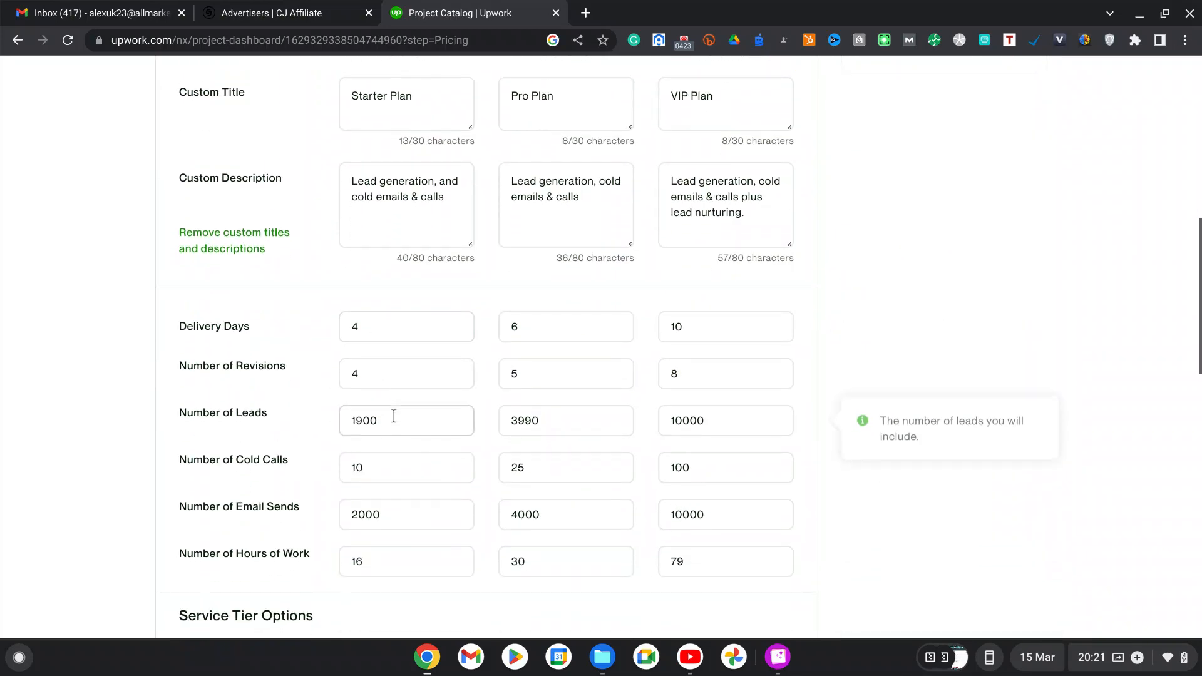
pyautogui.click(378, 333)
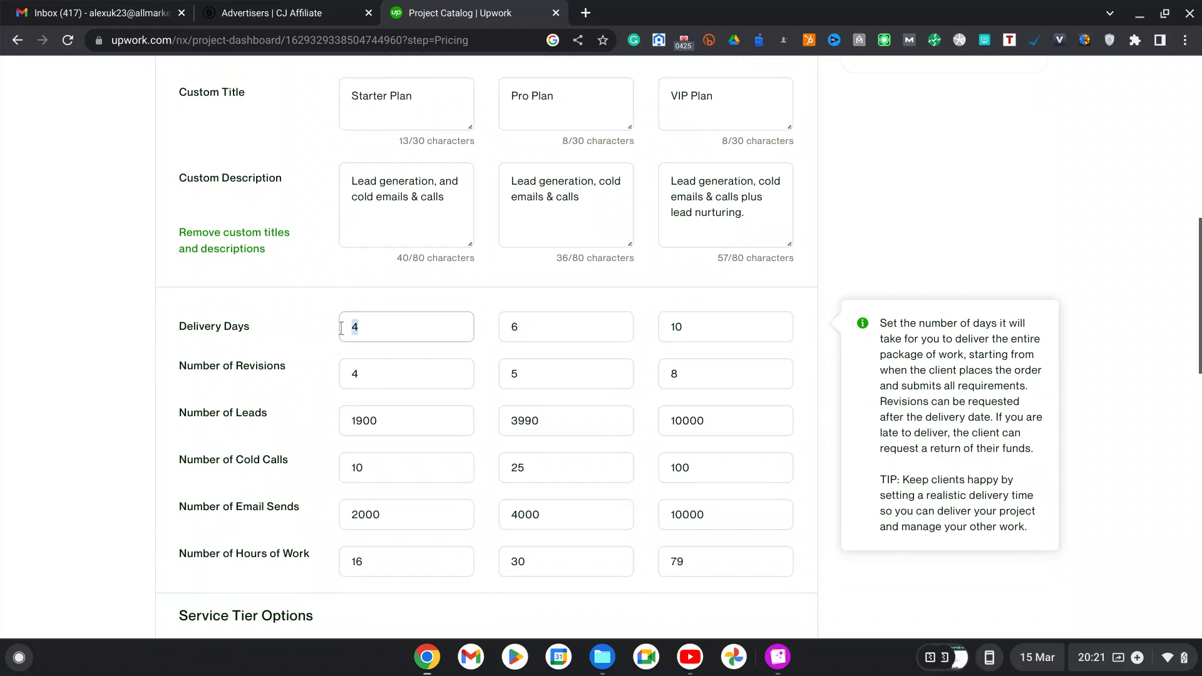
pyautogui.press('BackSpace')
pyautogui.write('2')
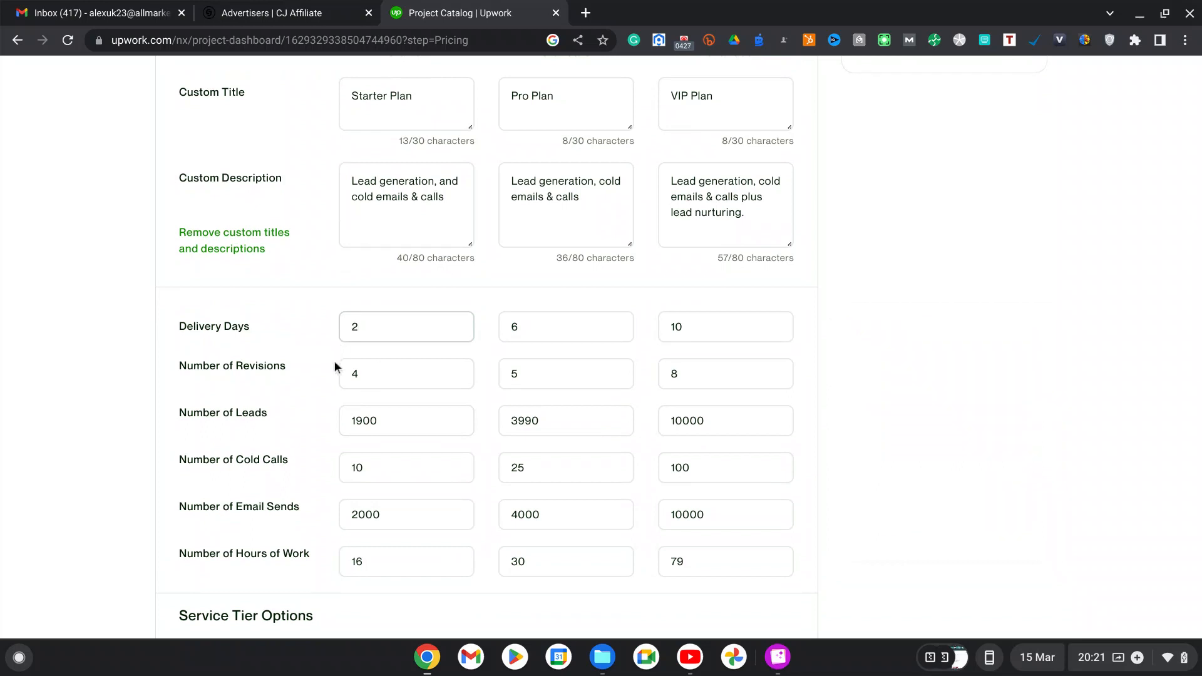
pyautogui.moveTo(368, 378); pyautogui.dragTo(350, 372)
pyautogui.write('1')
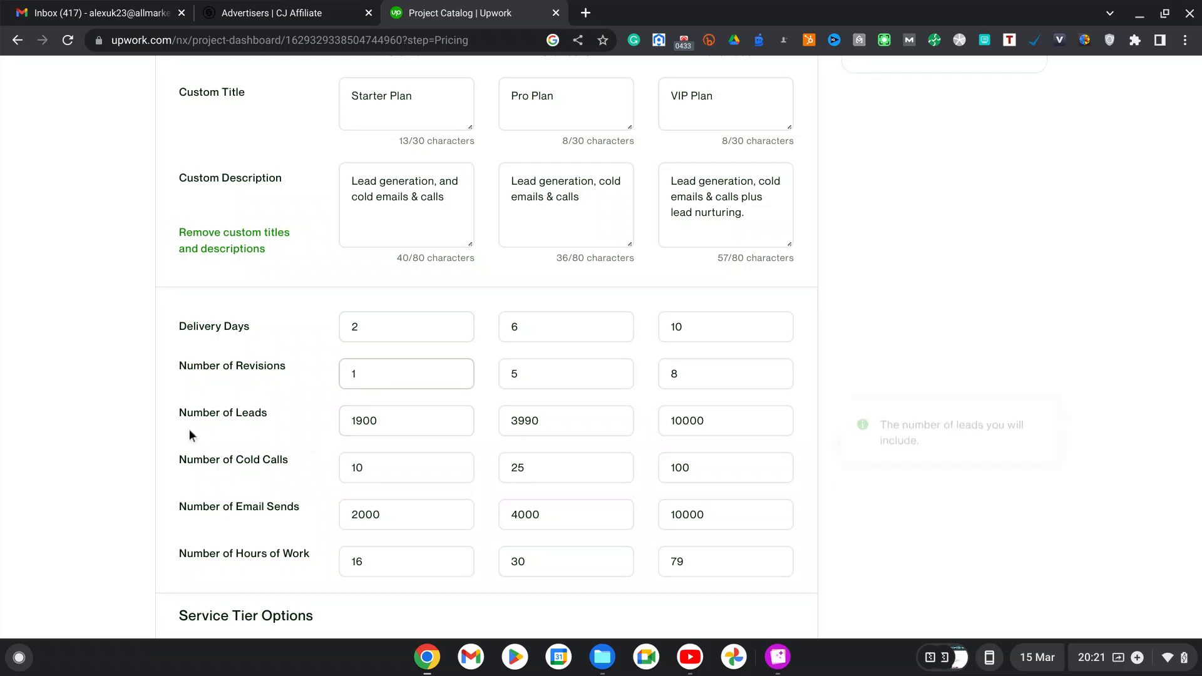
# Set the Starter tier's number of leads to 500 and its number of email sends to 300
pyautogui.moveTo(365, 424)
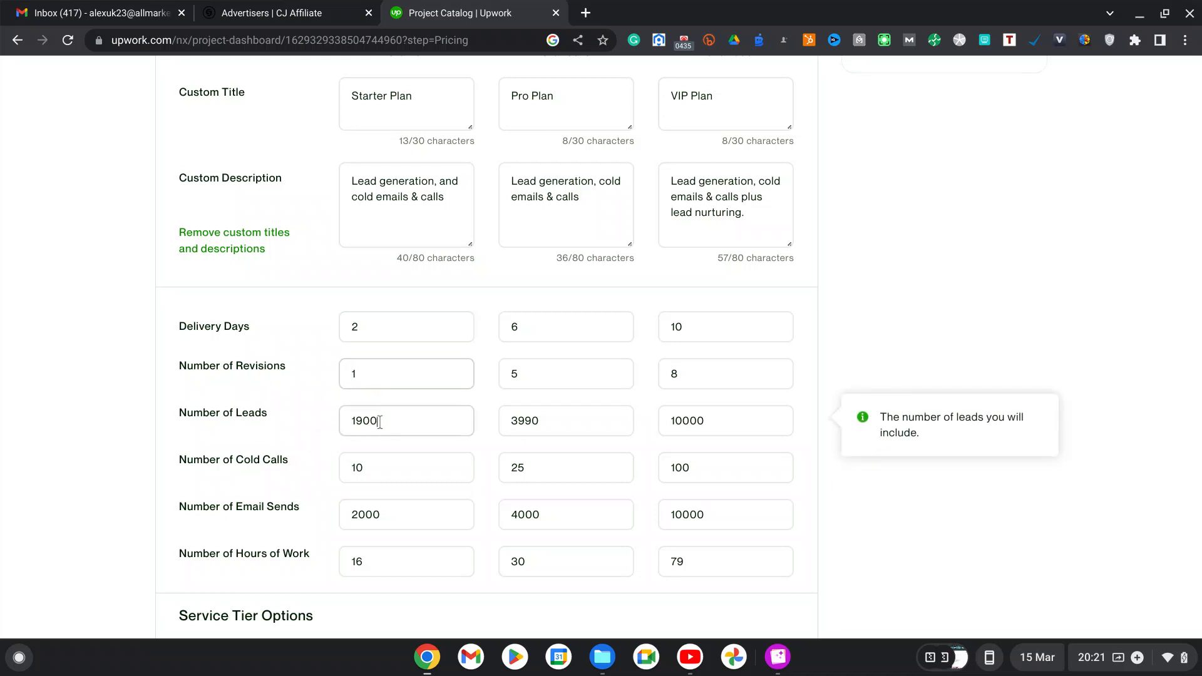
pyautogui.moveTo(379, 423); pyautogui.dragTo(336, 425)
pyautogui.write('5')
pyautogui.doubleClick(369, 466)
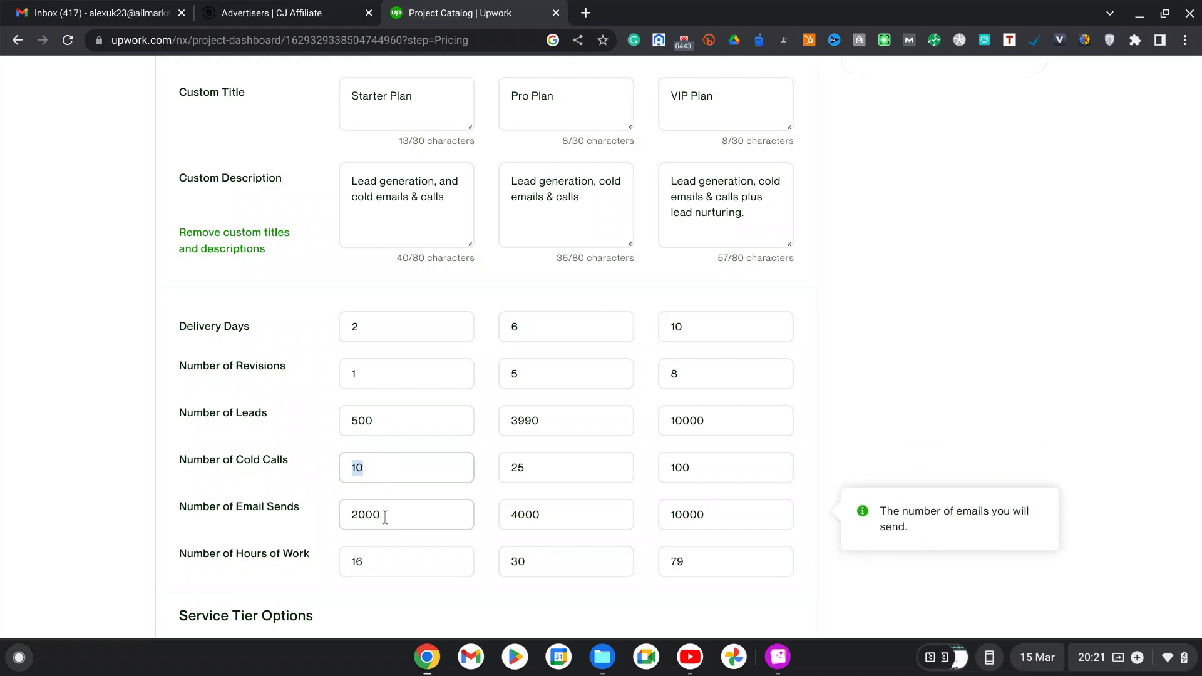
pyautogui.moveTo(389, 513); pyautogui.dragTo(336, 520)
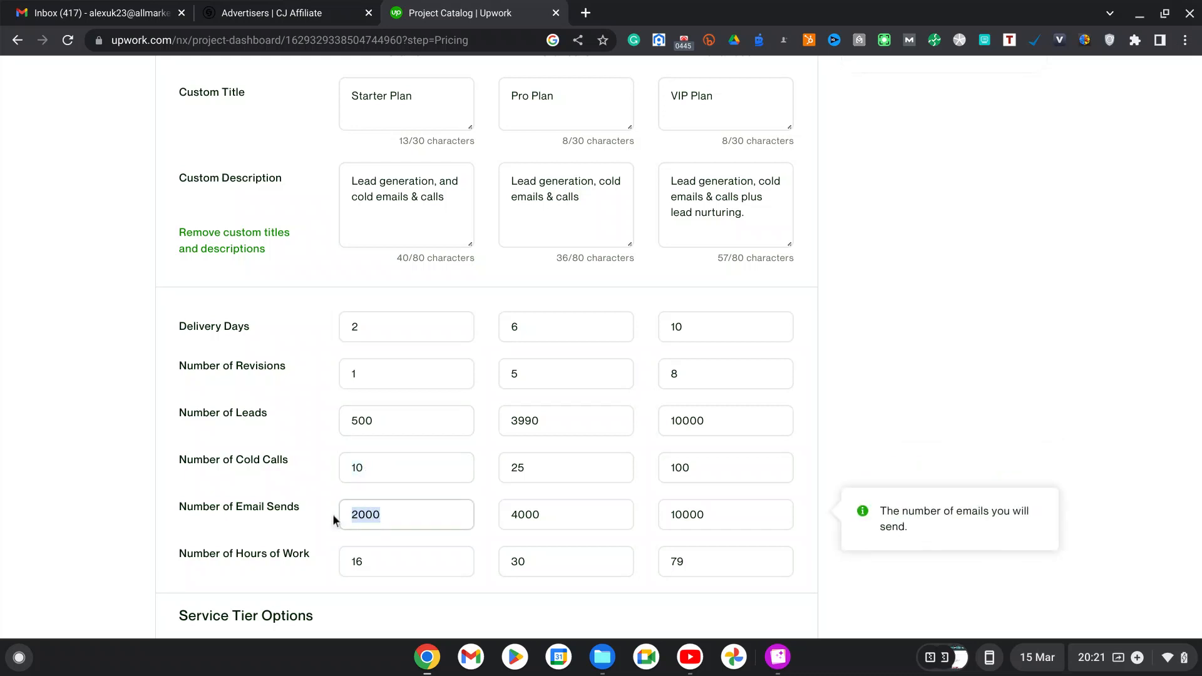
pyautogui.write('300')
# Set the Starter tier's number of hours of work to 8
pyautogui.scroll(-1, 330, 528)
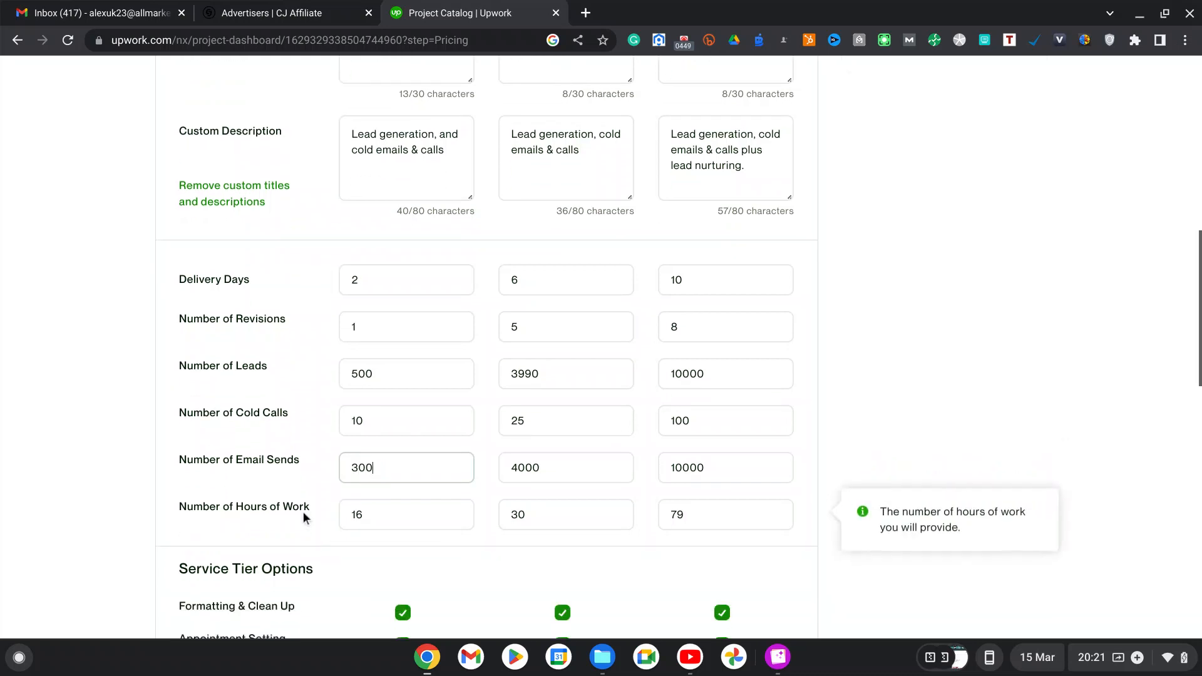
pyautogui.moveTo(370, 515); pyautogui.dragTo(325, 509)
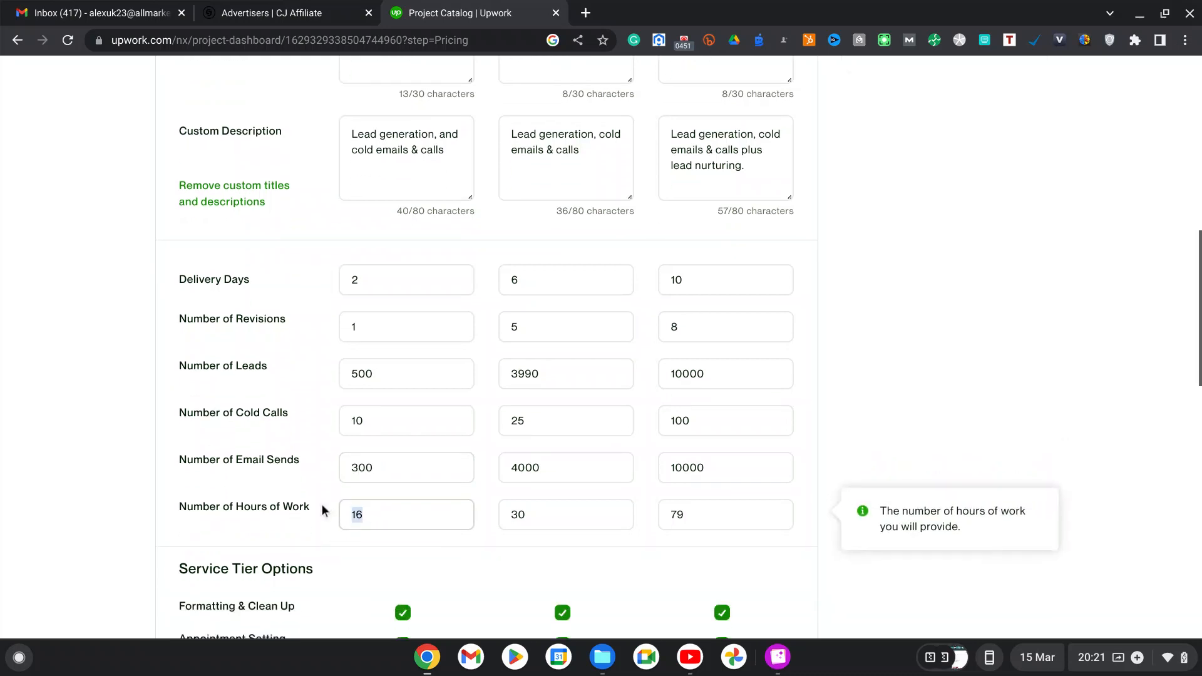
pyautogui.write('8')
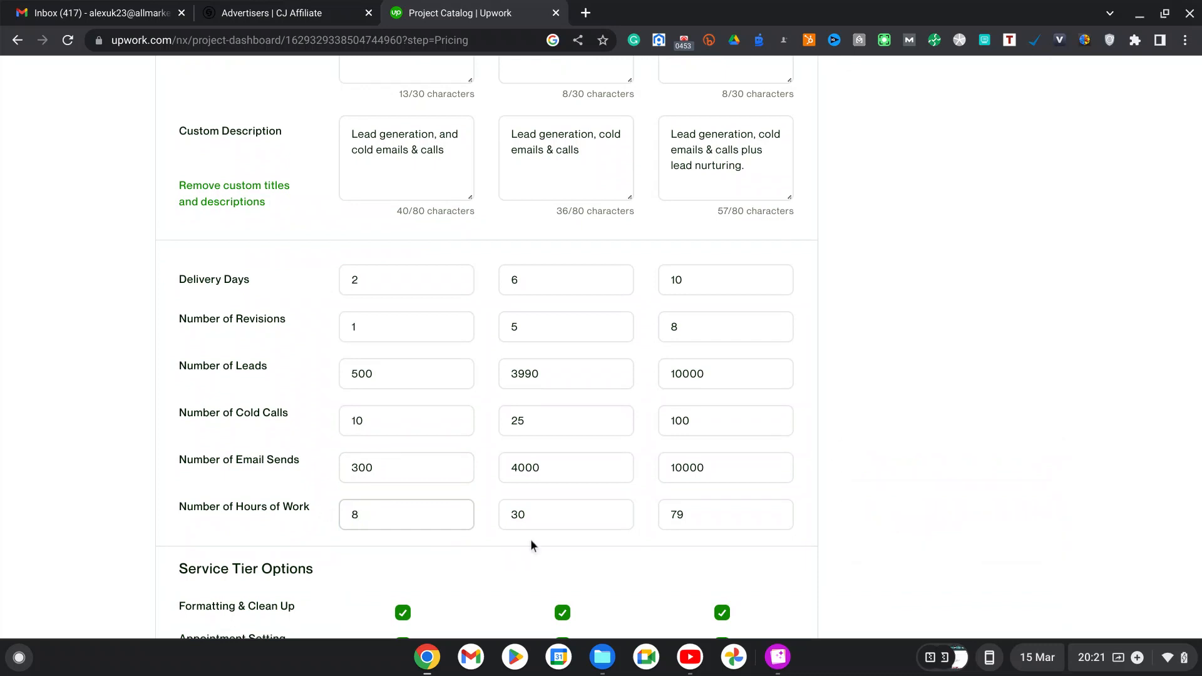
# Set the Standard tier's delivery days to 4 and its number of revisions to 2
pyautogui.scroll(2, 551, 288)
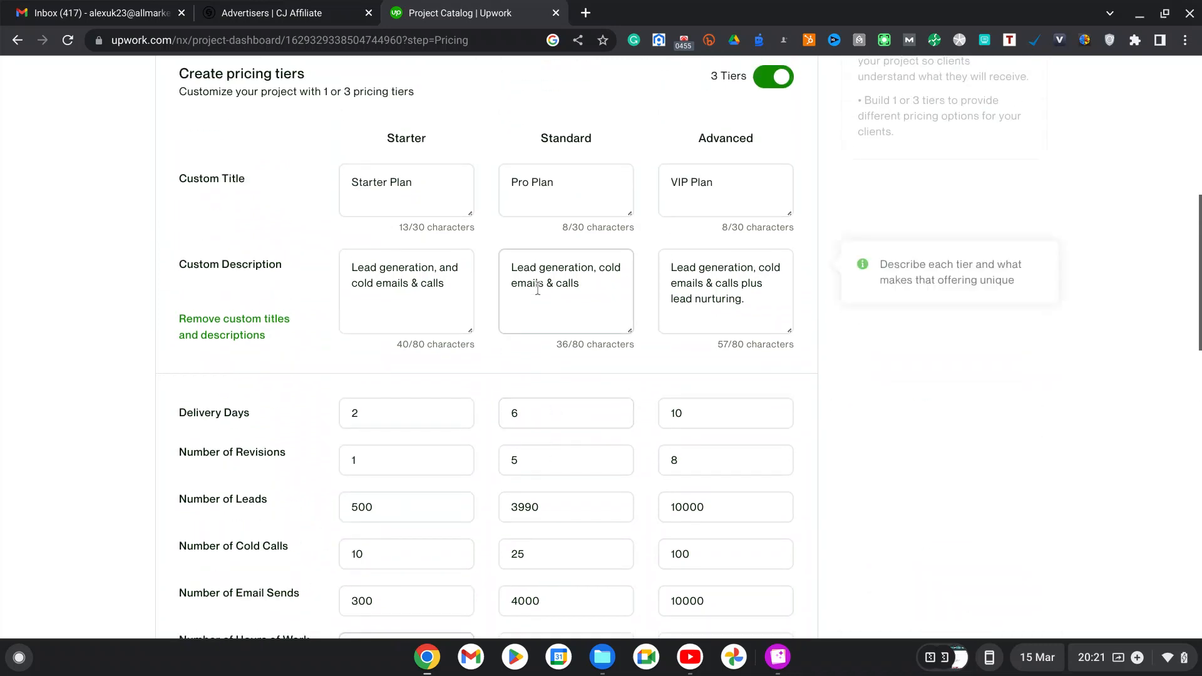
pyautogui.scroll(-2, 559, 270)
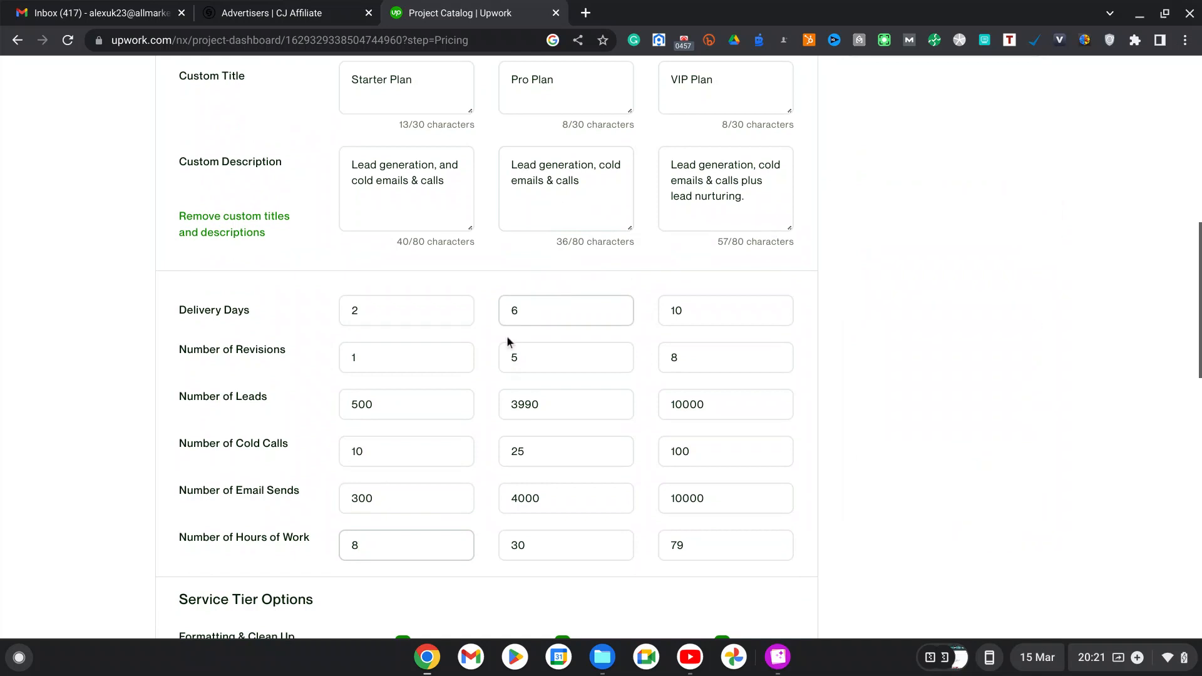
pyautogui.moveTo(537, 306); pyautogui.dragTo(502, 307)
pyautogui.write('4')
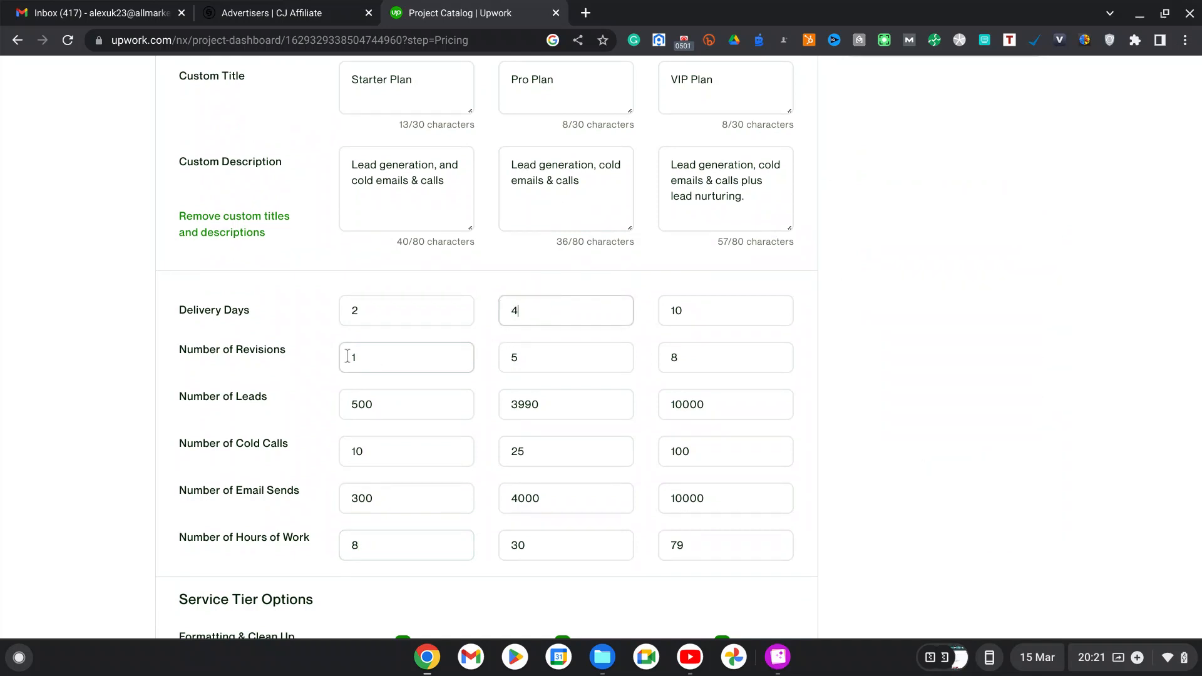
pyautogui.click(516, 350)
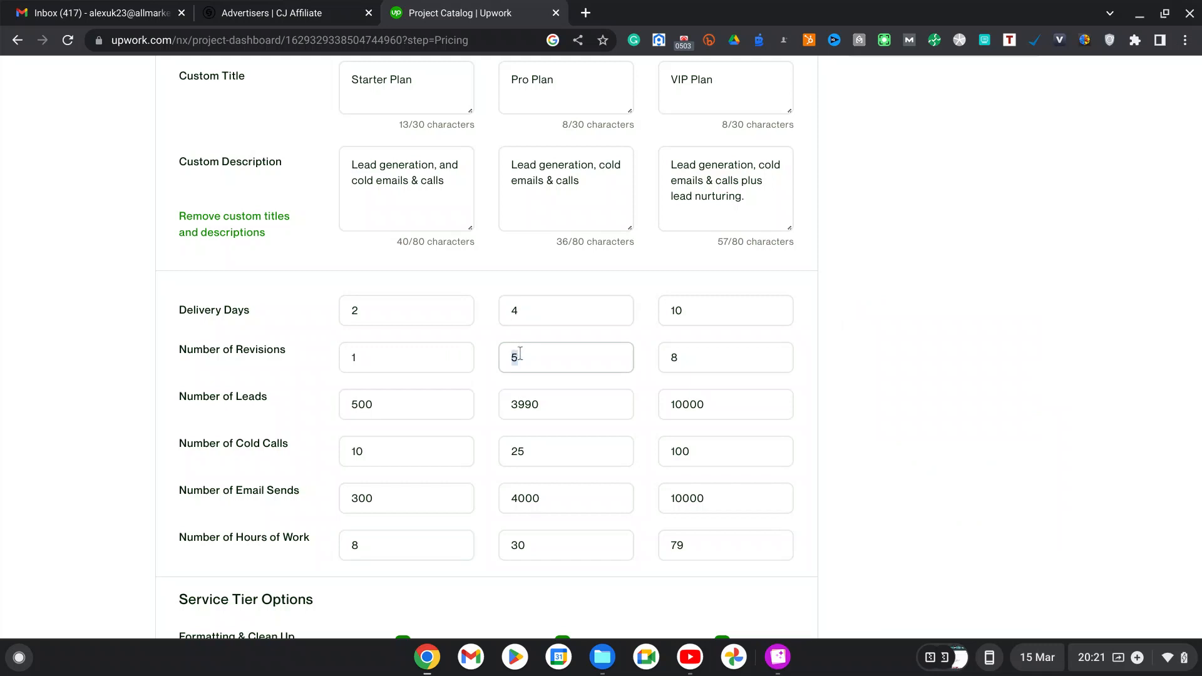
pyautogui.write('2')
# Set the Standard tier's number of leads to 1000 and its number of cold calls to 15
pyautogui.moveTo(548, 408); pyautogui.dragTo(502, 408)
pyautogui.write('1000')
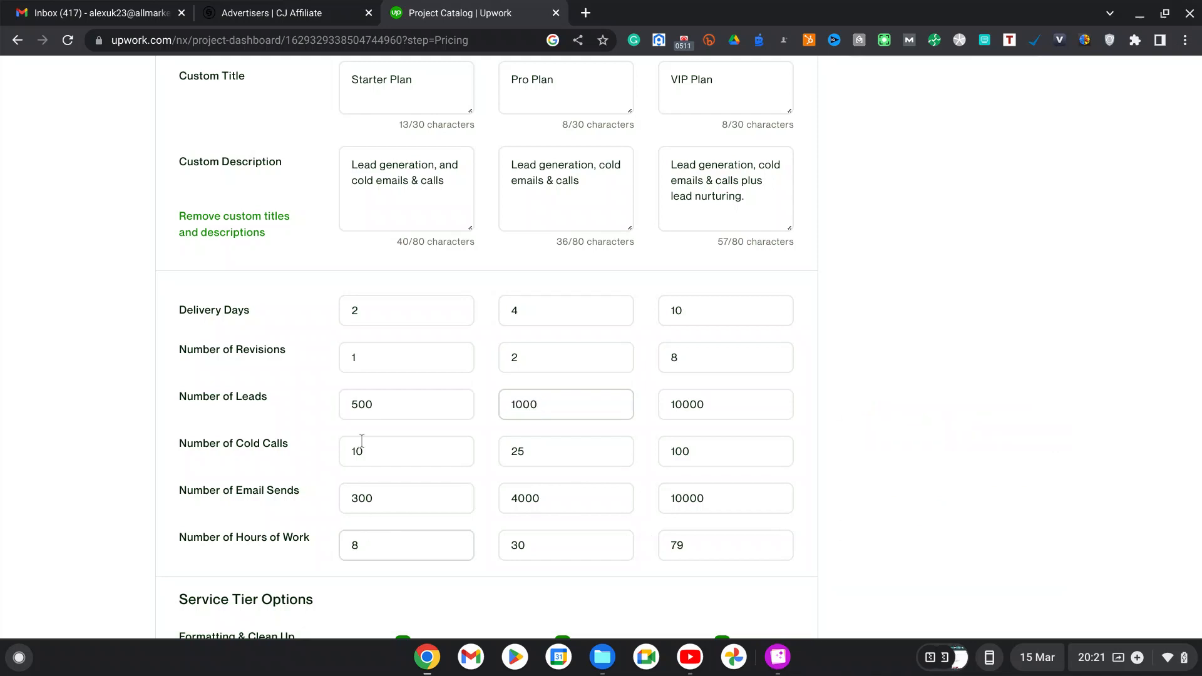
pyautogui.click(542, 448)
pyautogui.moveTo(542, 448); pyautogui.dragTo(482, 463)
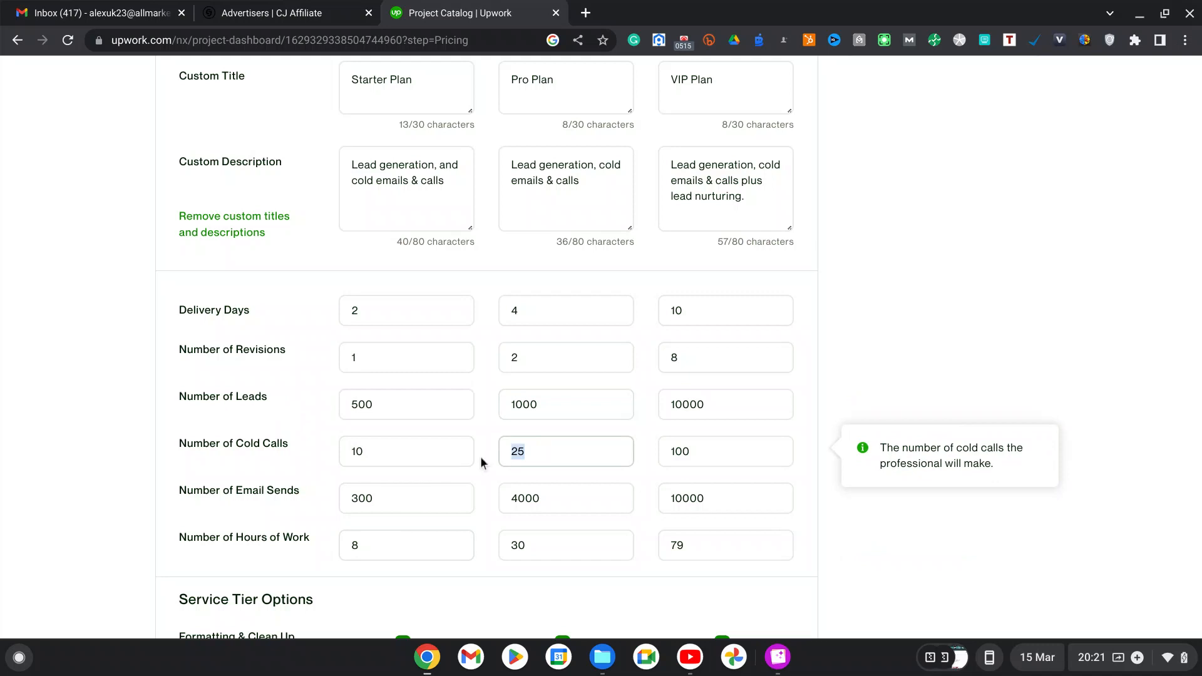
pyautogui.write('1')
# Set the Standard tier's number of email sends to 1000
pyautogui.click(550, 499)
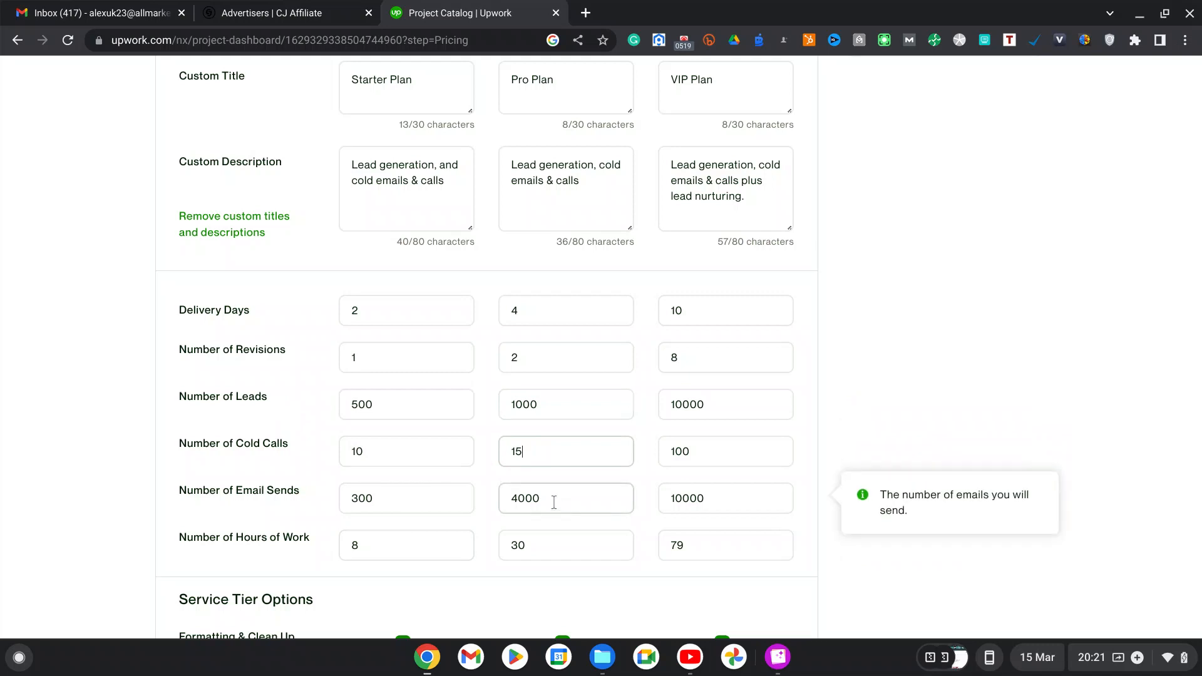
pyautogui.rightClick(551, 501)
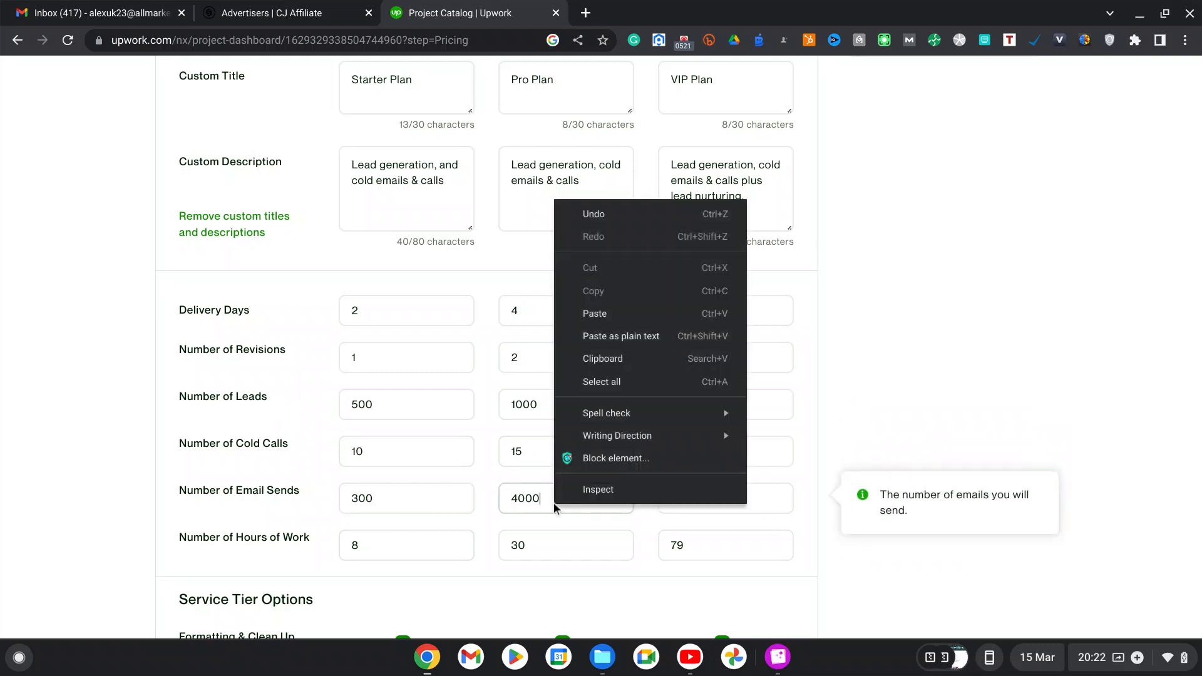
pyautogui.doubleClick(542, 504)
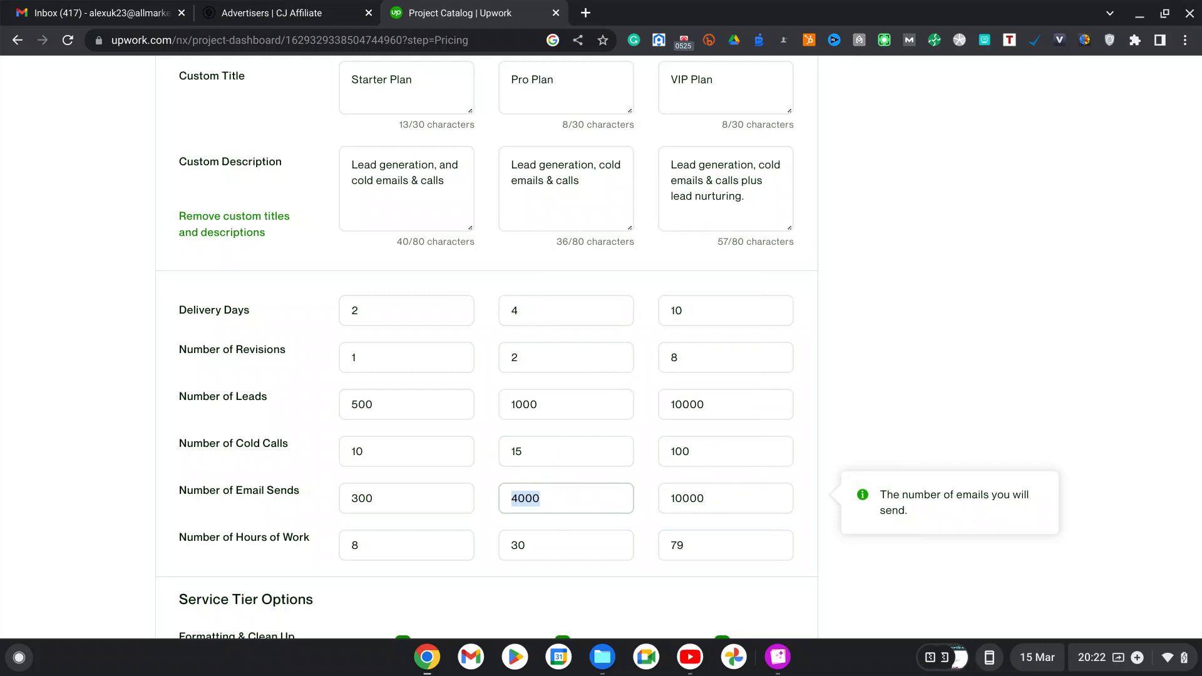
pyautogui.write('1')
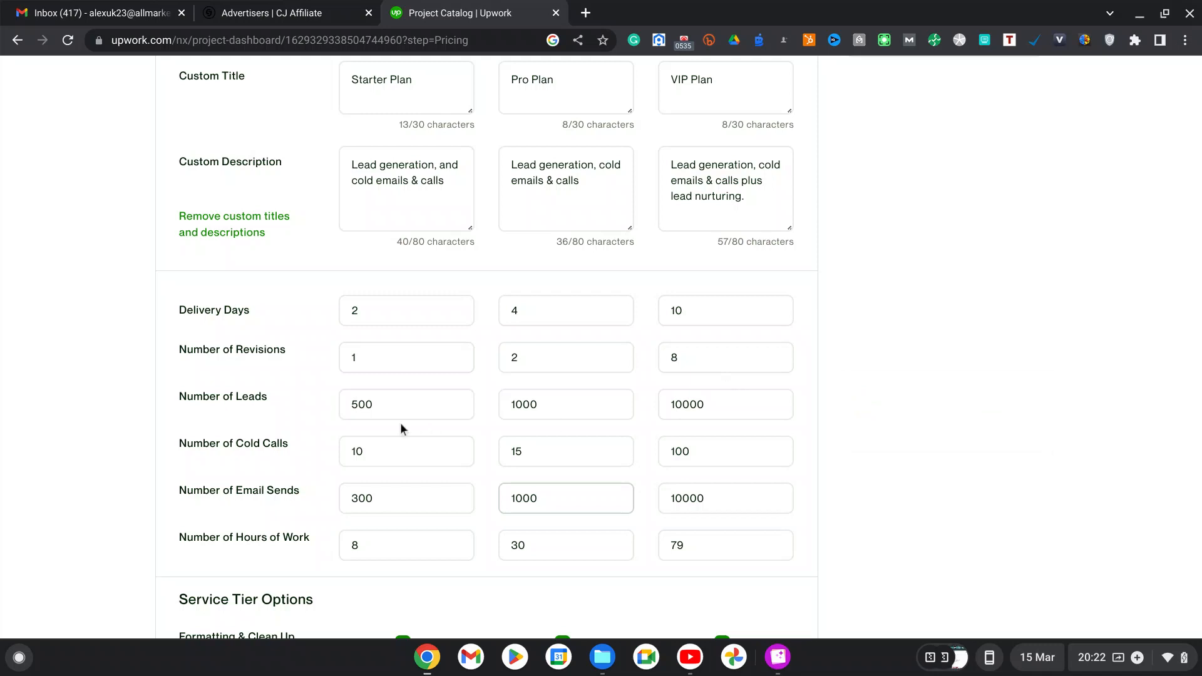
pyautogui.click(378, 408)
# Set the Advanced tier's delivery days to 5 and its number of revisions to 3
pyautogui.doubleClick(660, 316)
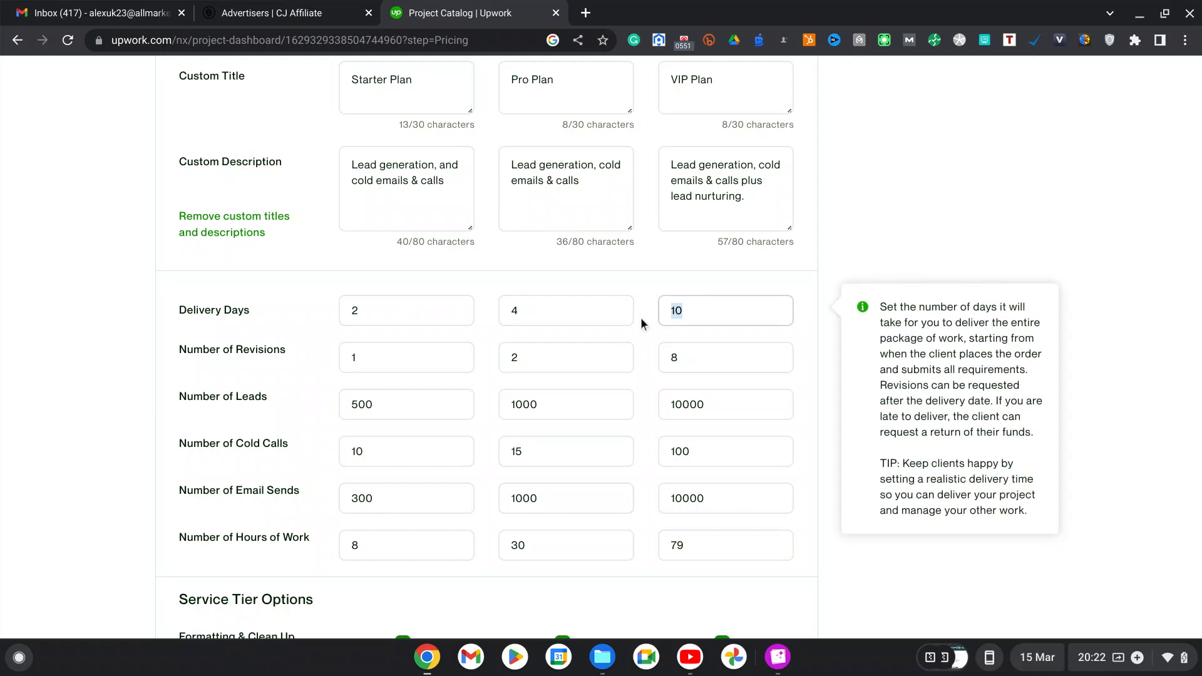
pyautogui.write('5')
pyautogui.doubleClick(677, 358)
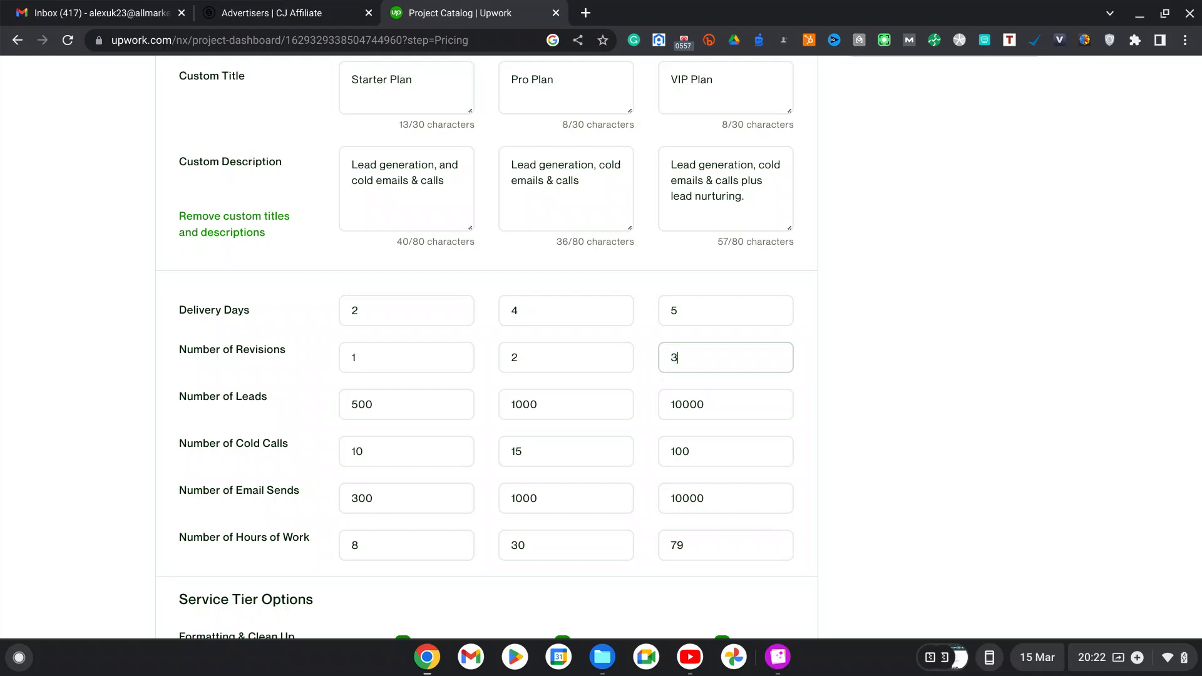
# Set the Advanced tier's scope to 3000 leads, 20 cold calls and 2000 email sends
pyautogui.moveTo(711, 403); pyautogui.dragTo(666, 396)
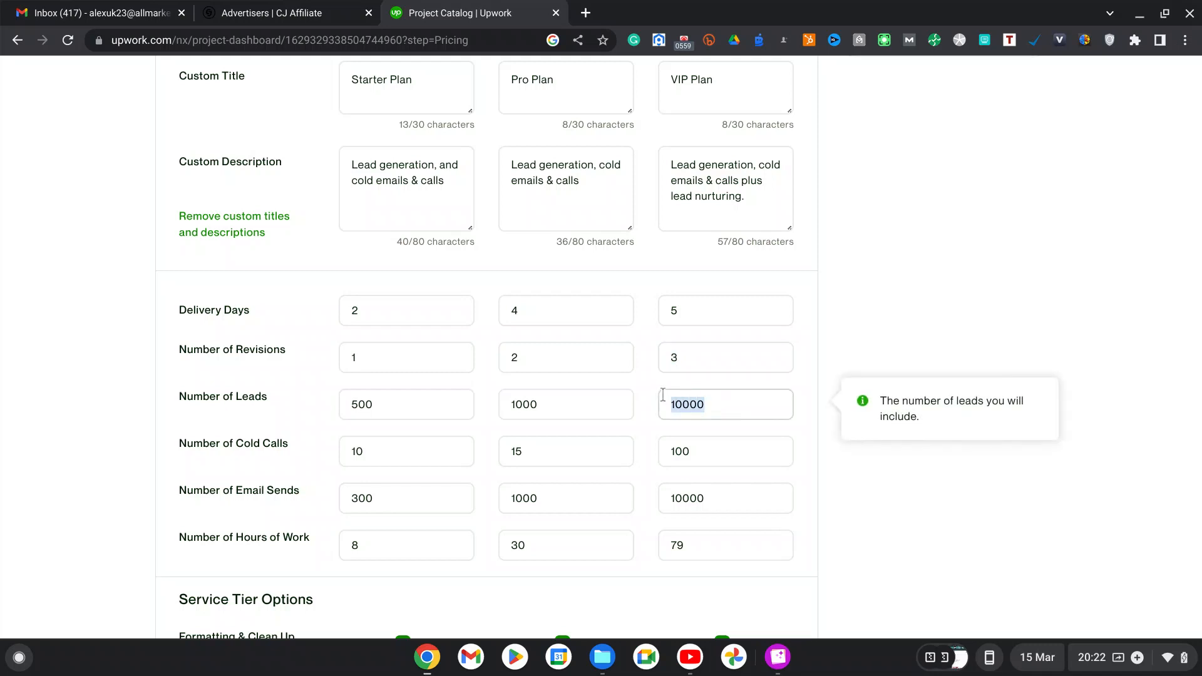
pyautogui.write('3')
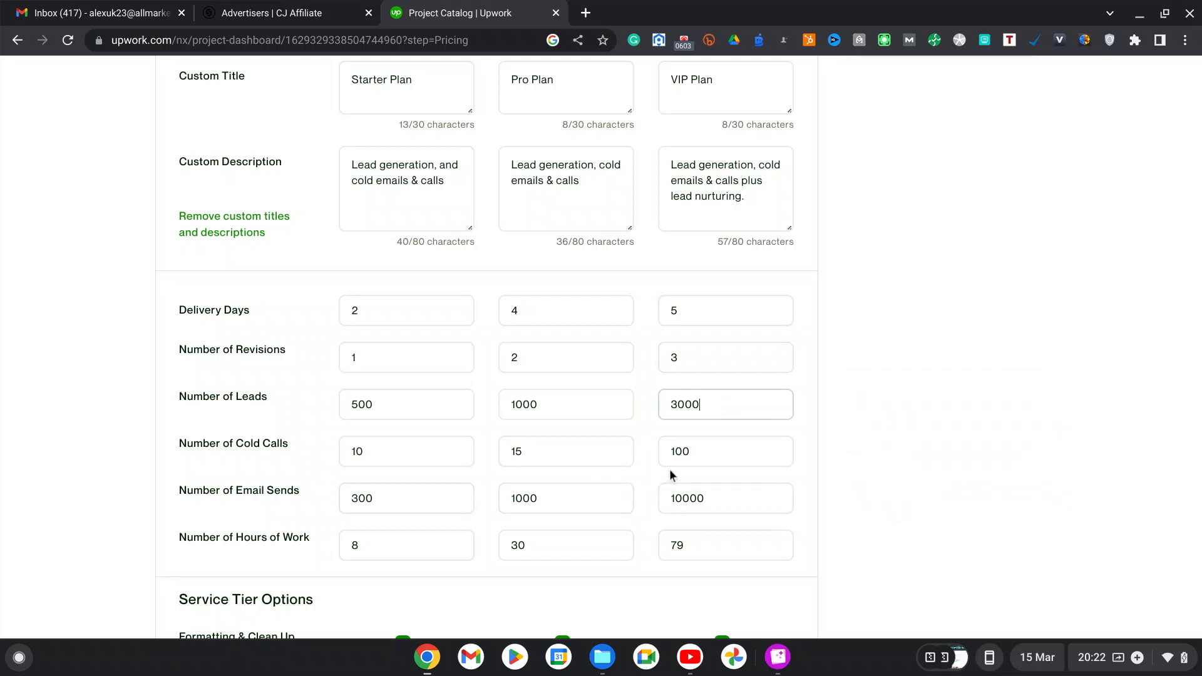
pyautogui.click(704, 463)
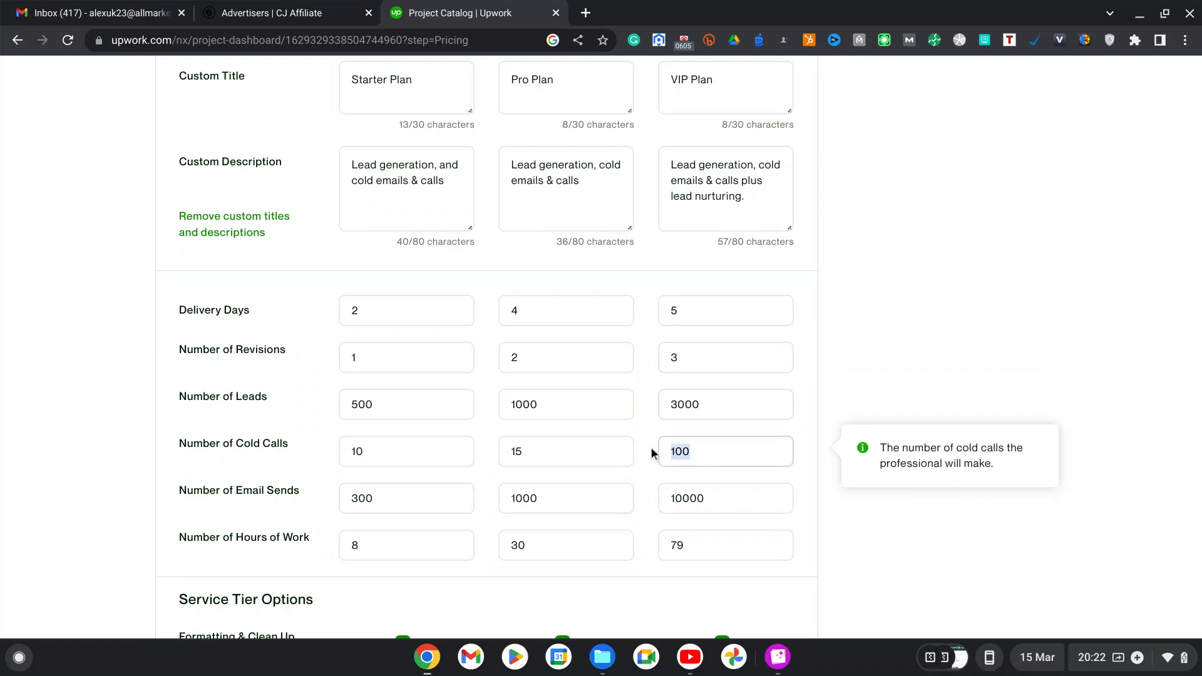
pyautogui.write('200')
pyautogui.moveTo(717, 493); pyautogui.dragTo(671, 494)
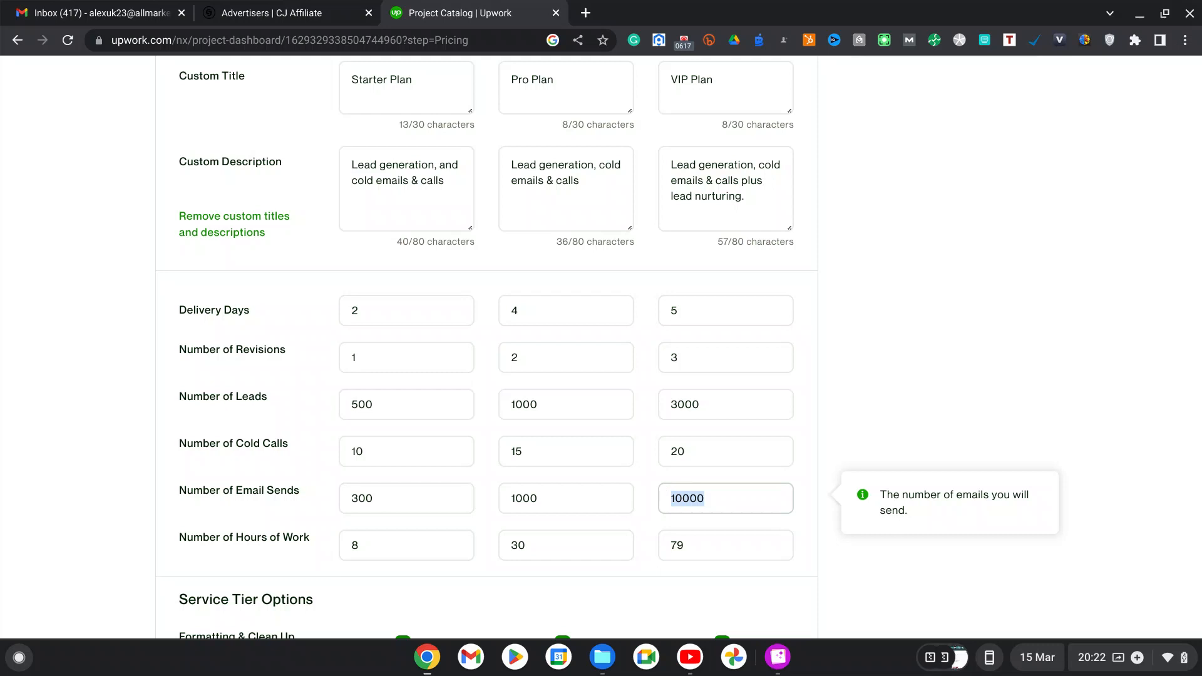
pyautogui.write('2000')
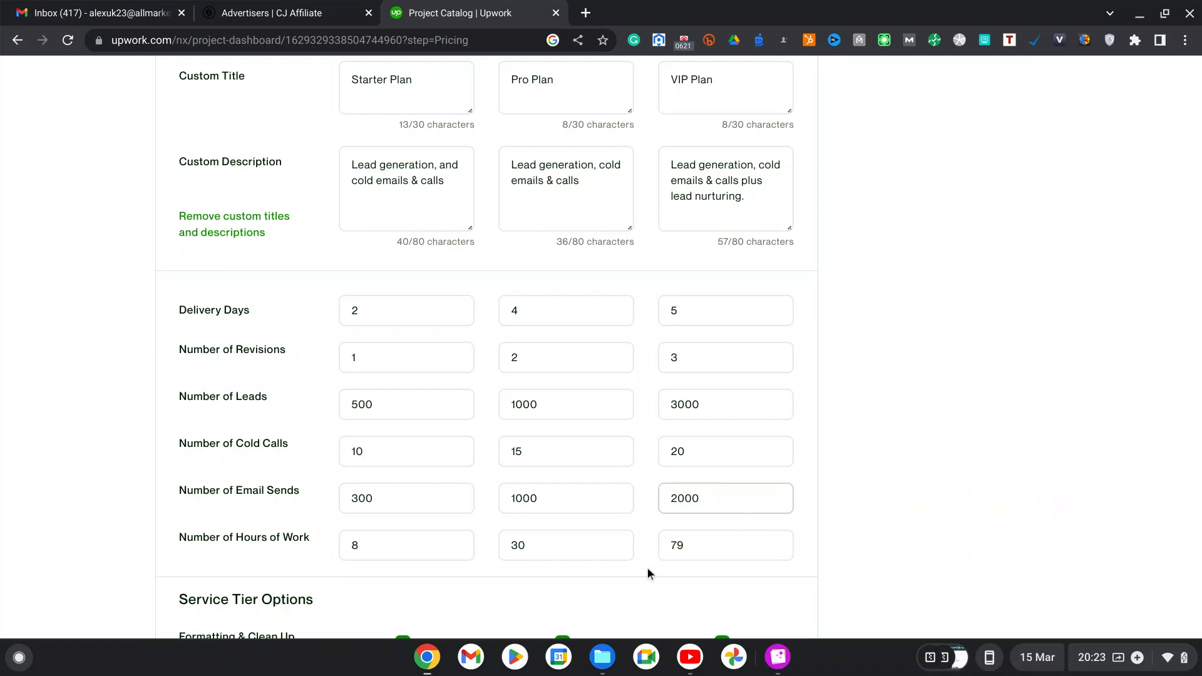
# Set the number of hours of work to 16 for the Standard tier and 25 for the Advanced tier
pyautogui.doubleClick(690, 544)
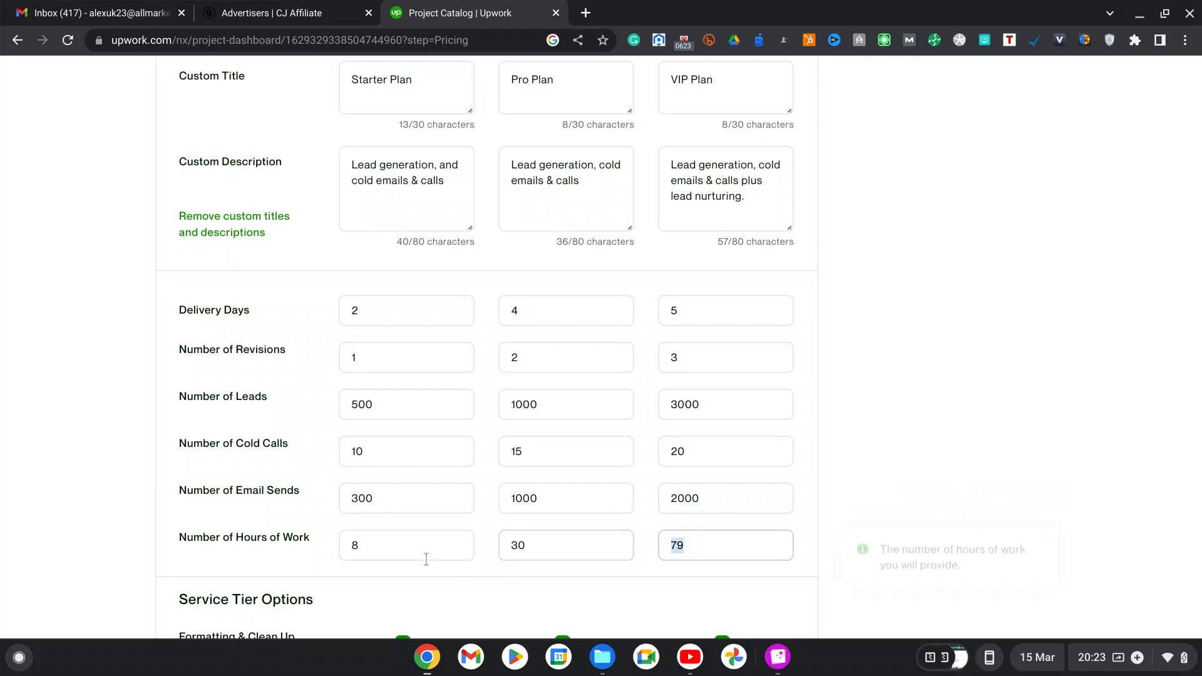
pyautogui.moveTo(531, 548); pyautogui.dragTo(500, 546)
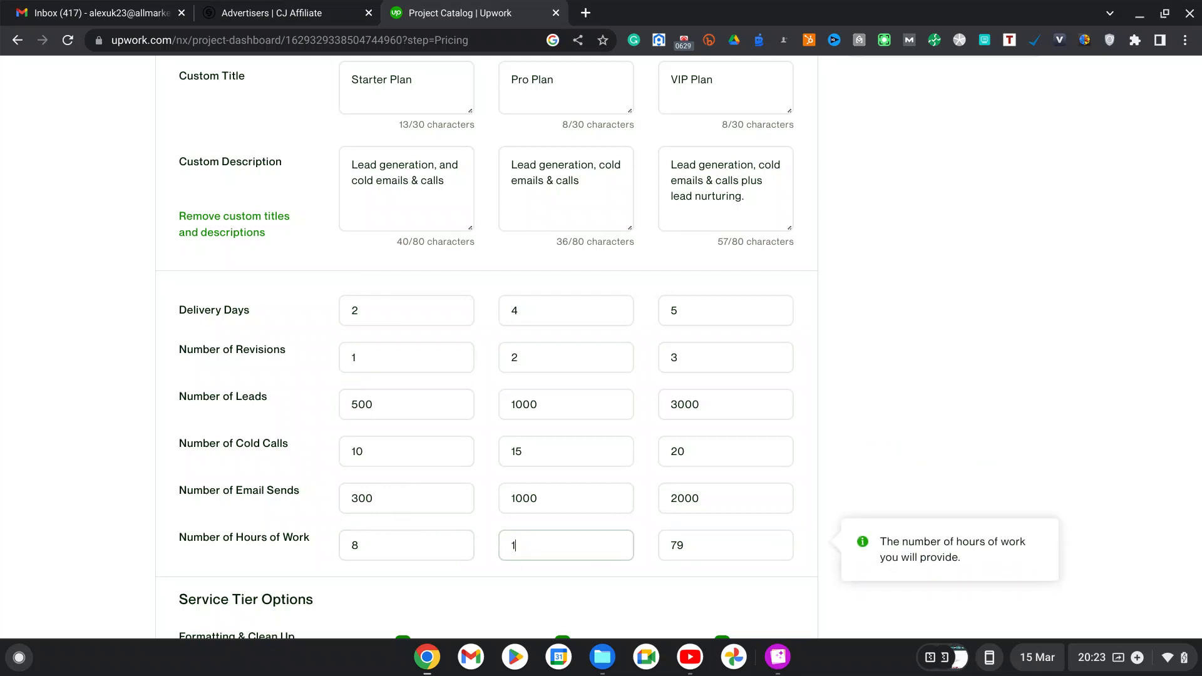
pyautogui.write('16')
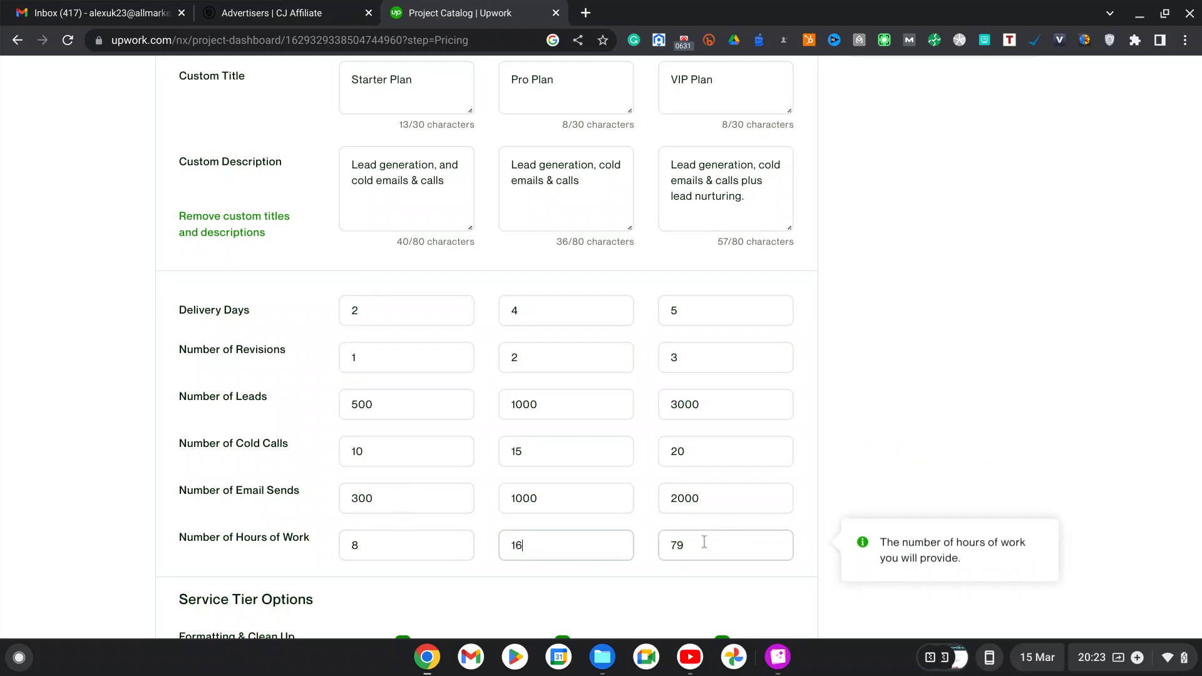
pyautogui.moveTo(706, 545); pyautogui.dragTo(667, 540)
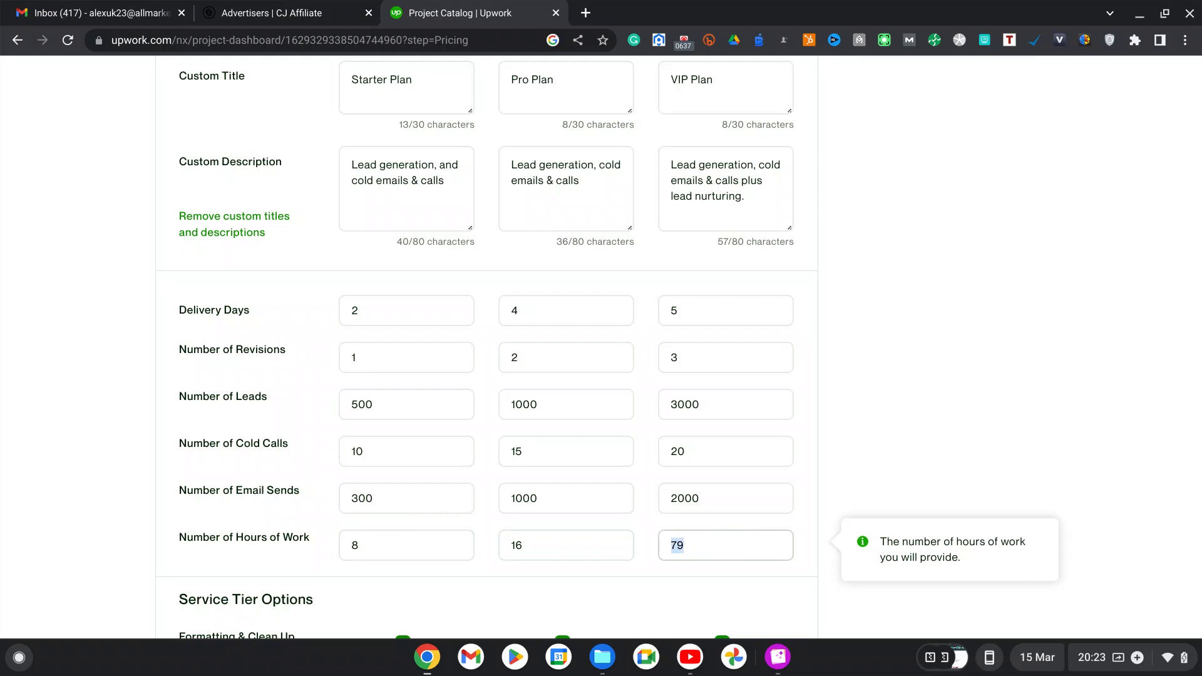
pyautogui.write('25')
# Set the extra price of the Additional 50 Leads add-on to $5.00
pyautogui.scroll(-4, 656, 401)
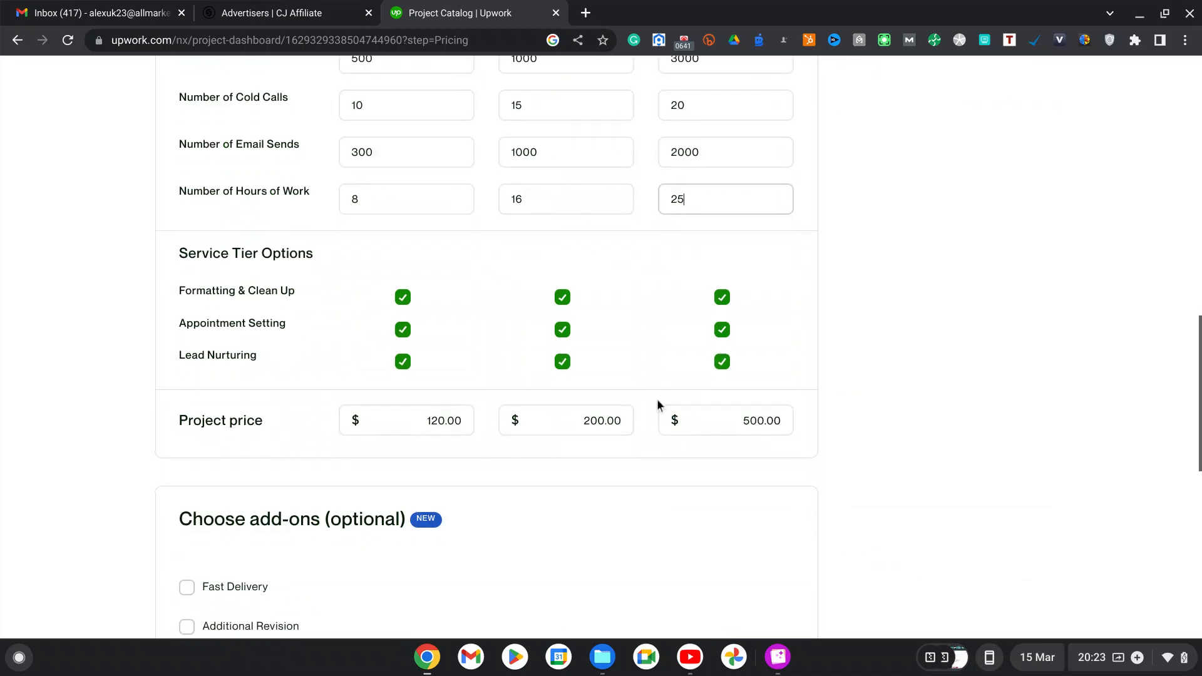
pyautogui.scroll(10, 657, 399)
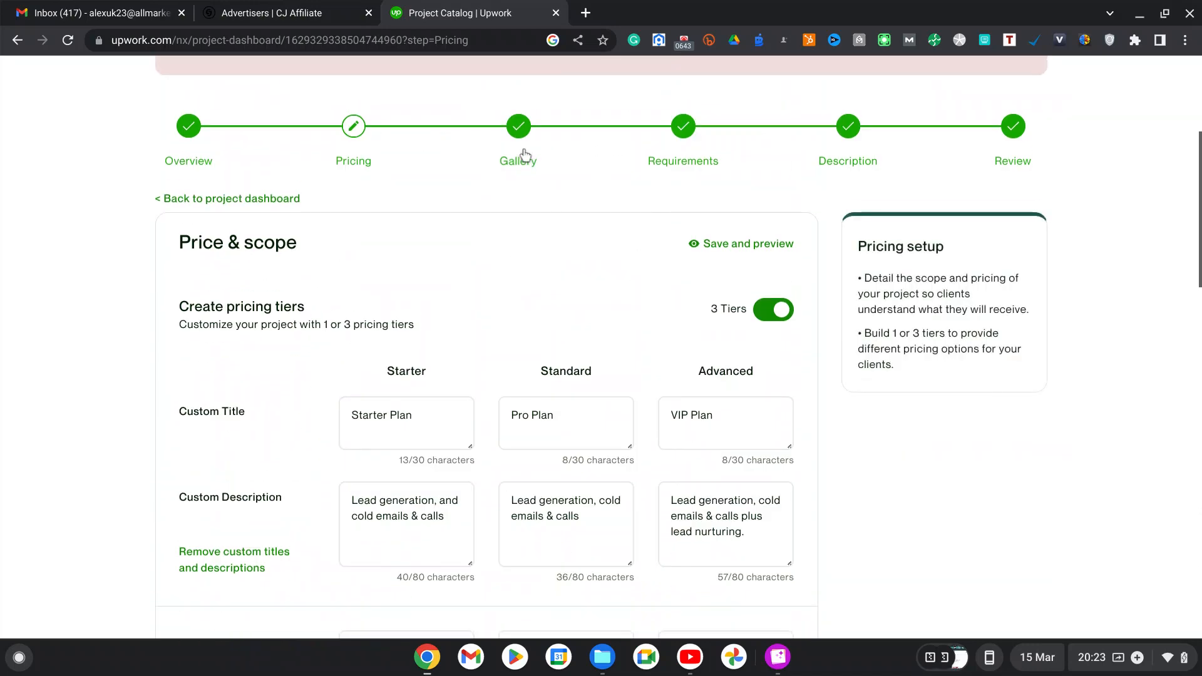
pyautogui.scroll(-14, 511, 193)
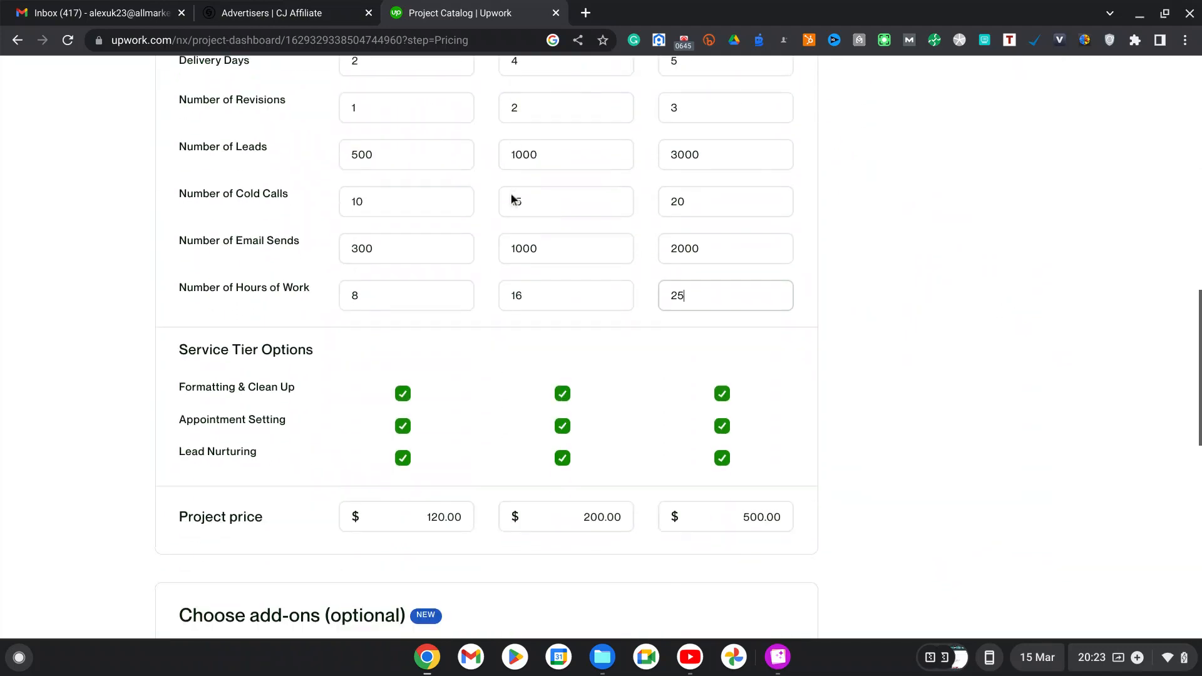
pyautogui.scroll(-2, 446, 343)
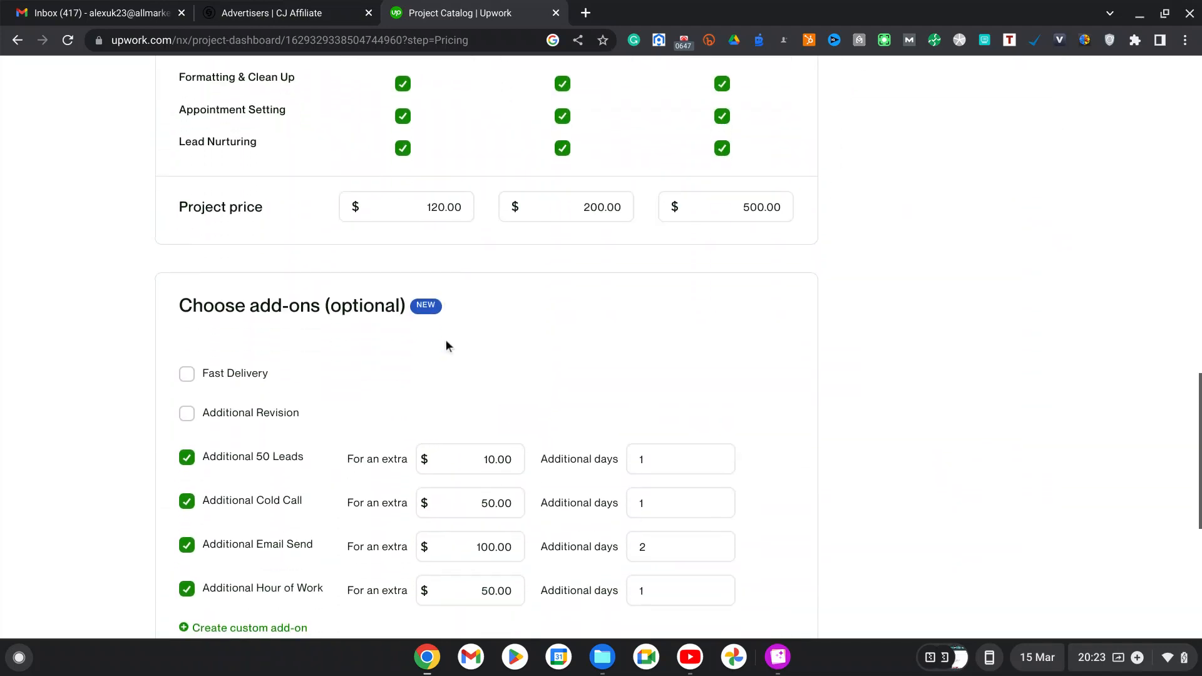
pyautogui.scroll(-1, 384, 490)
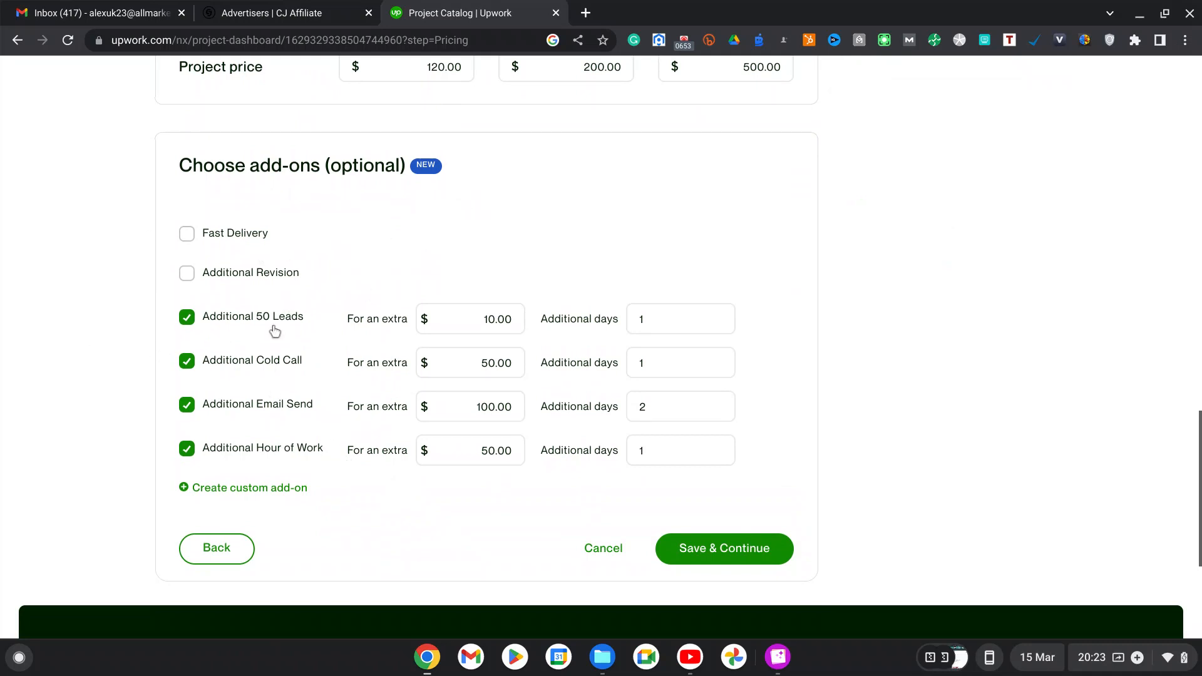
pyautogui.click(498, 319)
pyautogui.press('BackSpace')
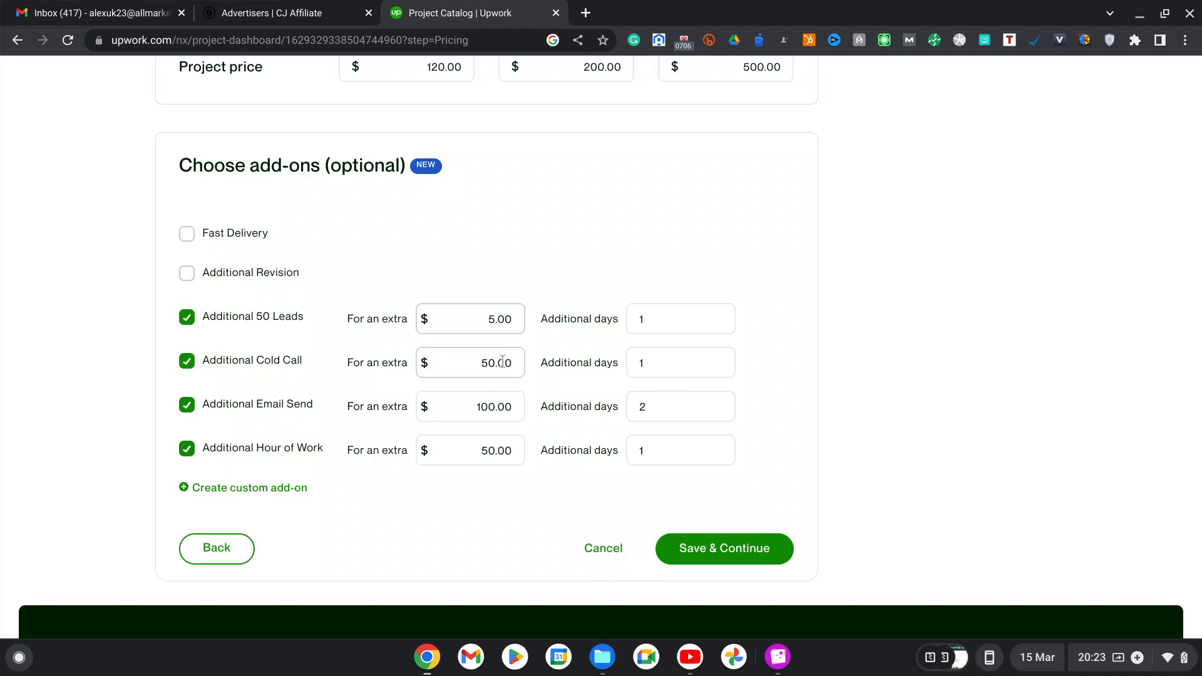
# Set the add-on prices to $30.00 for Additional Cold Call, $50.00 for Additional Email Send and $25.00 for Additional Hour of Work
pyautogui.moveTo(497, 364); pyautogui.dragTo(481, 367)
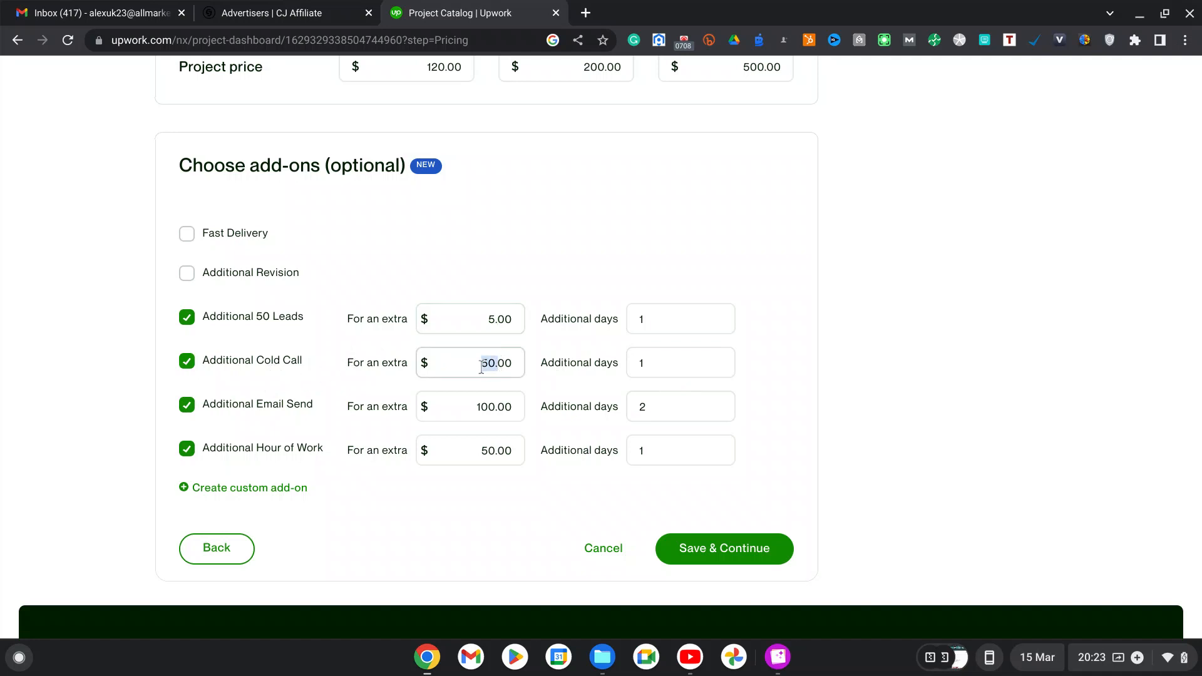
pyautogui.write('3')
pyautogui.click(494, 406)
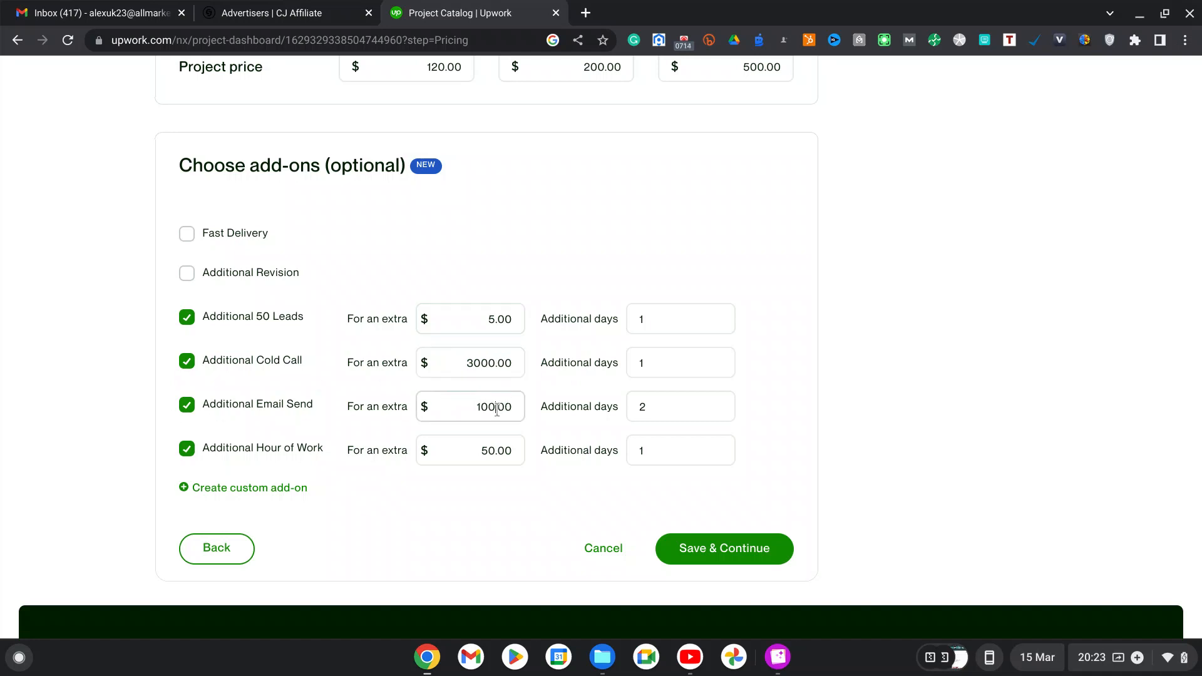
pyautogui.moveTo(494, 411); pyautogui.dragTo(475, 413)
pyautogui.write('5')
pyautogui.click(488, 363)
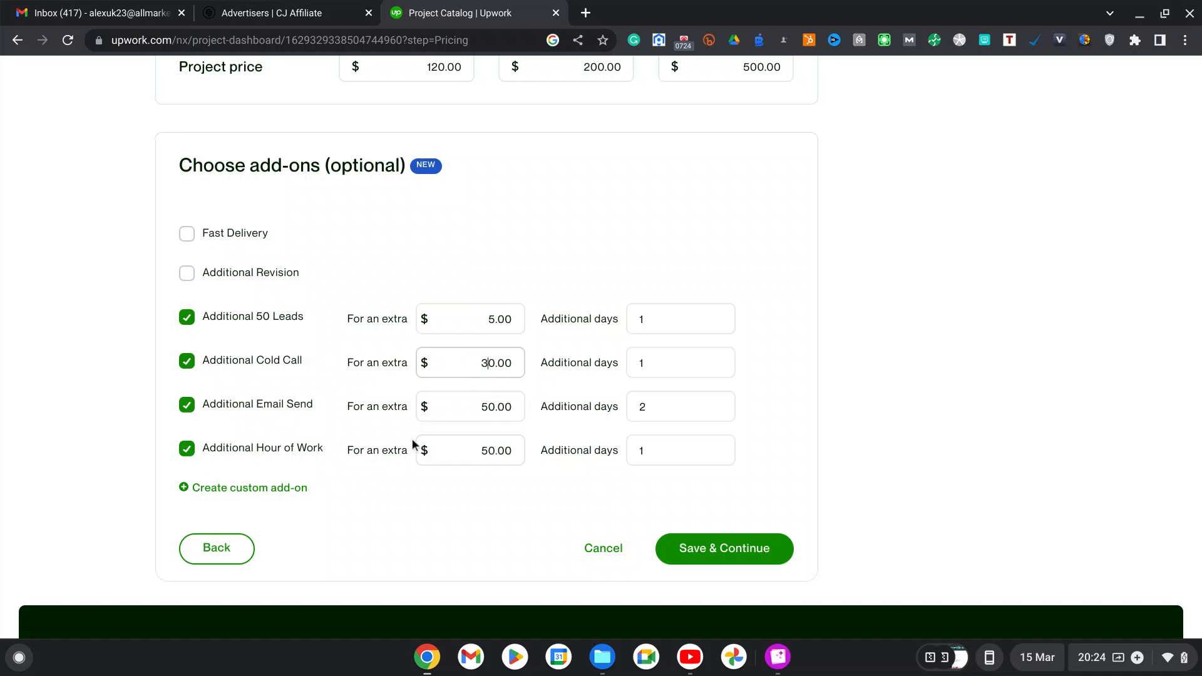
pyautogui.click(490, 451)
pyautogui.press('Delete')
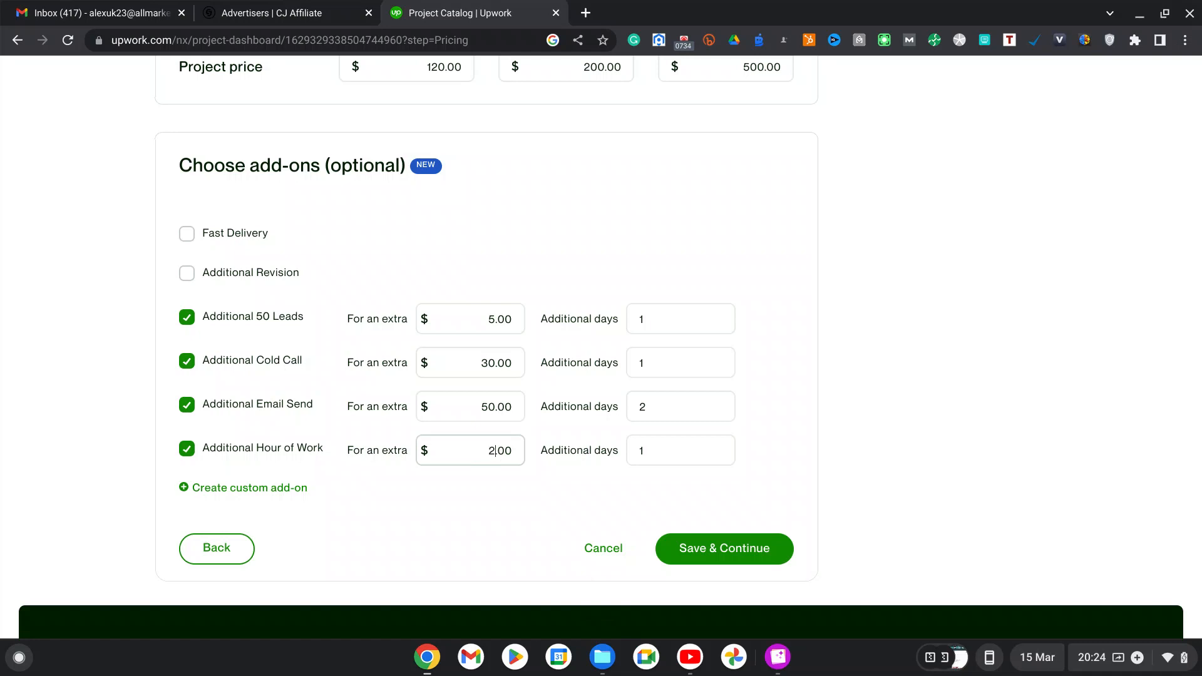
# Set the additional days to 3 for all four selected add-ons
pyautogui.doubleClick(651, 449)
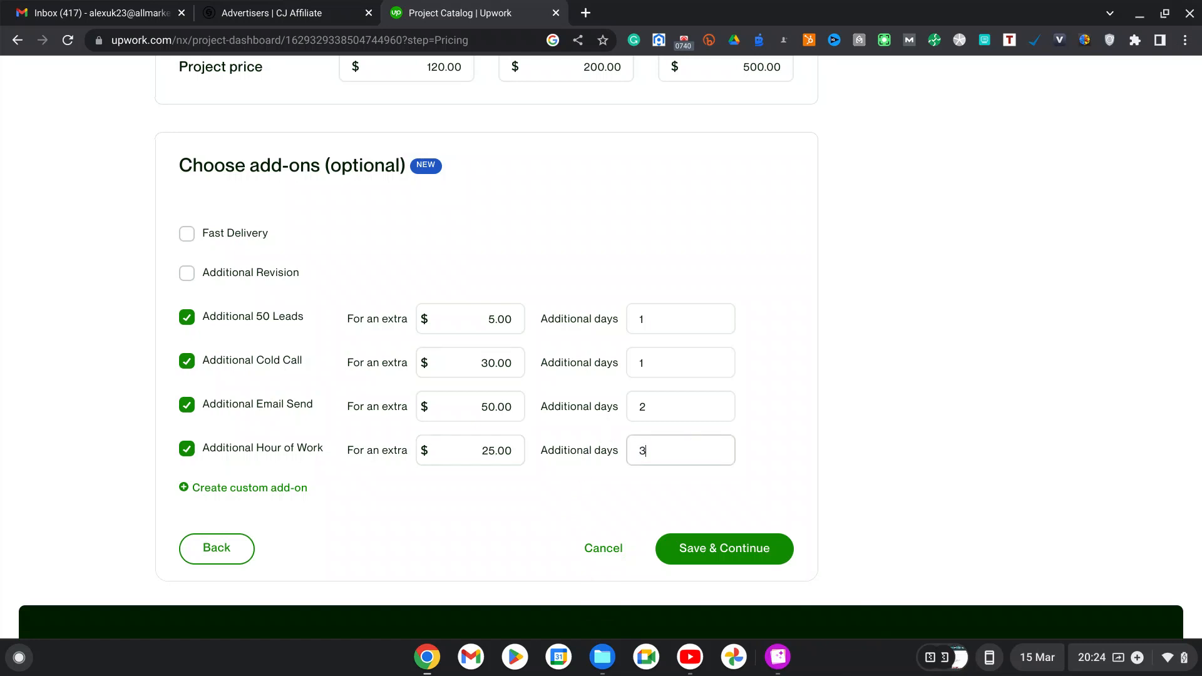
pyautogui.doubleClick(659, 401)
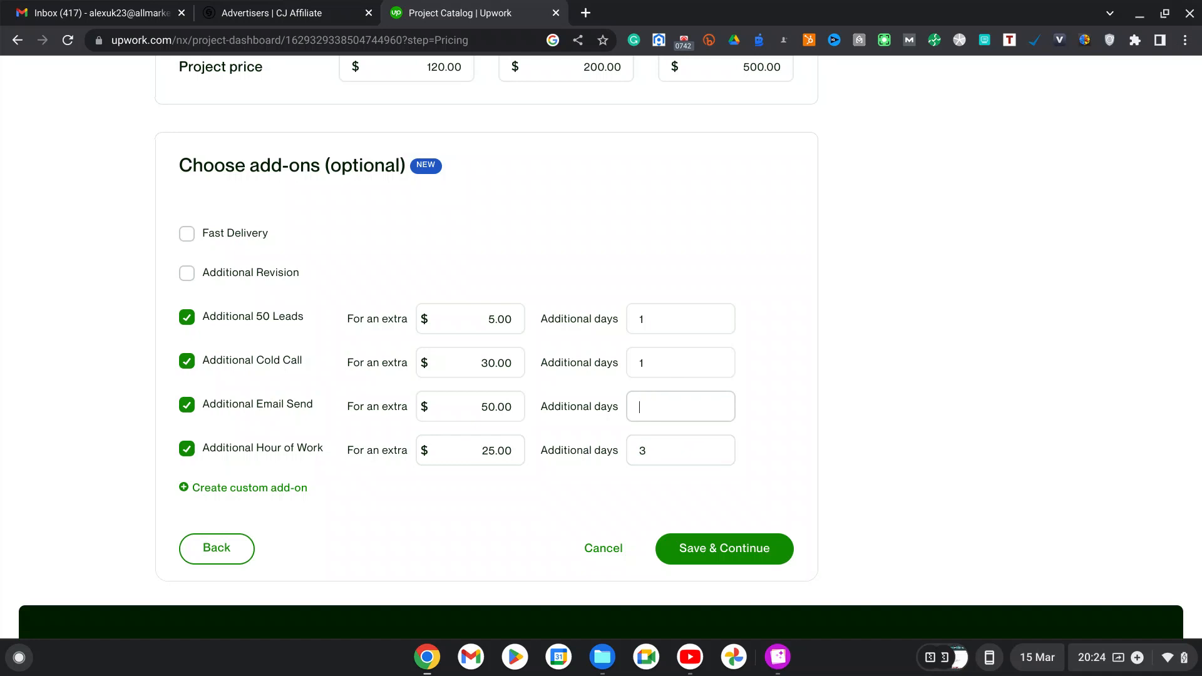
pyautogui.doubleClick(660, 366)
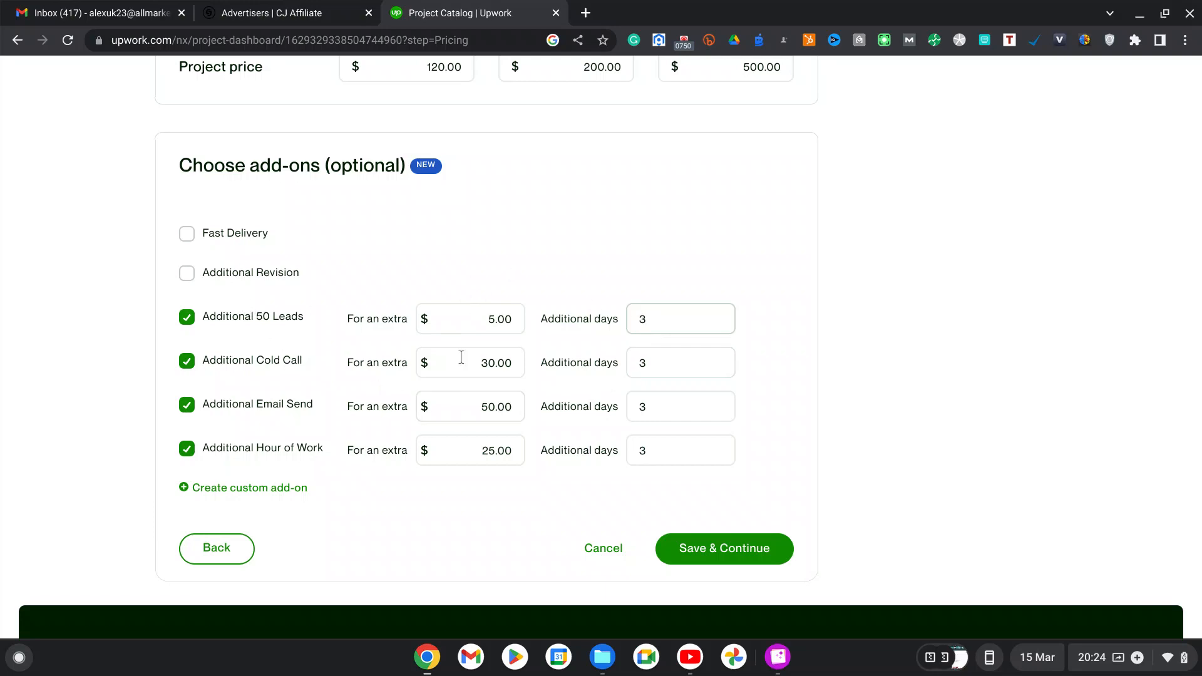
# Review the scope values, service options and project prices of the three tiers together with the add-on prices and days
pyautogui.scroll(7, 500, 385)
pyautogui.scroll(5, 442, 418)
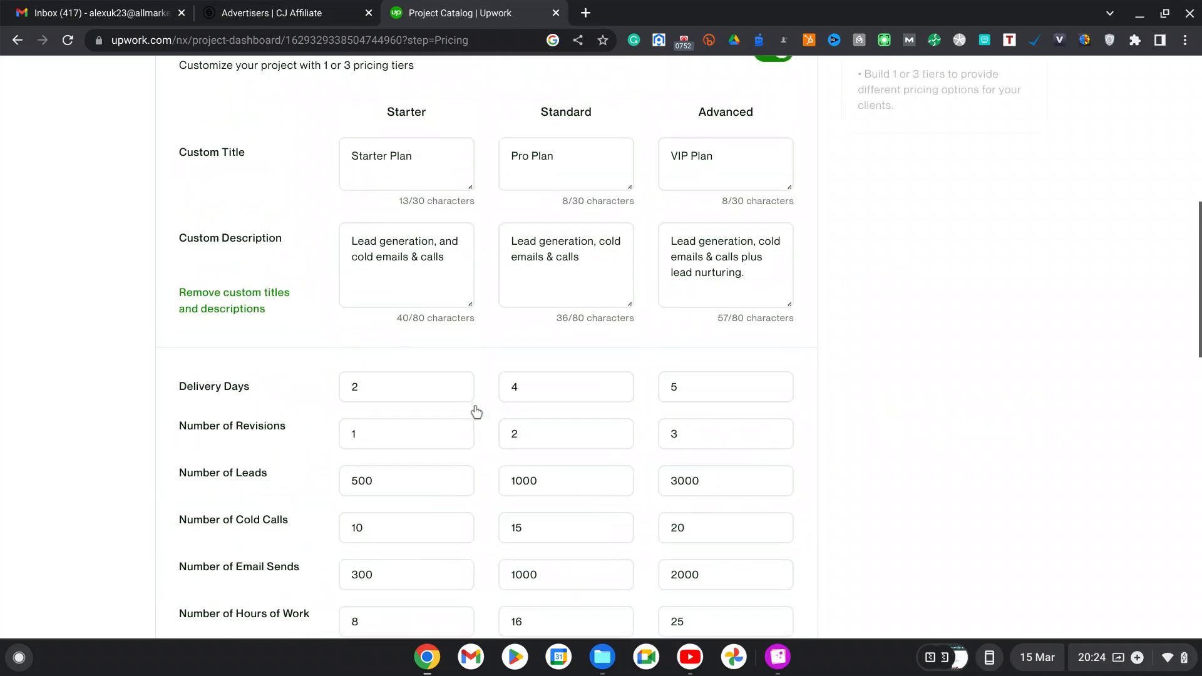
pyautogui.scroll(1, 475, 411)
pyautogui.scroll(-4, 478, 276)
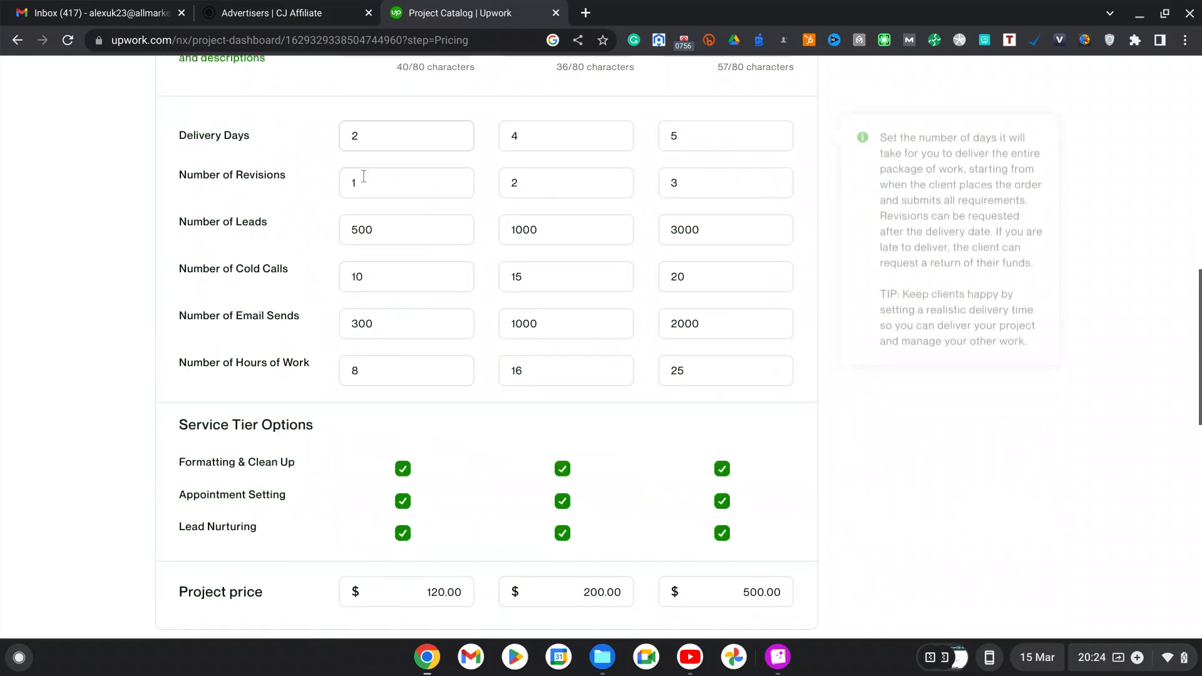
pyautogui.scroll(-3, 501, 253)
pyautogui.scroll(6, 504, 262)
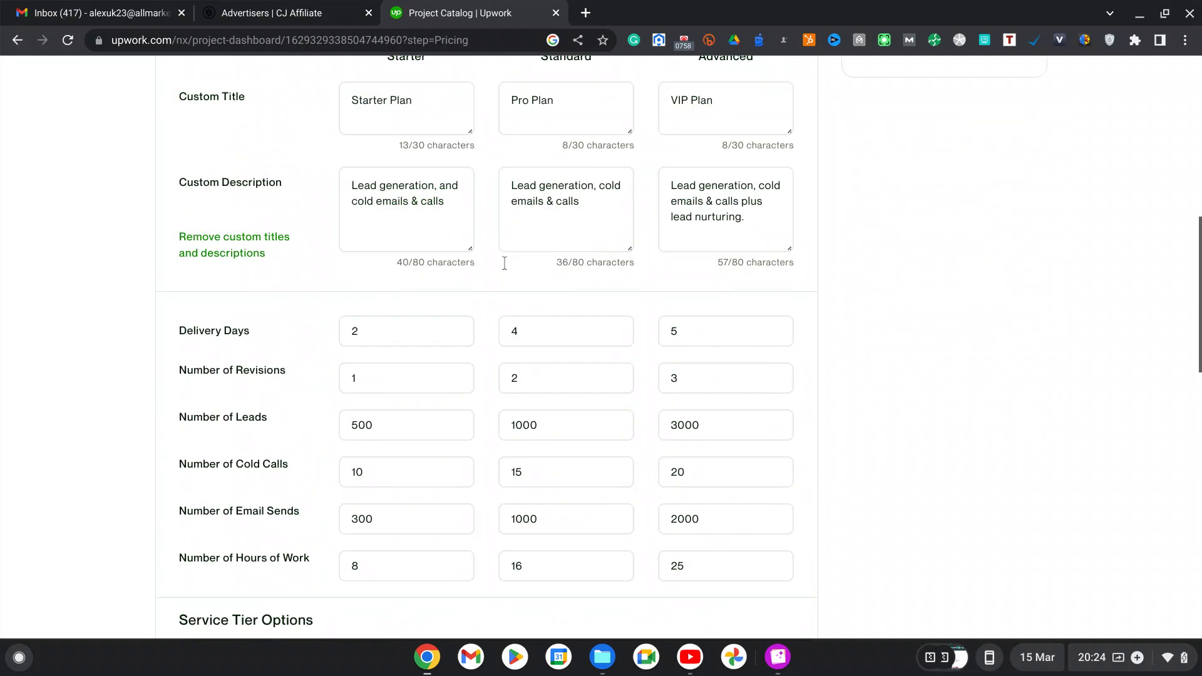
pyautogui.scroll(1, 505, 262)
pyautogui.scroll(-4, 454, 248)
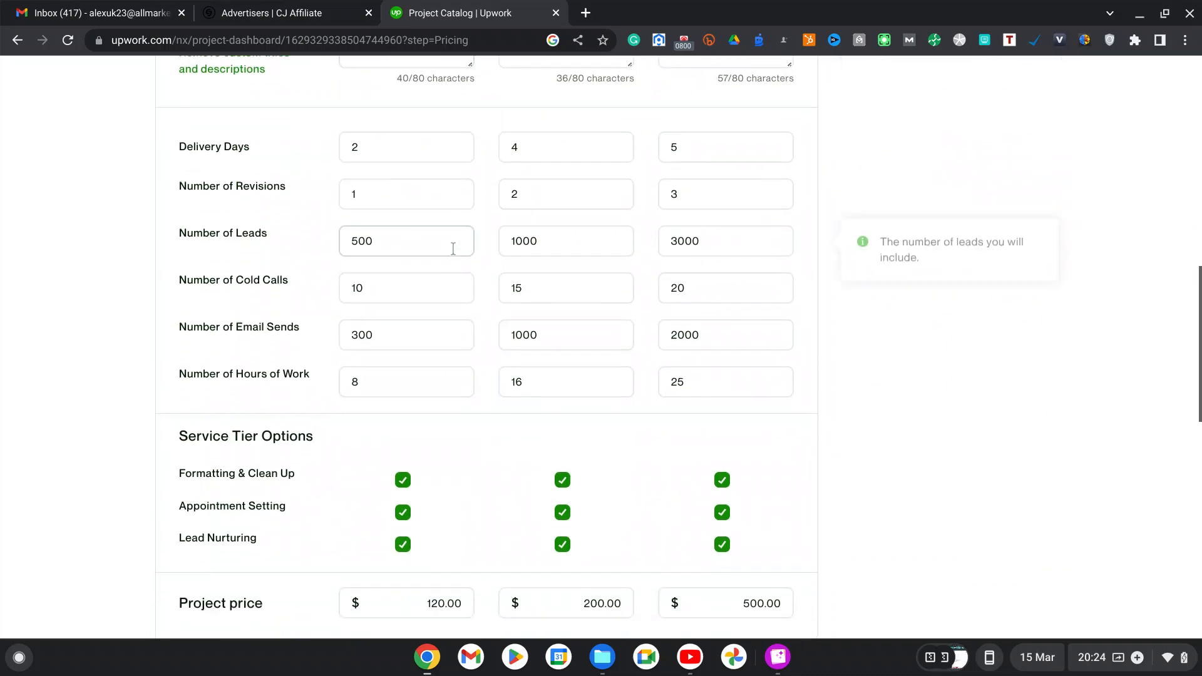
pyautogui.scroll(-2, 561, 288)
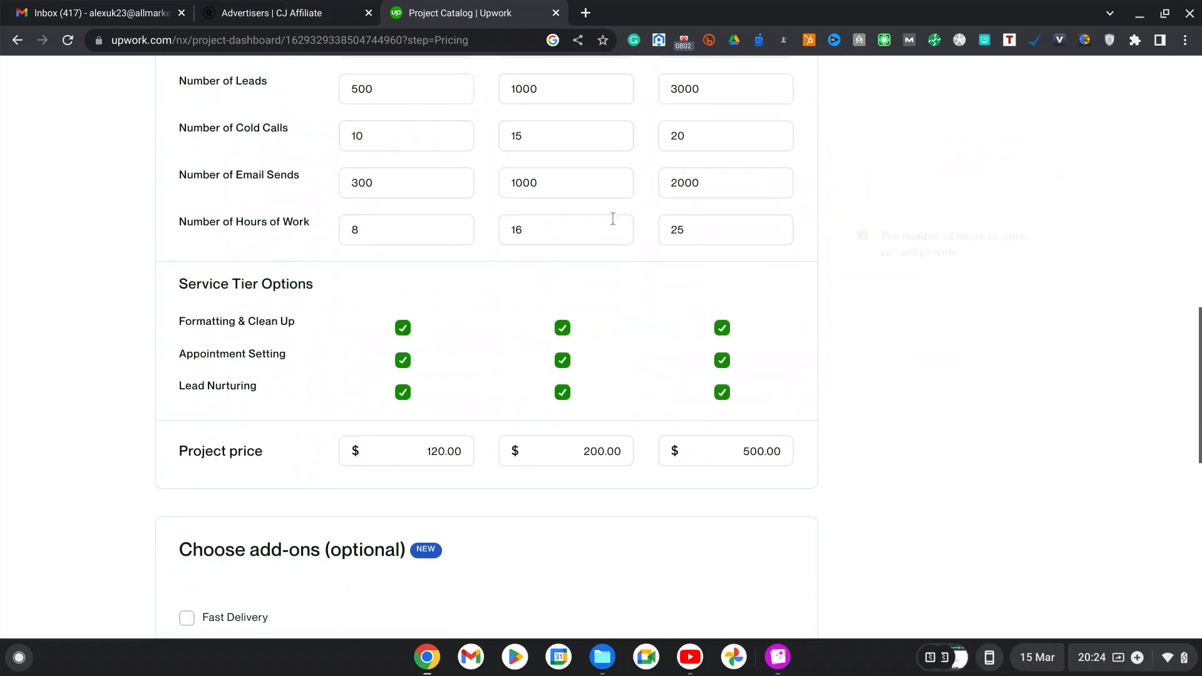
pyautogui.scroll(4, 613, 219)
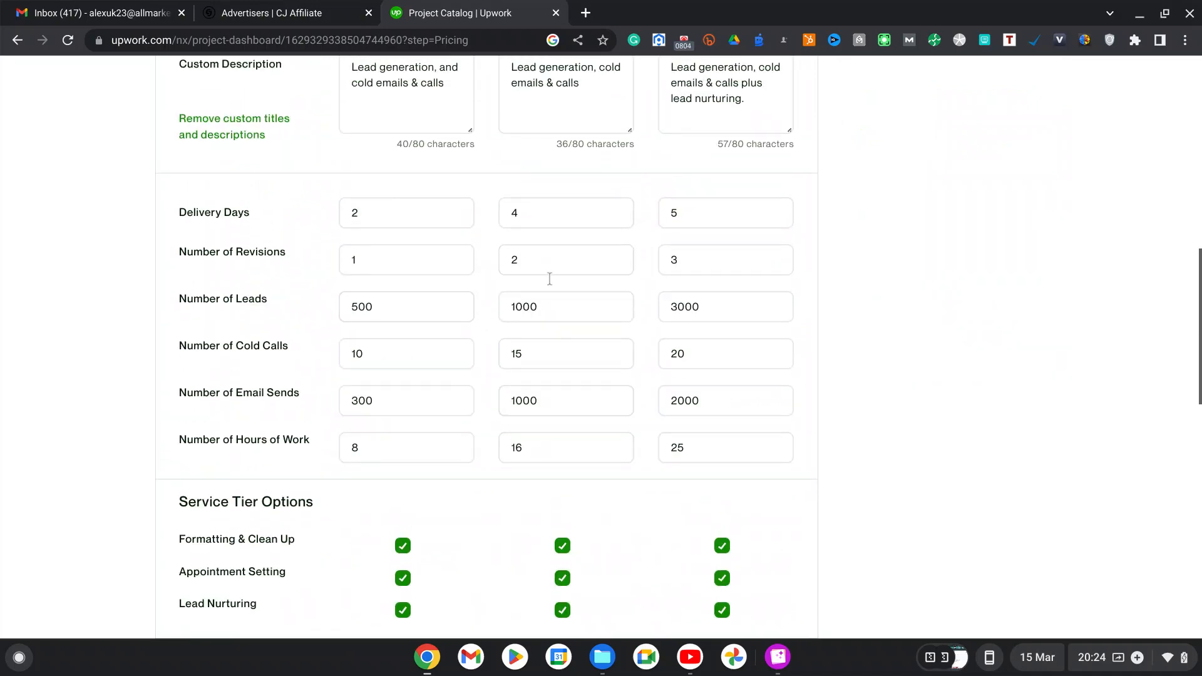
pyautogui.scroll(-1, 644, 346)
pyautogui.scroll(3, 646, 348)
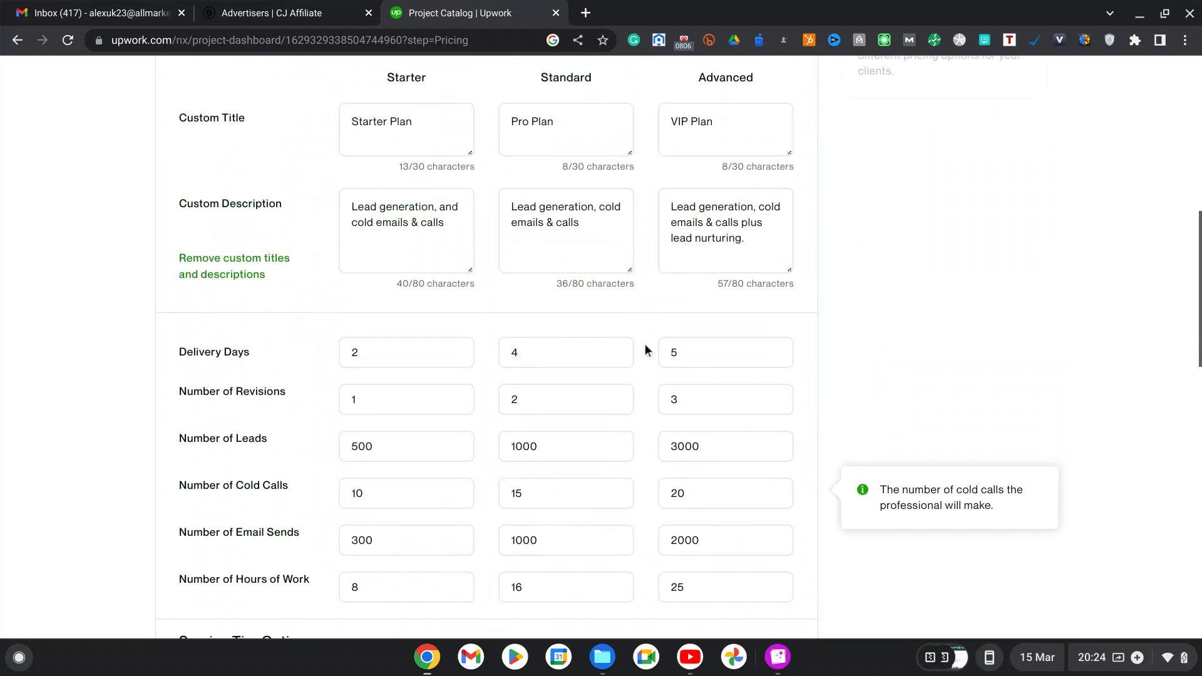
pyautogui.scroll(3, 647, 348)
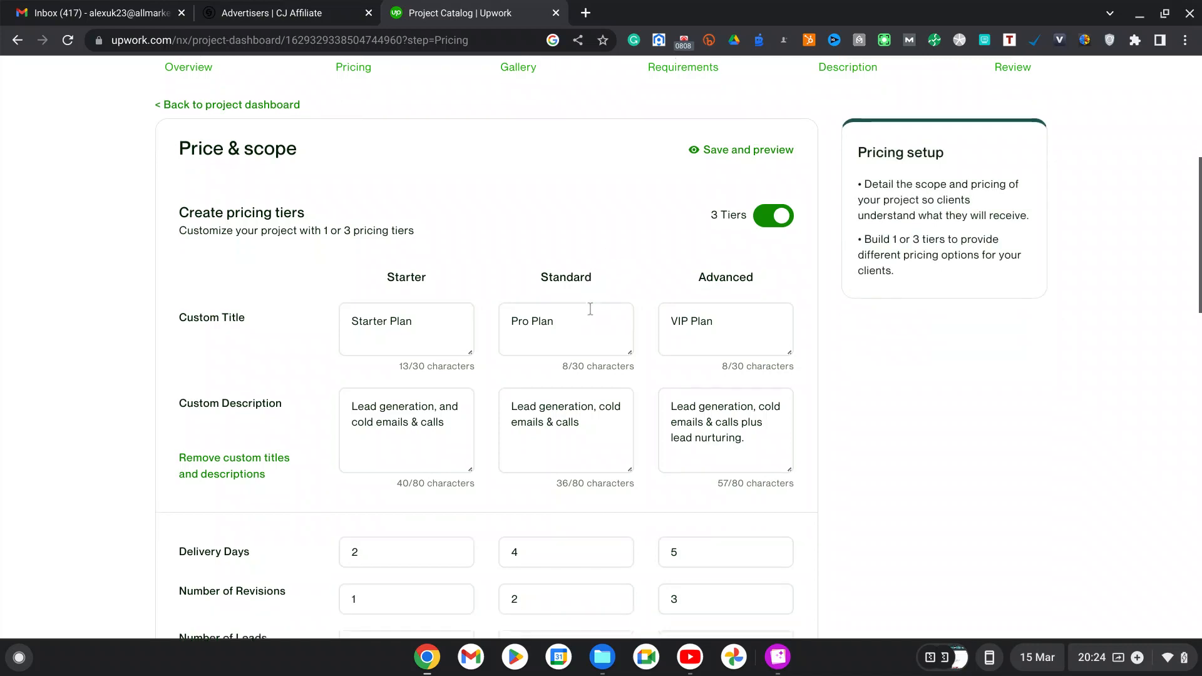
pyautogui.scroll(-8, 589, 309)
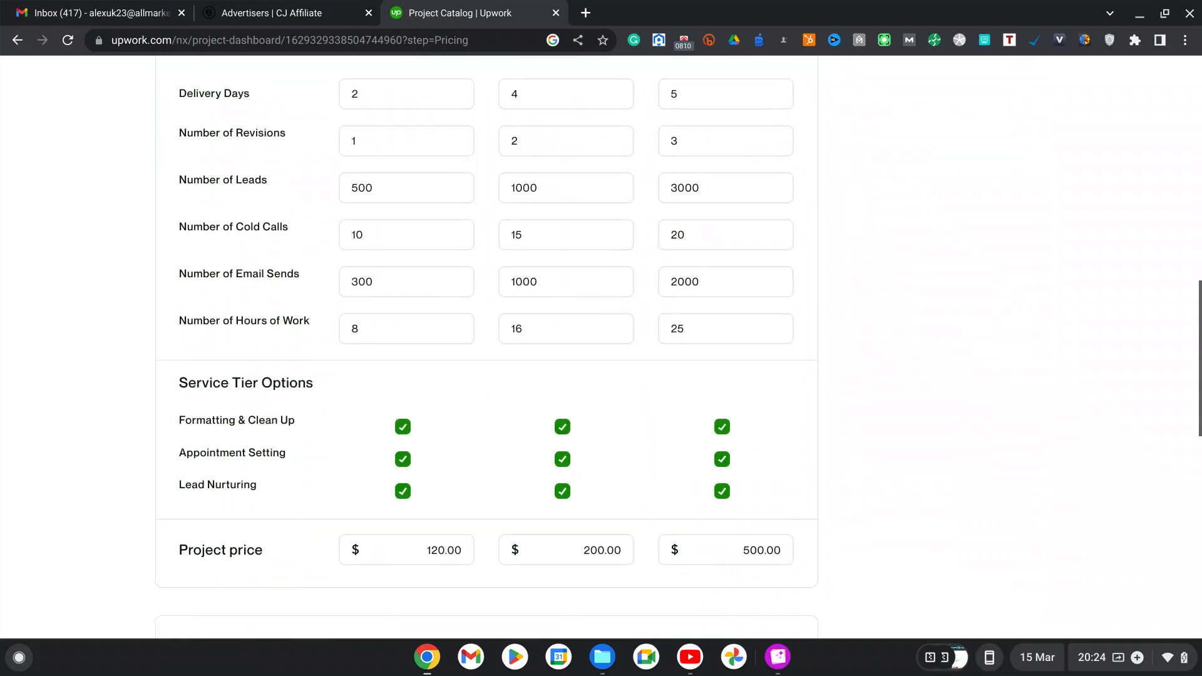
pyautogui.scroll(-11, 430, 246)
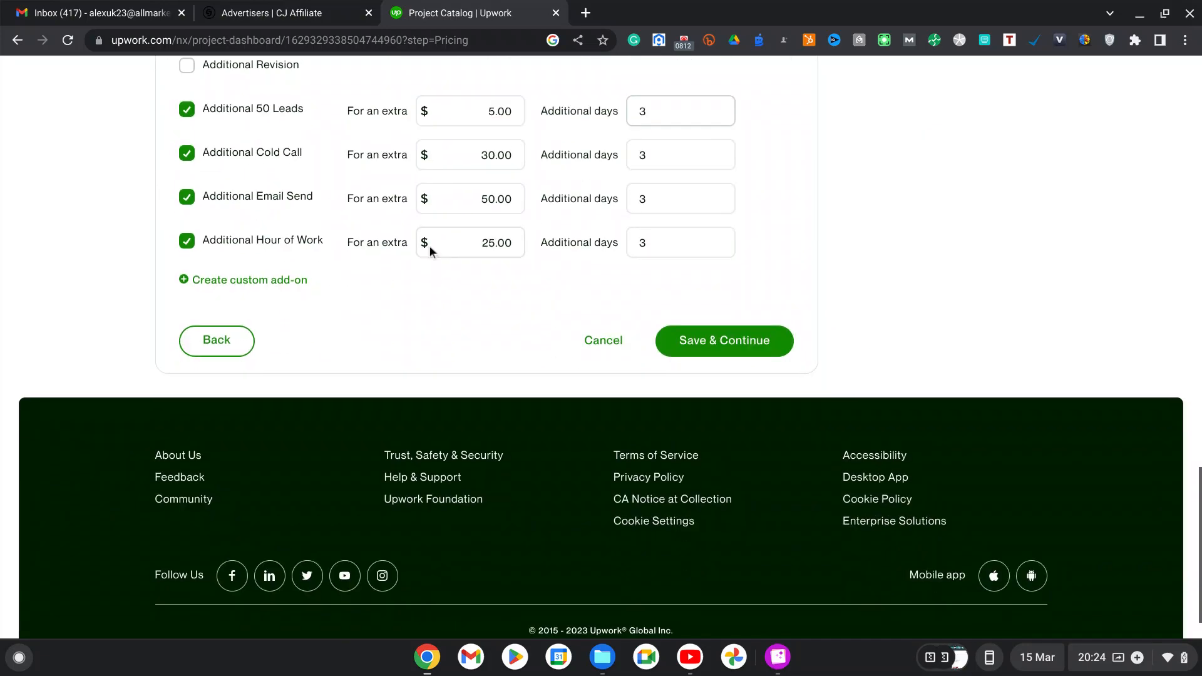
pyautogui.scroll(7, 507, 316)
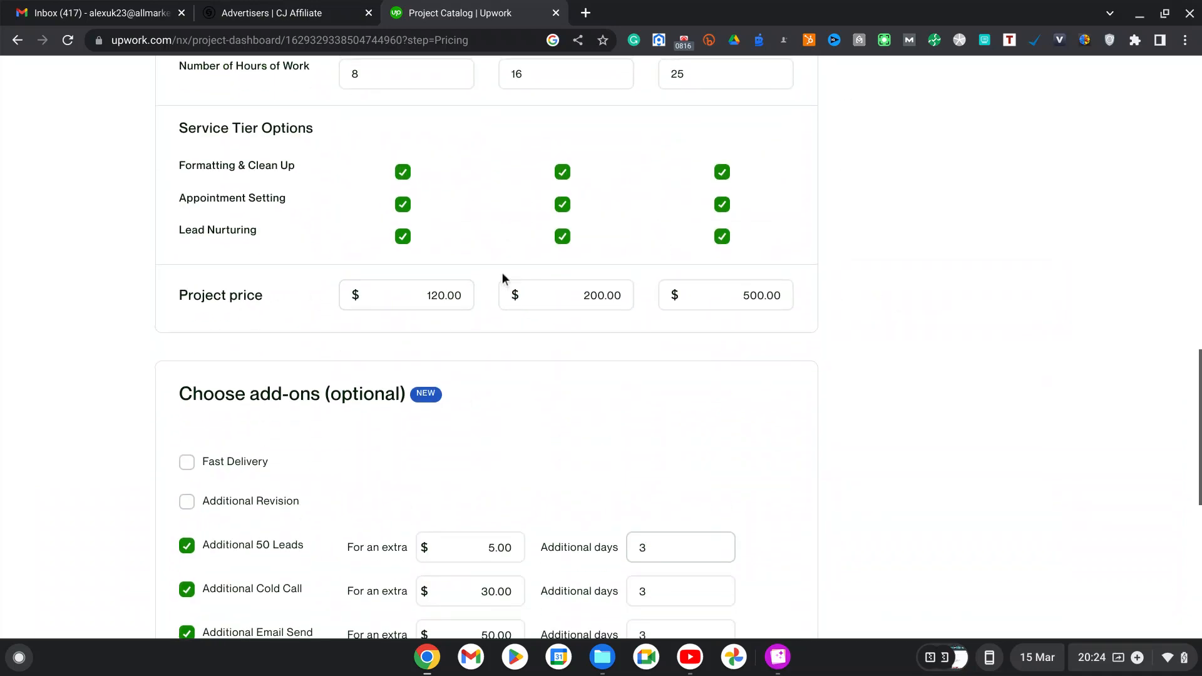
pyautogui.scroll(6, 506, 273)
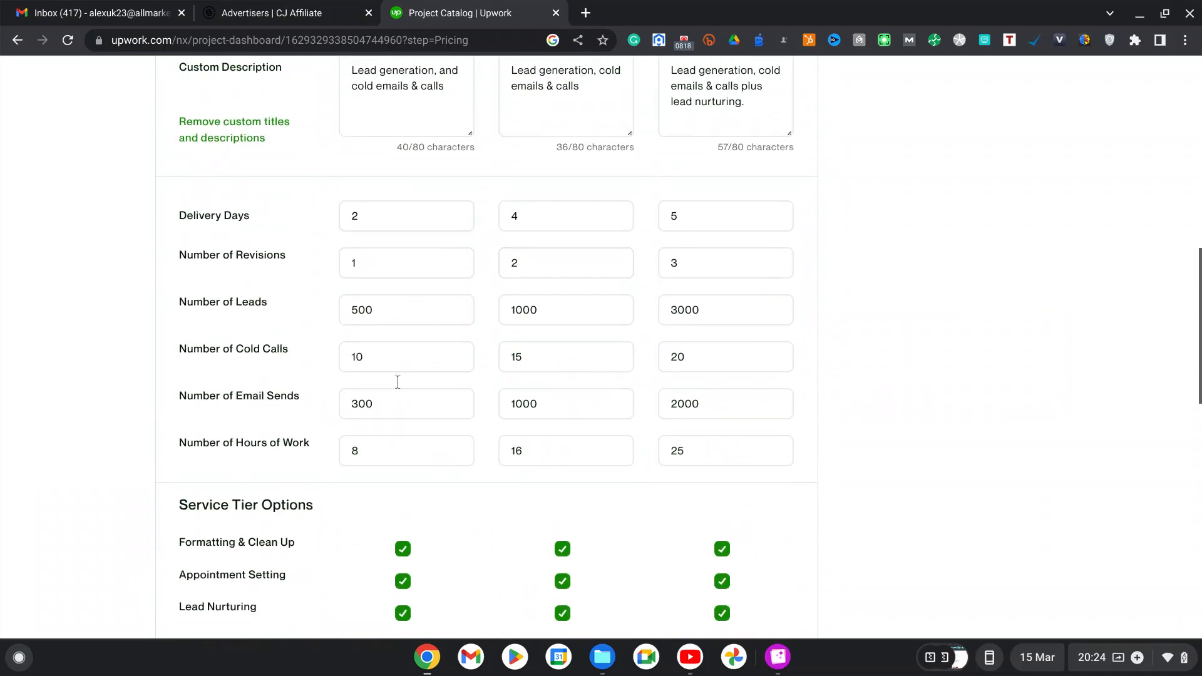
pyautogui.scroll(-2, 397, 381)
pyautogui.scroll(4, 398, 381)
pyautogui.scroll(-8, 398, 382)
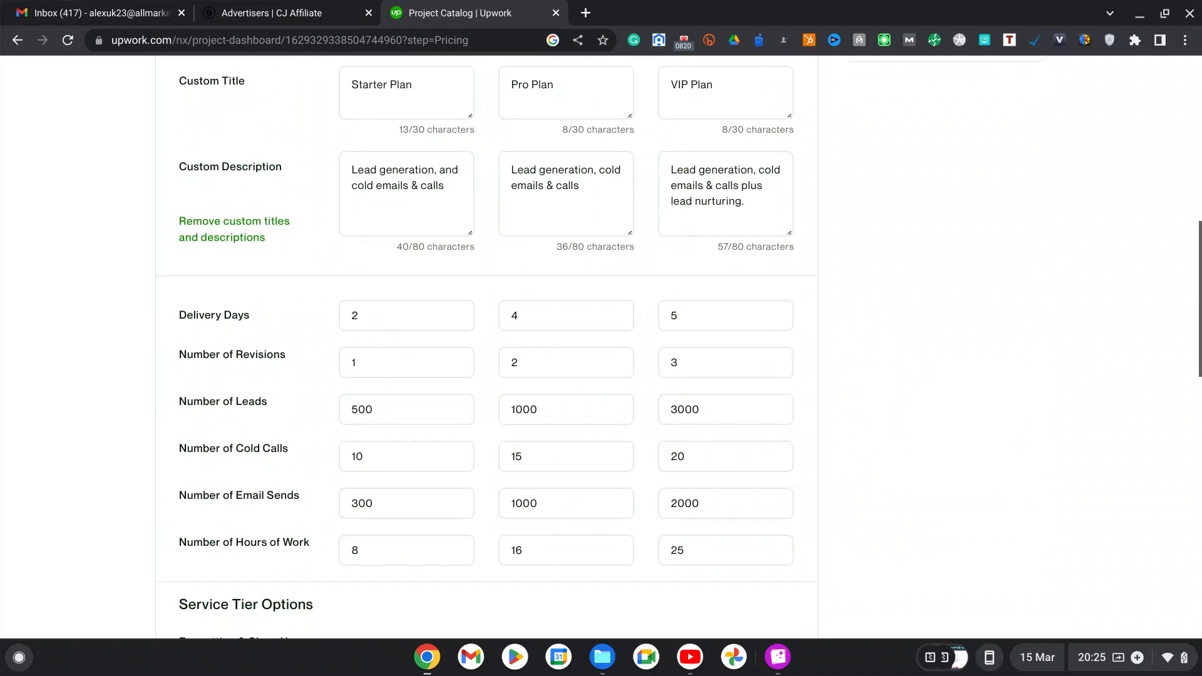
# Set the Starter tier's project price to $100.00
pyautogui.click(462, 321)
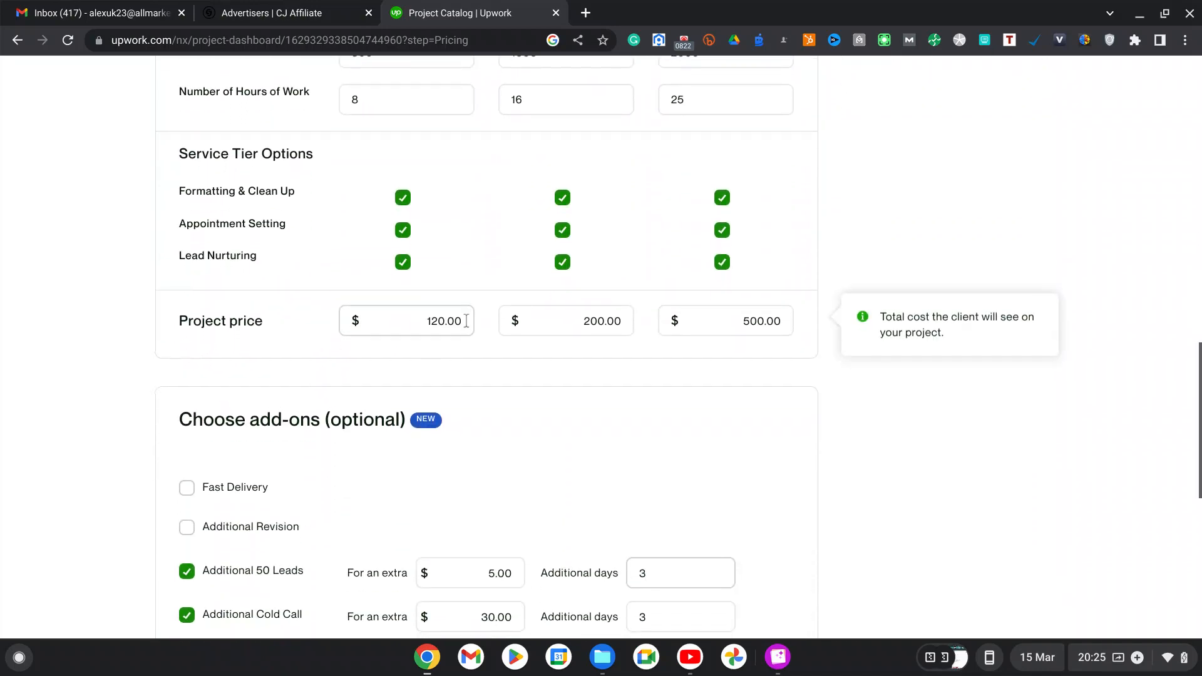
pyautogui.moveTo(462, 321); pyautogui.dragTo(439, 321)
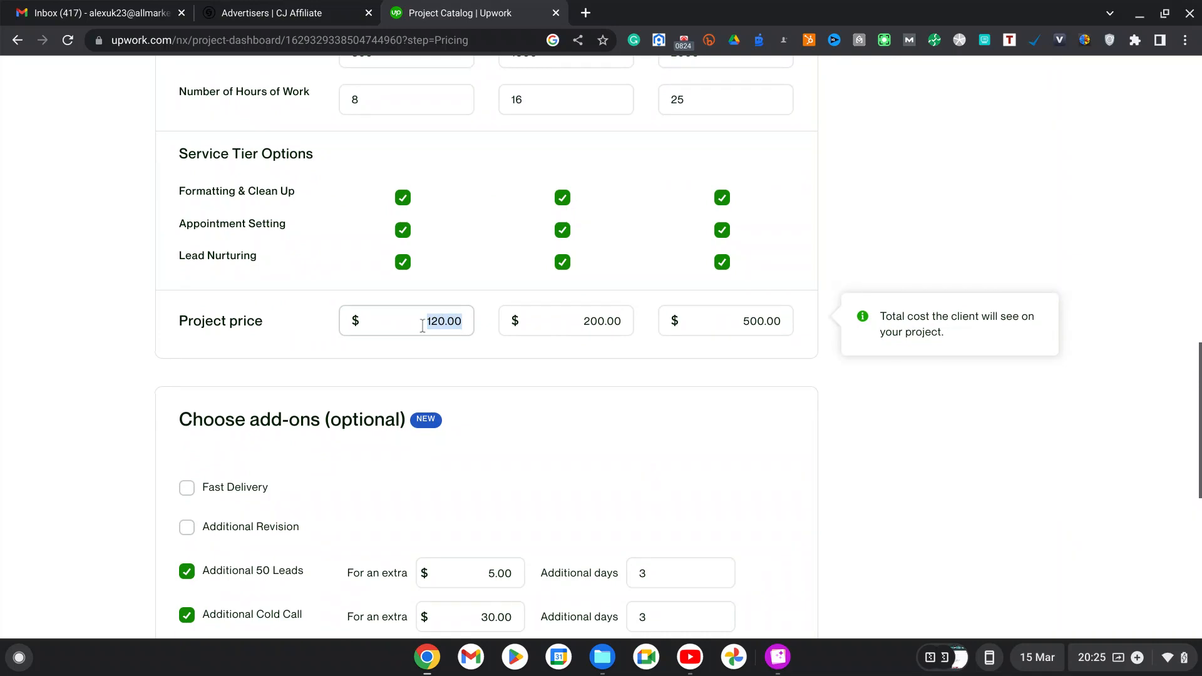
pyautogui.scroll(4, 508, 246)
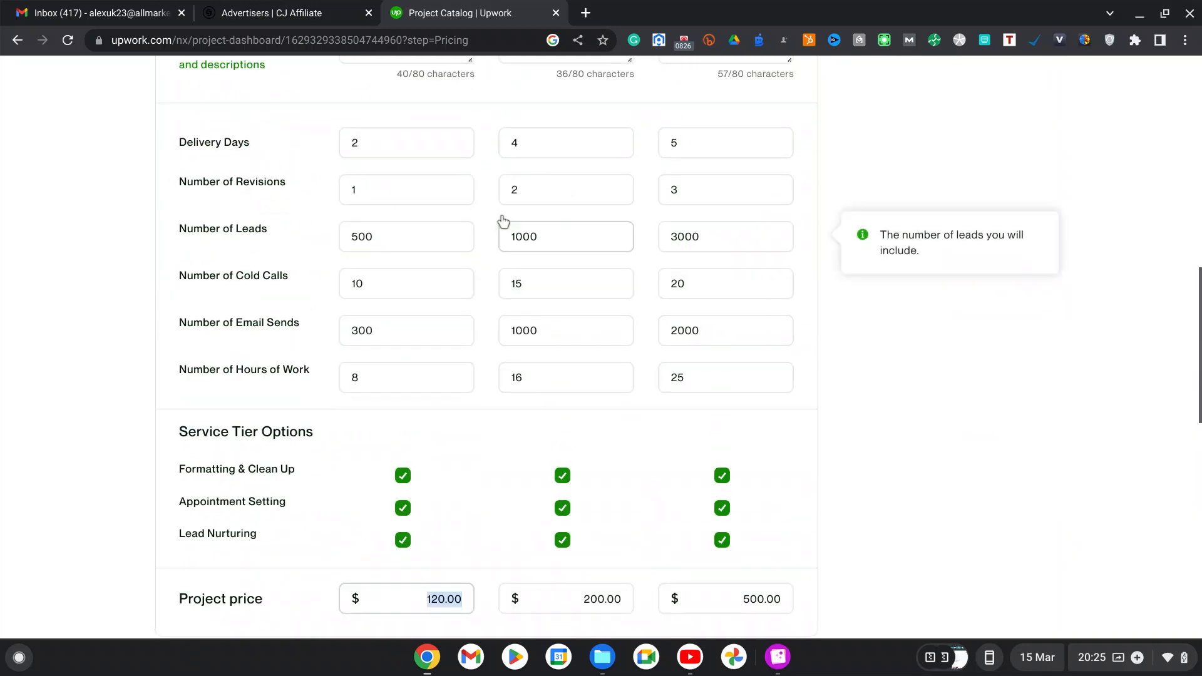
pyautogui.scroll(-3, 504, 221)
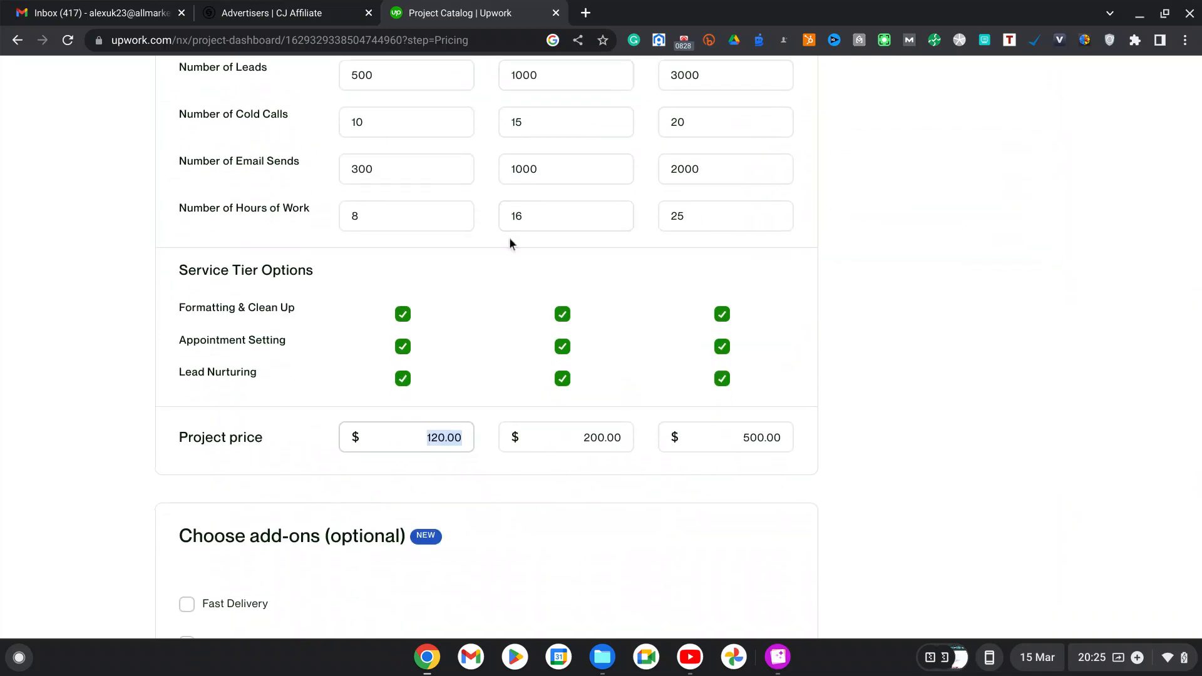
pyautogui.write('100')
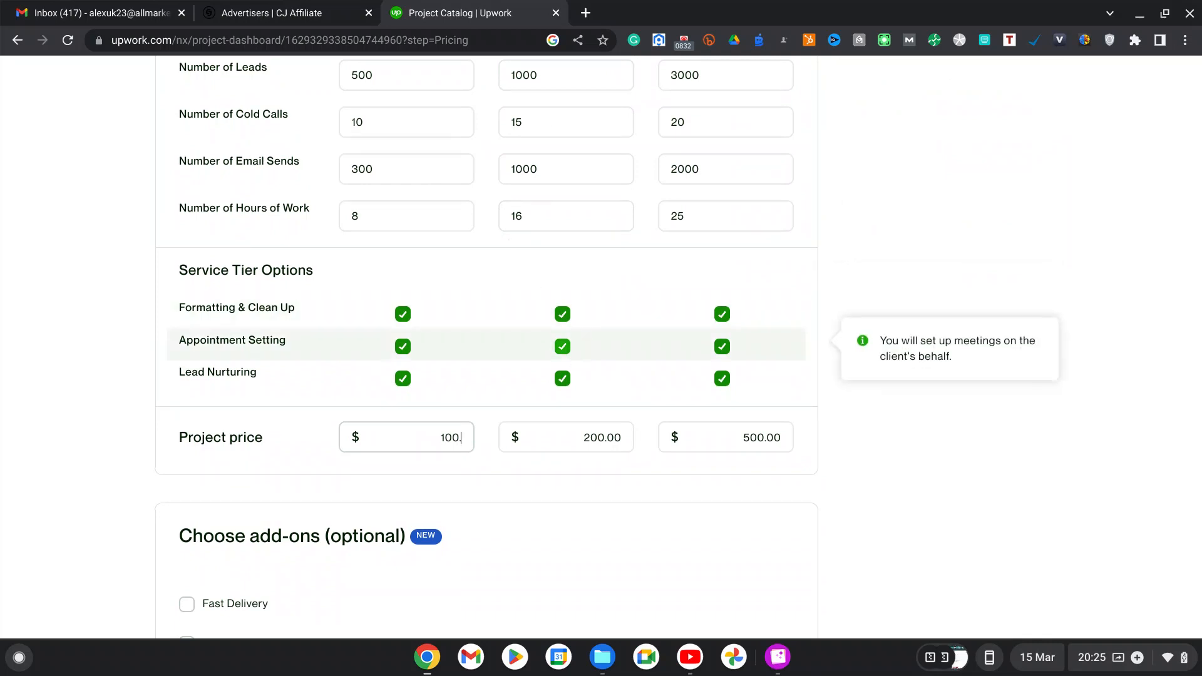
pyautogui.write('.00')
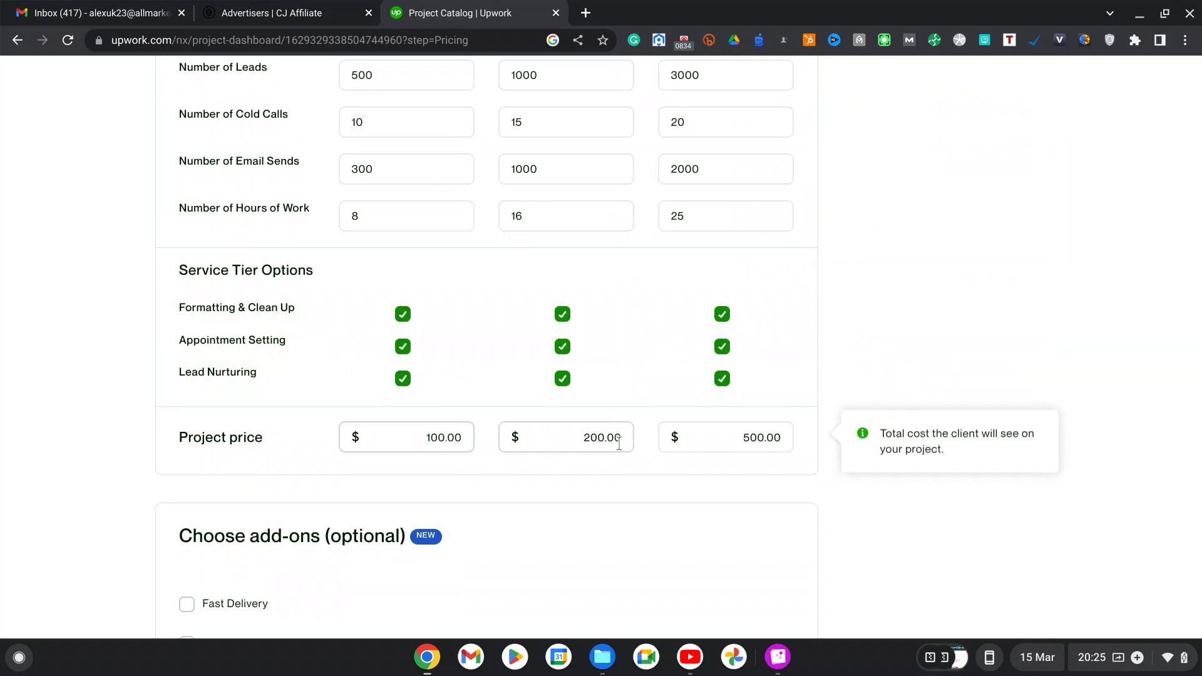
# Set the Advanced tier's project price to $300.00
pyautogui.scroll(4, 619, 442)
pyautogui.scroll(-3, 547, 196)
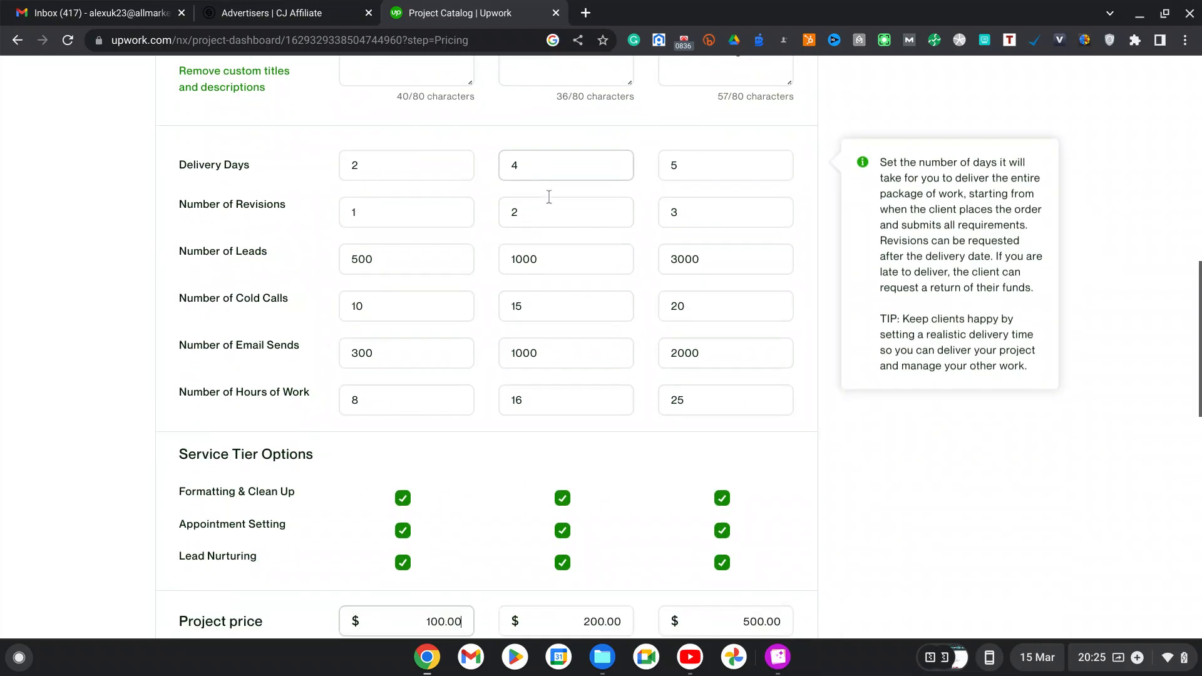
pyautogui.scroll(4, 596, 476)
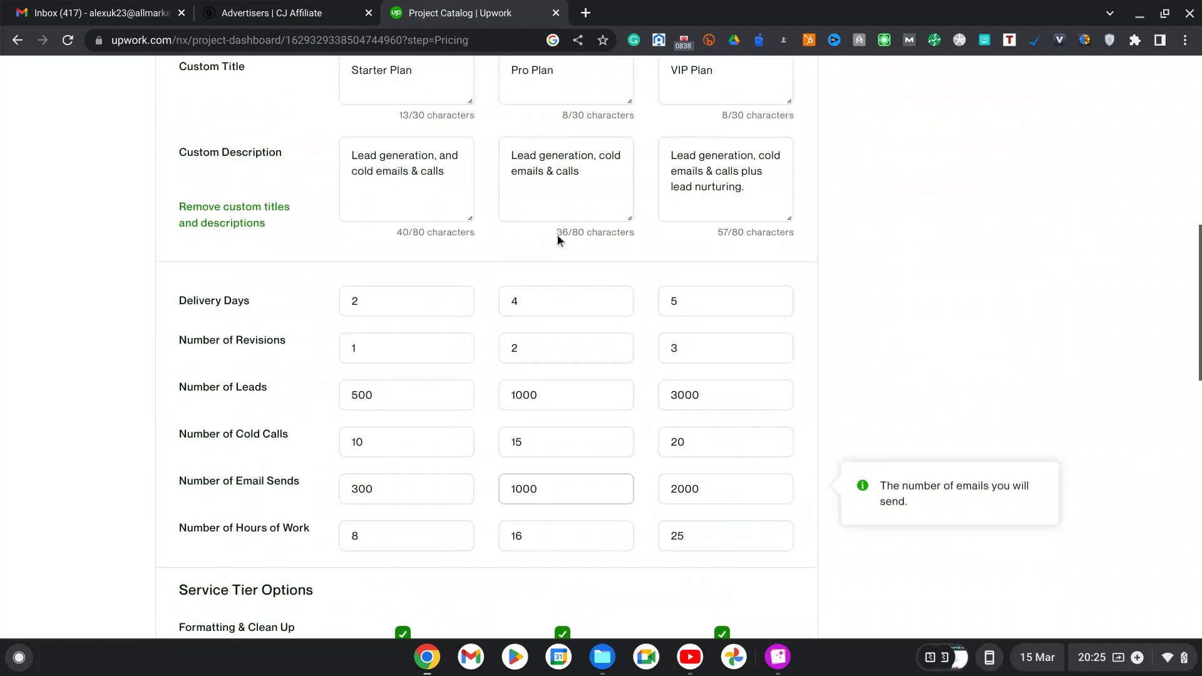
pyautogui.scroll(-3, 597, 408)
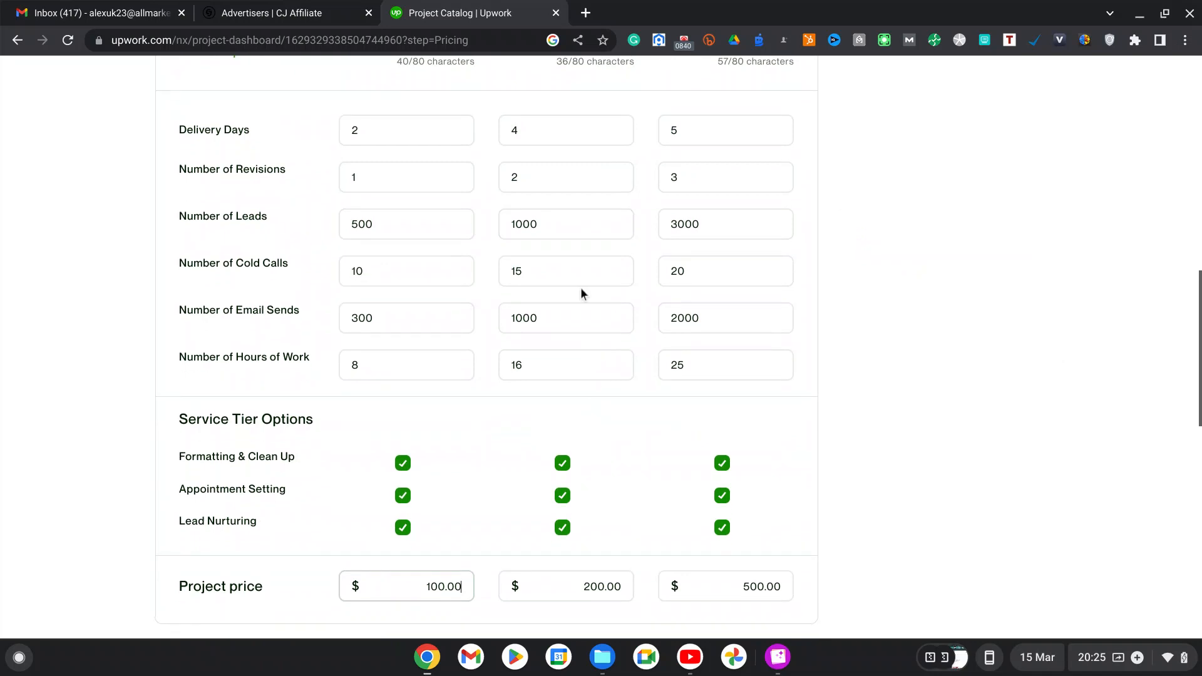
pyautogui.moveTo(778, 585)
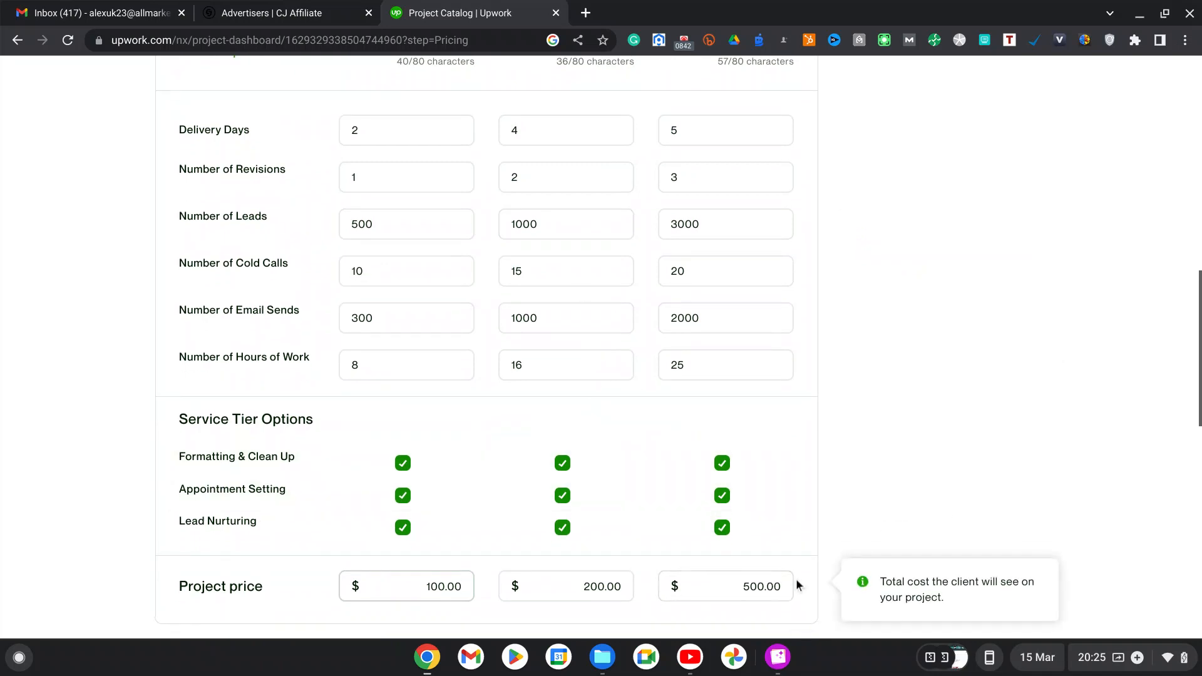
pyautogui.moveTo(783, 589); pyautogui.dragTo(746, 592)
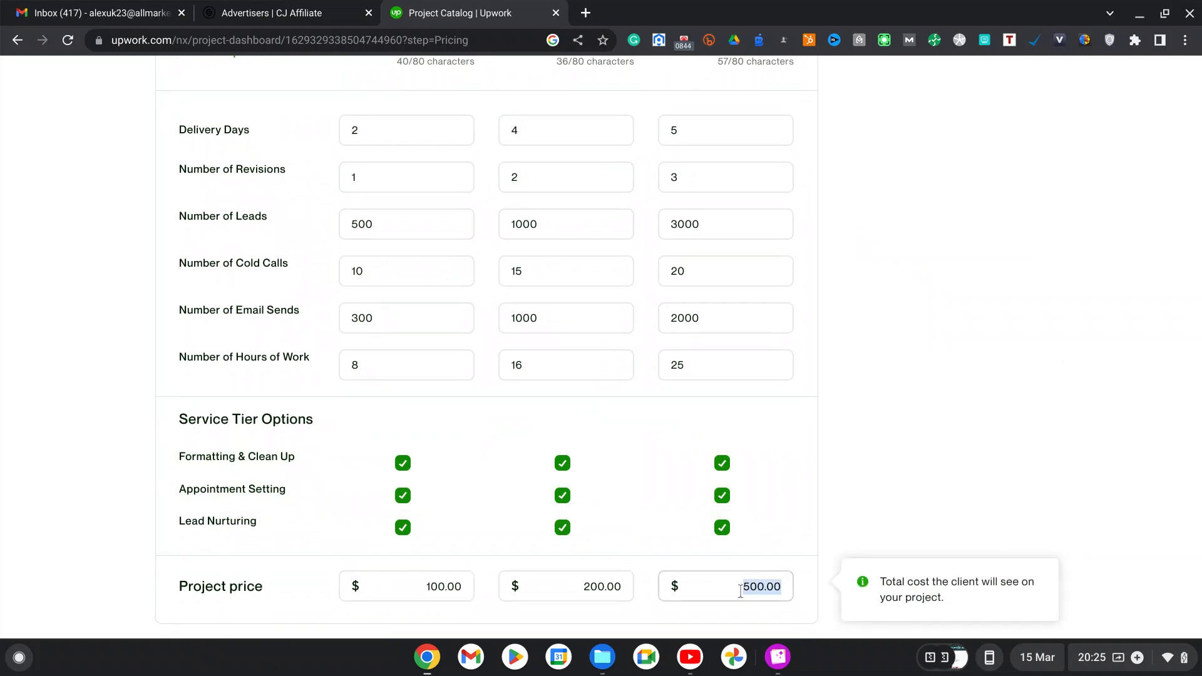
pyautogui.write('3')
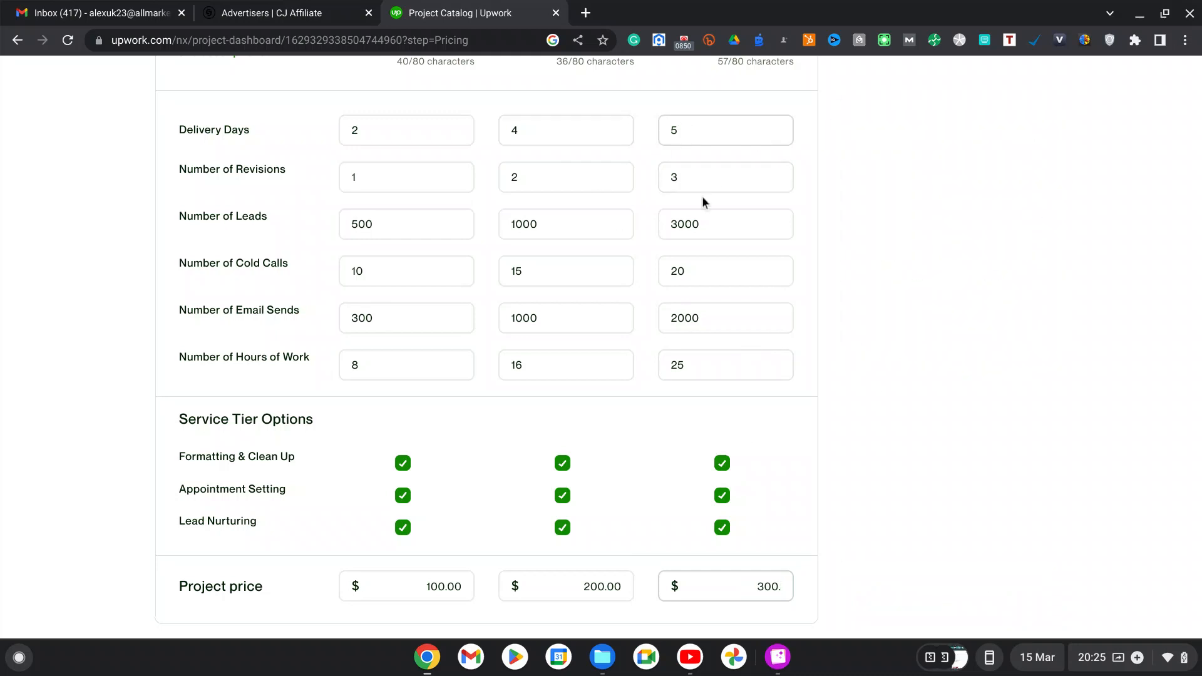
pyautogui.moveTo(695, 217)
pyautogui.write('00.00')
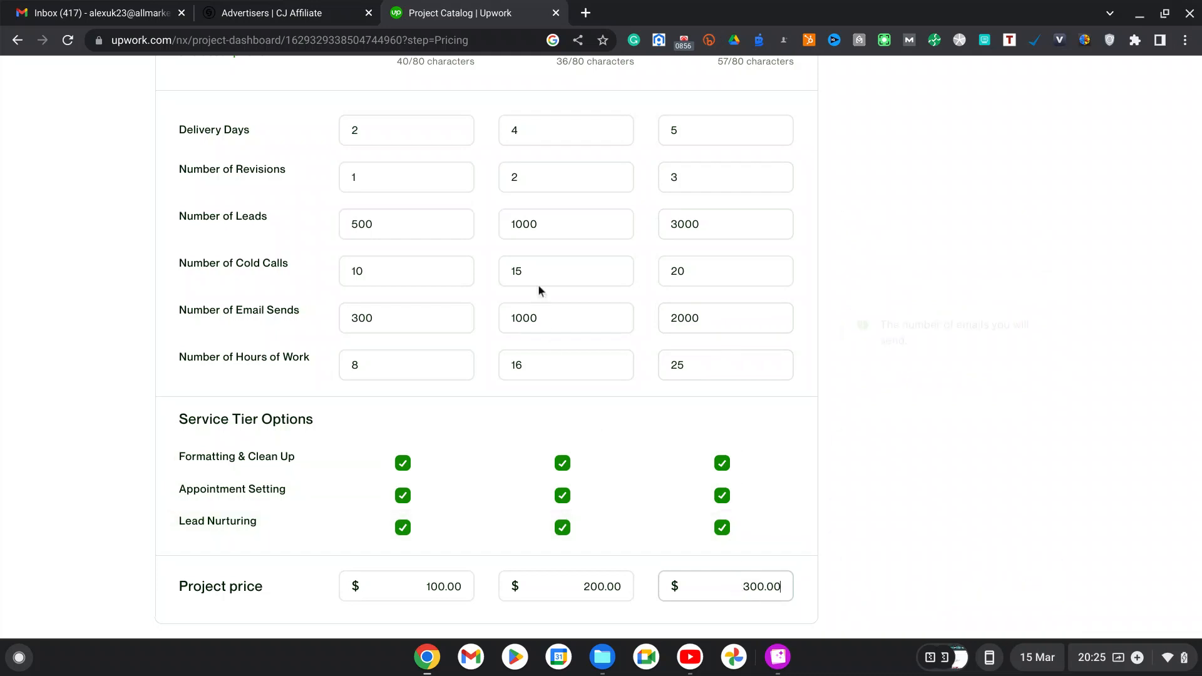
# Review the titles, descriptions, scope values, service options and project prices across the Starter, Standard and Advanced tiers
pyautogui.moveTo(501, 240)
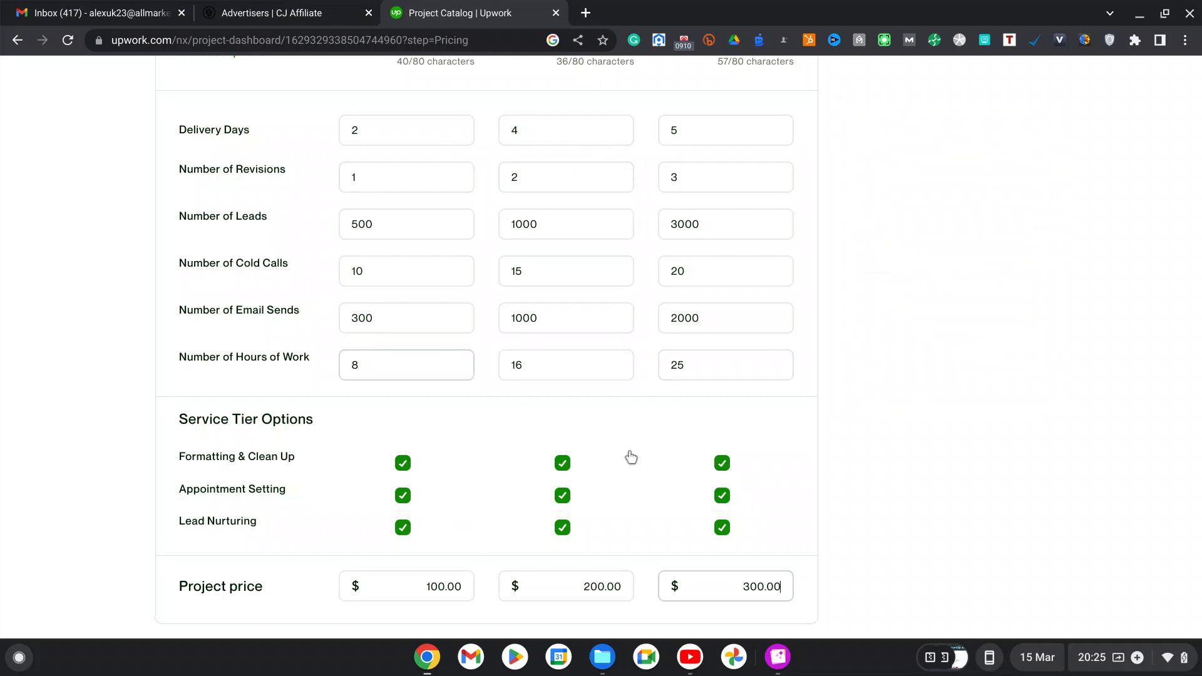
pyautogui.moveTo(661, 470)
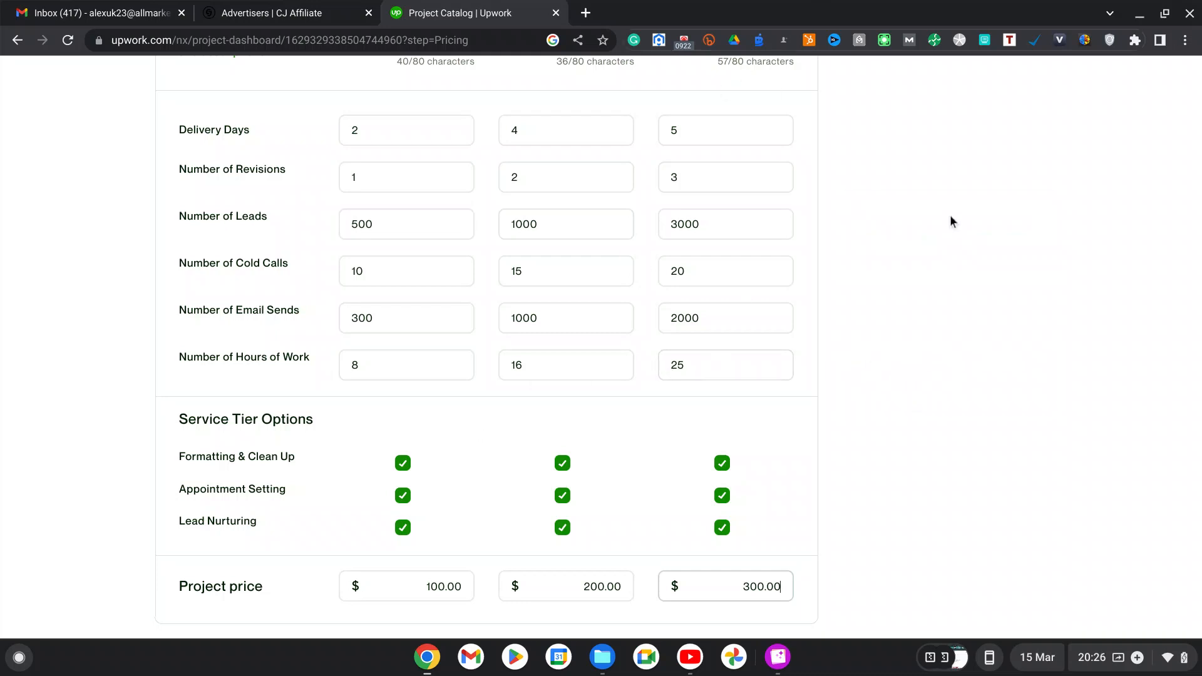
pyautogui.scroll(3, 745, 312)
pyautogui.scroll(-5, 747, 310)
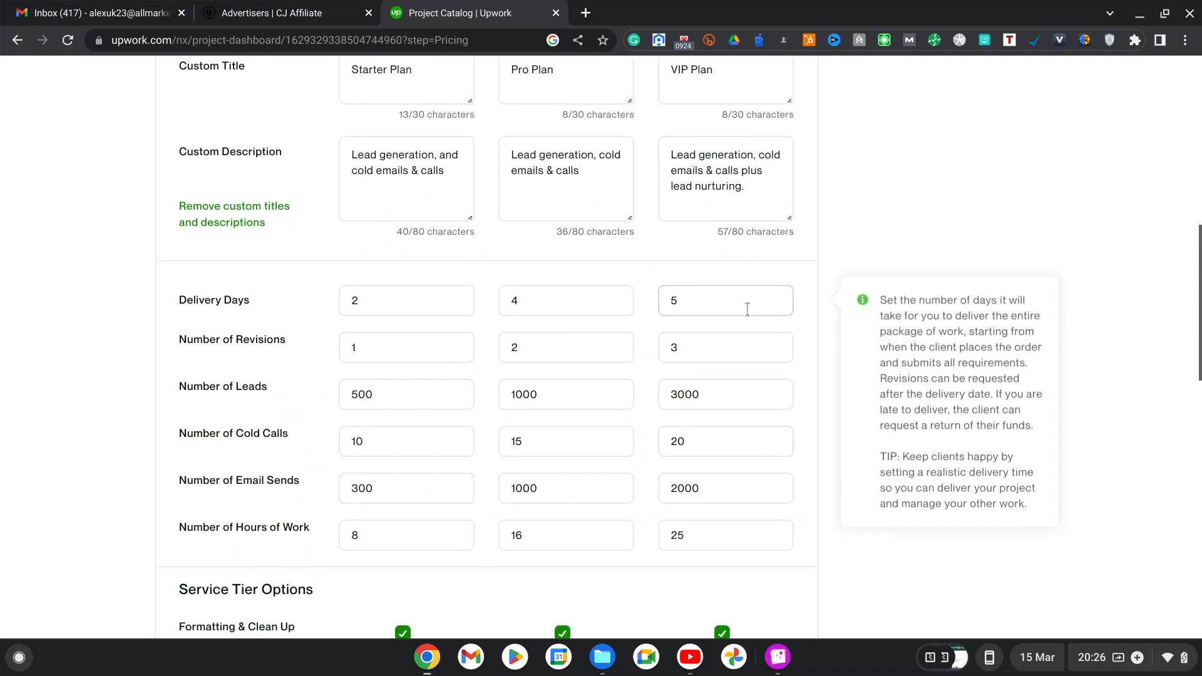
pyautogui.scroll(4, 400, 441)
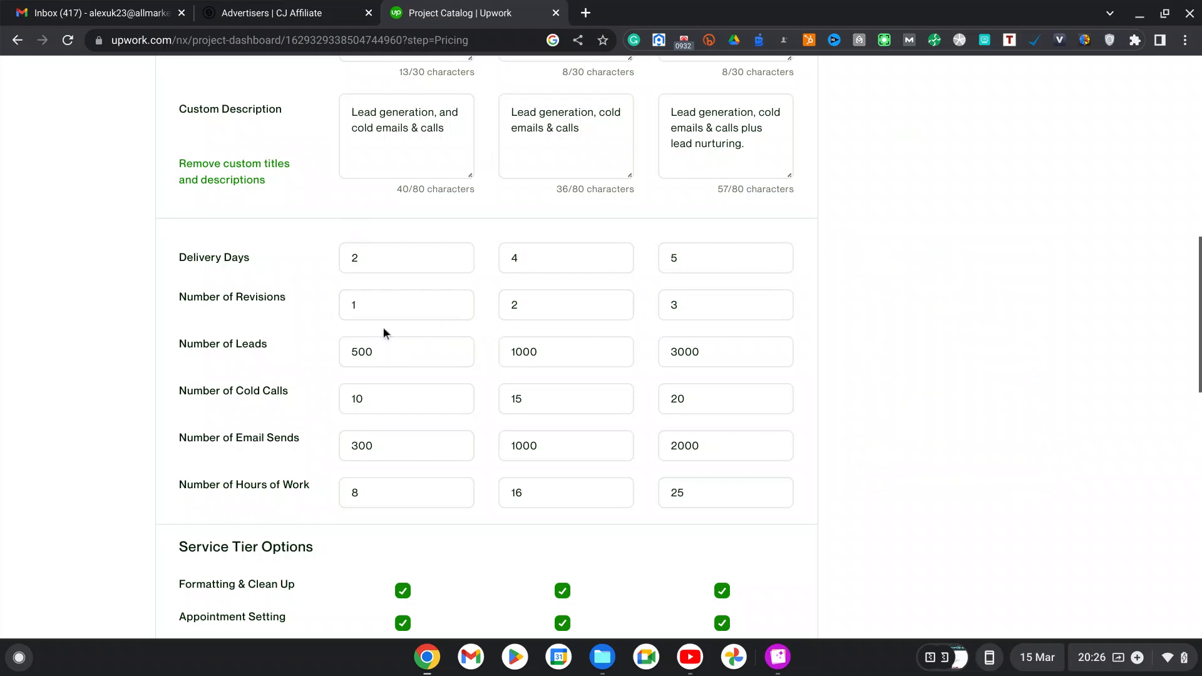
pyautogui.click(378, 309)
pyautogui.scroll(10, 856, 453)
pyautogui.scroll(-6, 855, 453)
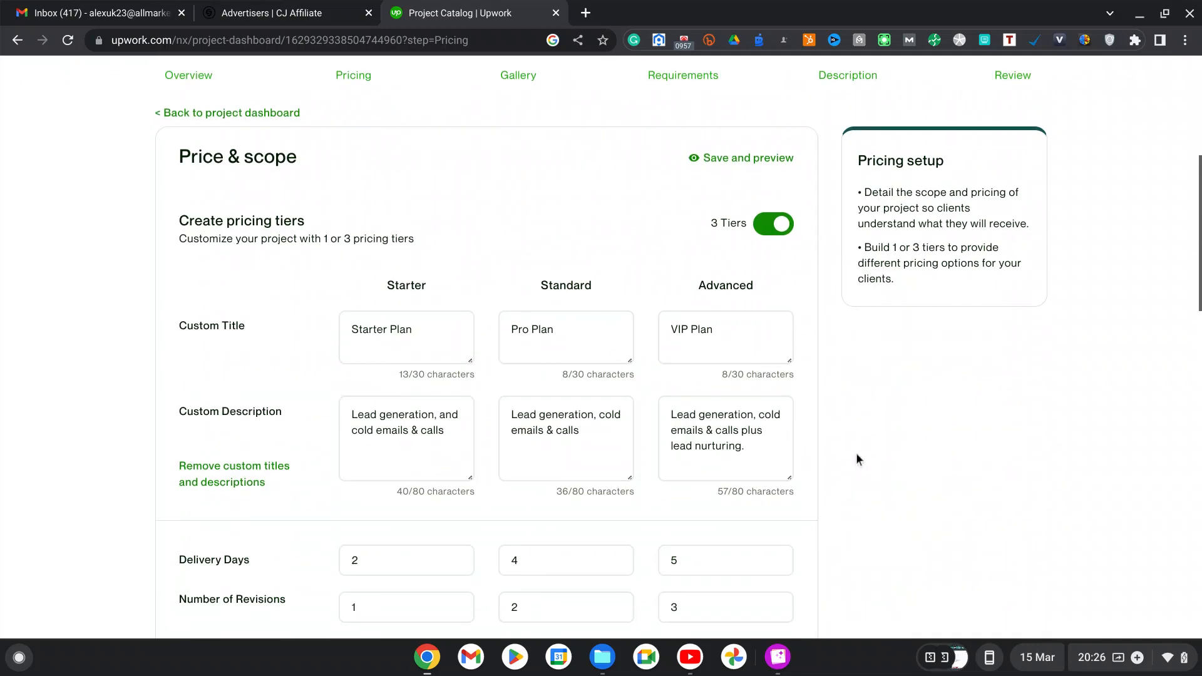
pyautogui.scroll(6, 855, 452)
pyautogui.scroll(-8, 485, 307)
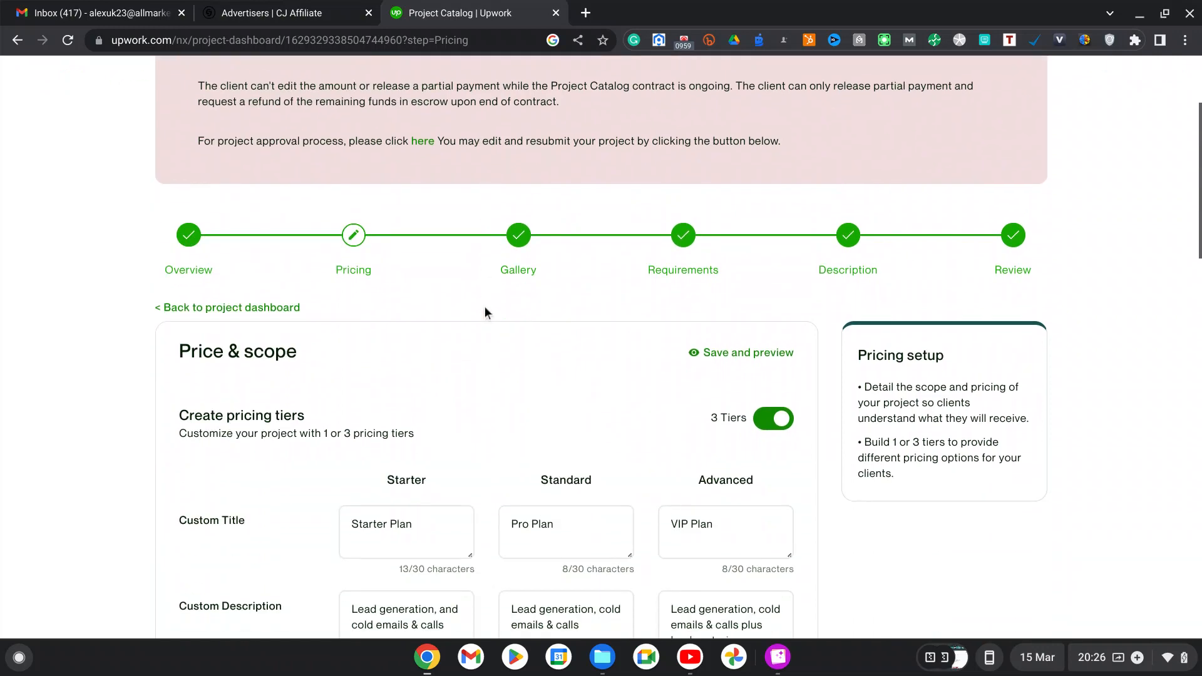
pyautogui.scroll(-8, 485, 306)
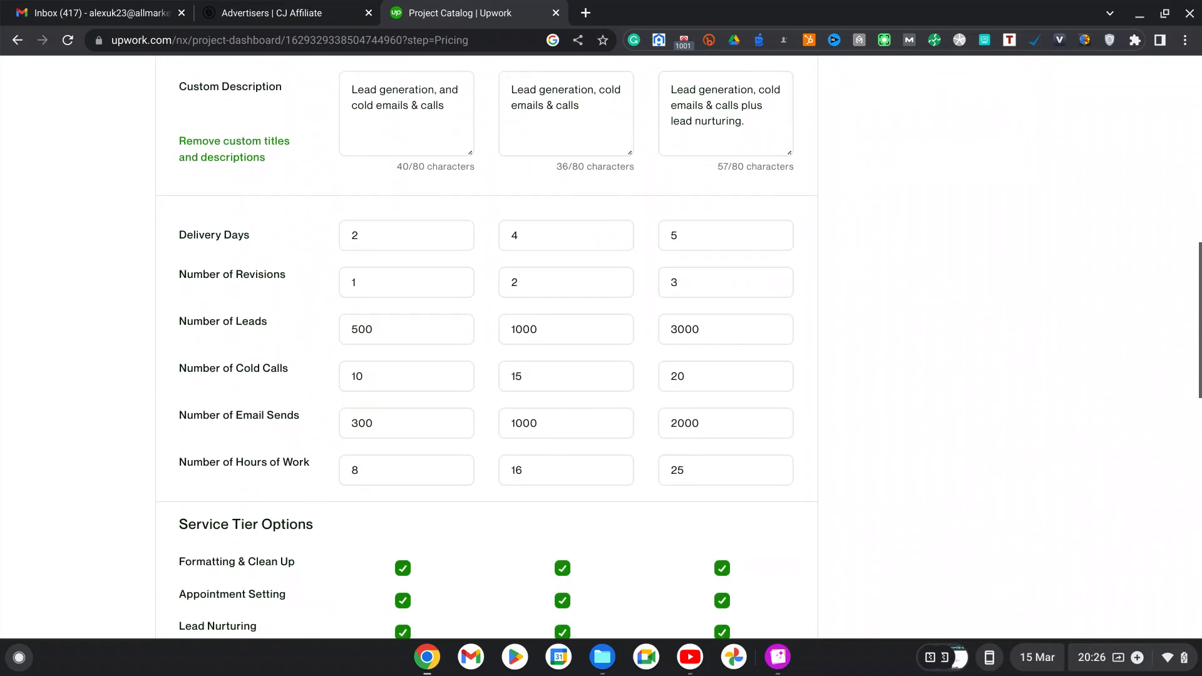
pyautogui.scroll(7, 482, 285)
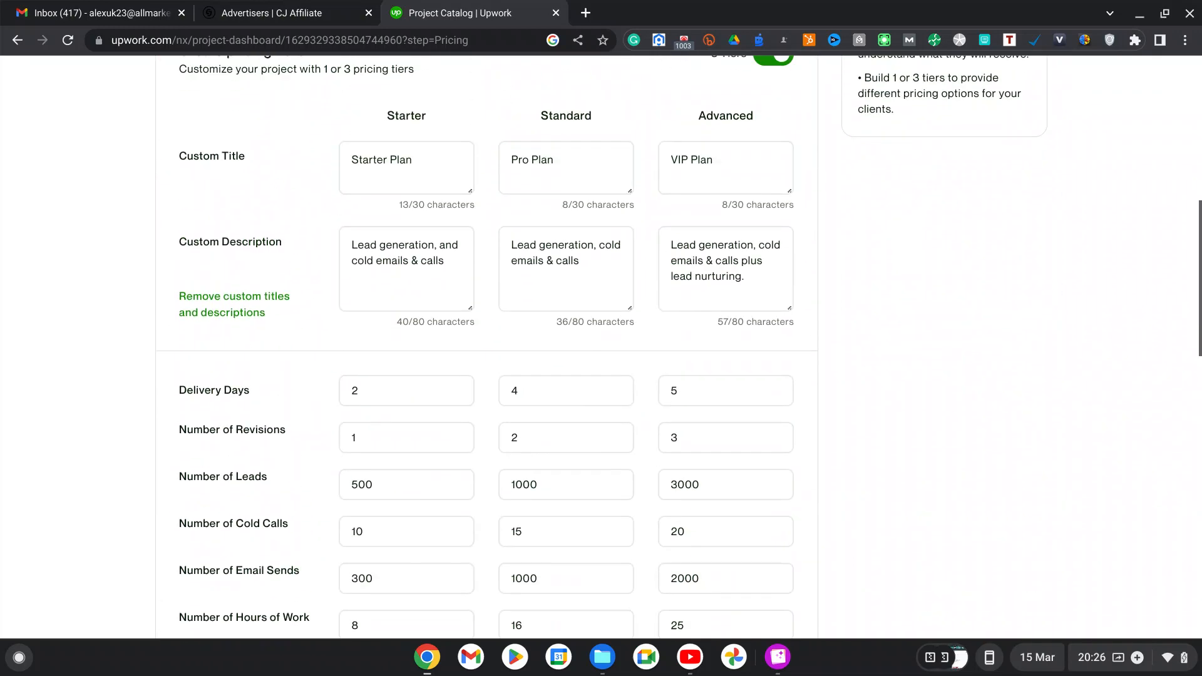
pyautogui.scroll(-1, 481, 285)
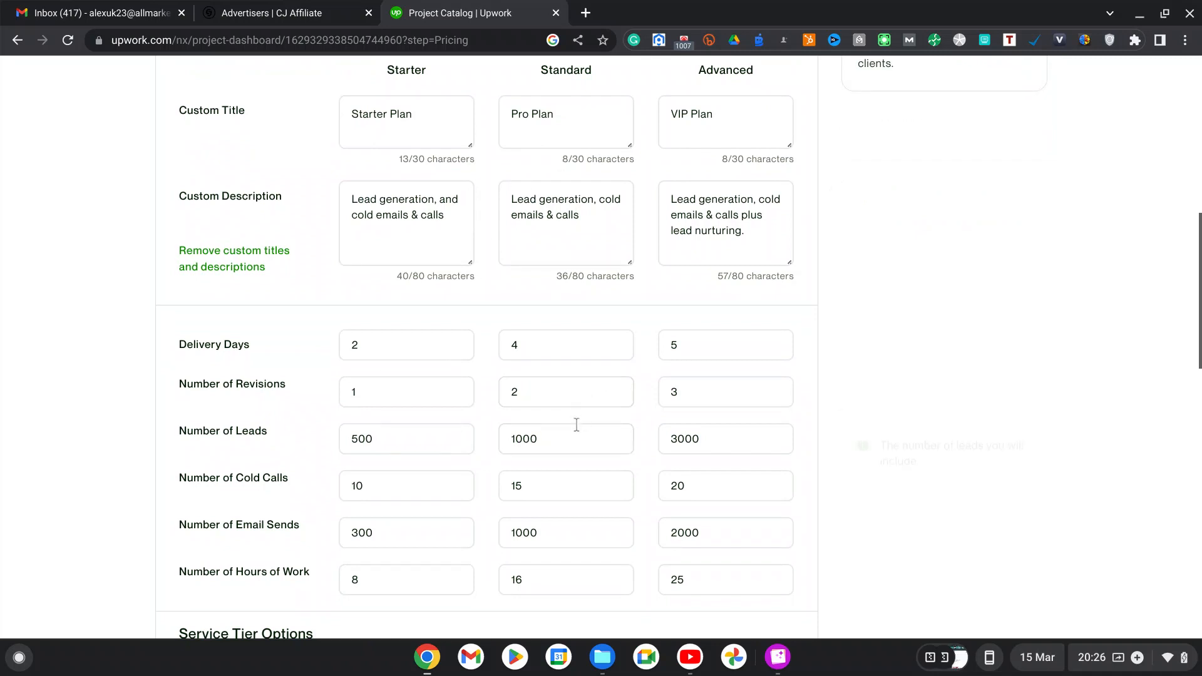
pyautogui.scroll(-2, 681, 370)
pyautogui.scroll(-2, 684, 375)
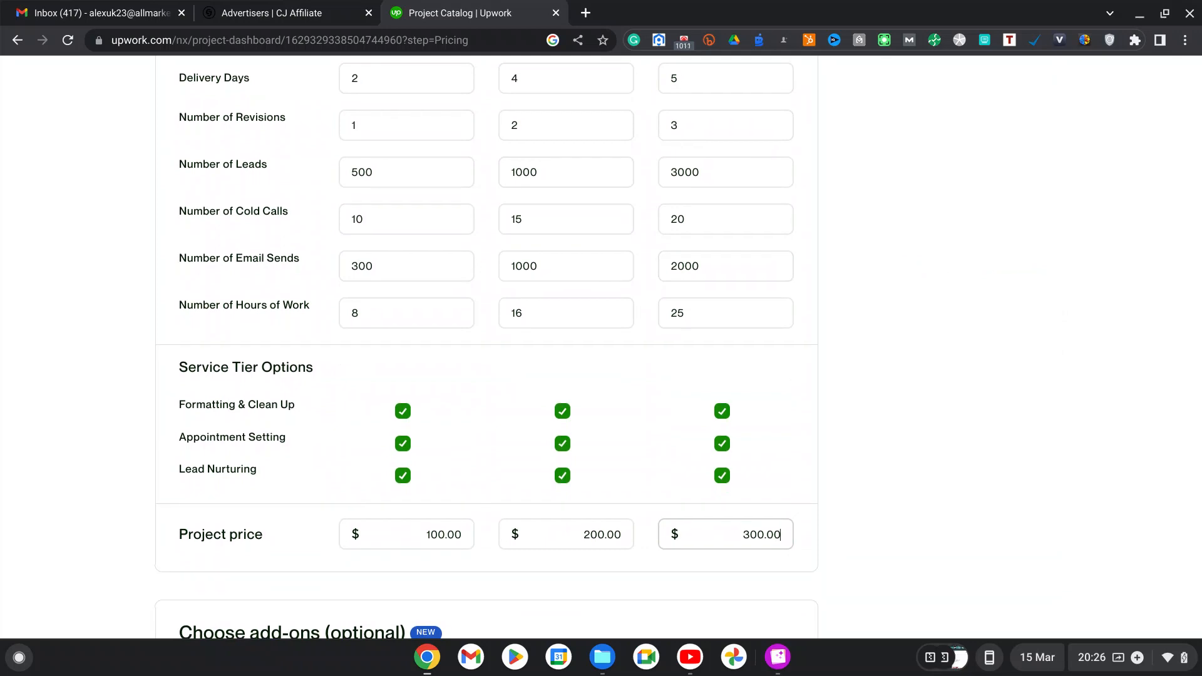
pyautogui.scroll(-1, 684, 375)
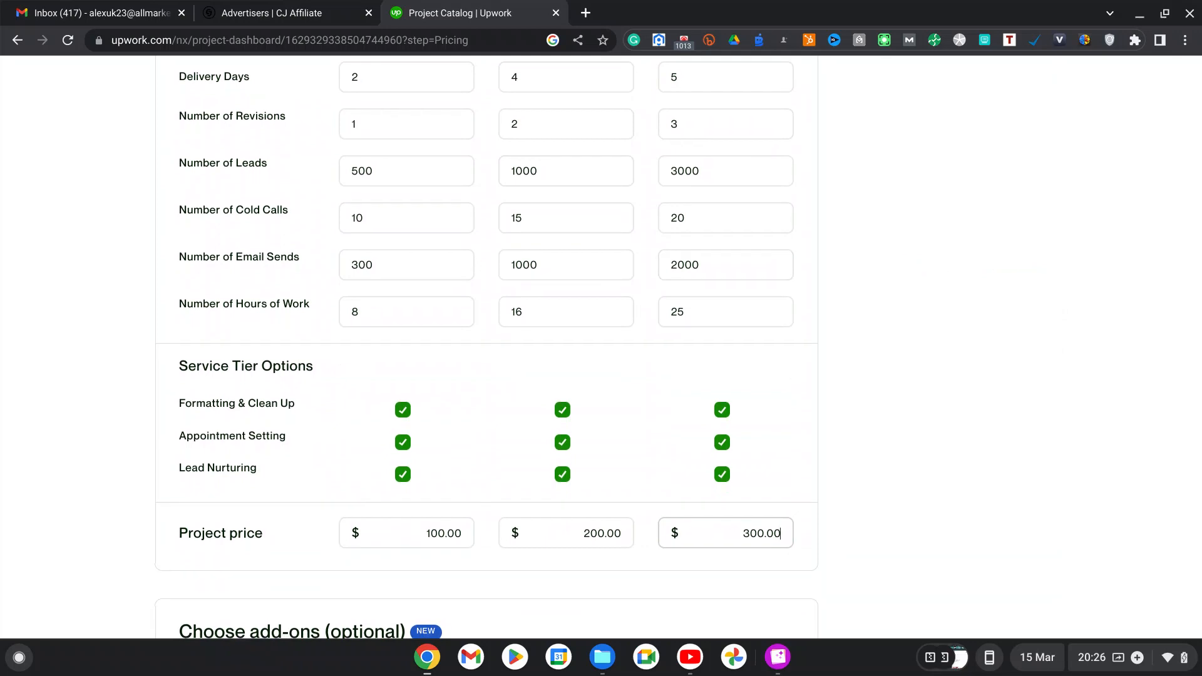
pyautogui.scroll(1, 601, 344)
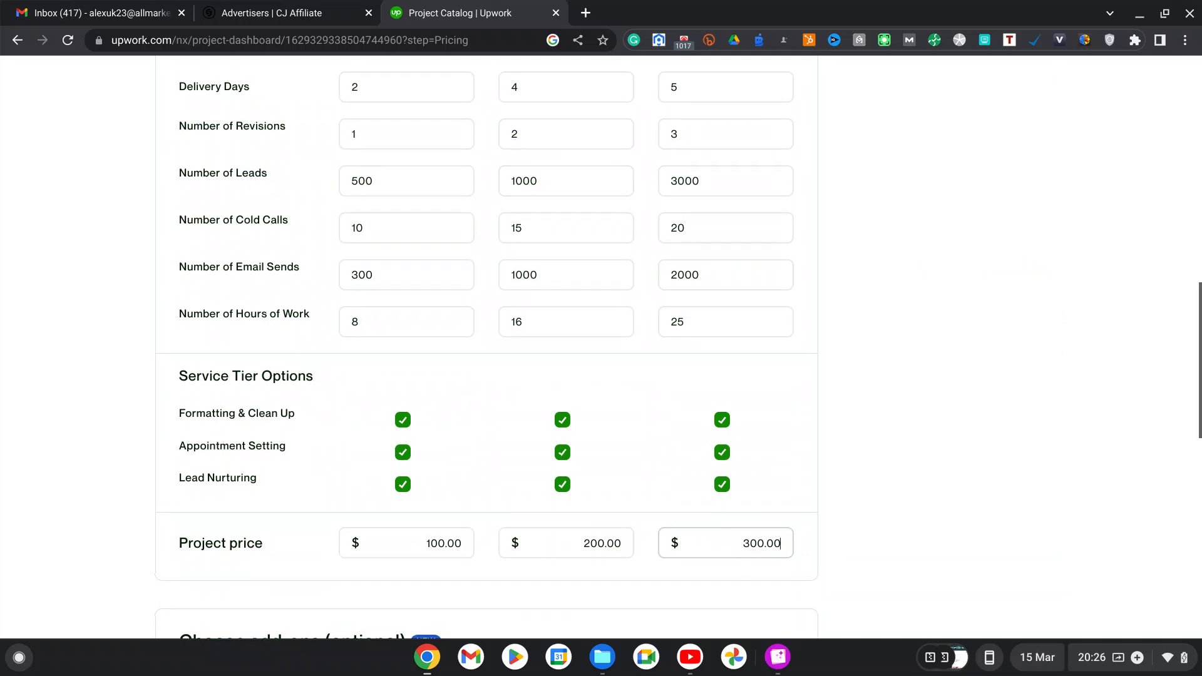
pyautogui.scroll(3, 486, 344)
pyautogui.scroll(1, 726, 351)
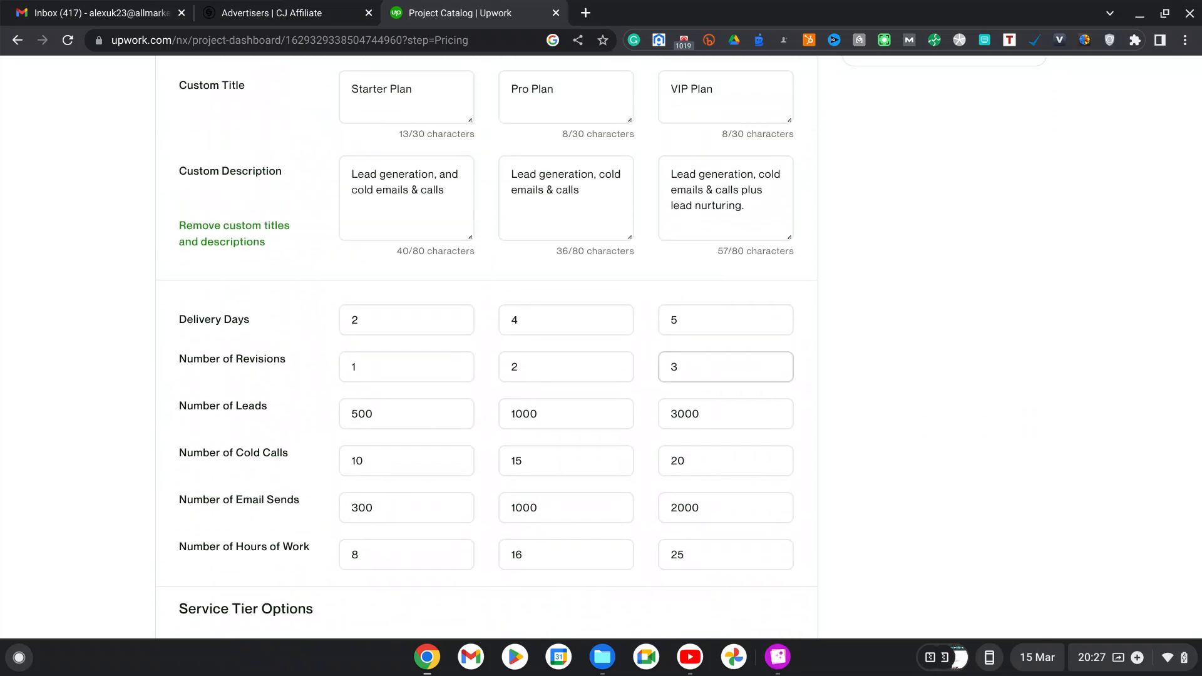
# Check the project rejection notice against the tier titles, descriptions, delivery days and revision counts
pyautogui.scroll(5, 725, 367)
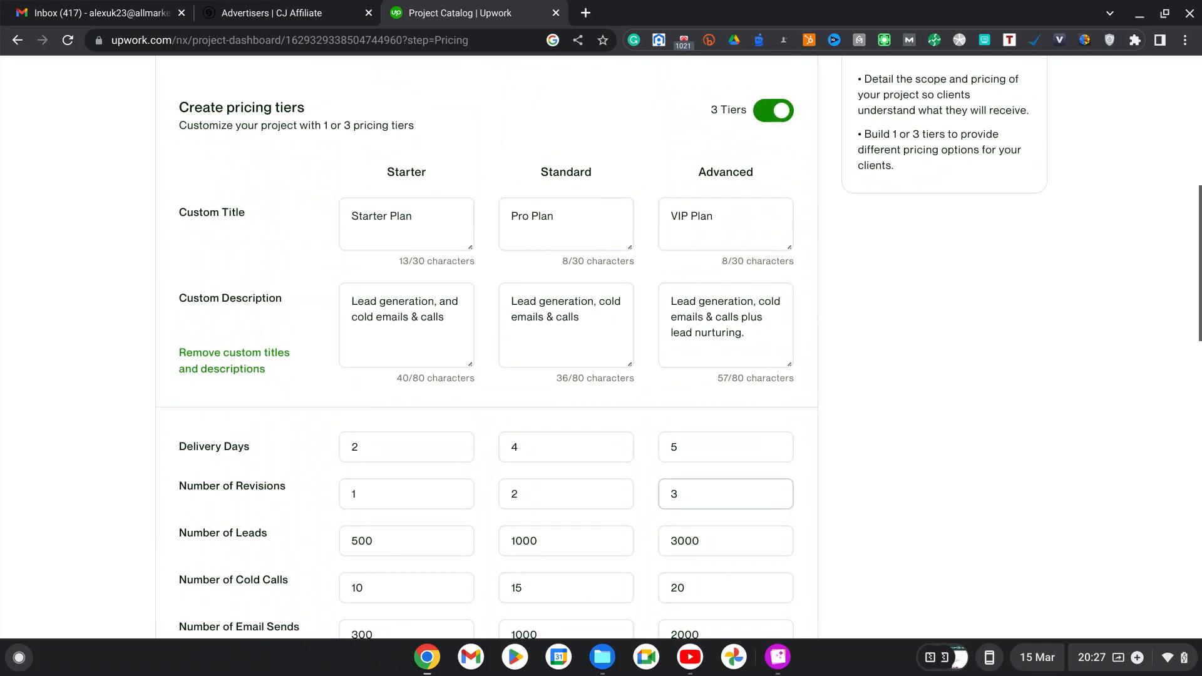
pyautogui.scroll(4, 726, 366)
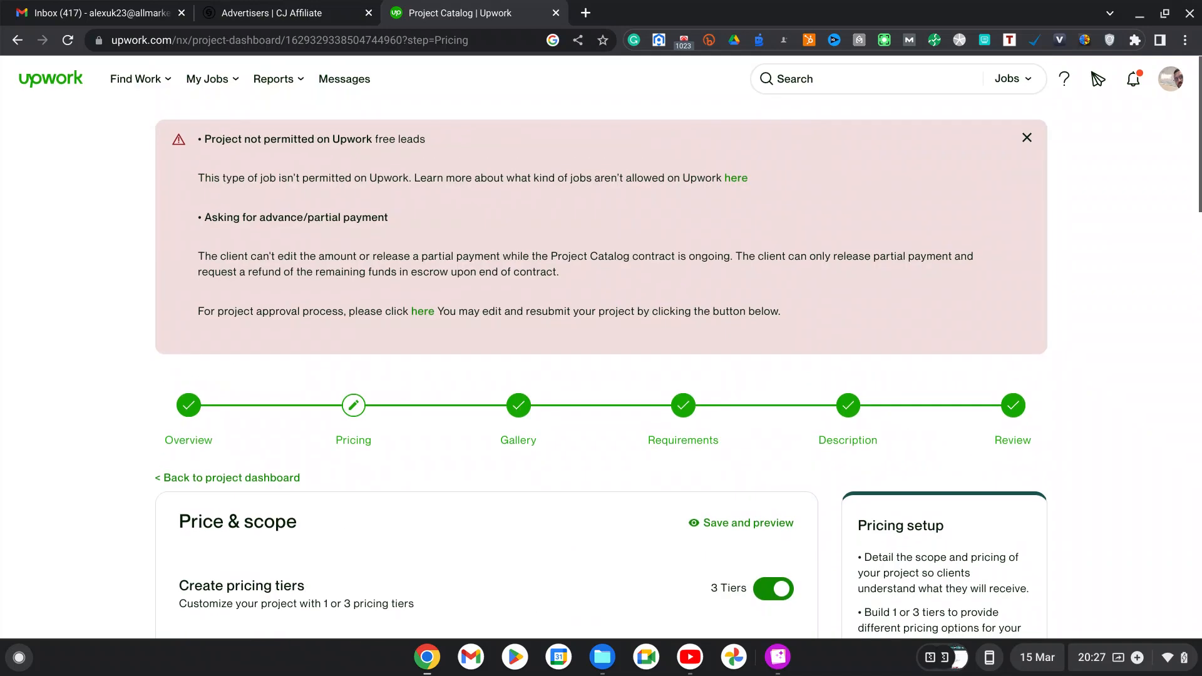
pyautogui.scroll(-2, 725, 367)
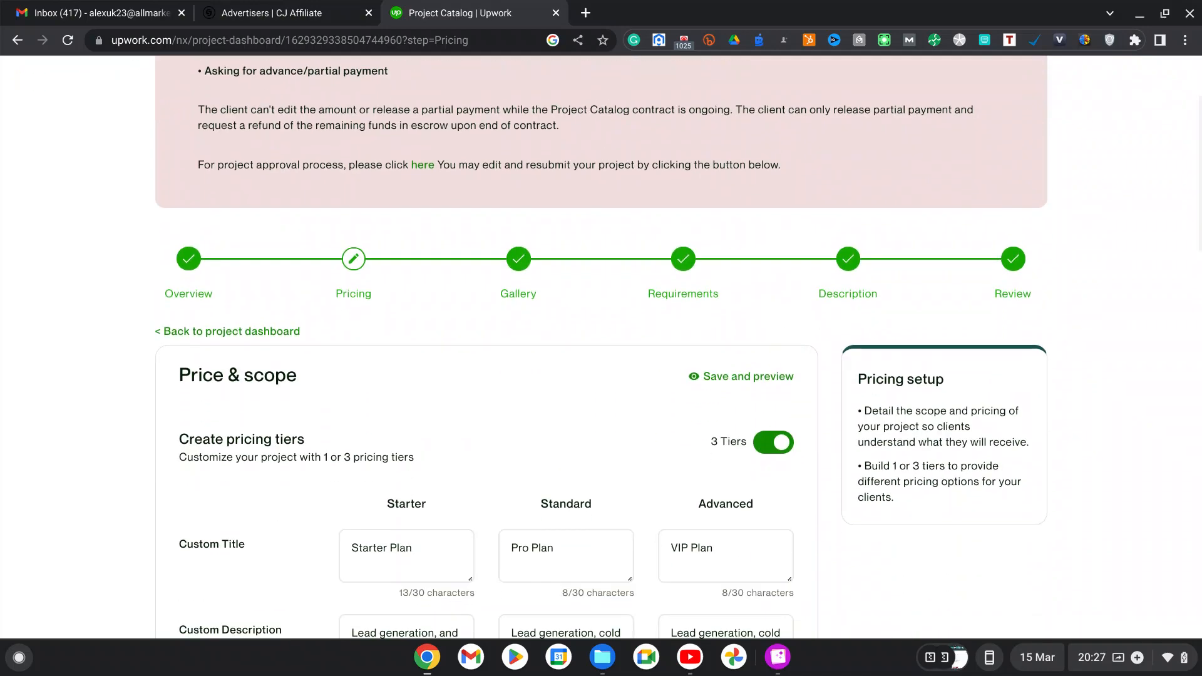
pyautogui.scroll(-4, 601, 344)
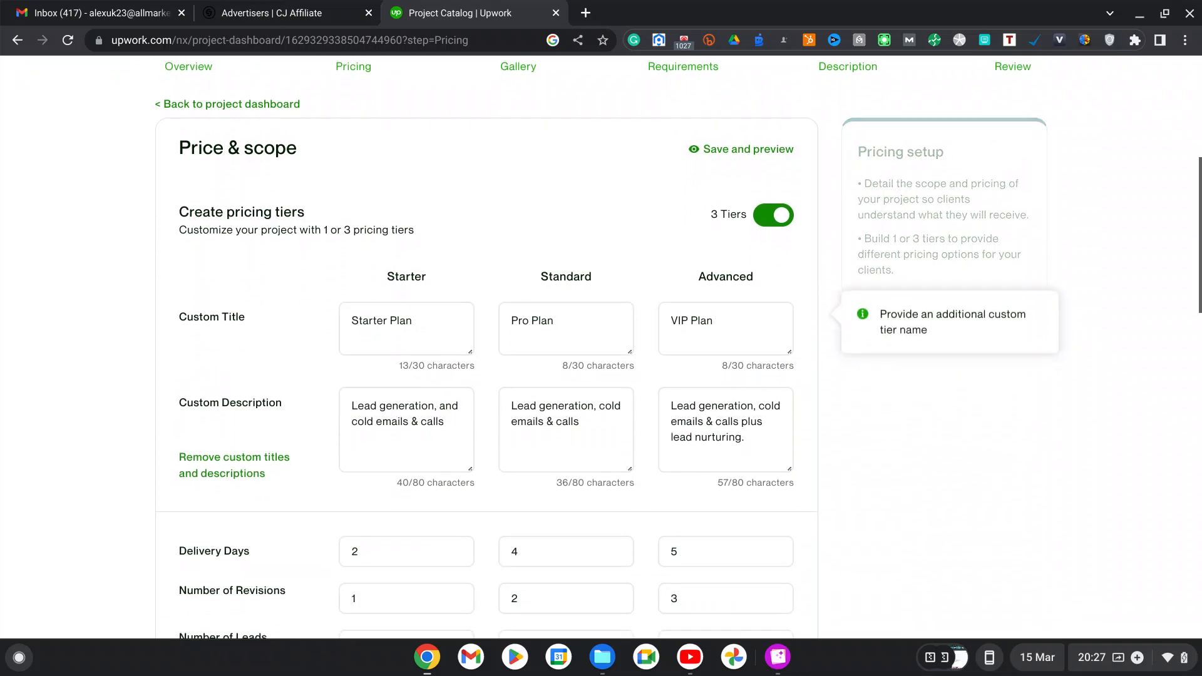
pyautogui.scroll(-4, 726, 376)
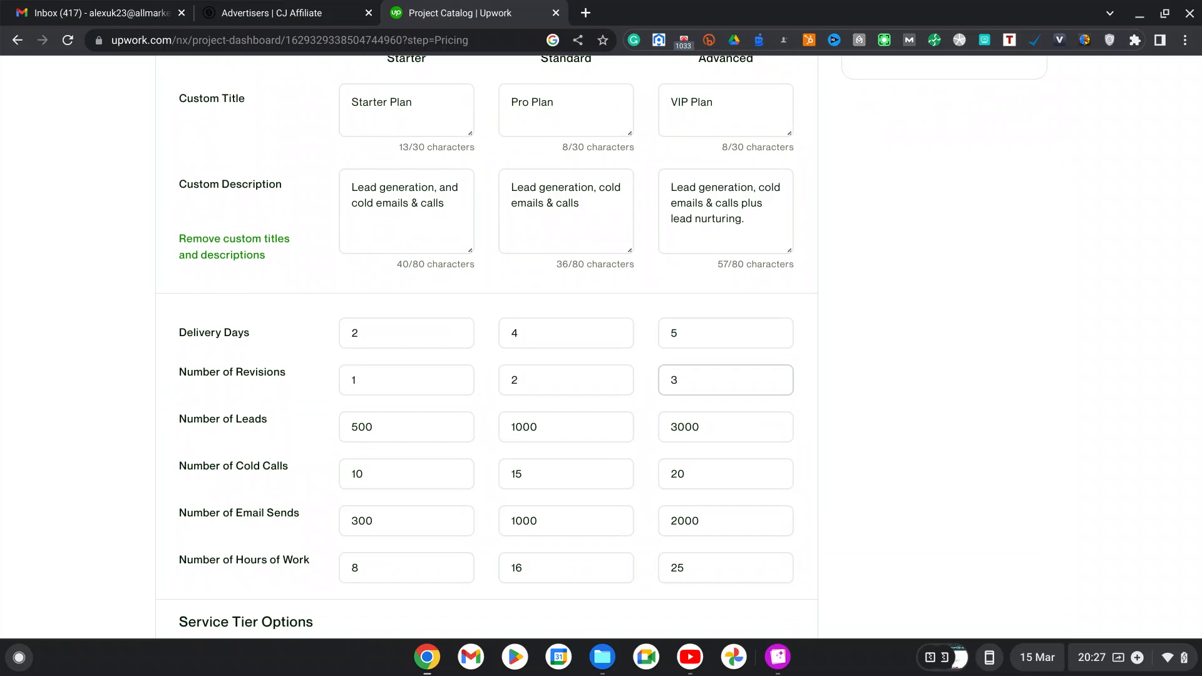
pyautogui.moveTo(724, 380); pyautogui.dragTo(722, 309)
pyautogui.scroll(8, 642, 390)
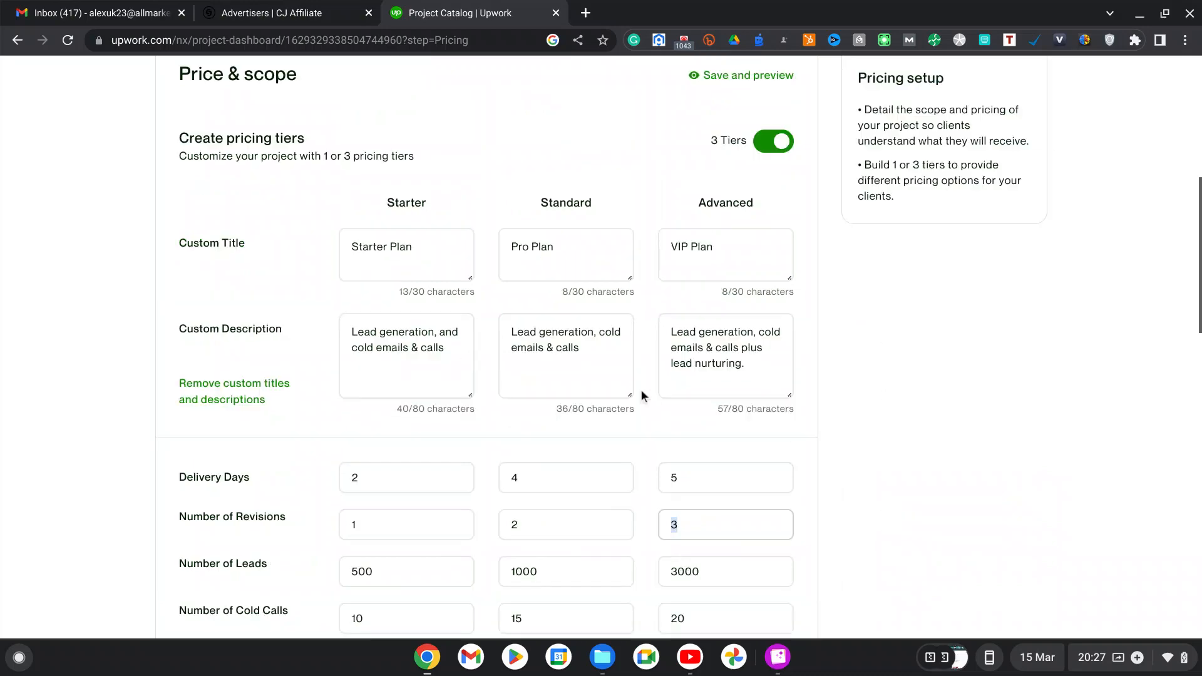
# Save the pricing and add-on settings and continue to the sample documents in the project's Gallery step
pyautogui.scroll(-15, 695, 554)
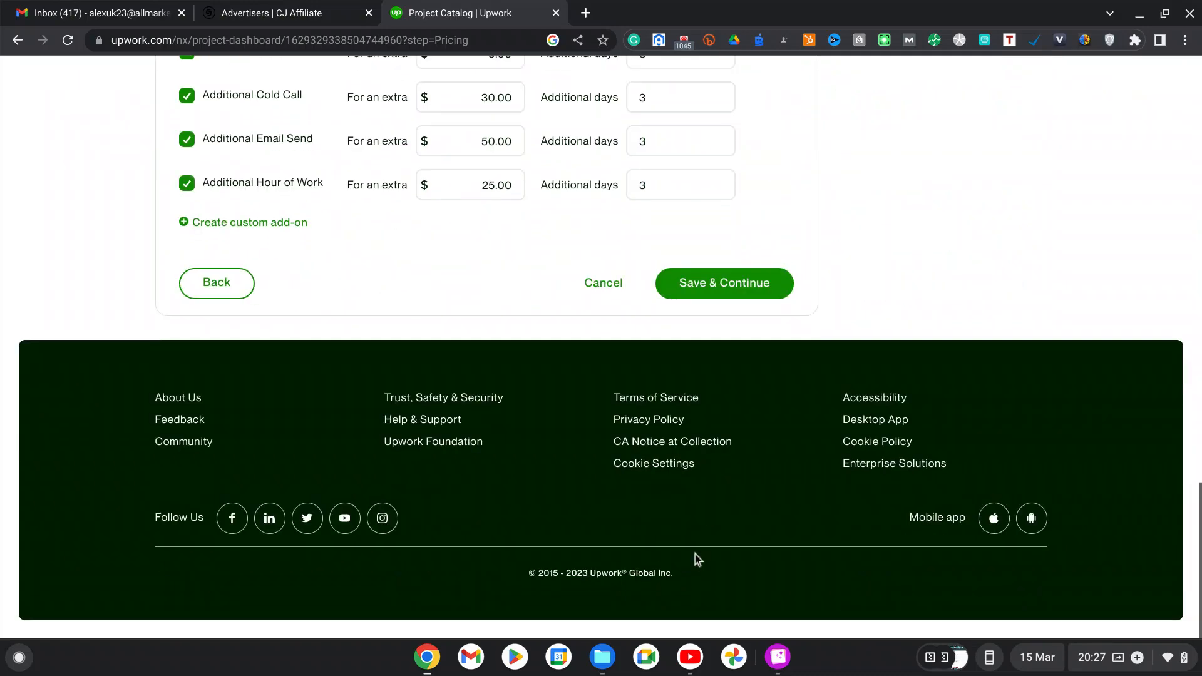
pyautogui.click(726, 288)
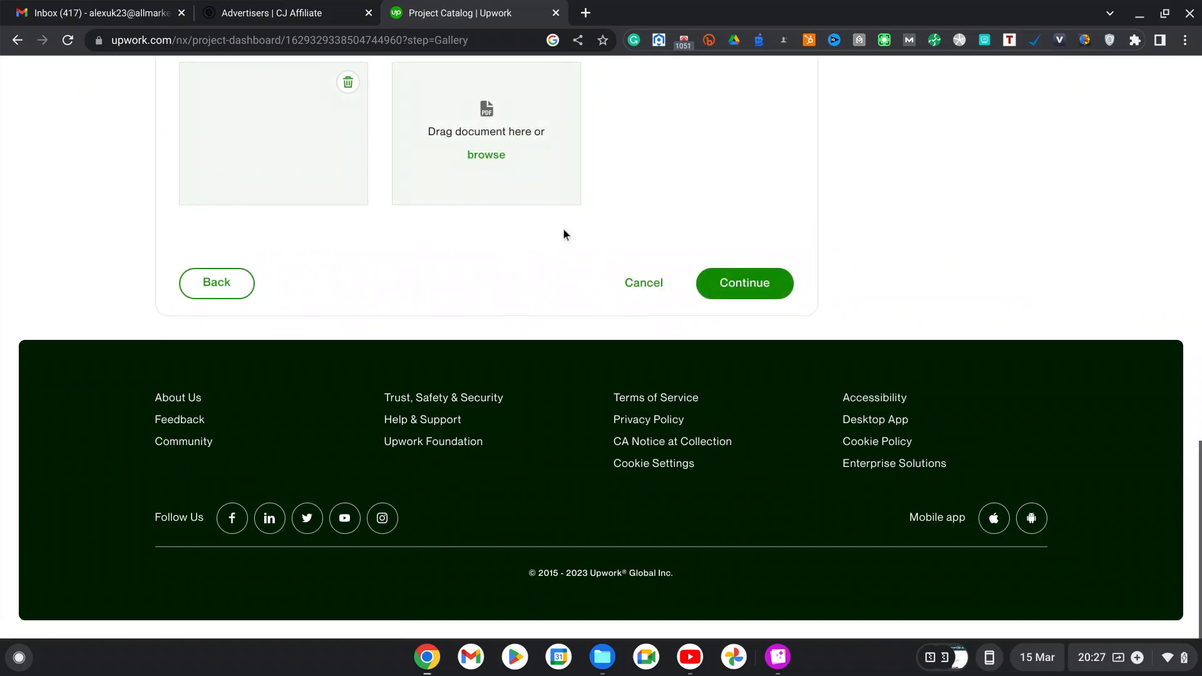
pyautogui.scroll(3, 574, 234)
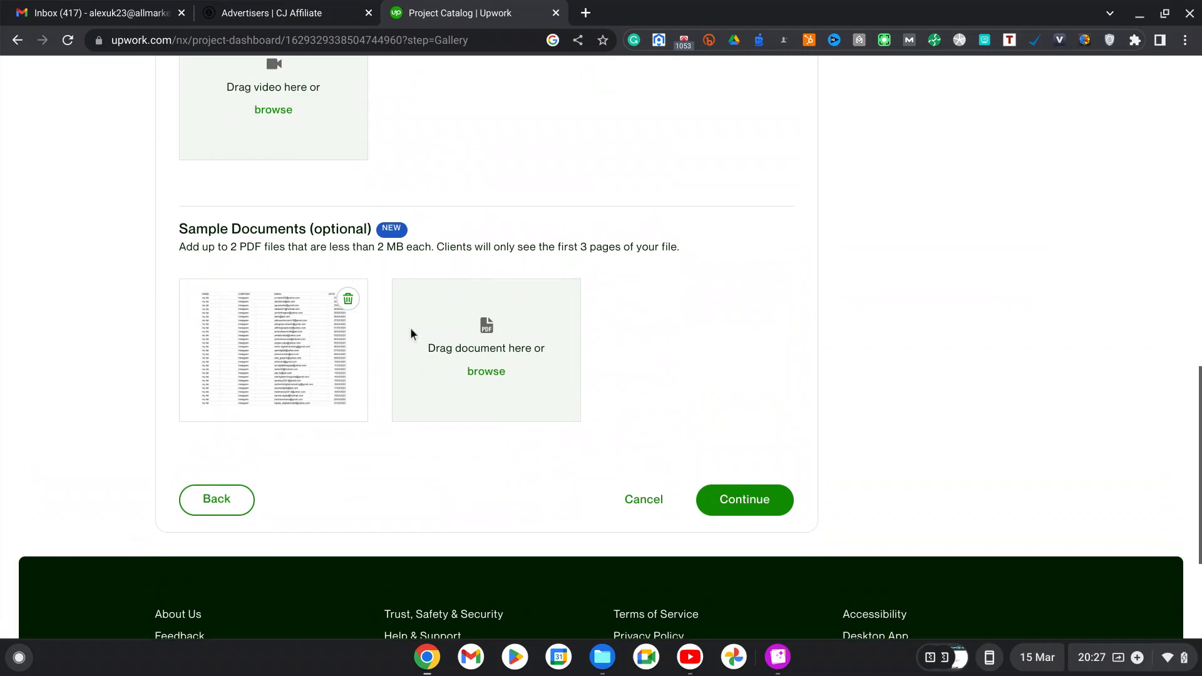
# Review the project images, project video and sample documents sections against the gallery guidelines
pyautogui.scroll(5, 506, 302)
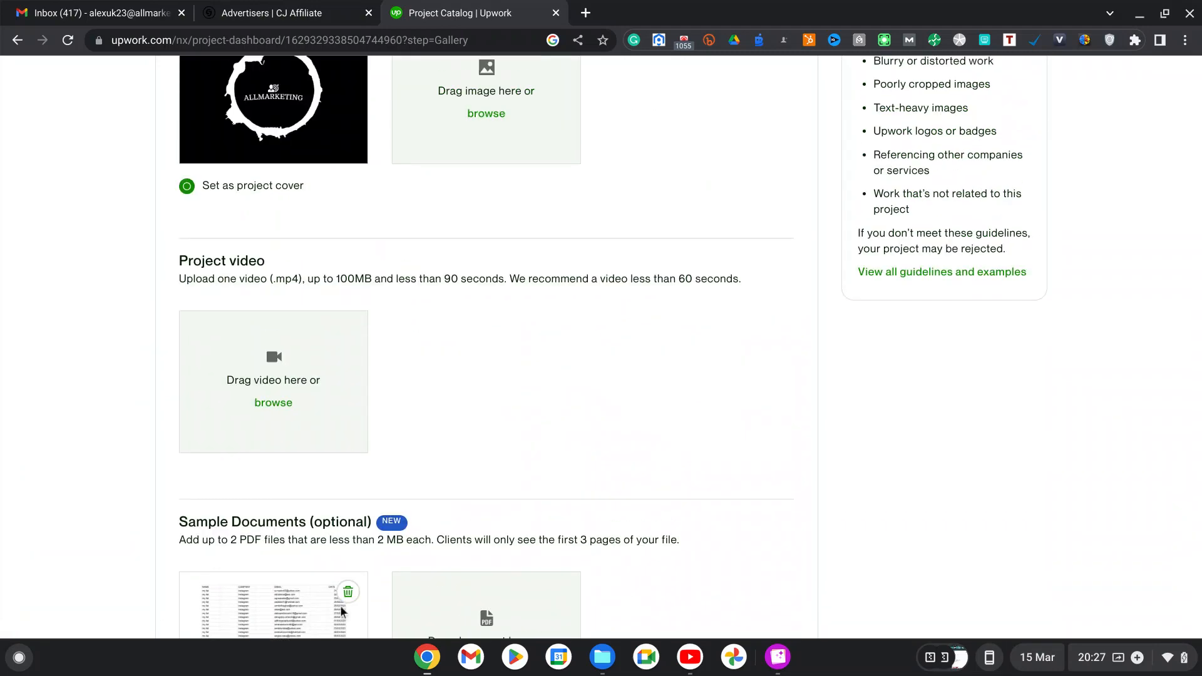
pyautogui.scroll(-3, 410, 469)
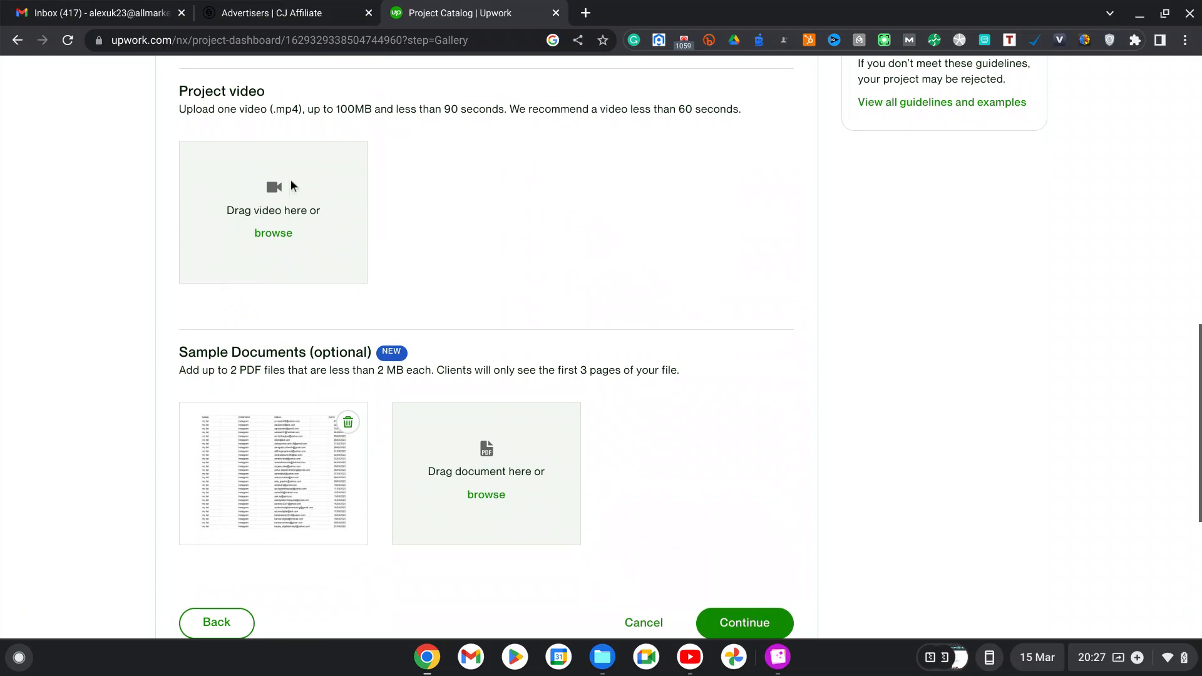
pyautogui.scroll(-2, 291, 182)
pyautogui.scroll(7, 290, 181)
pyautogui.scroll(-2, 432, 262)
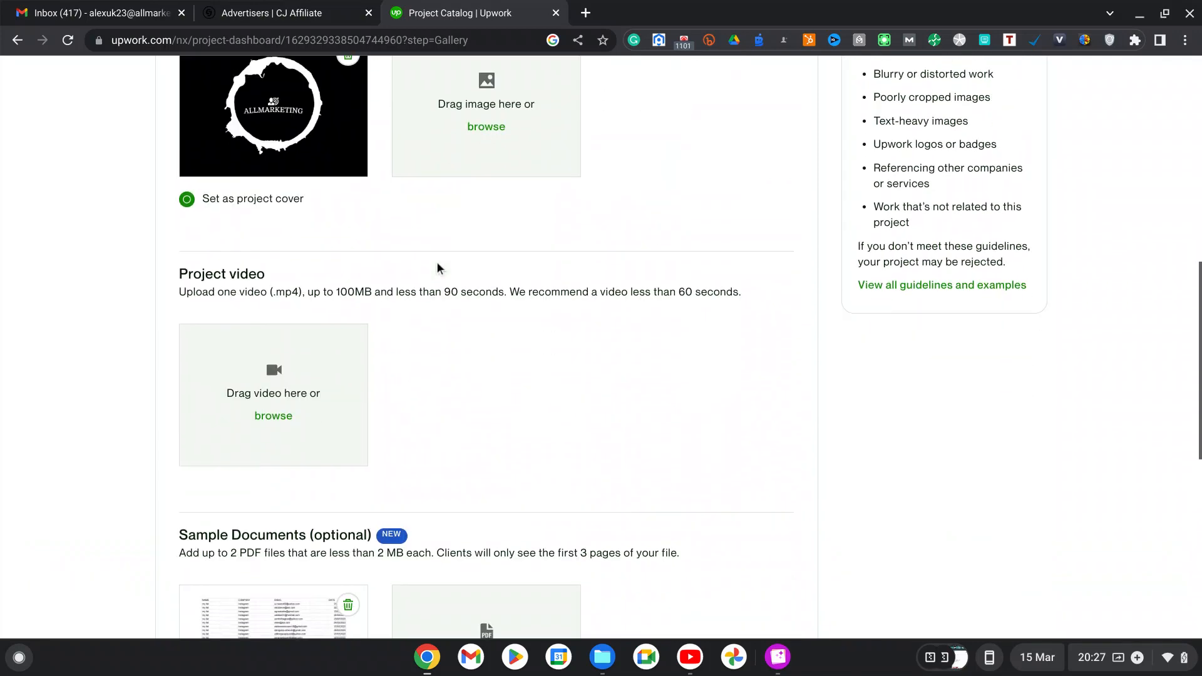
pyautogui.scroll(5, 437, 268)
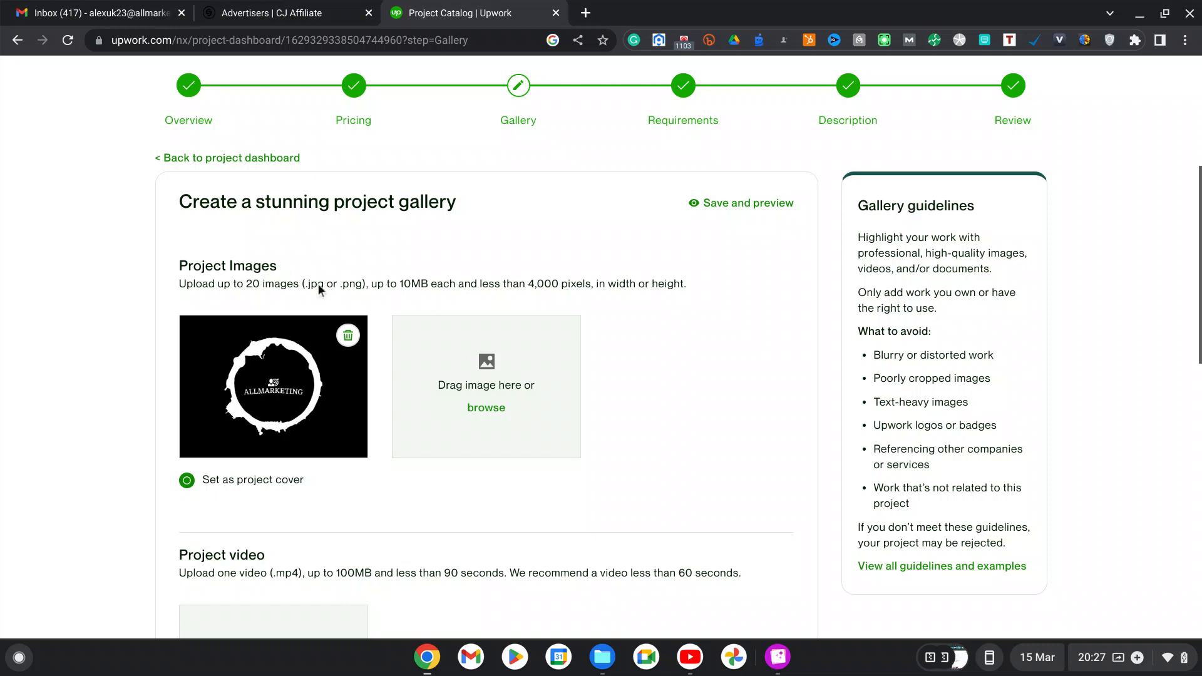
pyautogui.scroll(-8, 528, 286)
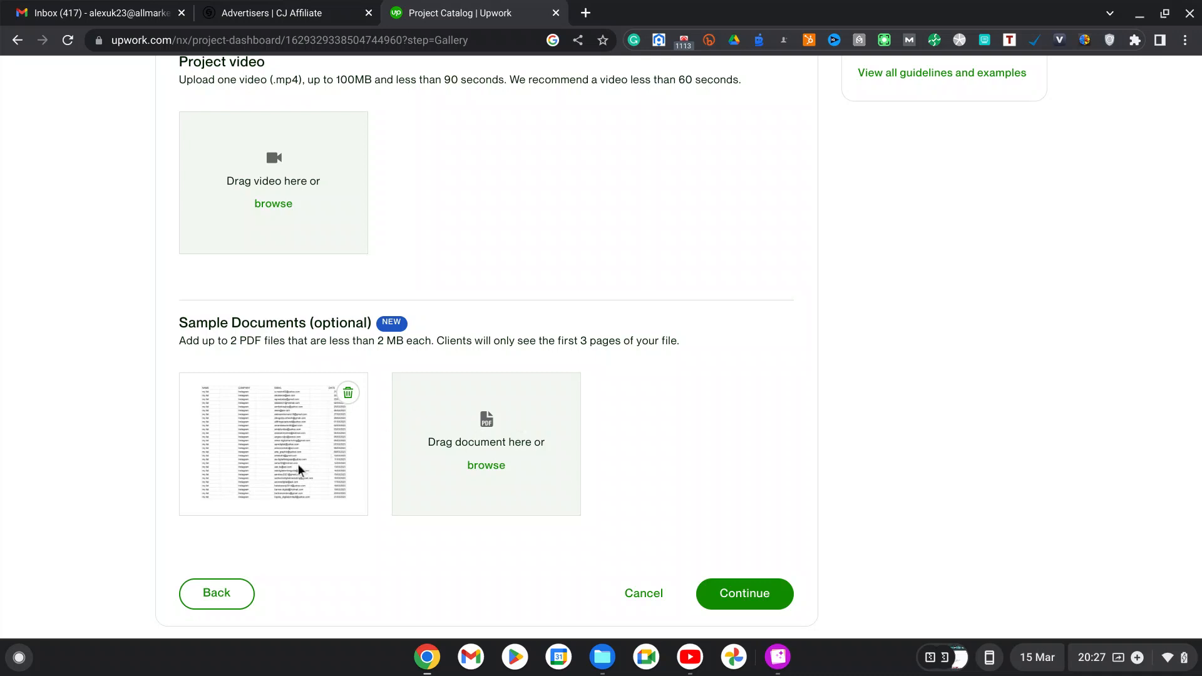
pyautogui.scroll(-3, 298, 470)
pyautogui.scroll(1, 299, 470)
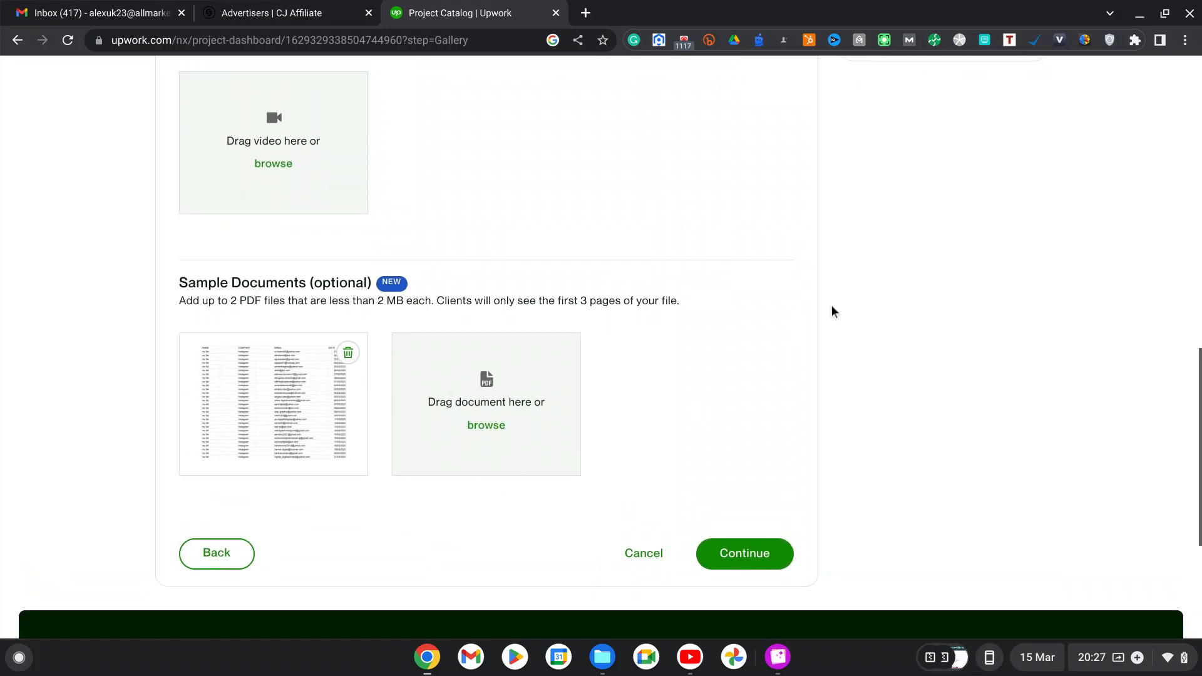
pyautogui.scroll(1, 718, 333)
pyautogui.scroll(7, 718, 334)
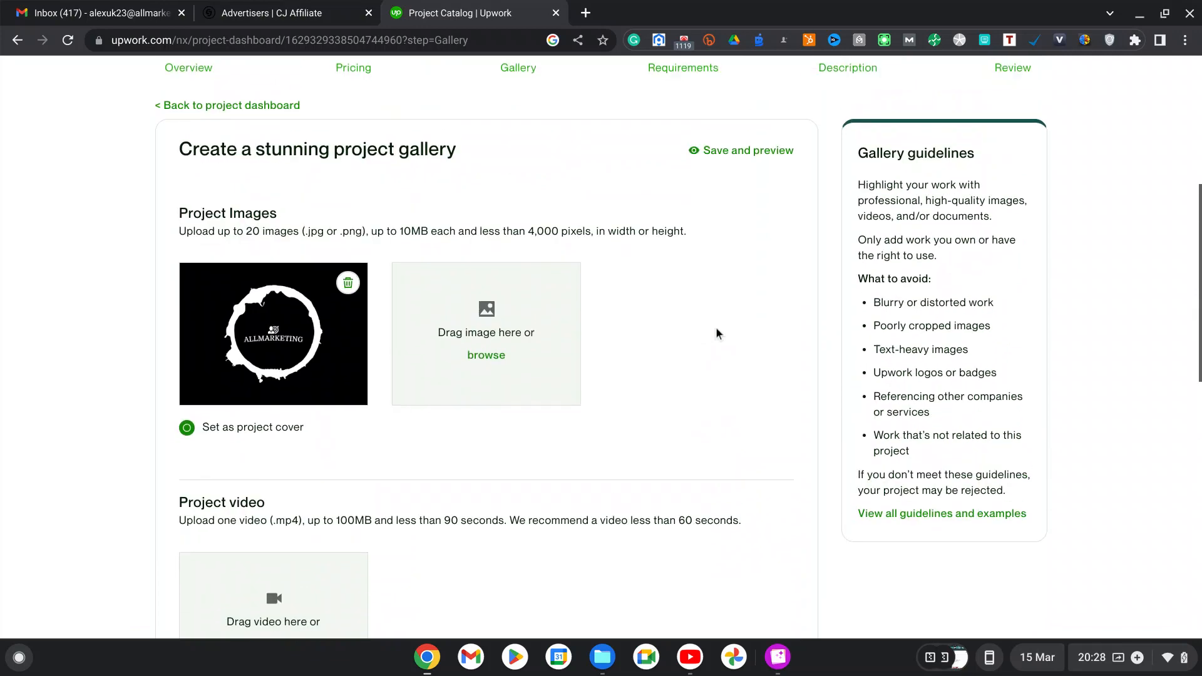
pyautogui.scroll(4, 603, 330)
pyautogui.scroll(-15, 603, 330)
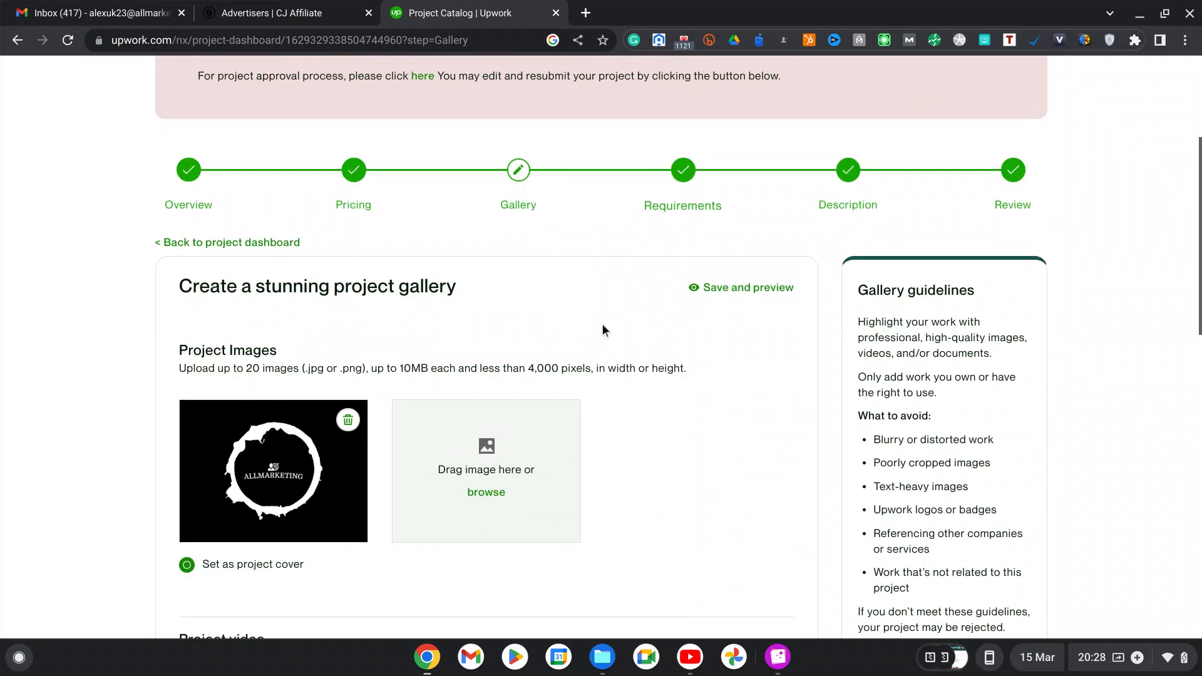
pyautogui.scroll(-1, 751, 335)
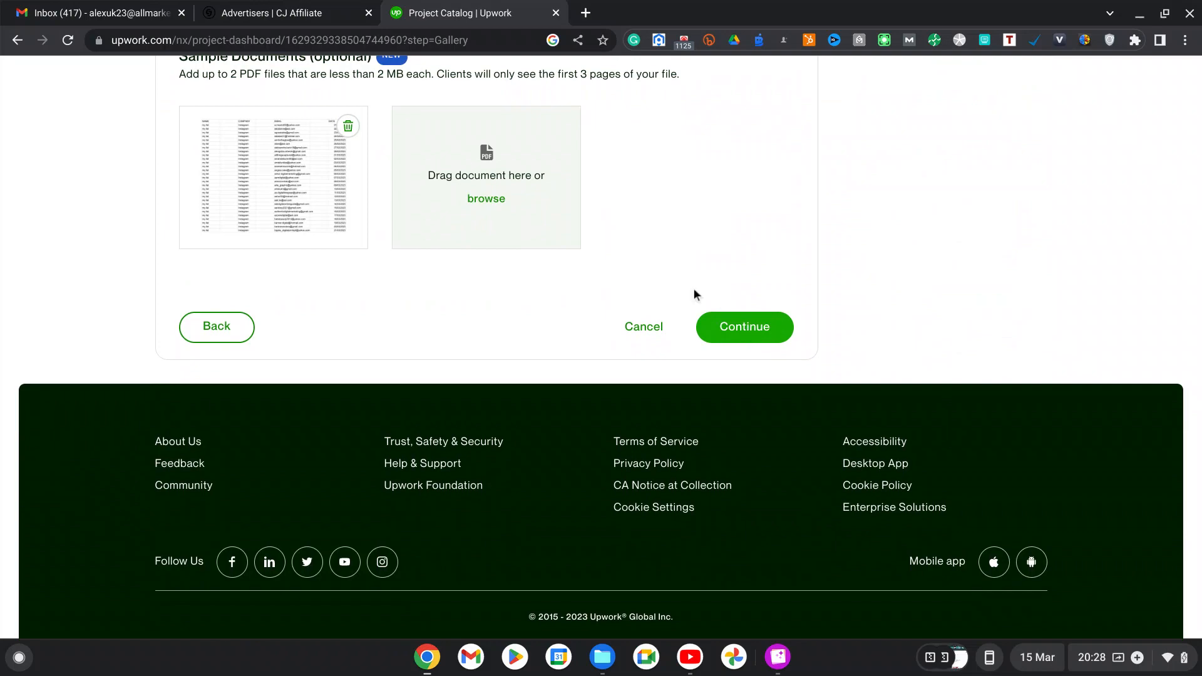
# Keep the gallery as it is and continue to the project's Requirements step
pyautogui.scroll(15, 638, 257)
pyautogui.scroll(-12, 639, 253)
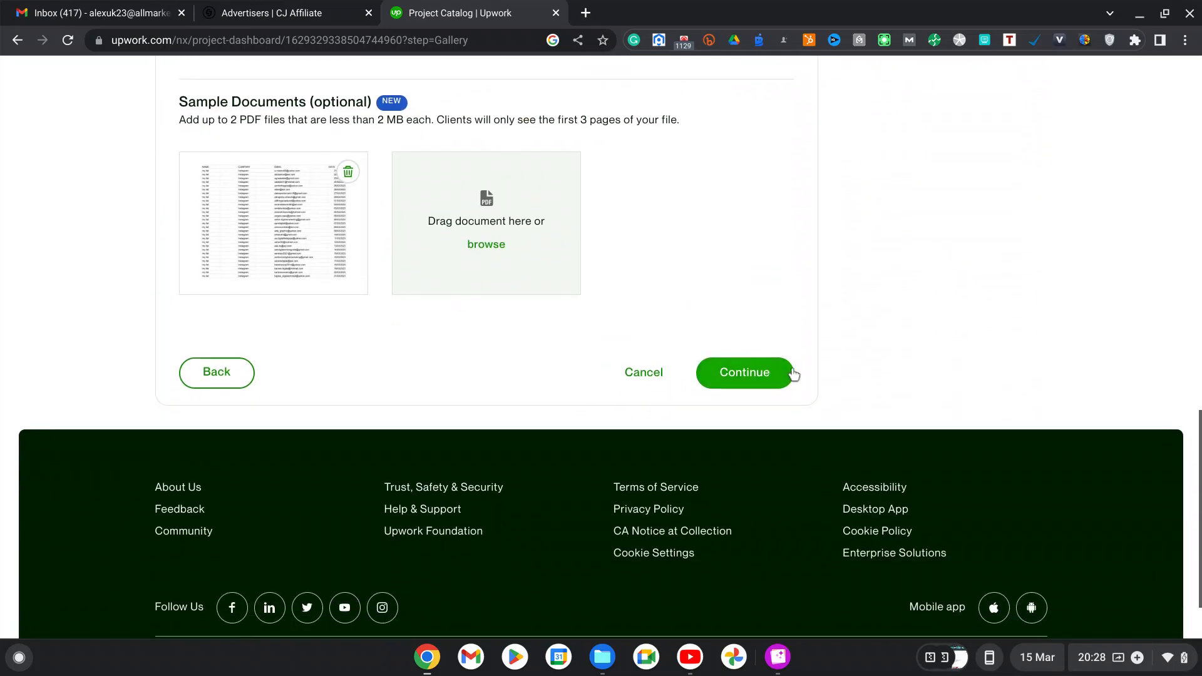
pyautogui.click(754, 375)
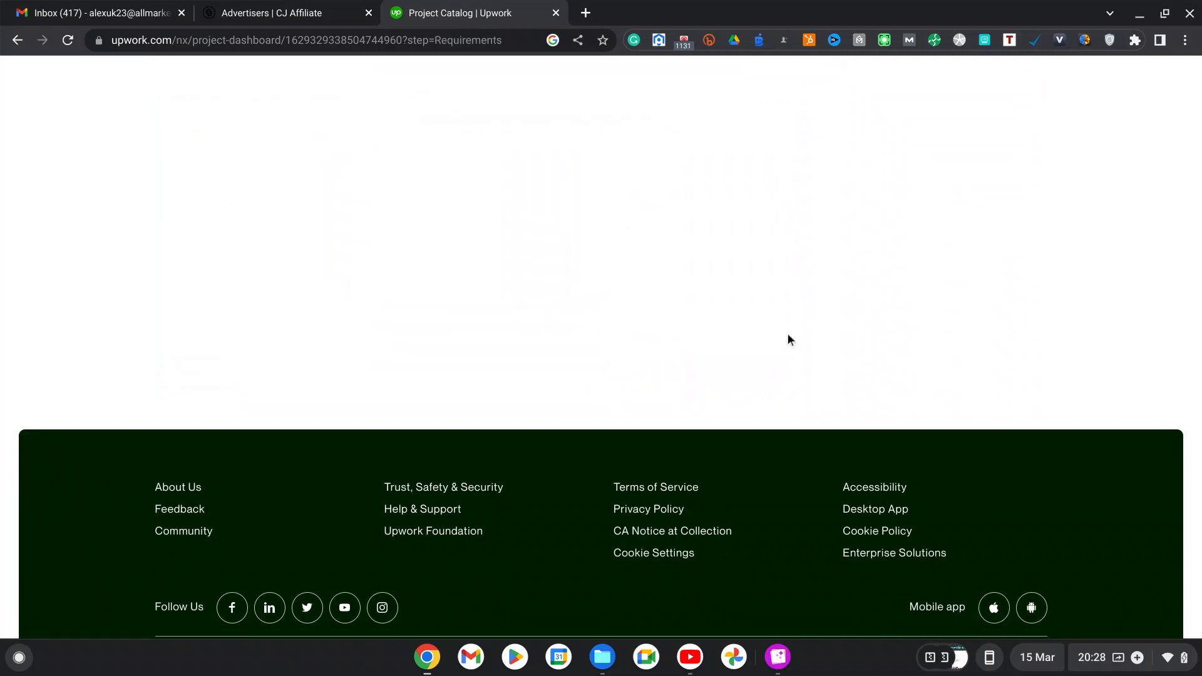
pyautogui.scroll(4, 814, 254)
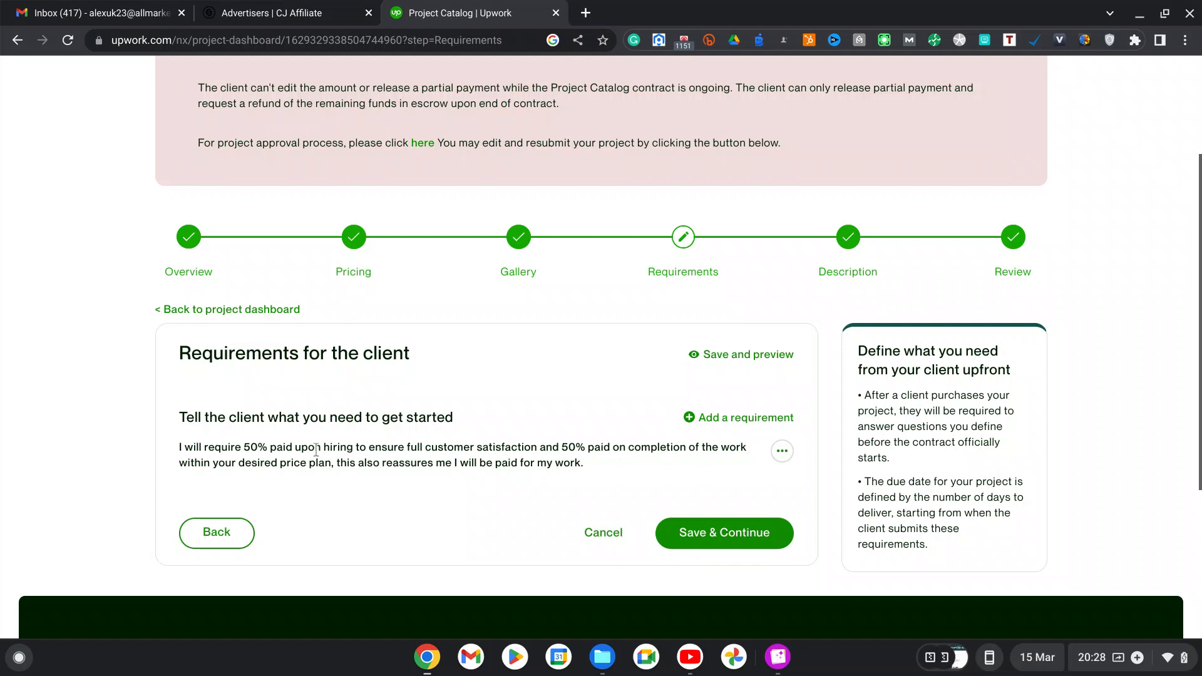
pyautogui.click(727, 418)
pyautogui.scroll(-4, 317, 553)
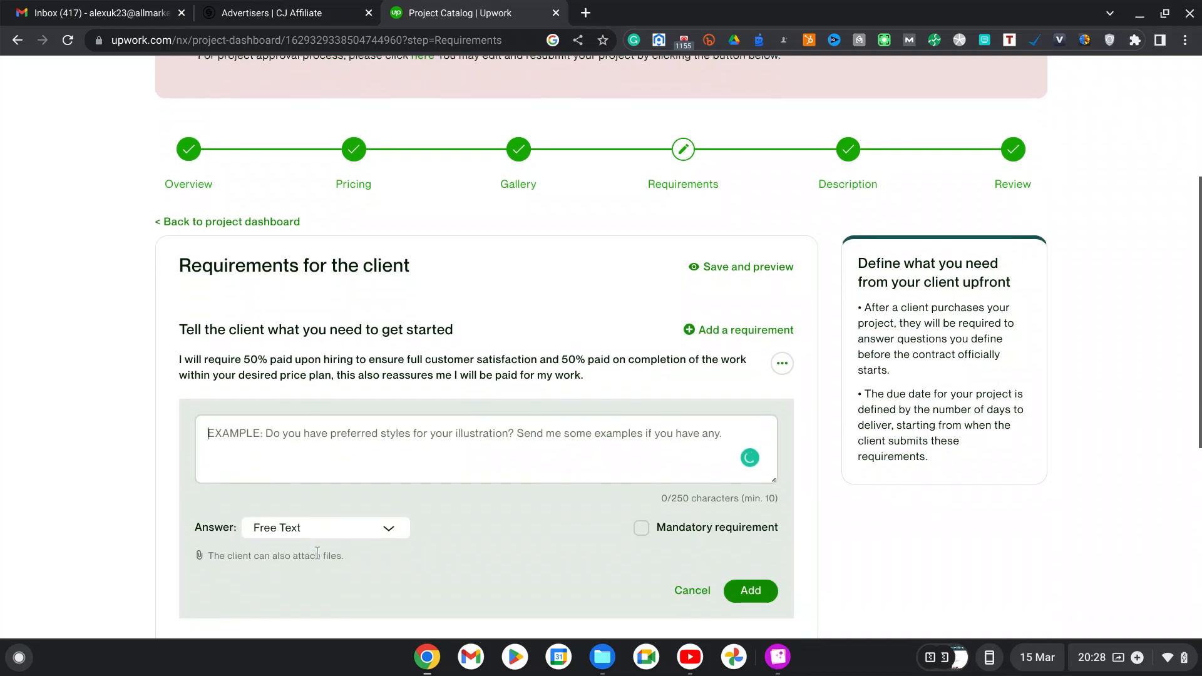
pyautogui.scroll(-1, 317, 553)
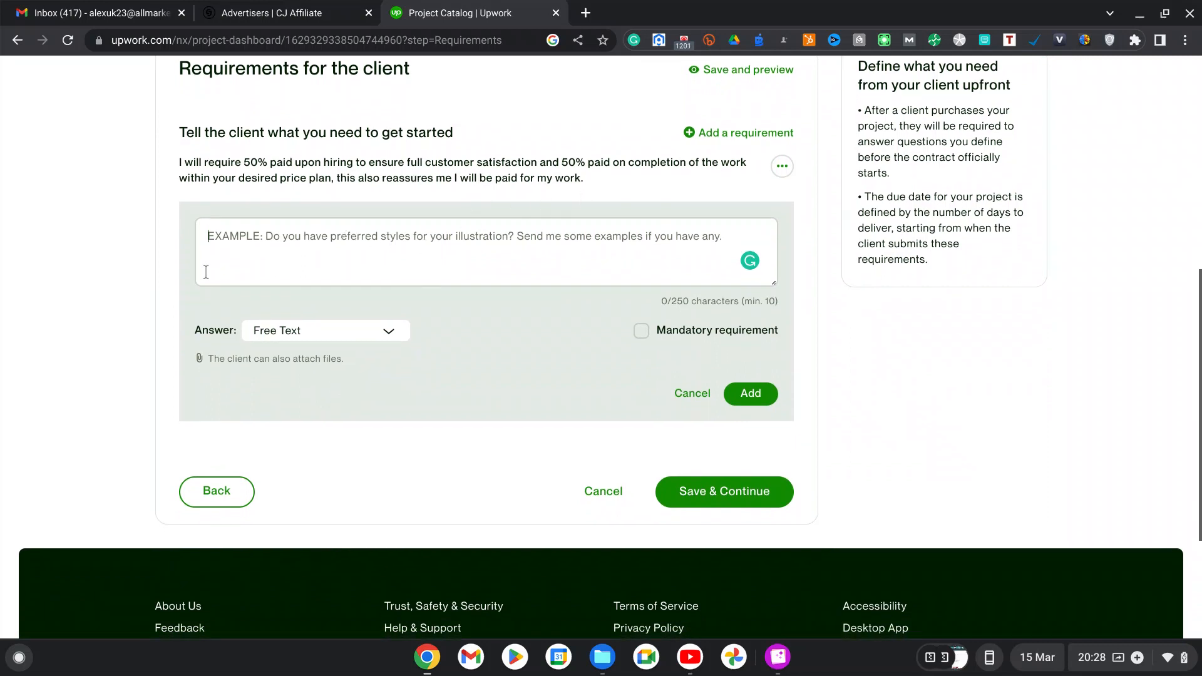
pyautogui.scroll(5, 673, 305)
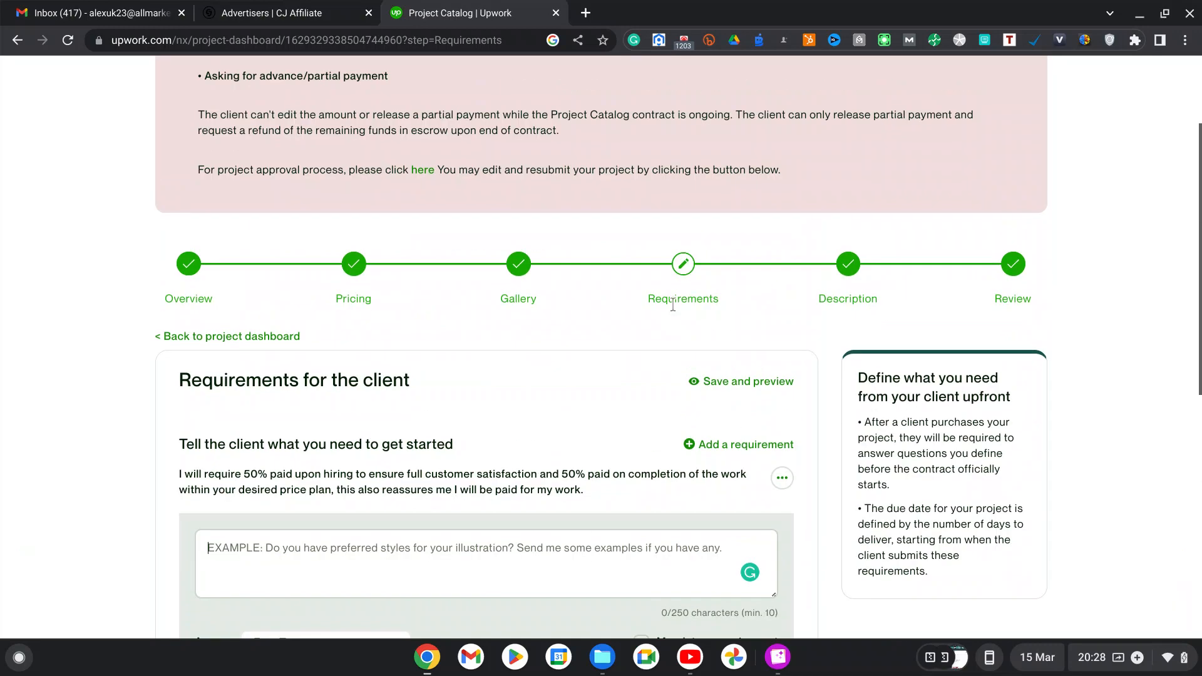
pyautogui.scroll(-3, 673, 306)
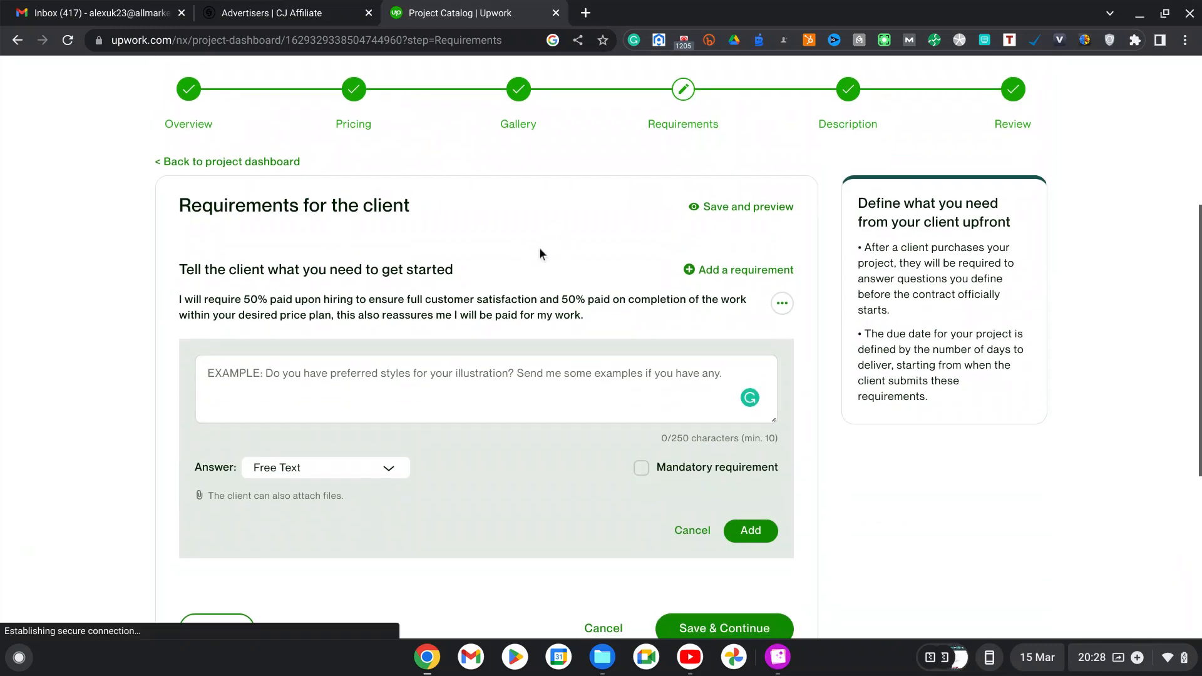
pyautogui.click(682, 534)
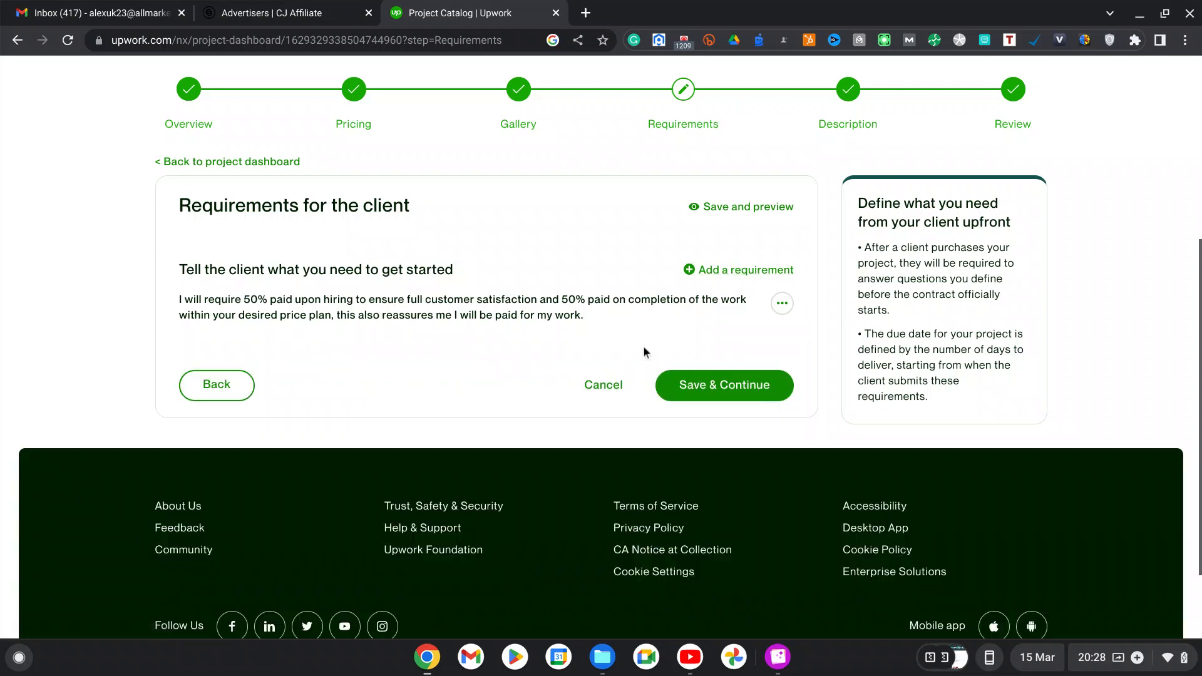
# Delete the client requirement asking for 50% paid upon hiring and try to save and continue
pyautogui.click(778, 306)
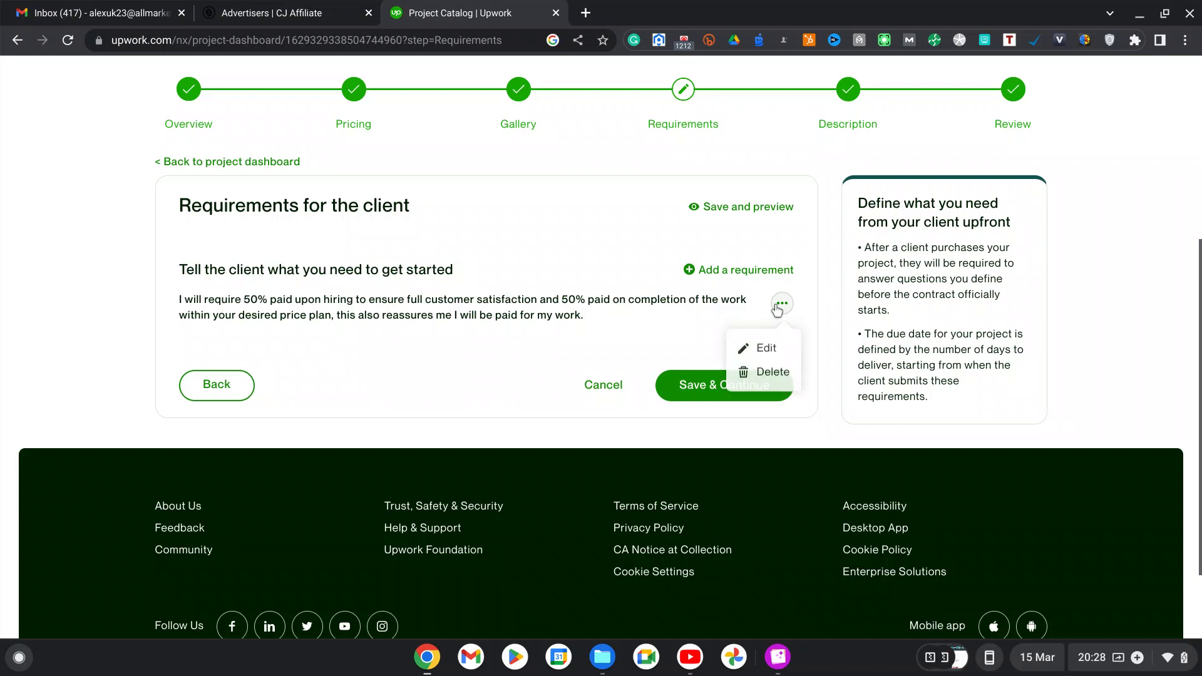
pyautogui.click(768, 374)
pyautogui.click(697, 325)
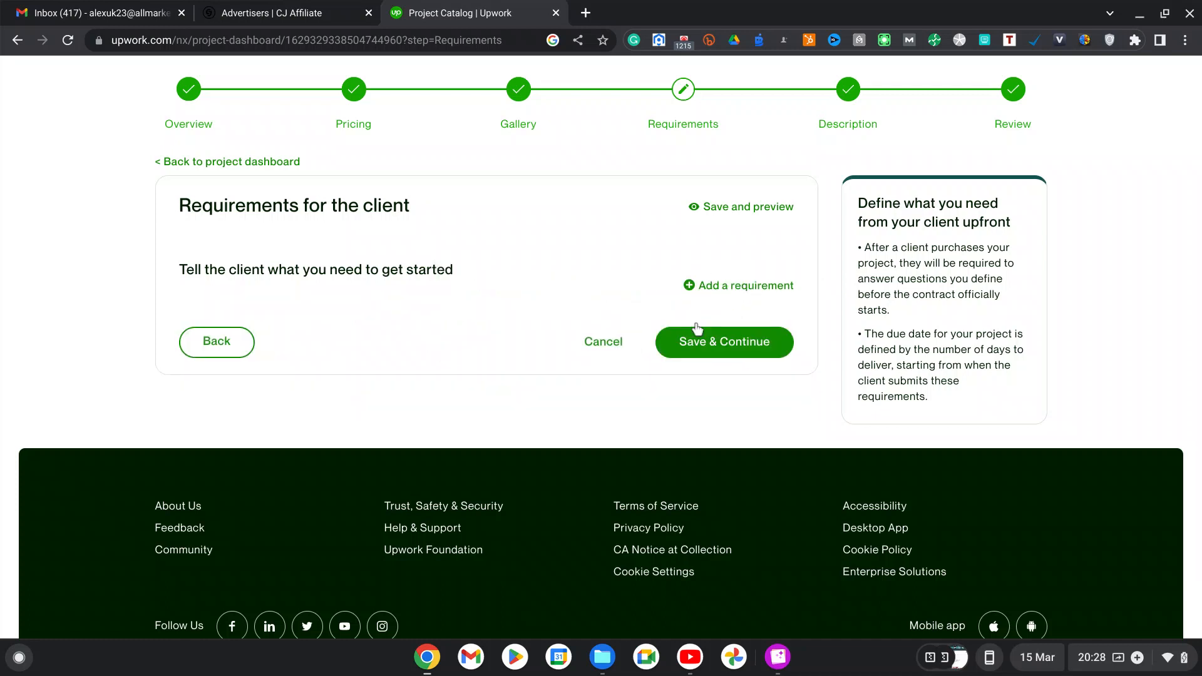
pyautogui.click(720, 345)
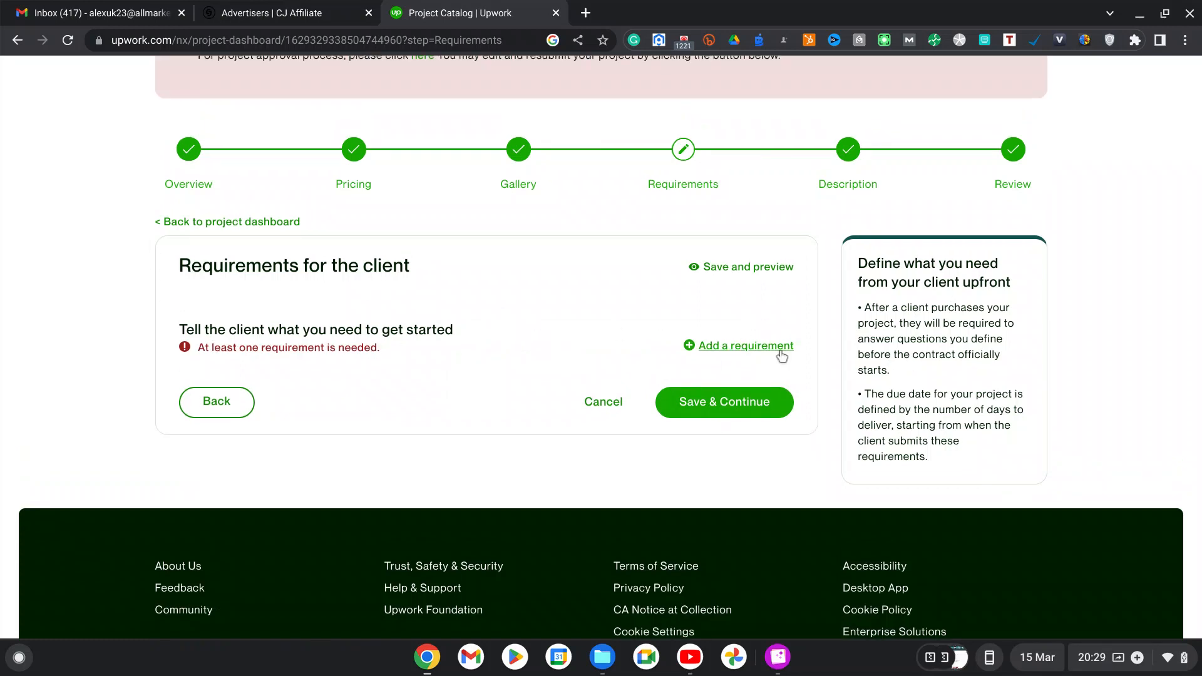
# Start a new client requirement with the text "I will need of their business"
pyautogui.click(737, 346)
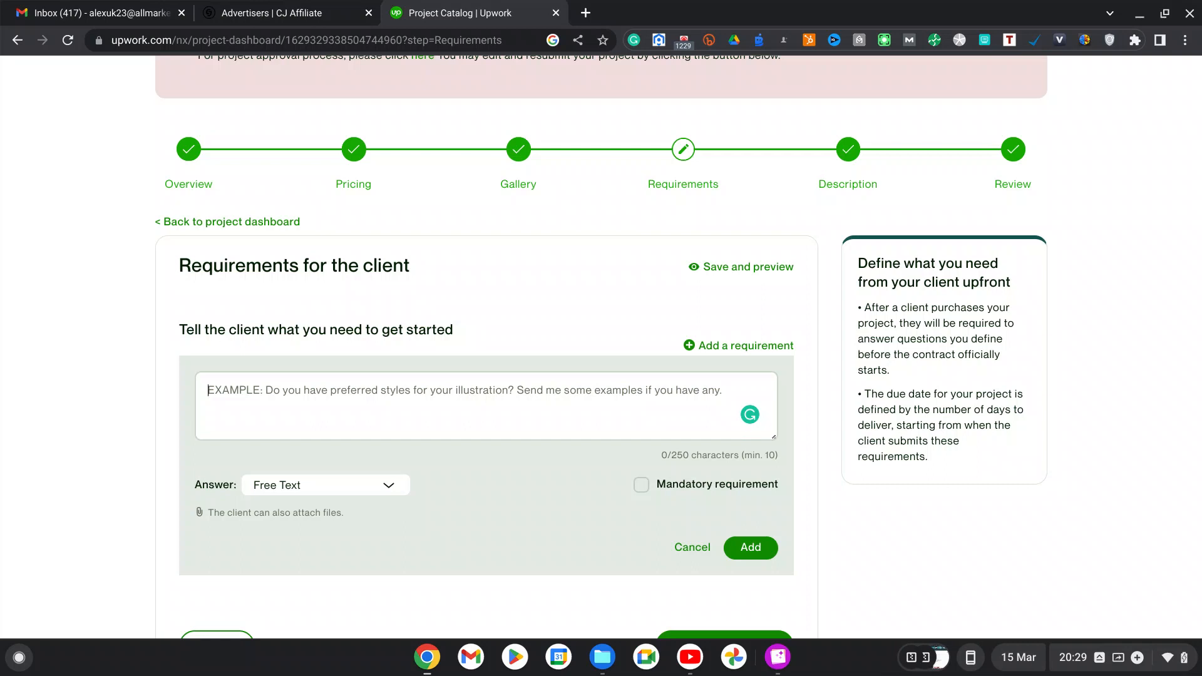
pyautogui.write('I w')
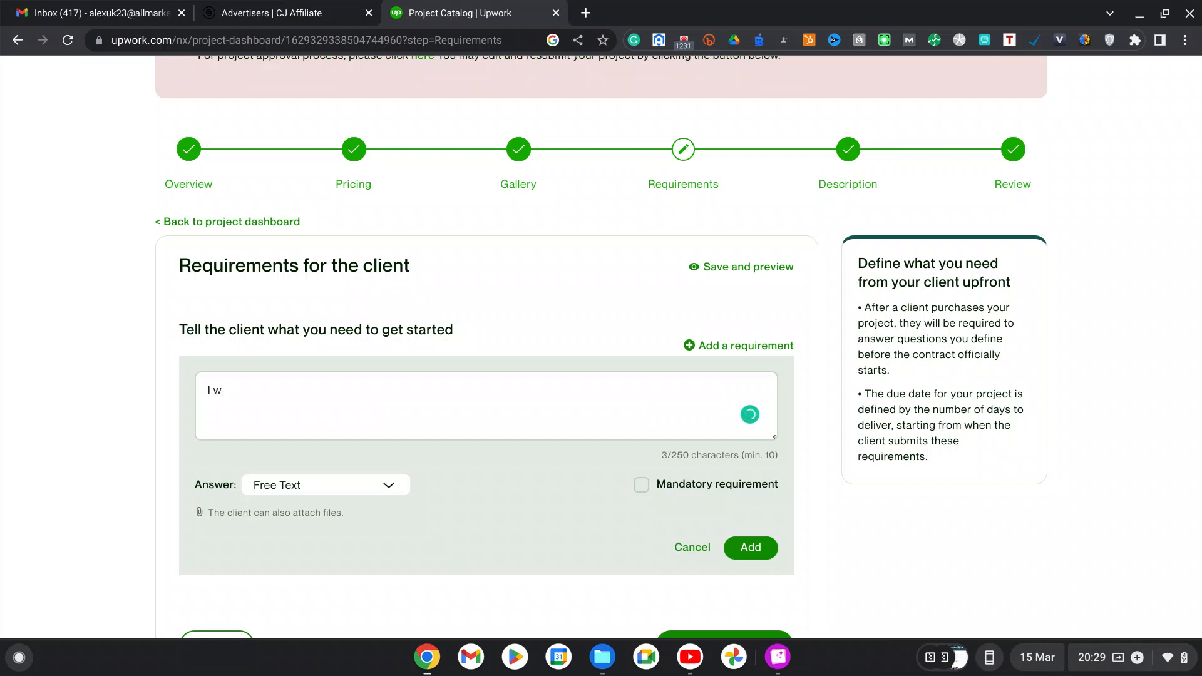
pyautogui.press('BackSpace')
pyautogui.press('BackSpace')
pyautogui.write('ll need of there business')
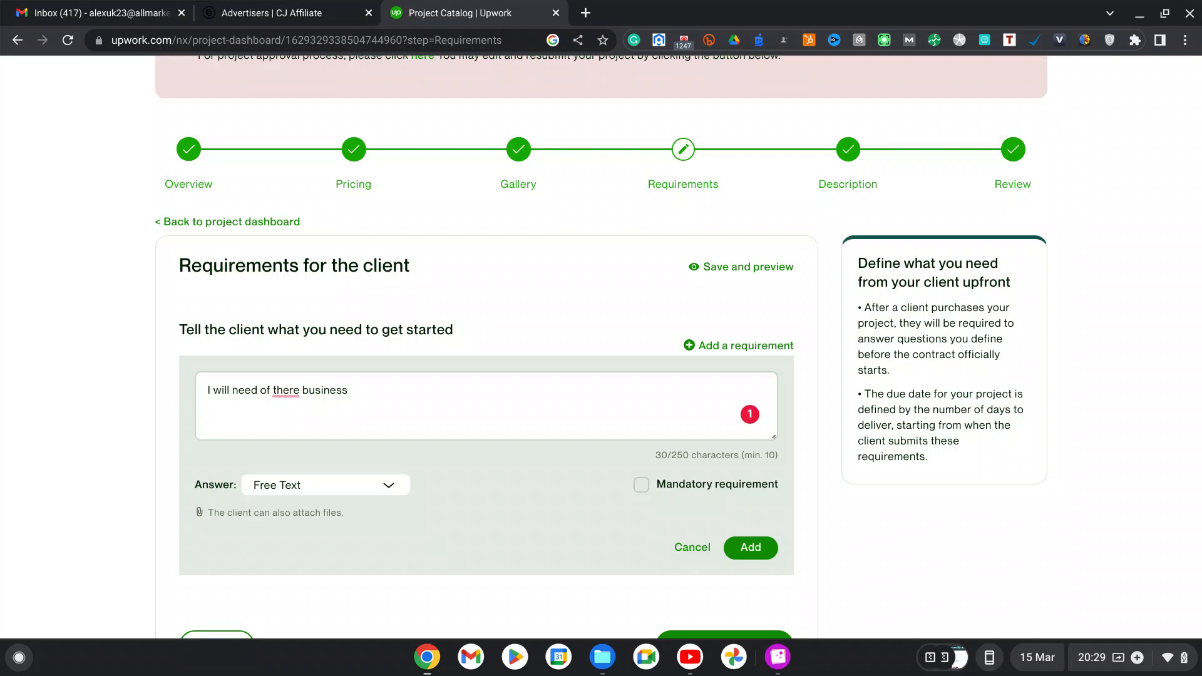
pyautogui.click(302, 394)
pyautogui.press('BackSpace')
pyautogui.press('BackSpace')
pyautogui.press('BackSpace')
pyautogui.write('ir business ')
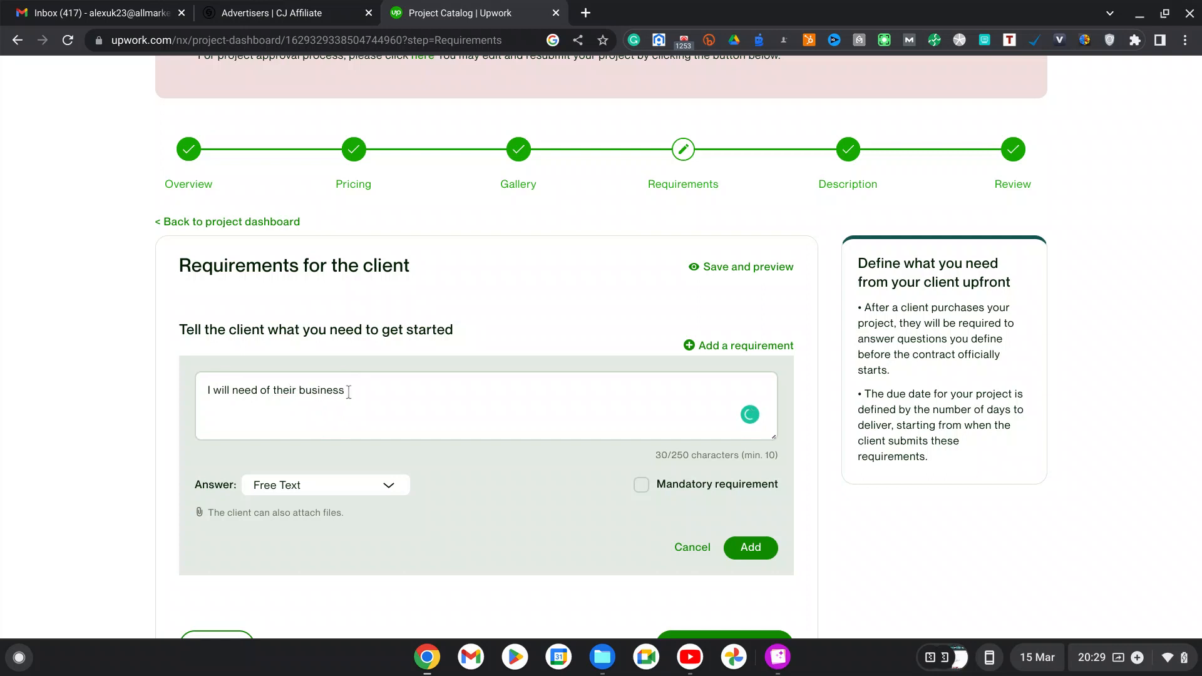
# Extend the requirement text with "and product or service they have to offer so I can generate reliable leads"
pyautogui.write('and product or service on ')
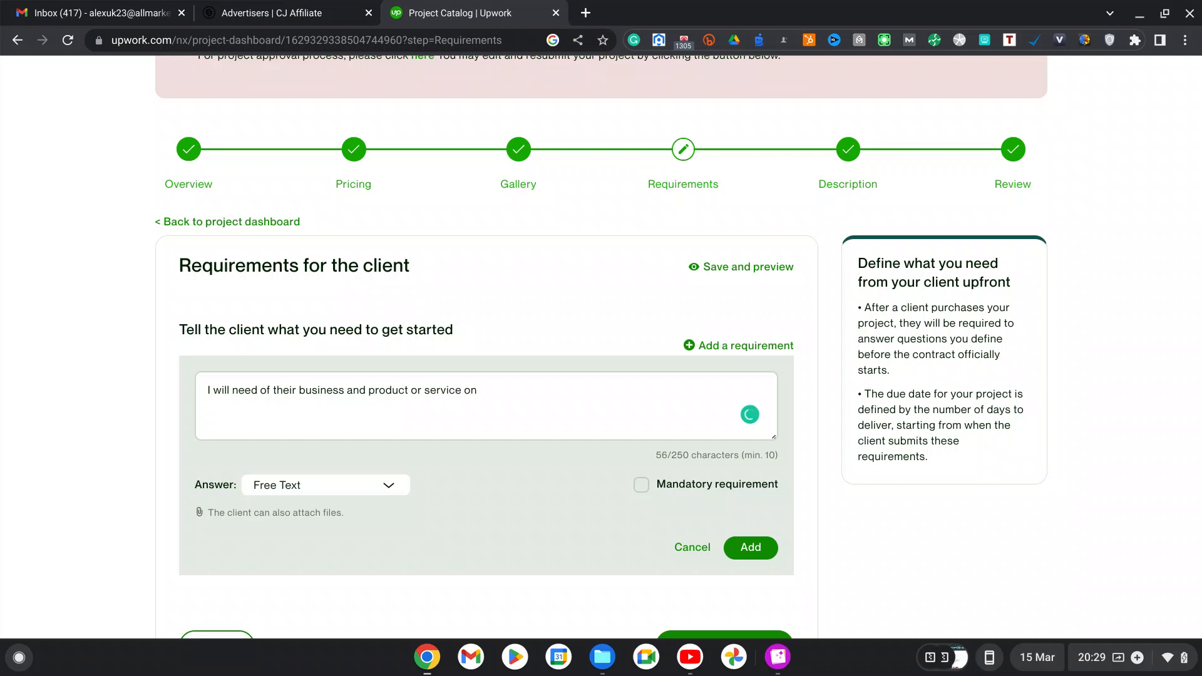
pyautogui.write('o')
pyautogui.press('BackSpace')
pyautogui.write('y have')
pyautogui.write('to offer so I ca')
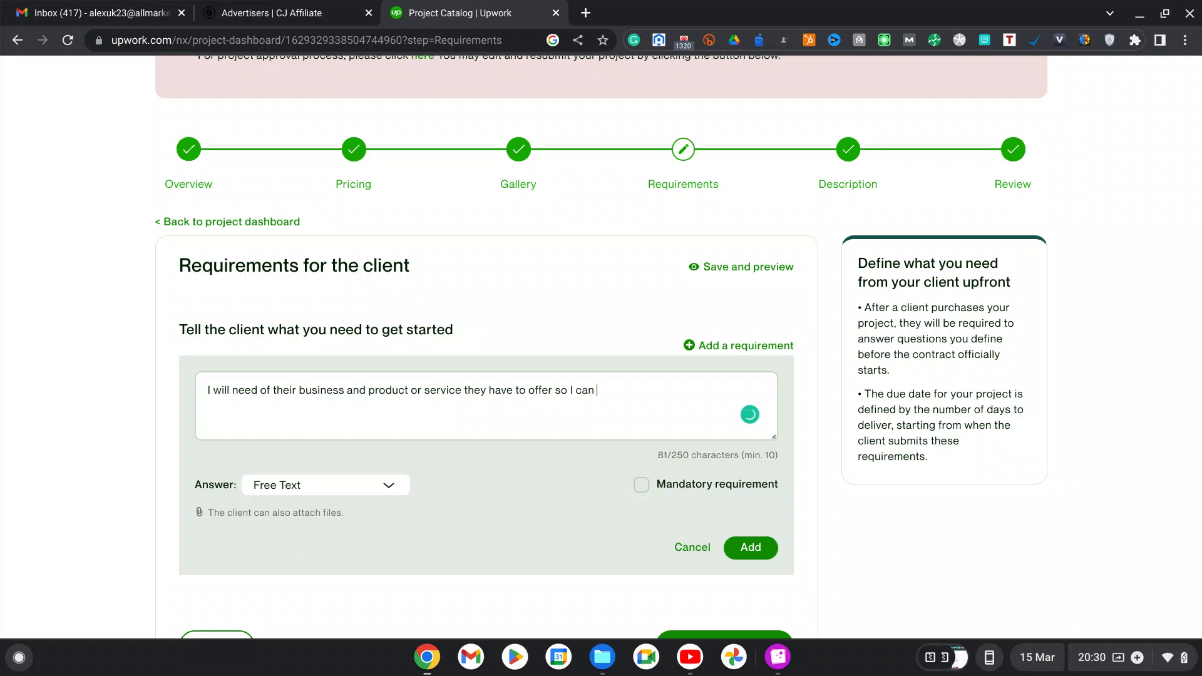
pyautogui.write('n generate')
pyautogui.write('reliable lead')
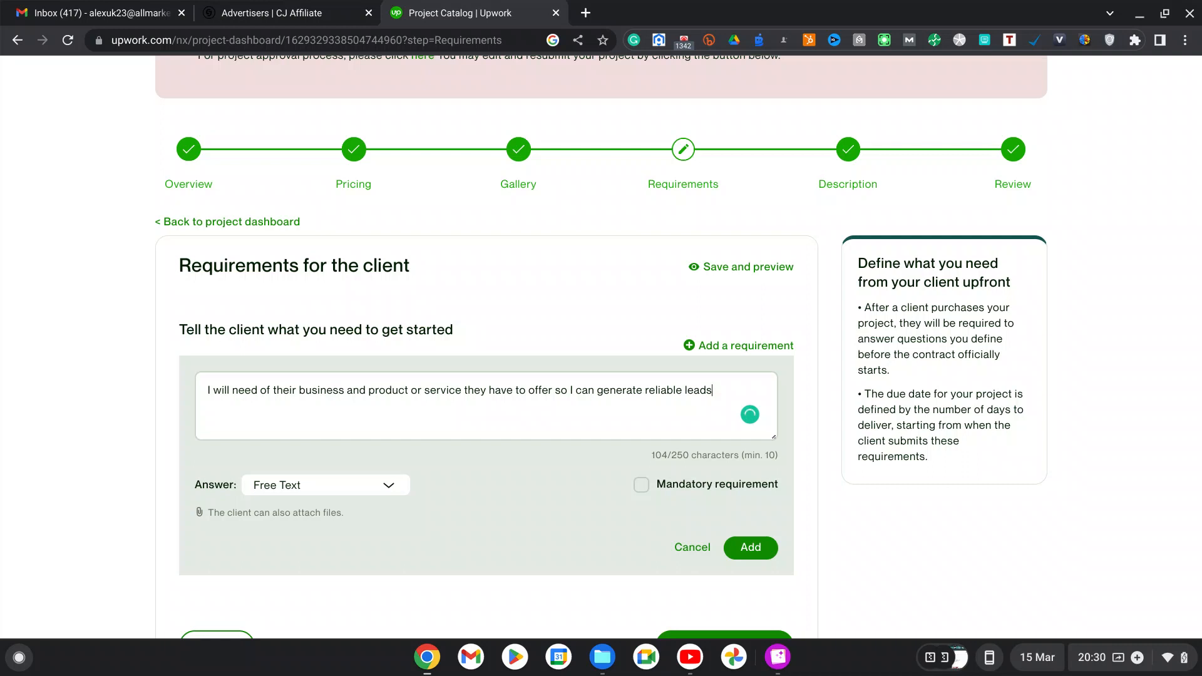
pyautogui.write('s')
# Accept the grammar suggestions that insert "the" before "product" and remove "of" after "need"
pyautogui.moveTo(389, 392)
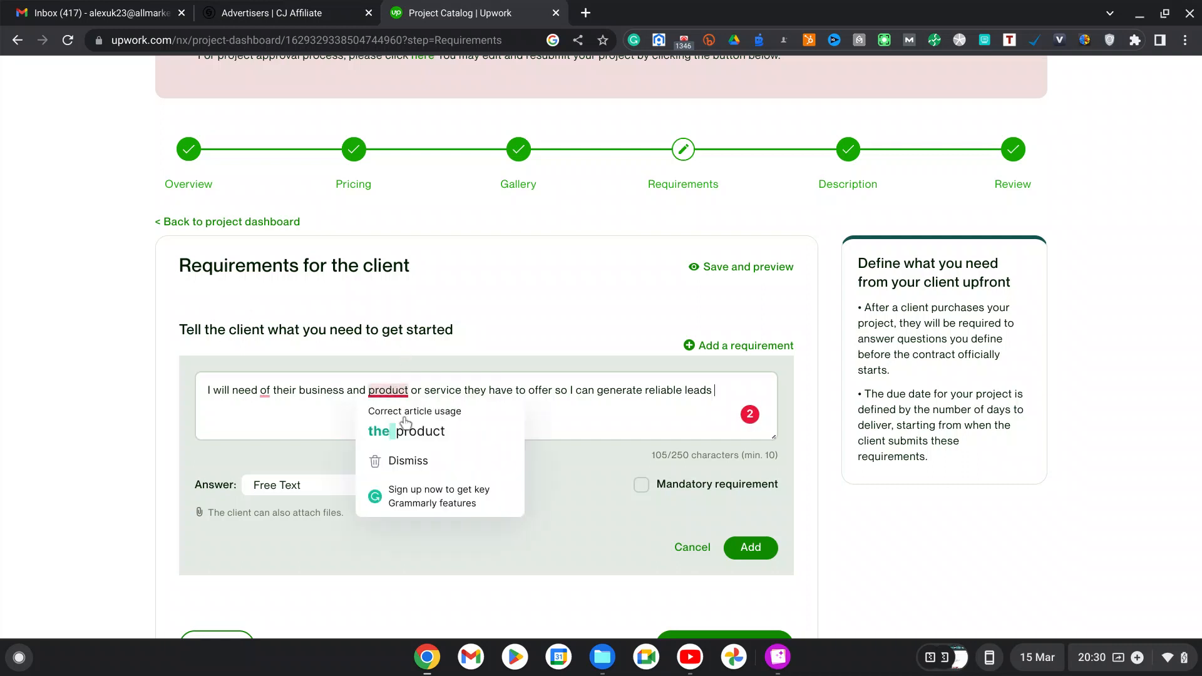
pyautogui.click(413, 431)
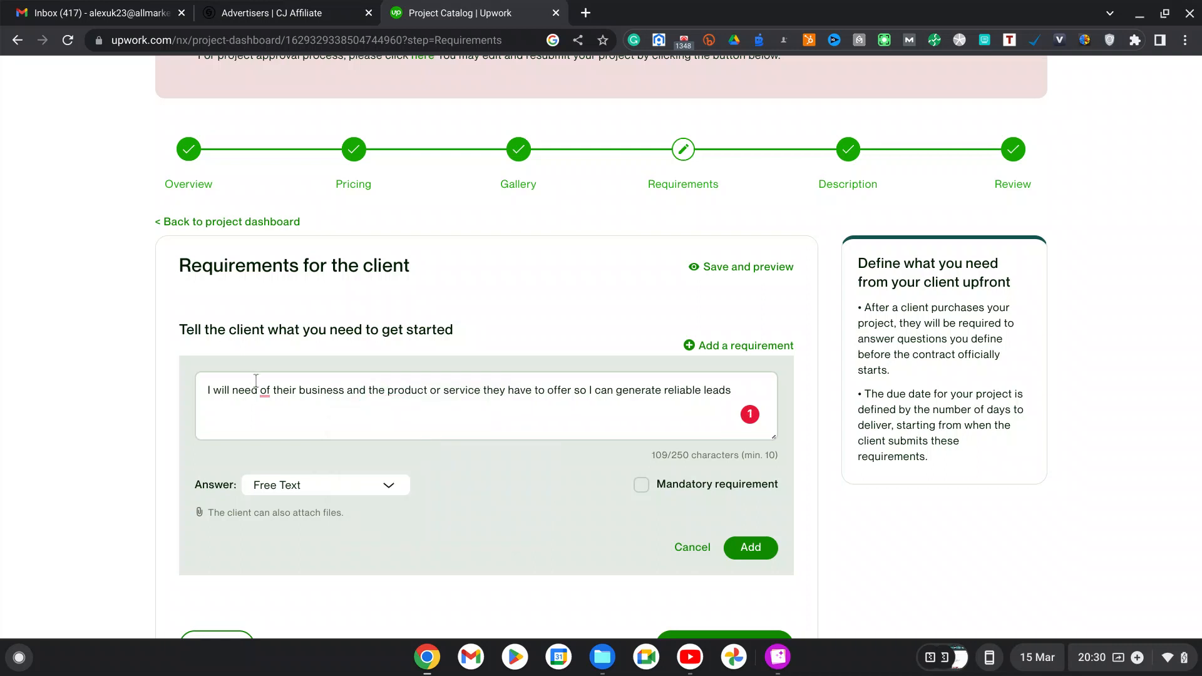
pyautogui.moveTo(271, 391)
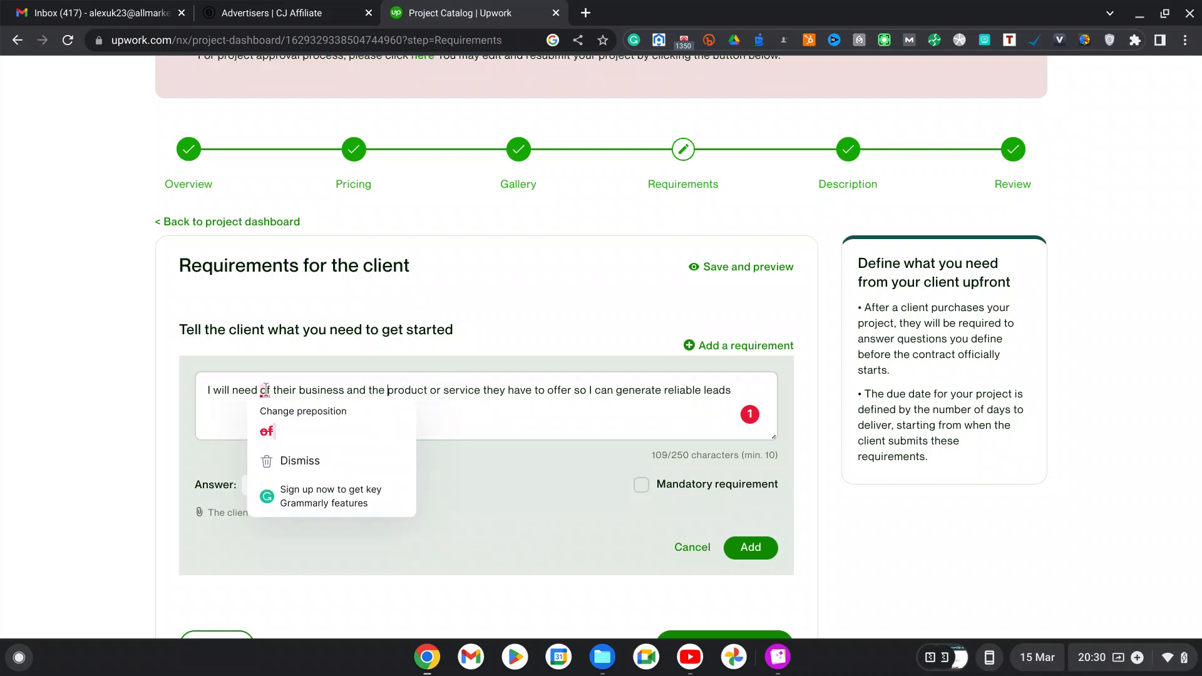
pyautogui.click(275, 435)
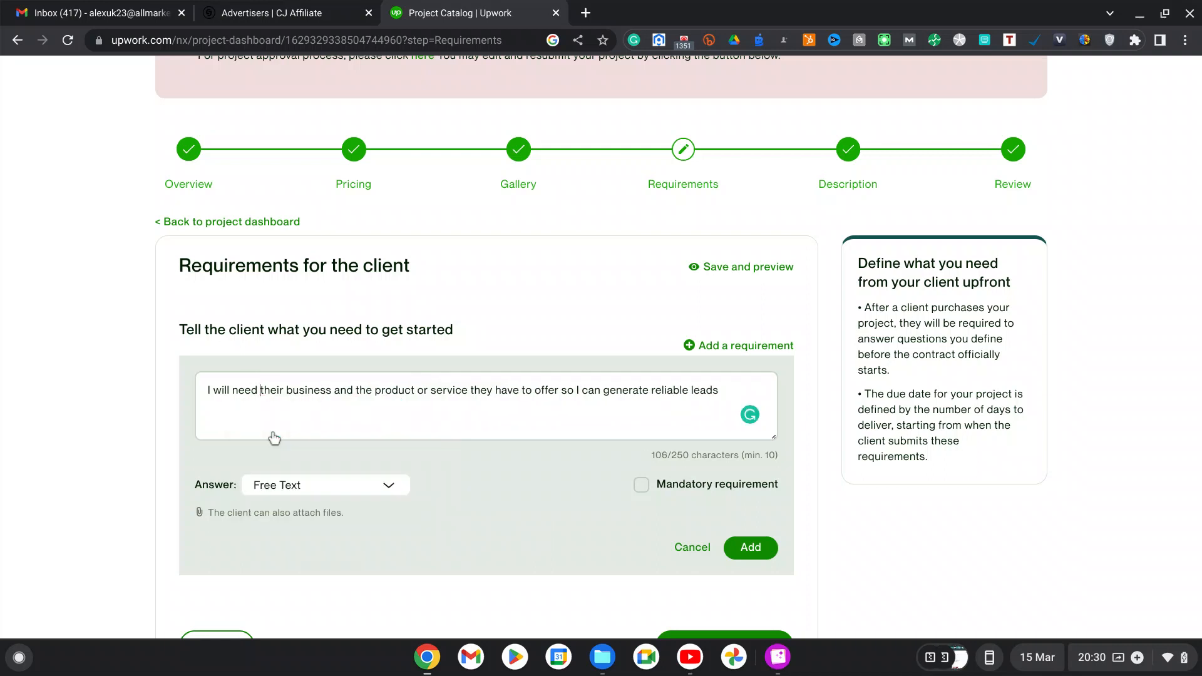
# Insert "to know details of" before "their business" in the requirement text
pyautogui.click(261, 390)
pyautogui.write('to know ')
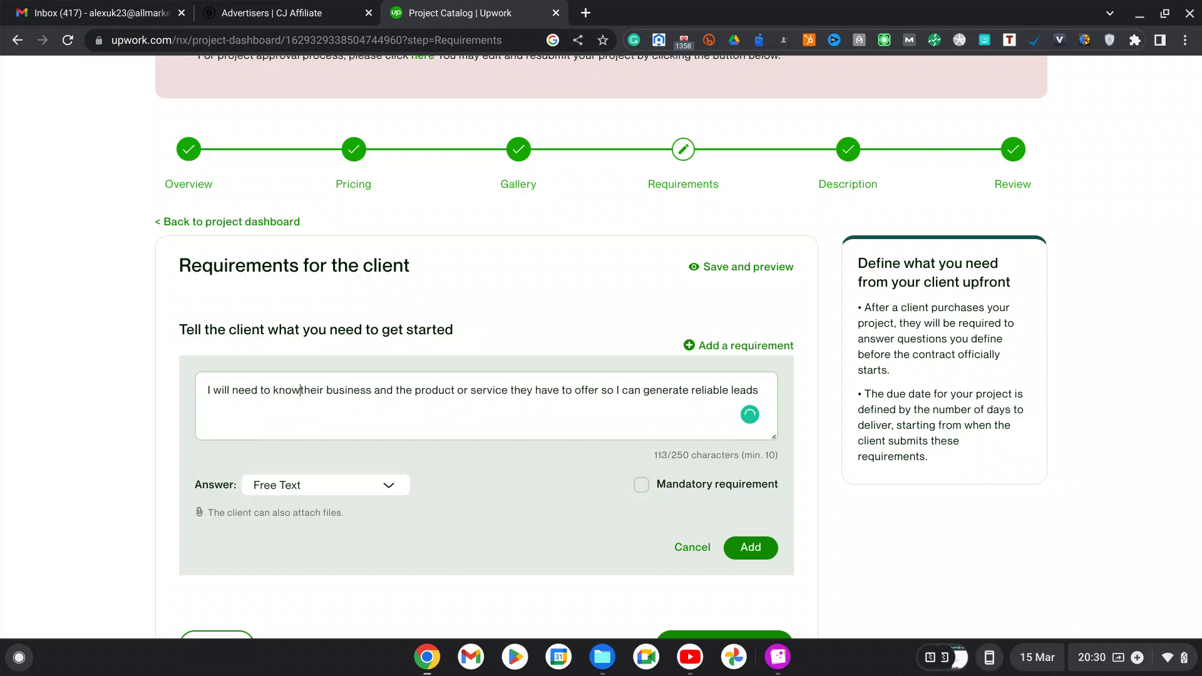
pyautogui.write('det')
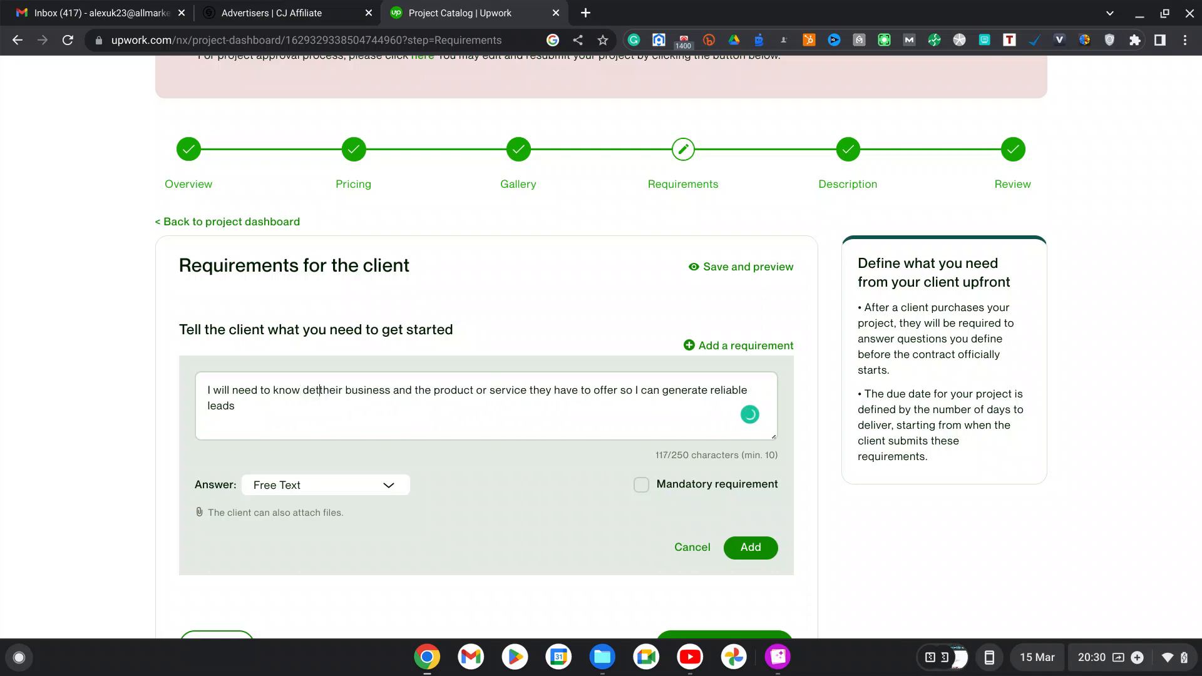
pyautogui.write('ails ')
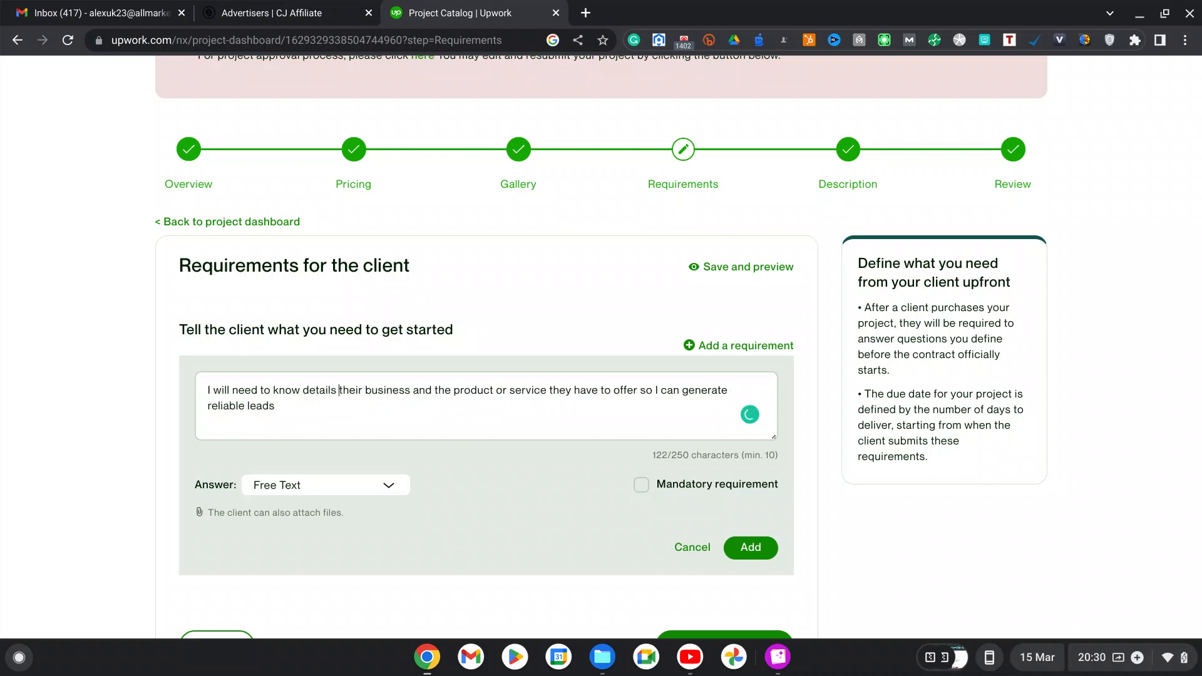
pyautogui.write('of their bu')
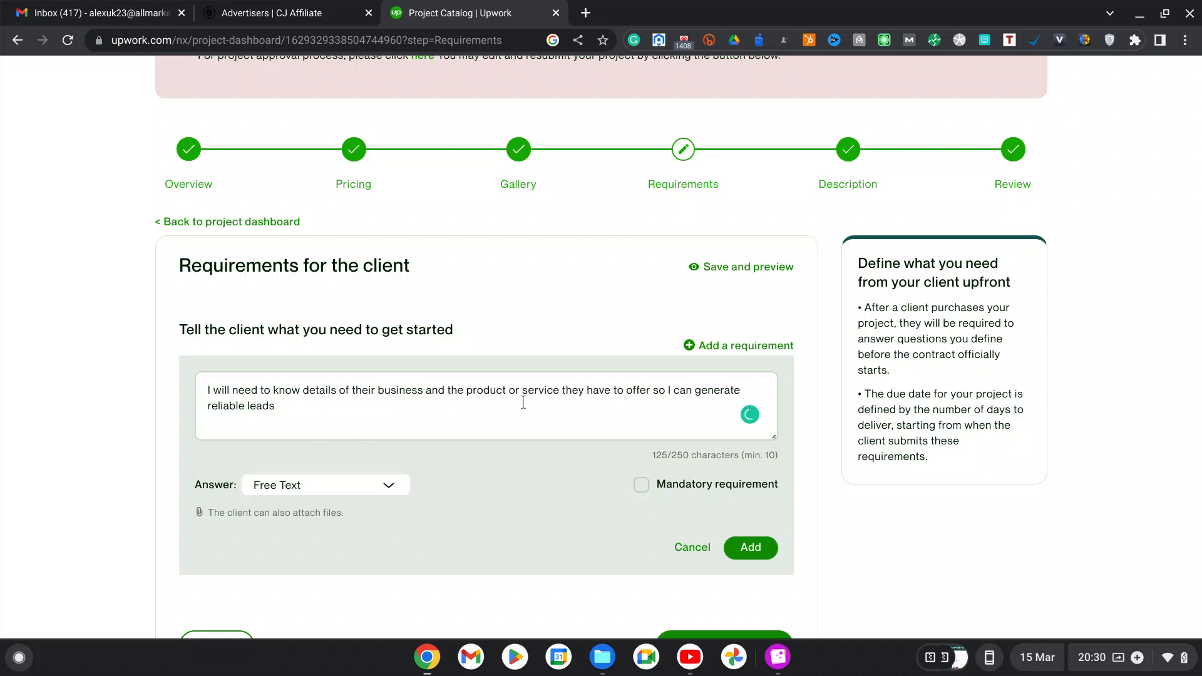
# Make "product" and "service" plural in the client requirement text
pyautogui.write('s')
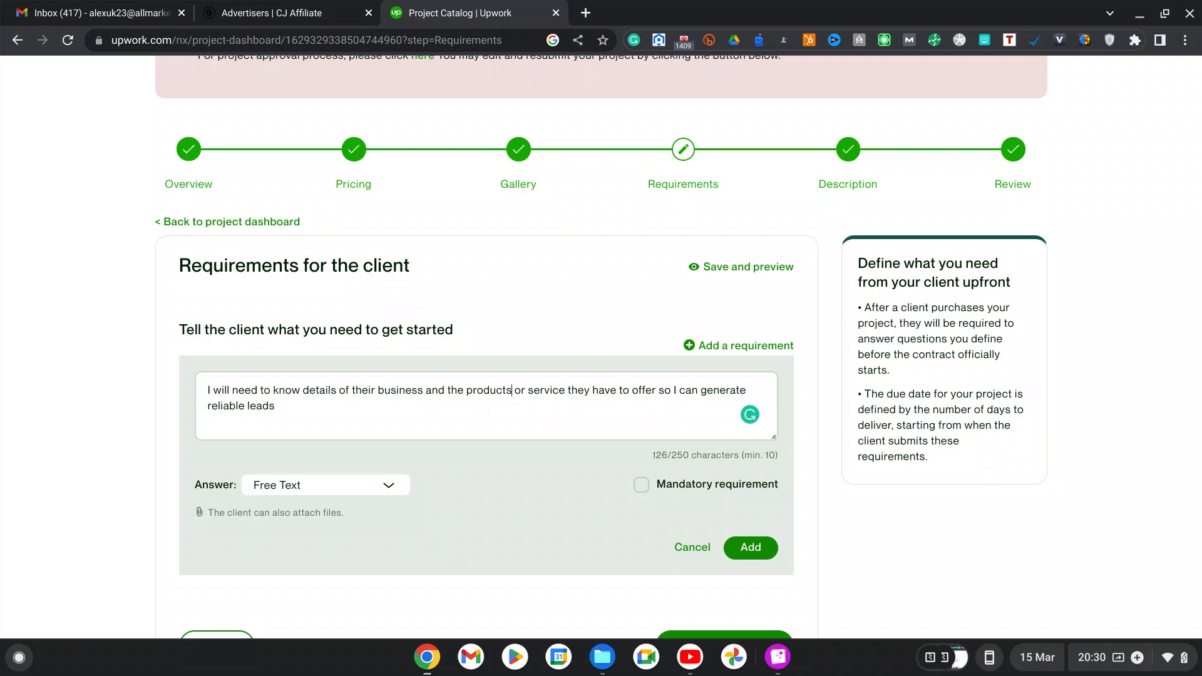
pyautogui.click(566, 390)
pyautogui.write('s')
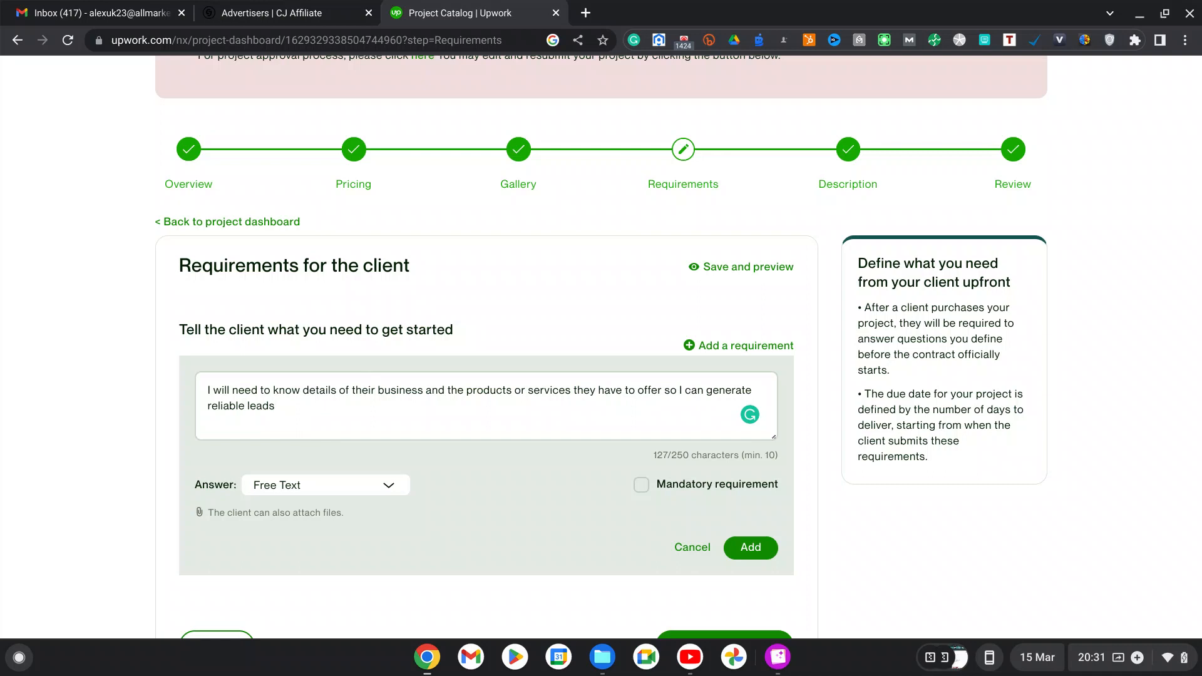
# Append "and I will require a contact number just incase I require more" to the requirement text
pyautogui.write('and ')
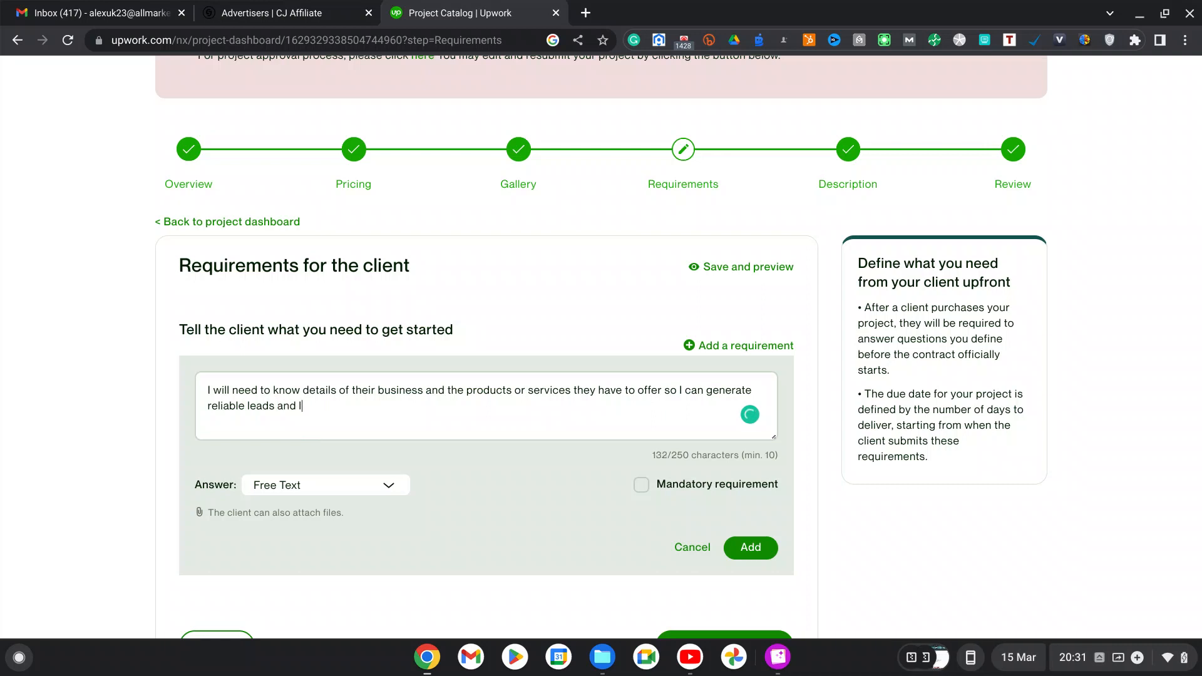
pyautogui.write('I')
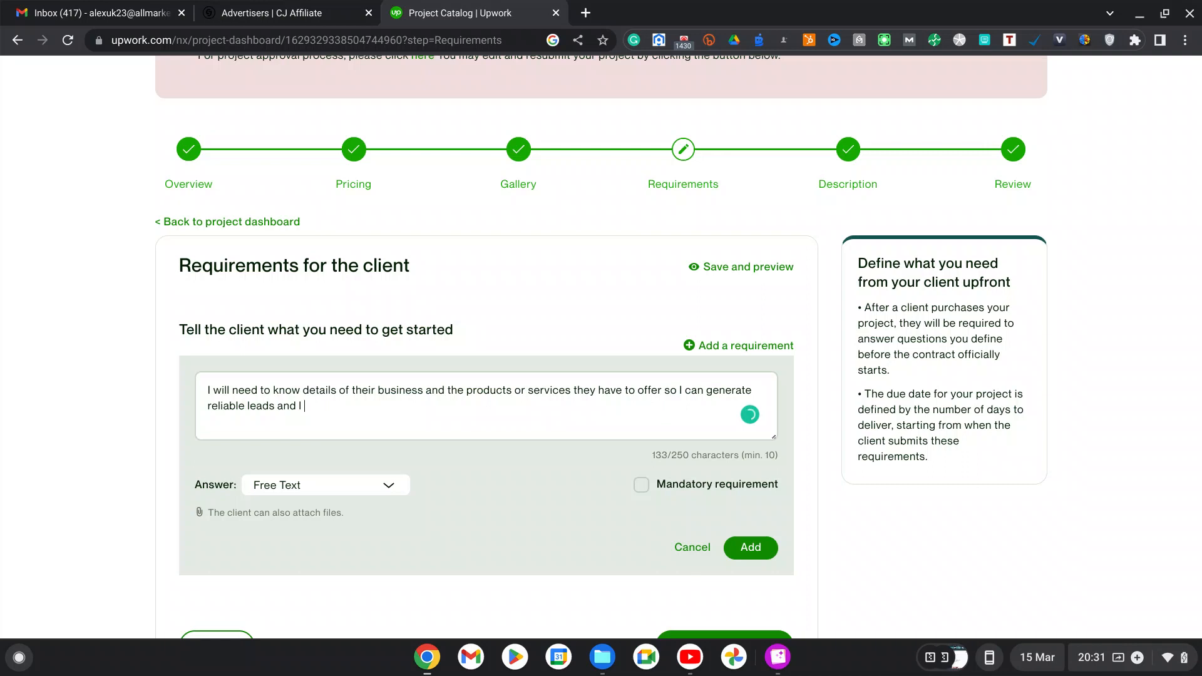
pyautogui.write(' will require a contact number just ')
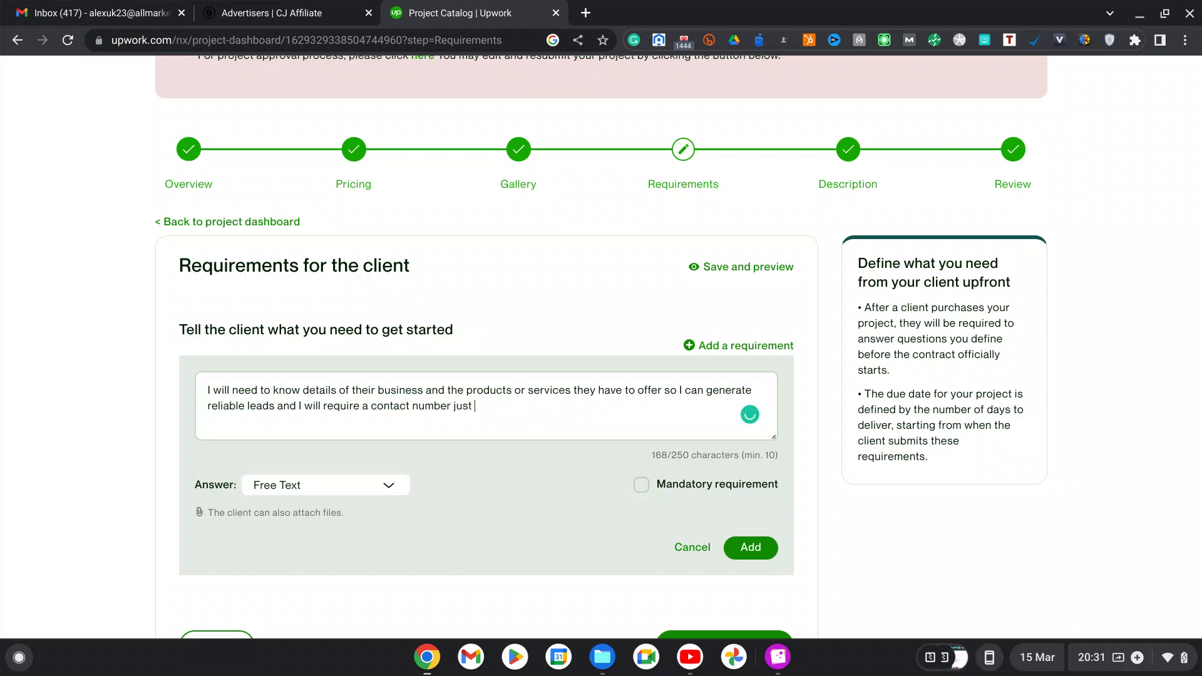
pyautogui.write('incase ')
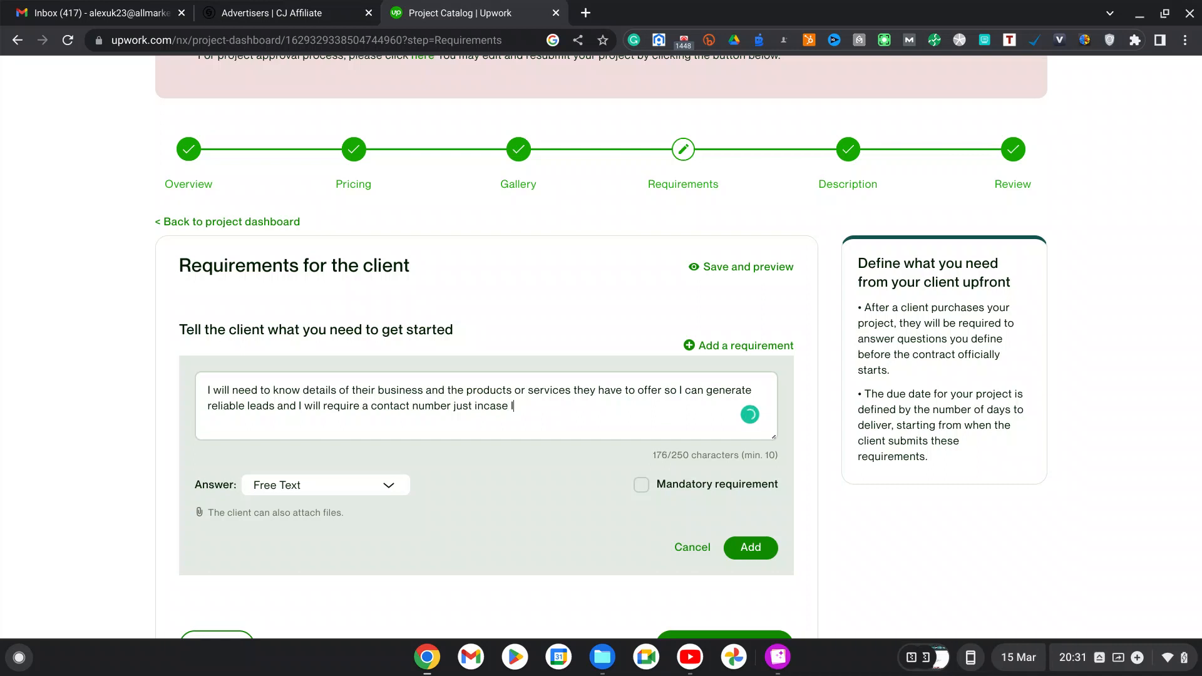
pyautogui.write('I ')
pyautogui.write('requir')
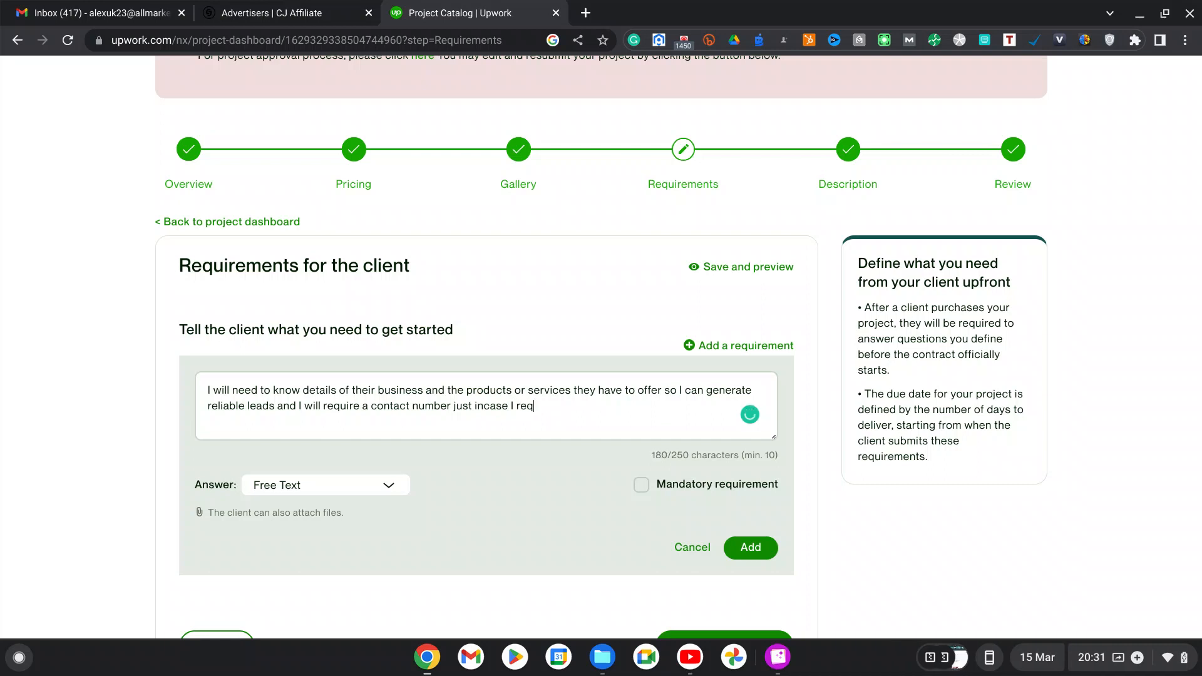
pyautogui.write('e som')
pyautogui.press('BackSpace')
pyautogui.press('BackSpace')
pyautogui.press('BackSpace')
pyautogui.press('BackSpace')
pyautogui.press('BackSpace')
pyautogui.write('more')
pyautogui.press('BackSpace')
pyautogui.press('BackSpace')
pyautogui.press('BackSpace')
pyautogui.press('BackSpace')
pyautogui.write('more')
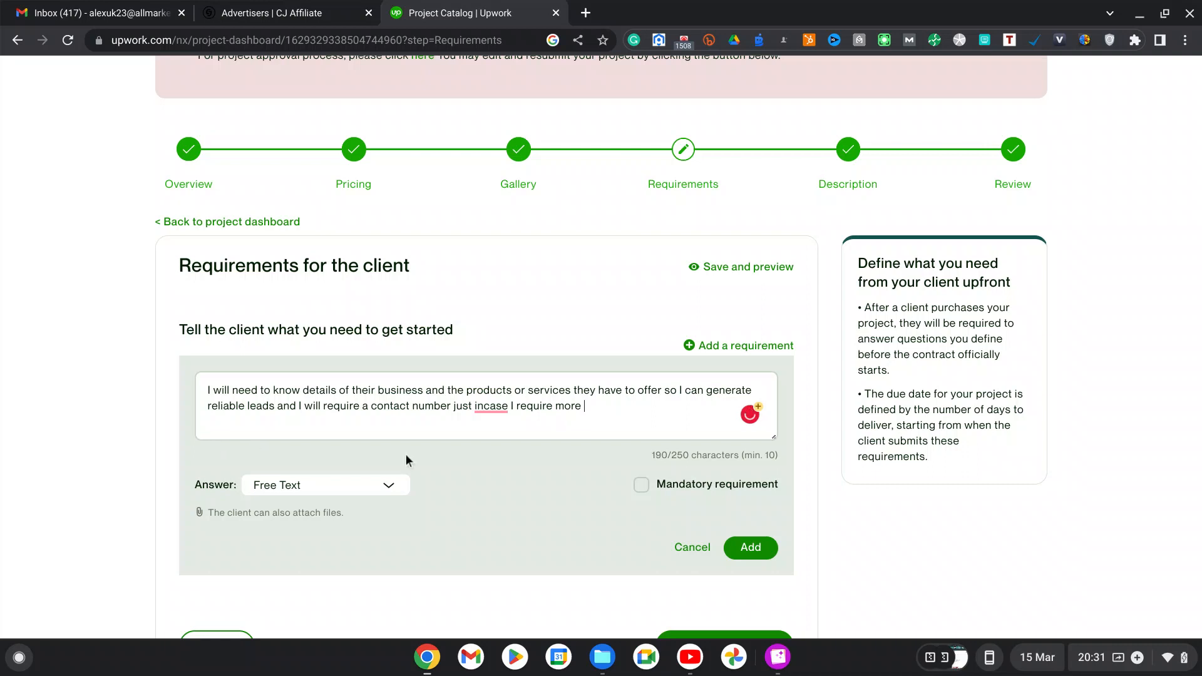
# Accept the spelling correction "in case" and append "imformation" to the requirement text
pyautogui.moveTo(488, 414)
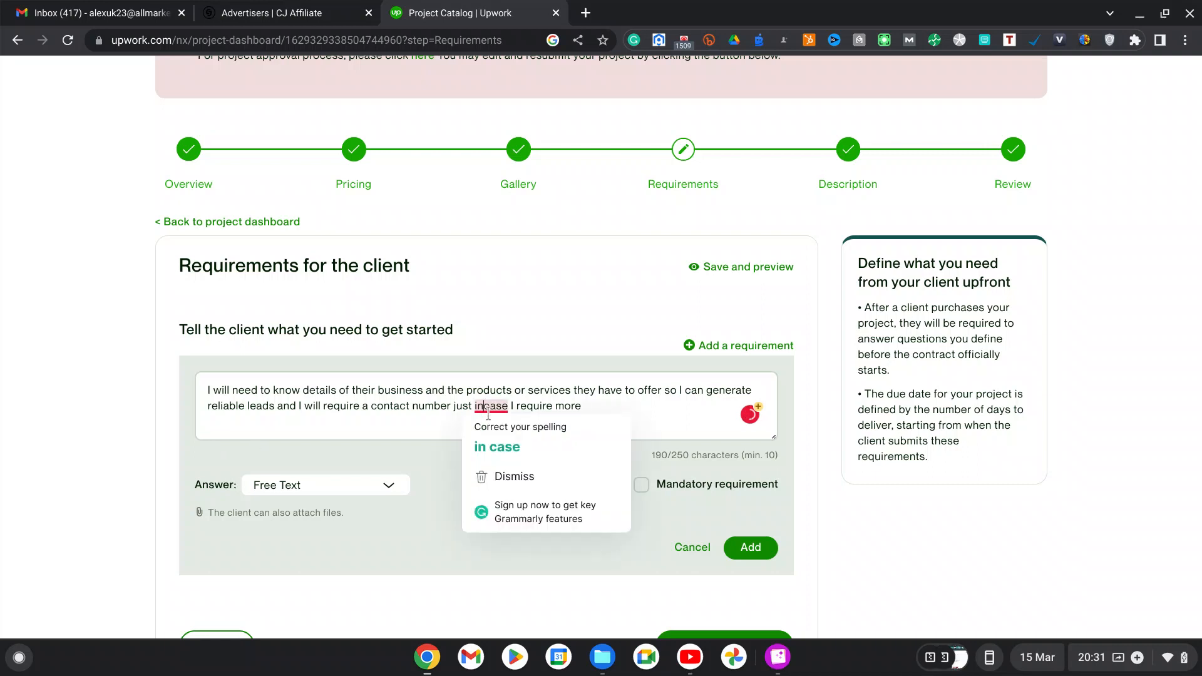
pyautogui.click(504, 446)
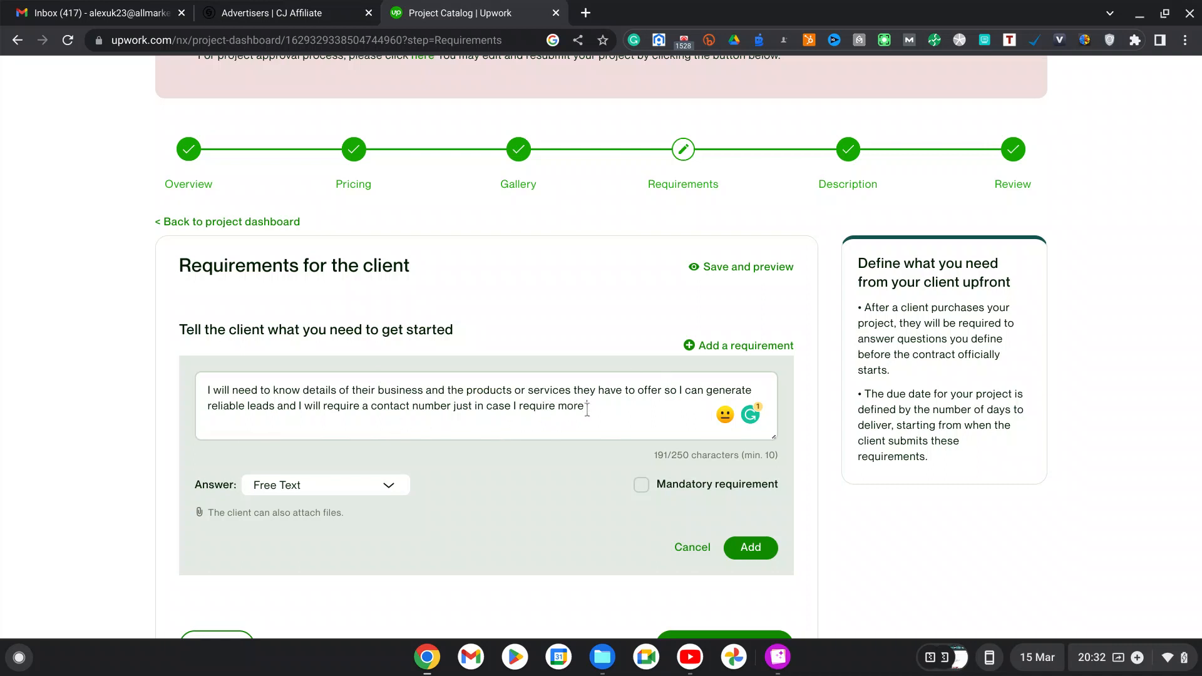
pyautogui.write('imformation')
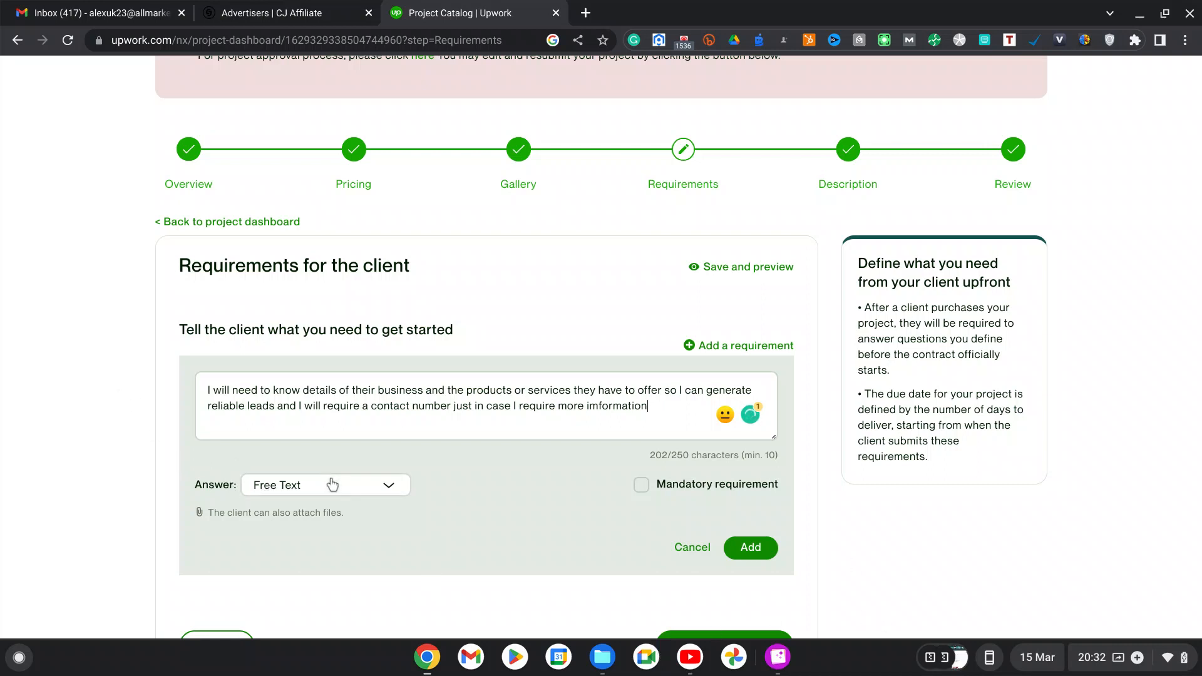
# Keep Free Text as the answer type and correct the spelling of "imformation" to "information"
pyautogui.click(391, 489)
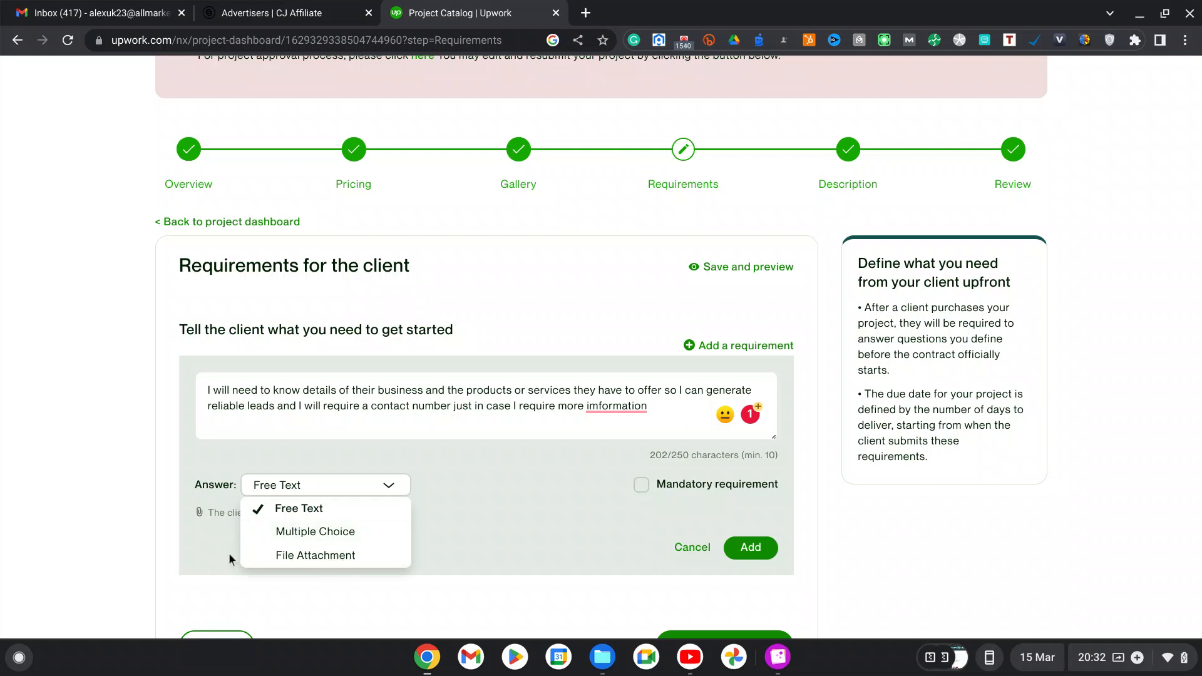
pyautogui.click(318, 510)
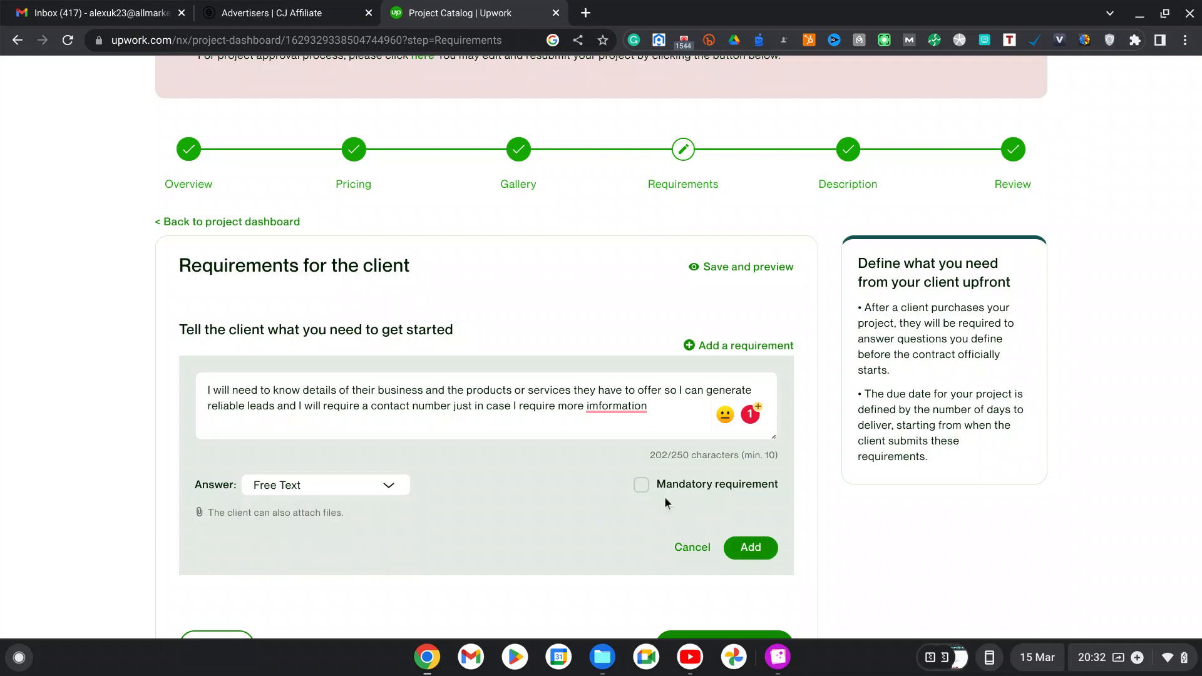
pyautogui.click(612, 406)
pyautogui.click(651, 445)
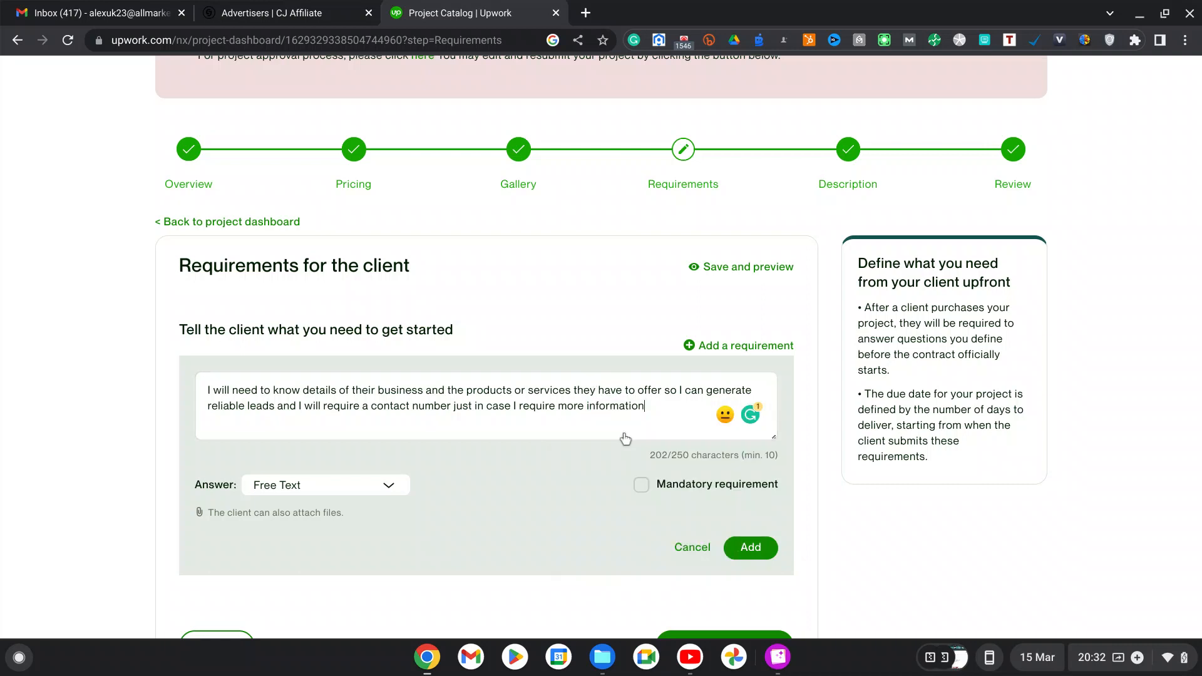
# Add the requirement as mandatory and save the requirements to continue to the project description
pyautogui.click(641, 486)
pyautogui.click(753, 552)
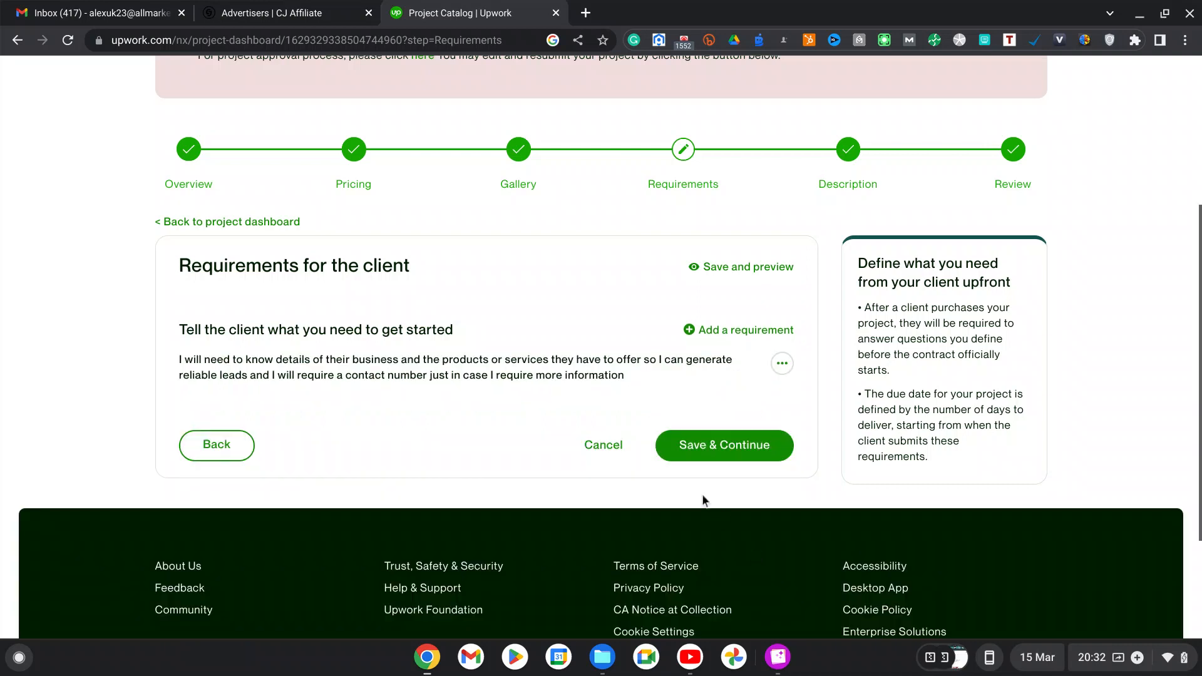
pyautogui.click(727, 450)
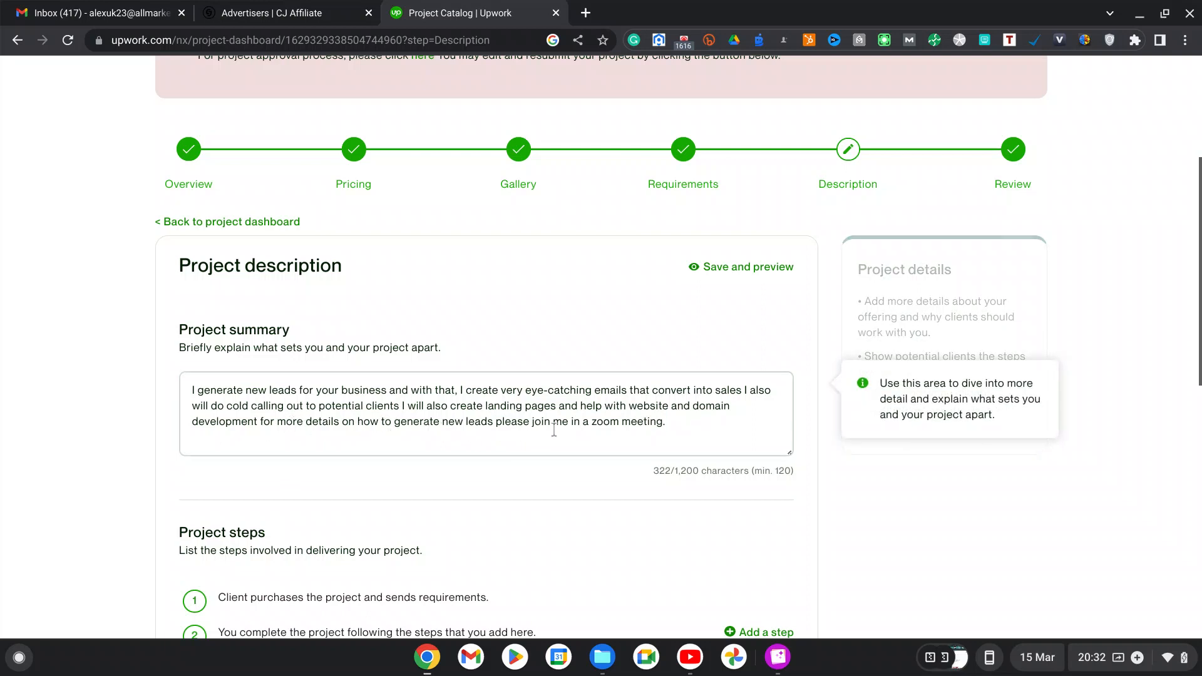
# Replace "for more details" with "if you would like to learn more" in the project summary
pyautogui.click(338, 422)
pyautogui.press('BackSpace')
pyautogui.press('BackSpace')
pyautogui.press('BackSpace')
pyautogui.press('BackSpace')
pyautogui.press('BackSpace')
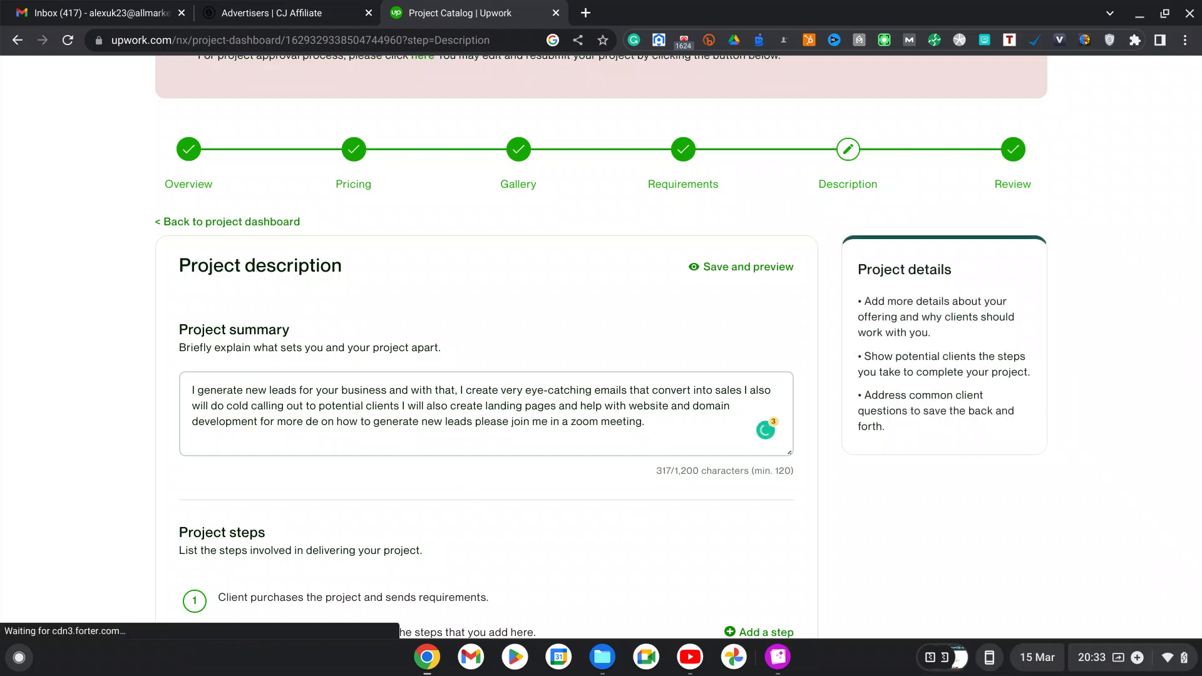
pyautogui.press('BackSpace')
pyautogui.press('BackSpace')
pyautogui.press('BackSpace')
pyautogui.press('BackSpace')
pyautogui.press('BackSpace')
pyautogui.press('BackSpace')
pyautogui.press('BackSpace')
pyautogui.press('BackSpace')
pyautogui.press('BackSpace')
pyautogui.press('BackSpace')
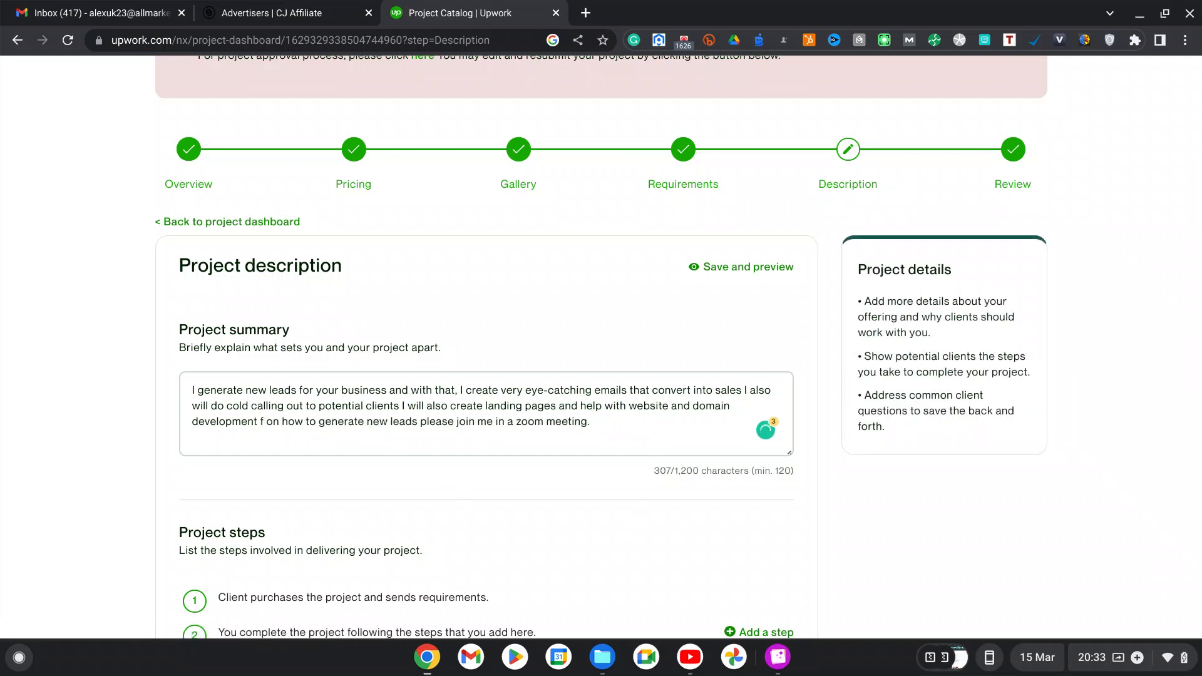
pyautogui.press('BackSpace')
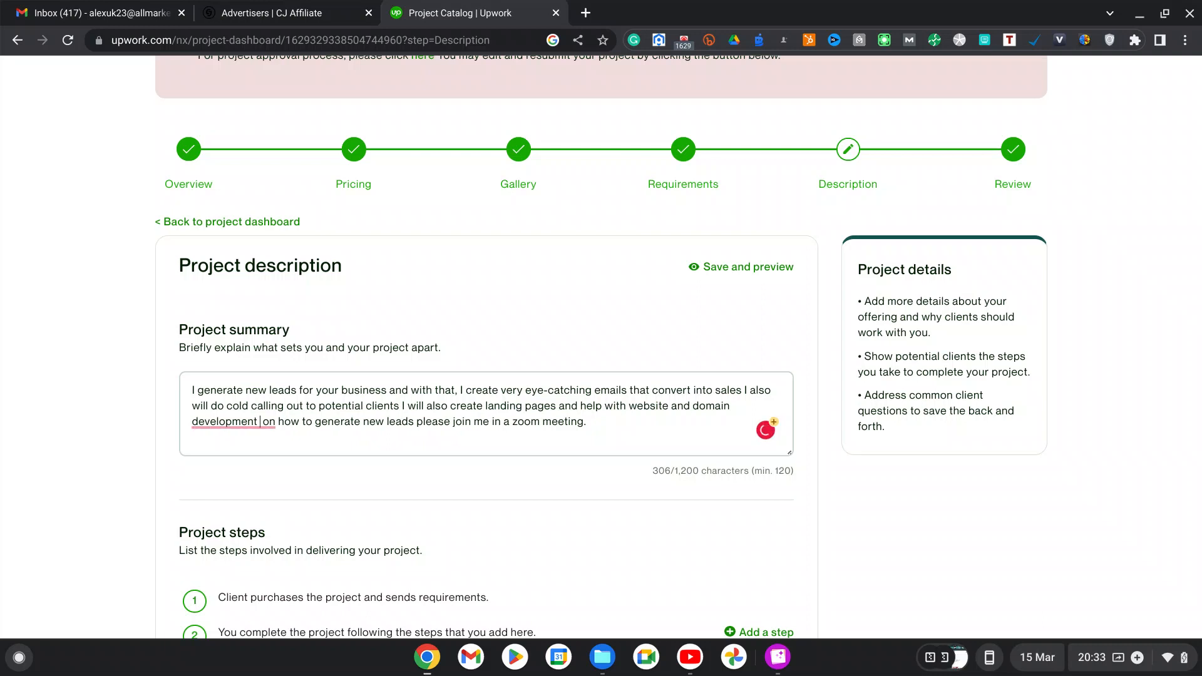
pyautogui.write('if y')
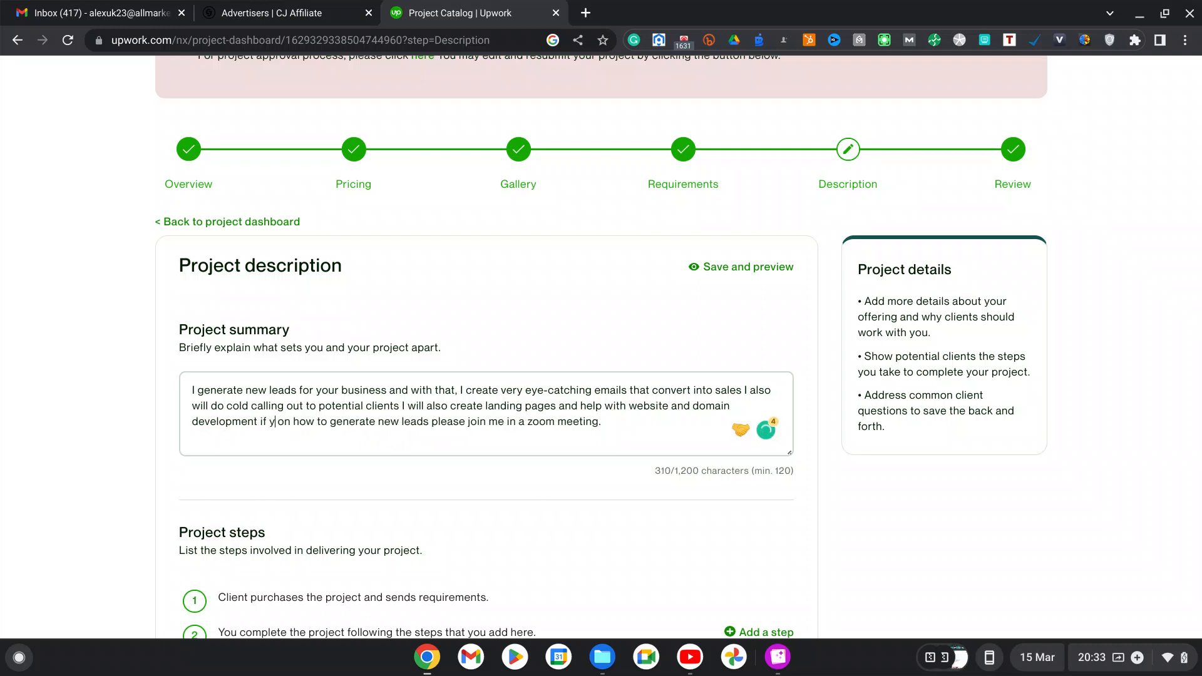
pyautogui.write('ou wo')
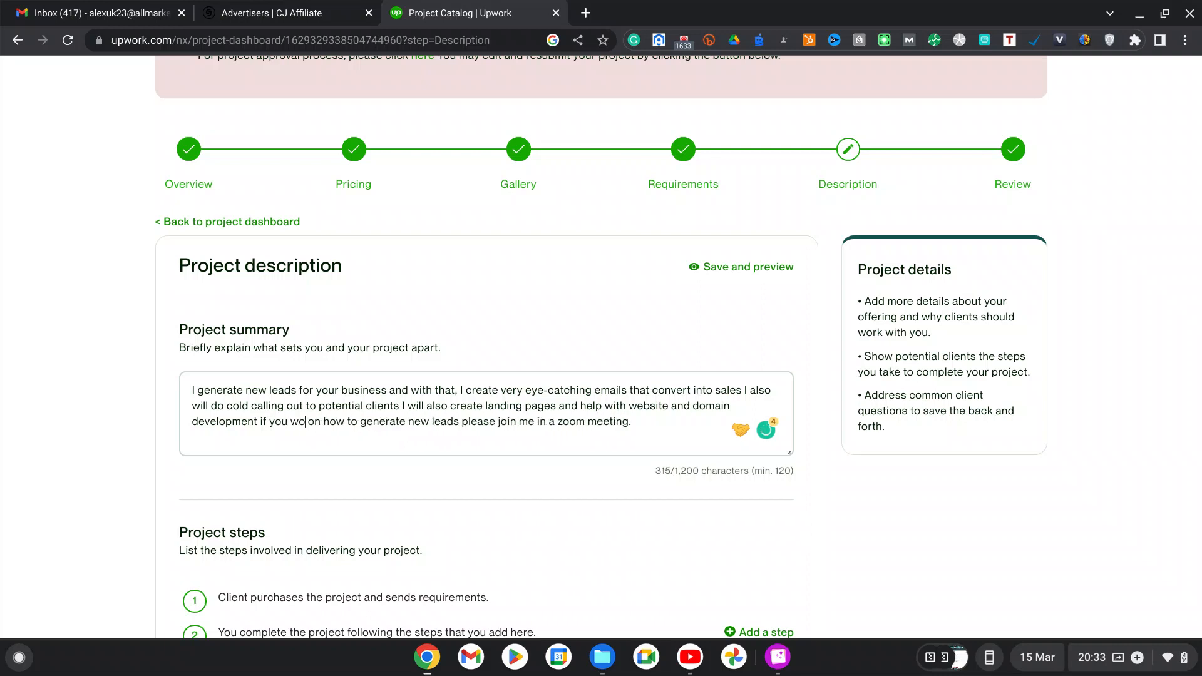
pyautogui.write('uld lik')
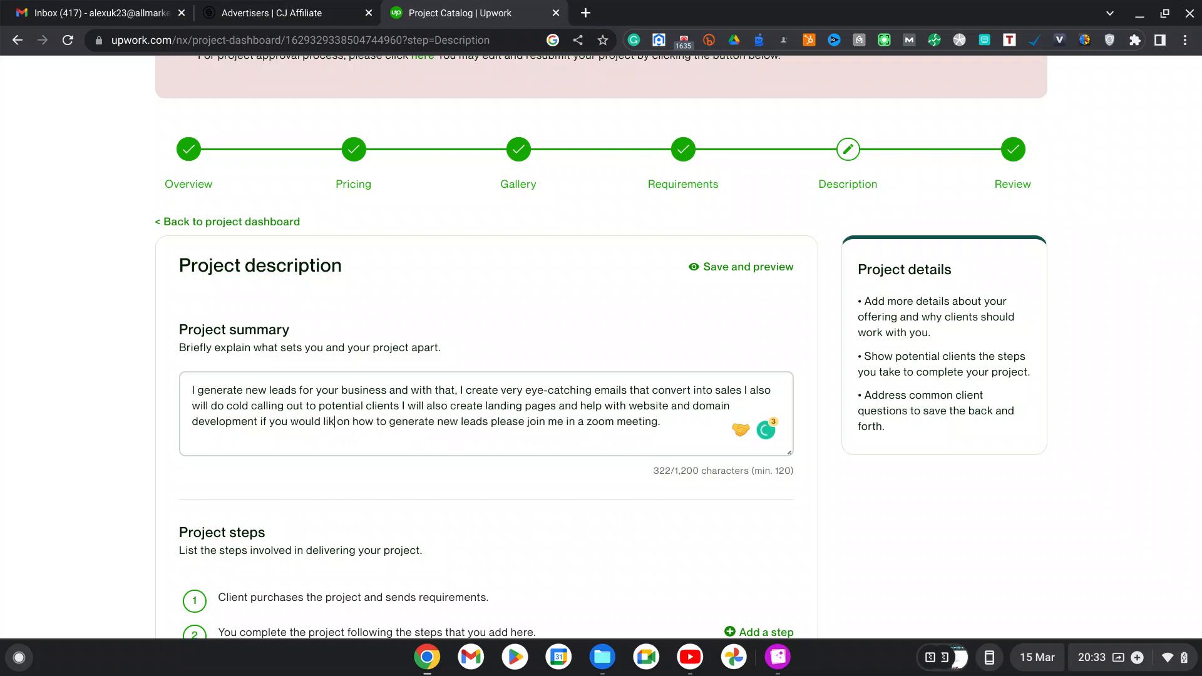
pyautogui.write('e to lear ')
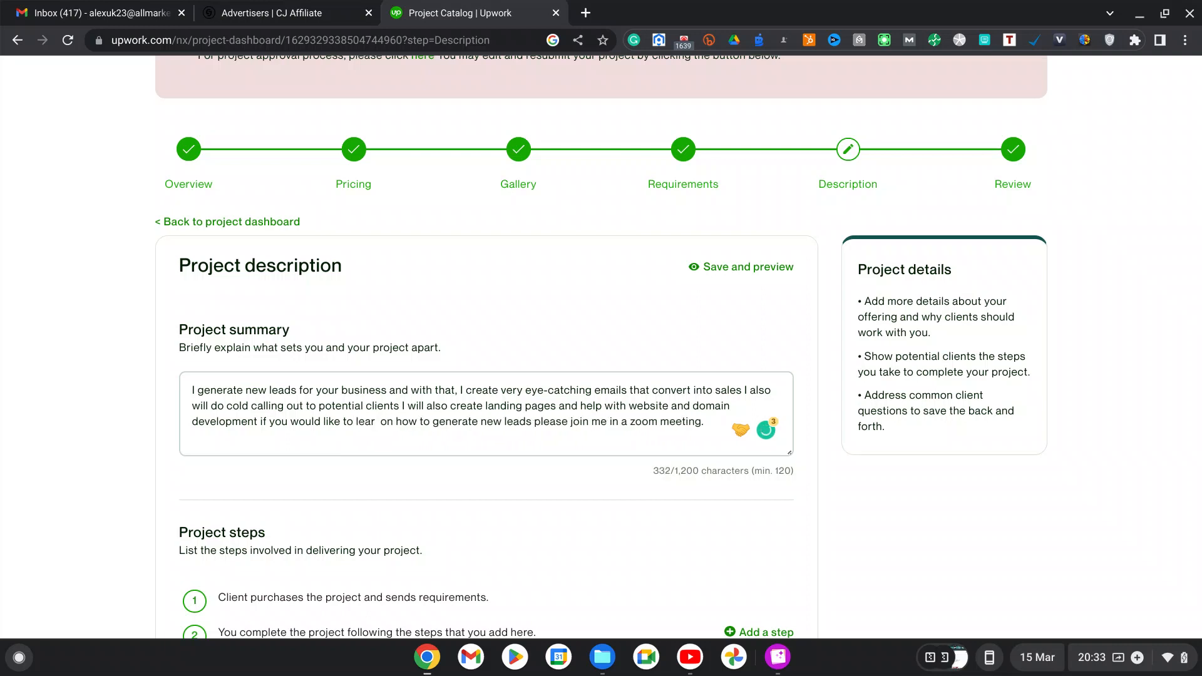
pyautogui.write('n')
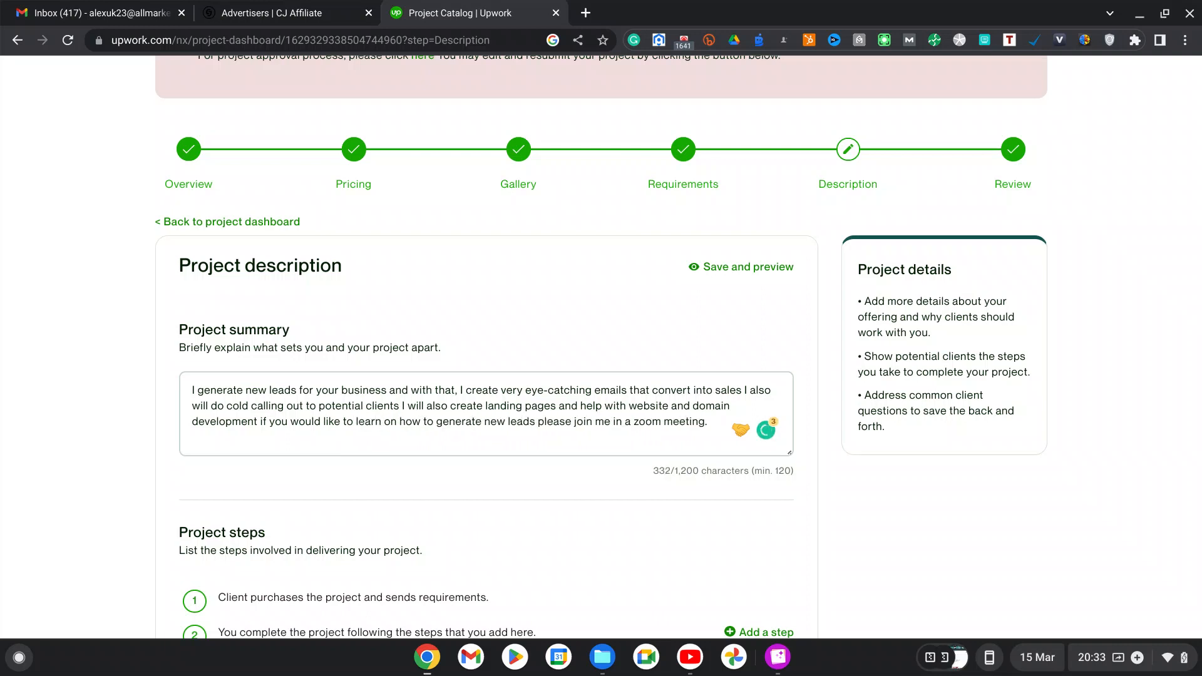
pyautogui.write('m')
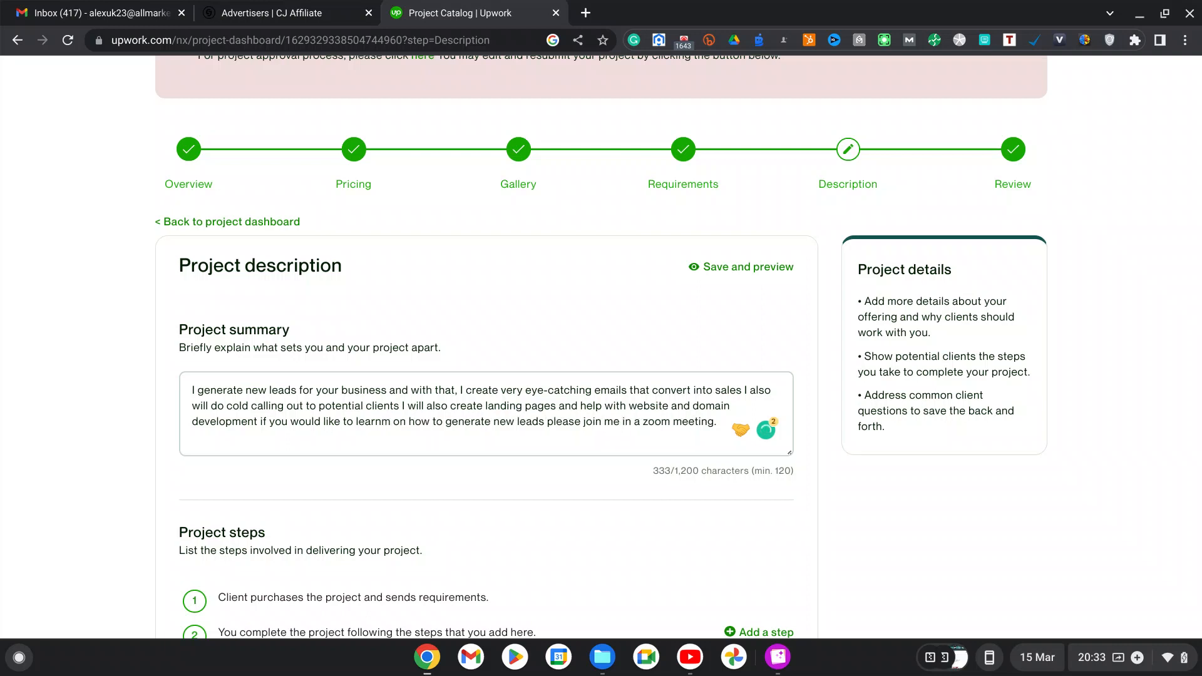
pyautogui.press('BackSpace')
pyautogui.write('more')
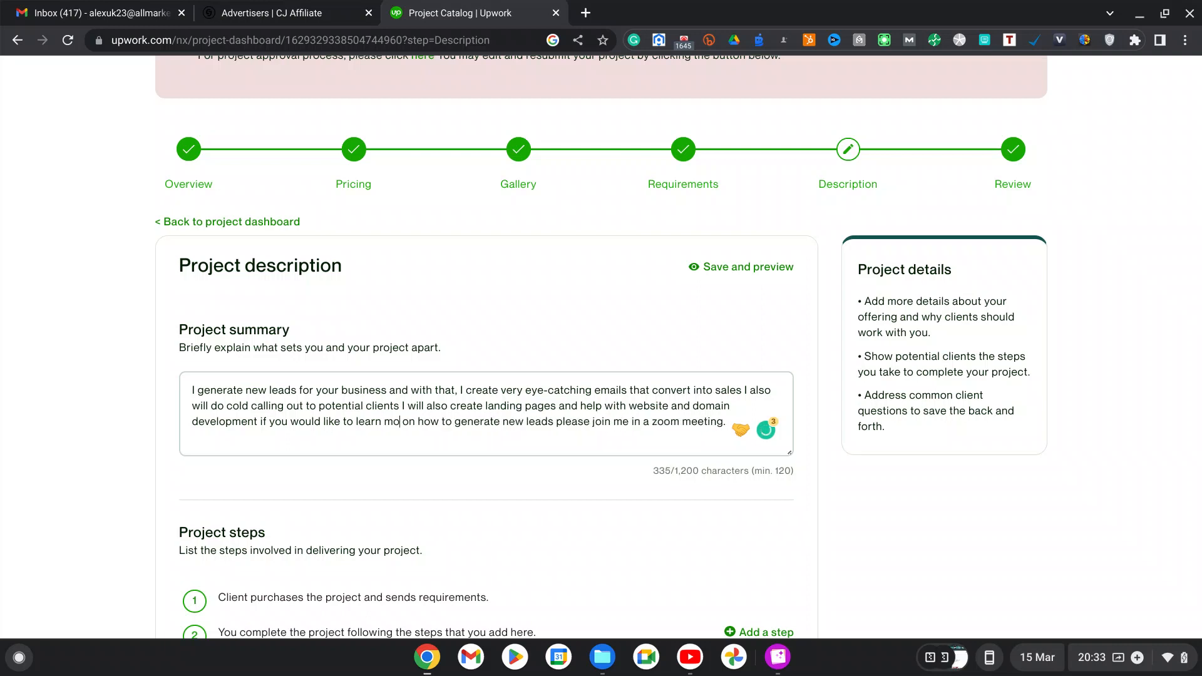
# Change "how to generate new leads" to "how I generate new leads" in the project summary
pyautogui.click(462, 426)
pyautogui.press('BackSpace')
pyautogui.press('BackSpace')
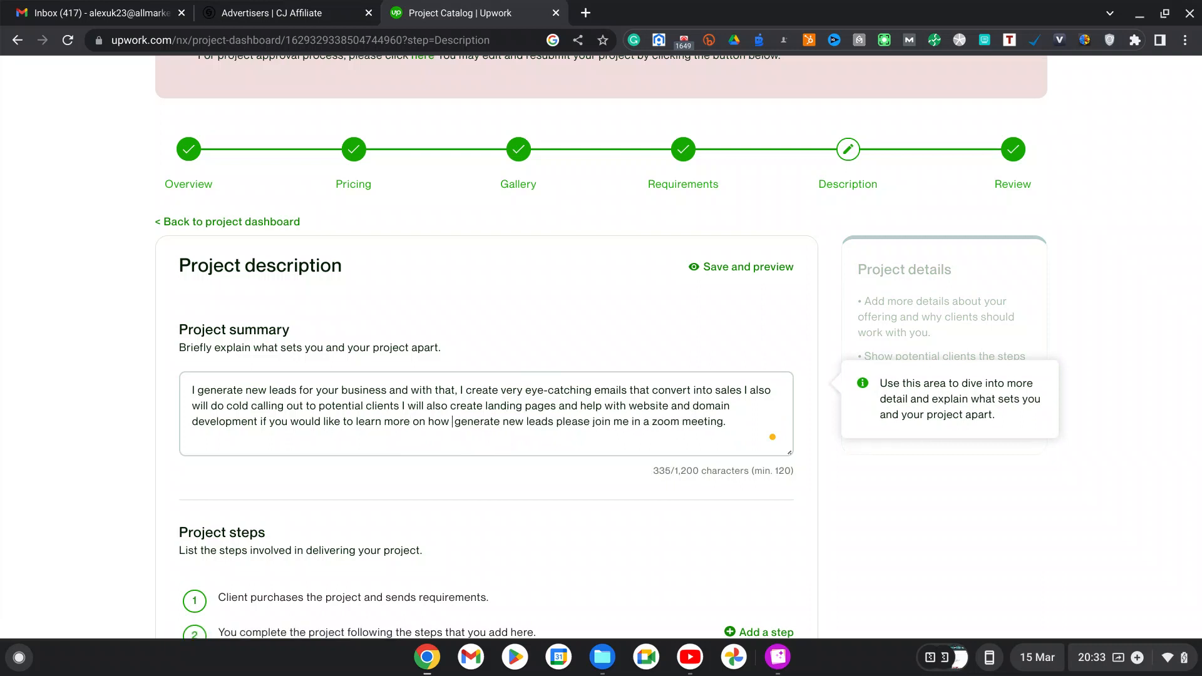
pyautogui.write('I')
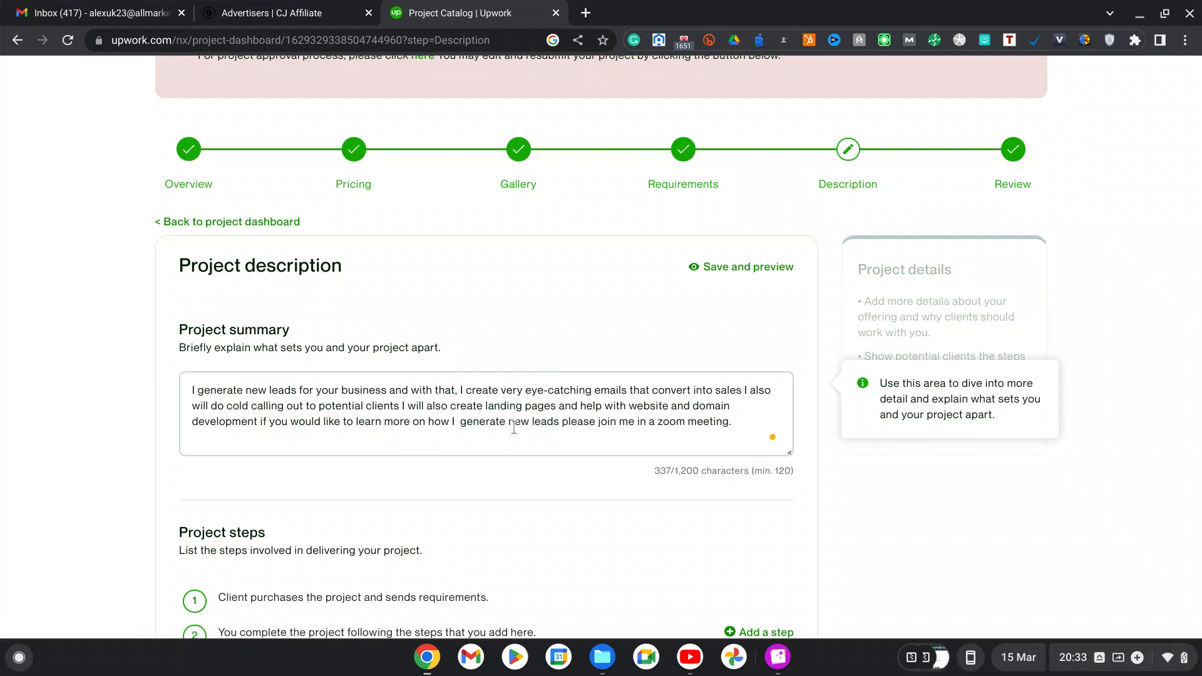
# Insert "then" in lowercase before "please join me" in the project summary
pyautogui.click(563, 424)
pyautogui.write('THEN')
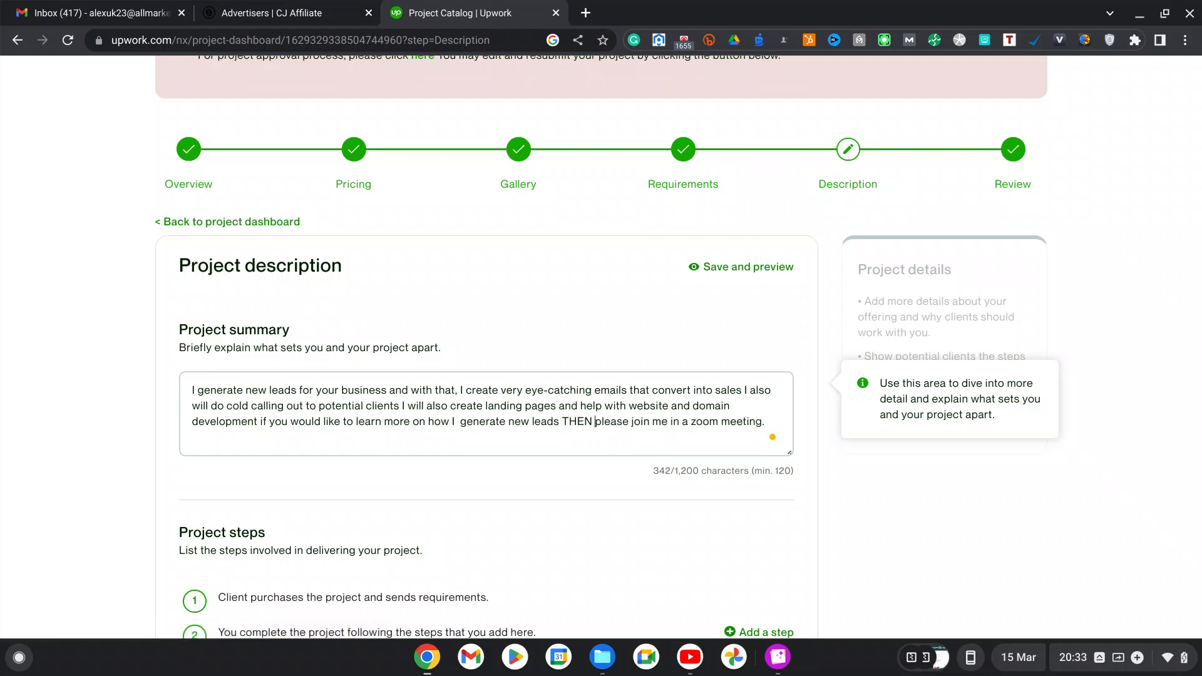
pyautogui.press('BackSpace')
pyautogui.press('BackSpace')
pyautogui.press('BackSpace')
pyautogui.write('then')
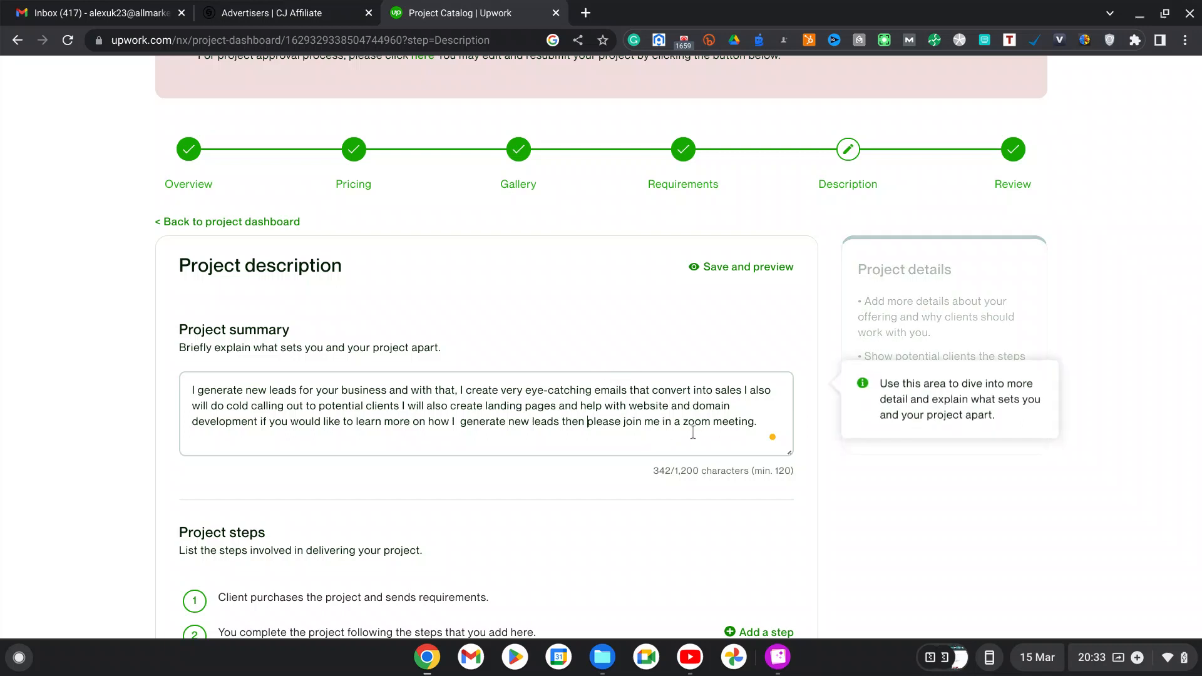
# Change "in" to "on" before "a zoom meeting" in the project summary
pyautogui.click(671, 423)
pyautogui.press('BackSpace')
pyautogui.press('BackSpace')
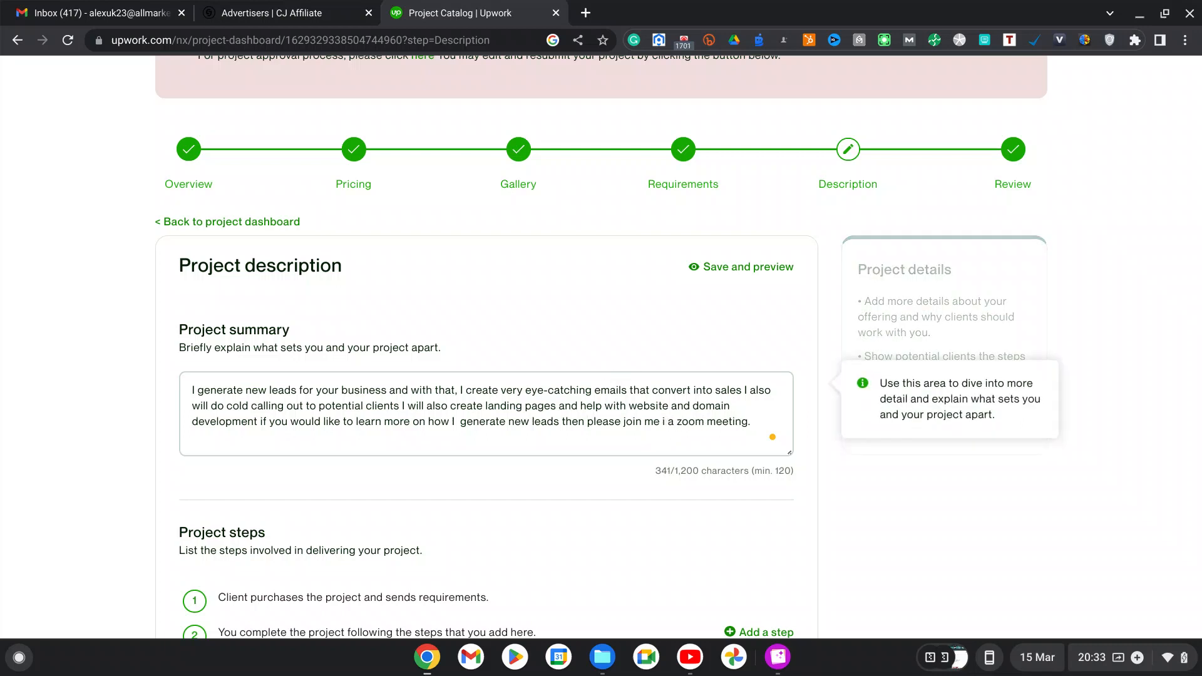
pyautogui.write('on')
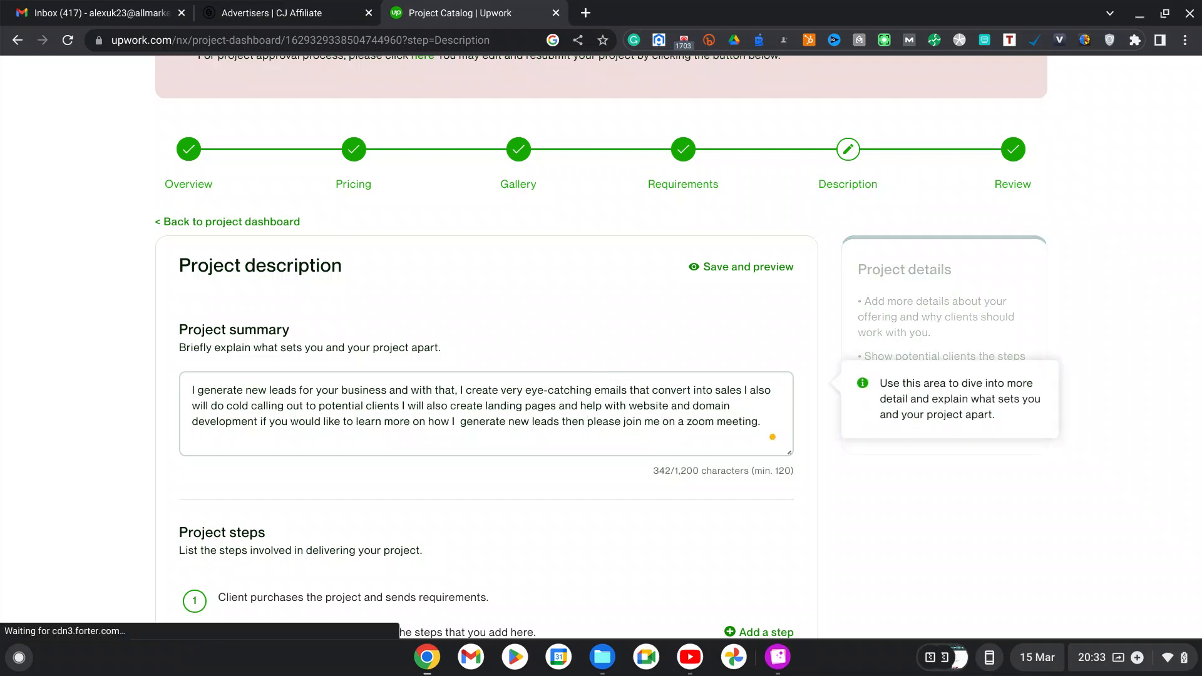
# Replace "meeting." with "call" at the end of the project summary
pyautogui.click(757, 426)
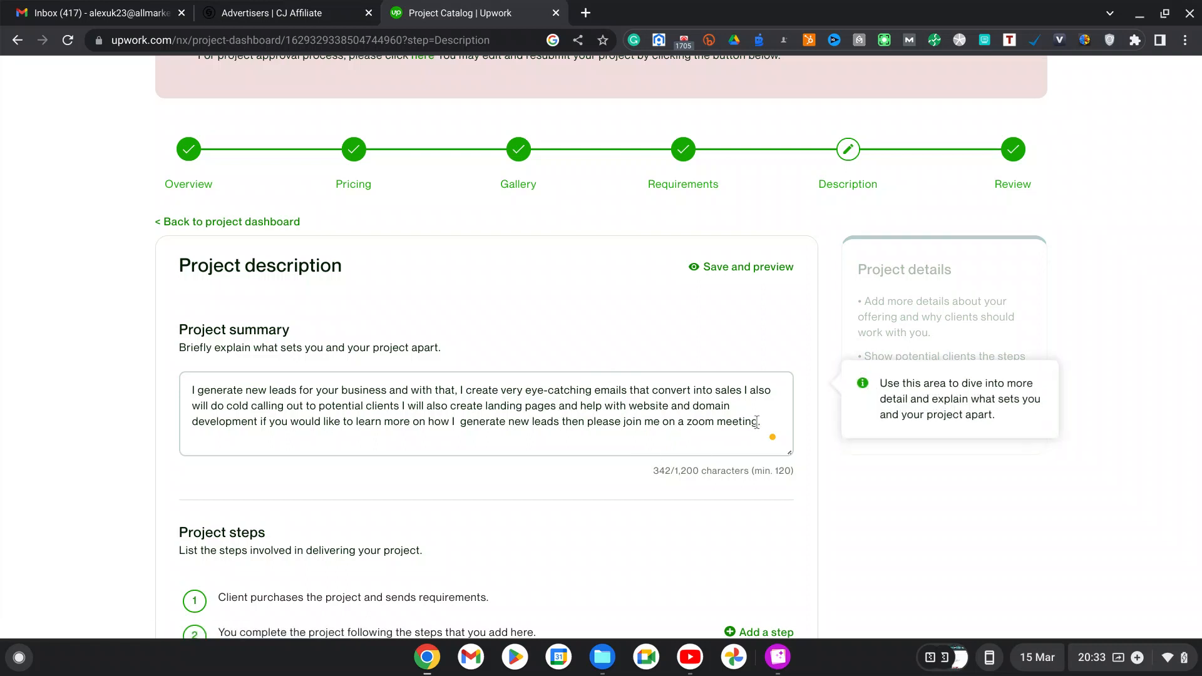
pyautogui.press('BackSpace')
pyautogui.press('BackSpace')
pyautogui.press('BackSpace')
pyautogui.press('BackSpace')
pyautogui.press('BackSpace')
pyautogui.press('BackSpace')
pyautogui.press('BackSpace')
pyautogui.write('call')
pyautogui.click(826, 303)
pyautogui.scroll(-7, 825, 303)
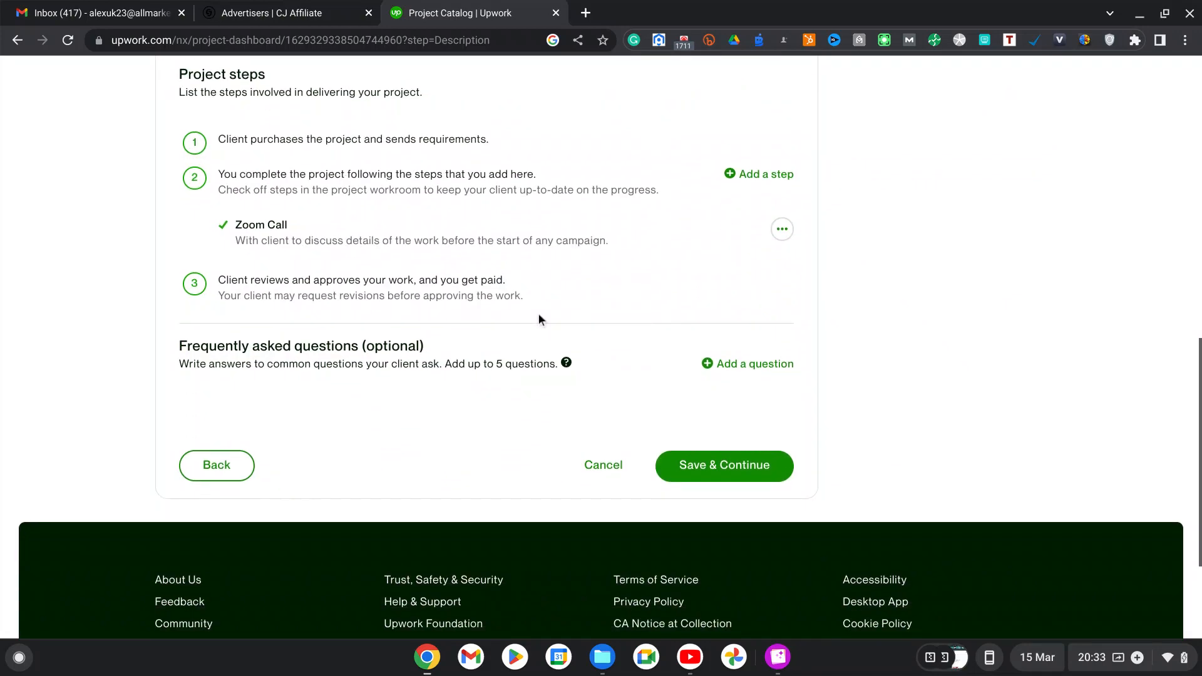
pyautogui.scroll(6, 487, 207)
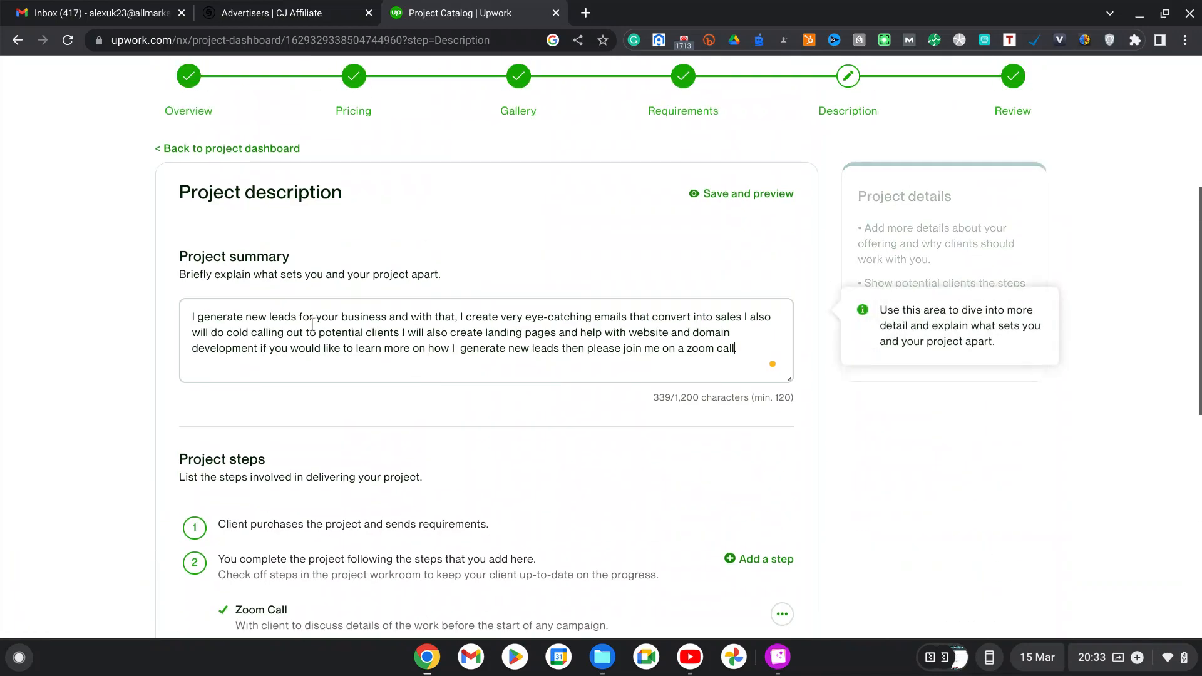
# Save the project description with its existing project steps and continue to the final review stage
pyautogui.scroll(-4, 313, 324)
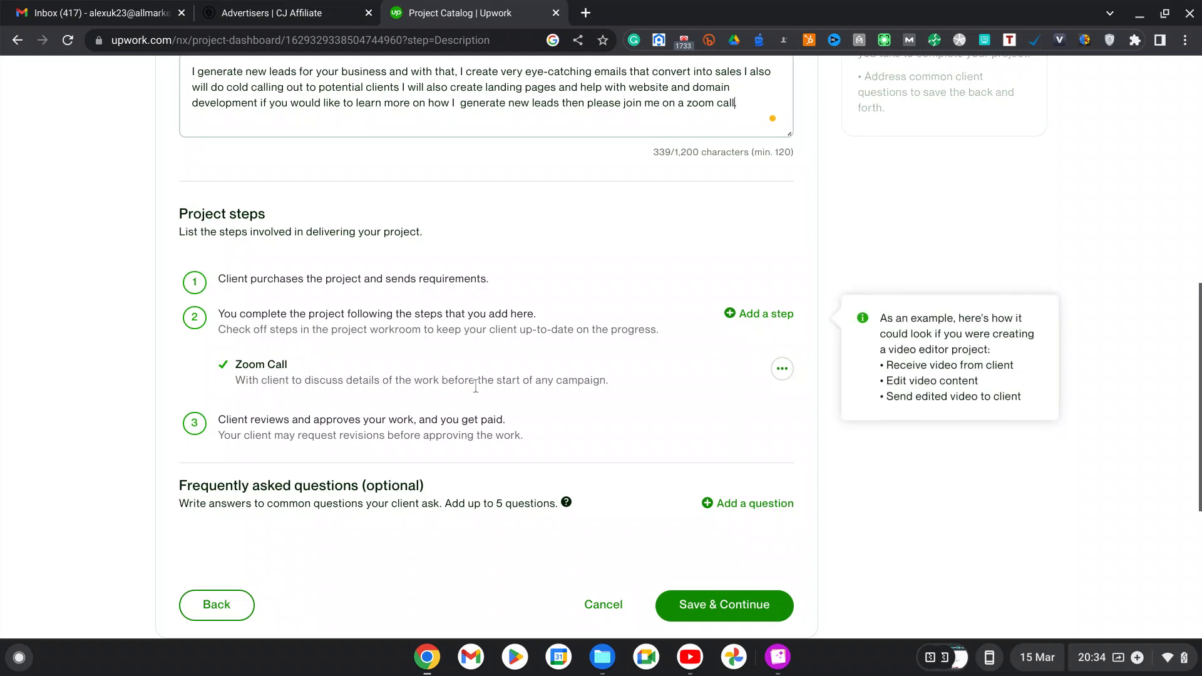
pyautogui.scroll(-2, 682, 373)
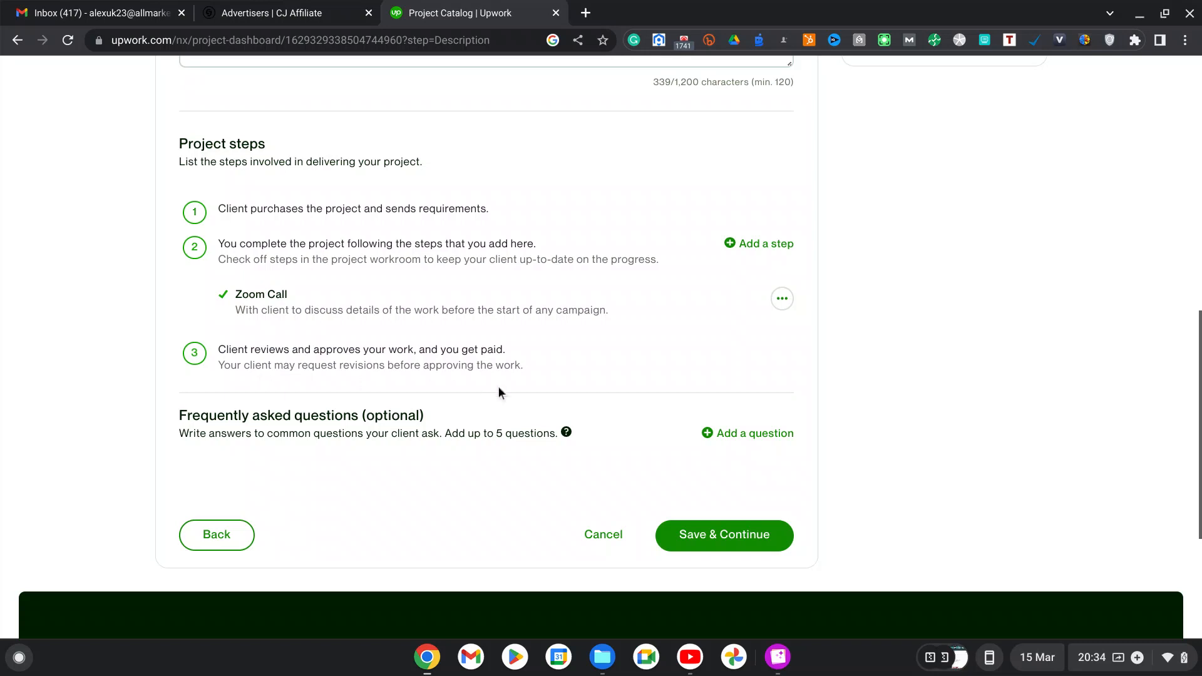
pyautogui.scroll(-1, 498, 386)
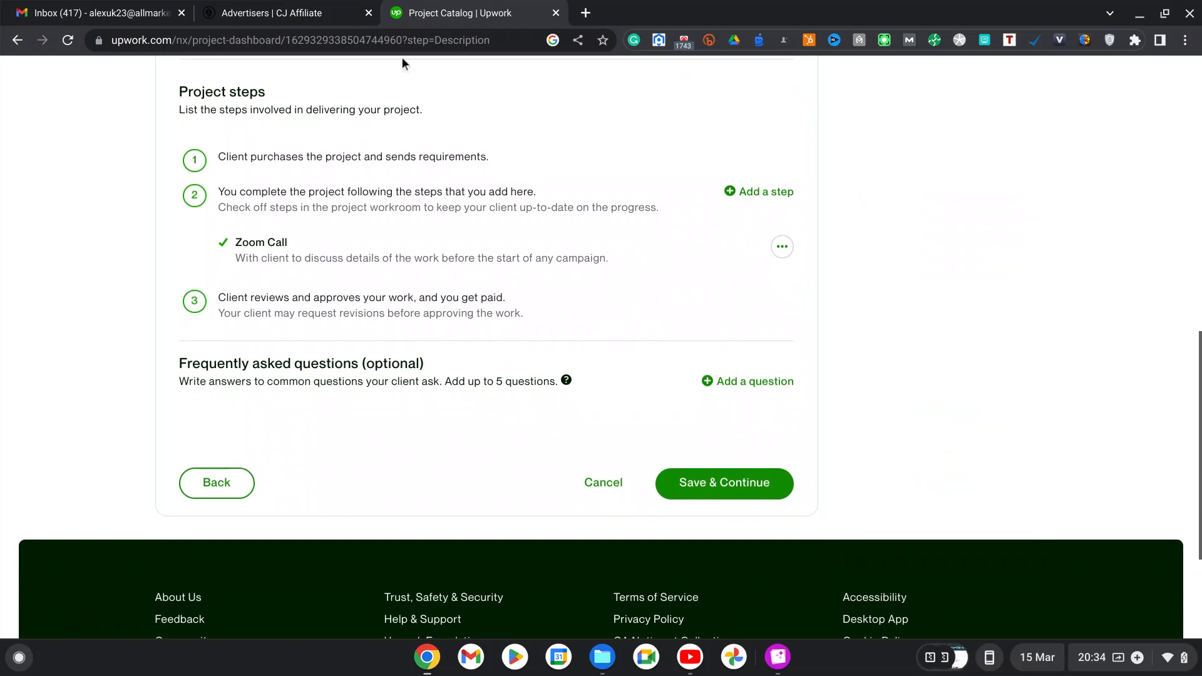
pyautogui.scroll(-1, 381, 216)
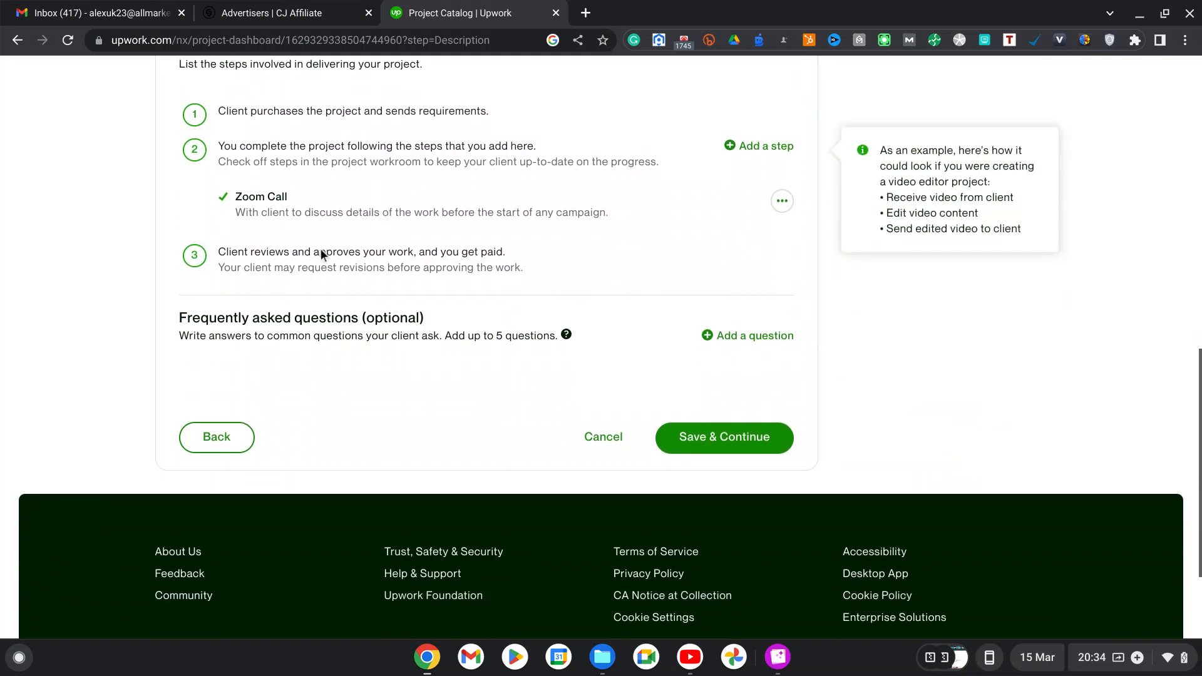
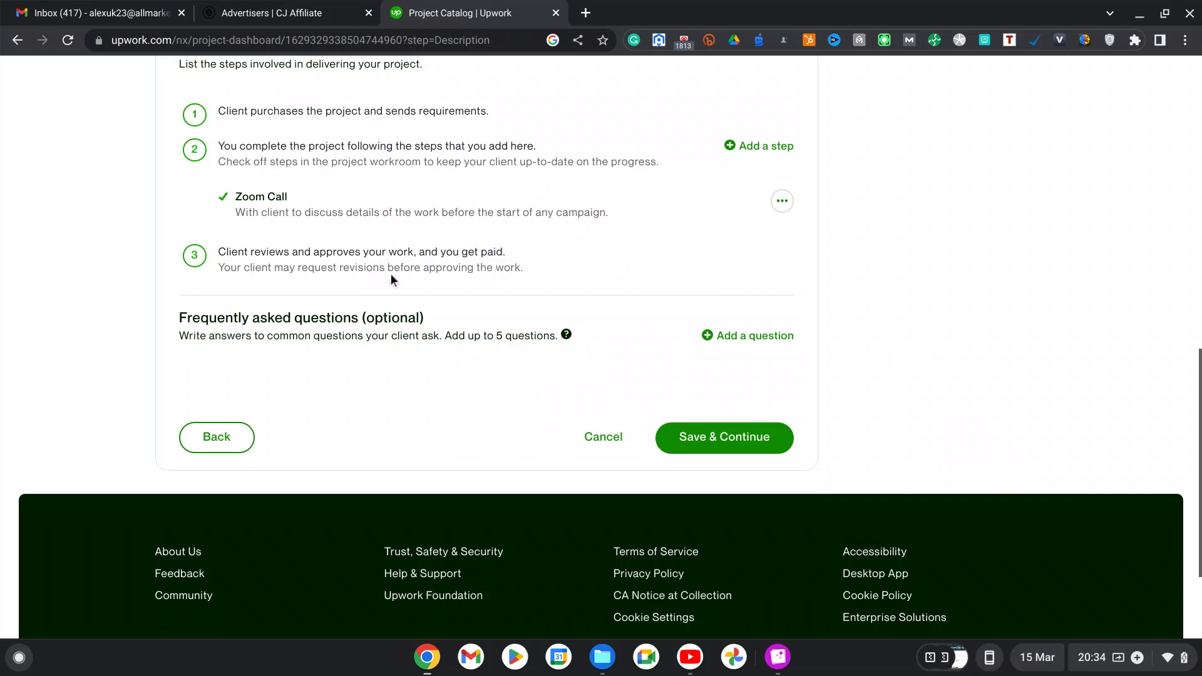
pyautogui.moveTo(583, 315)
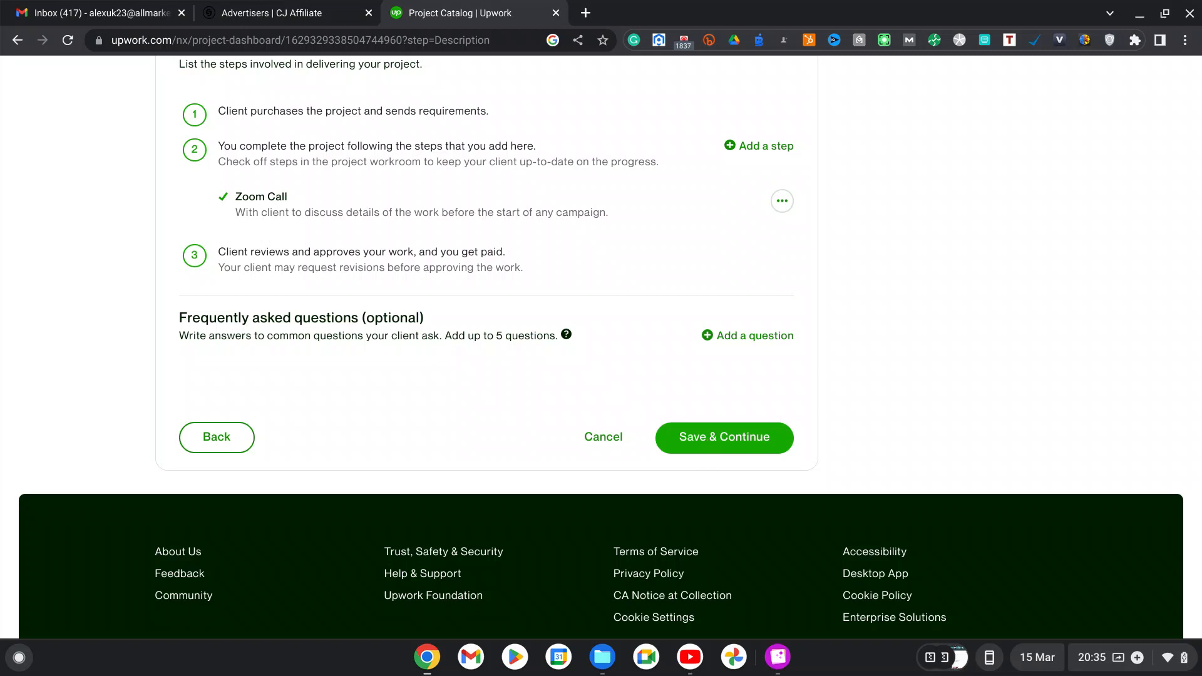
pyautogui.click(733, 446)
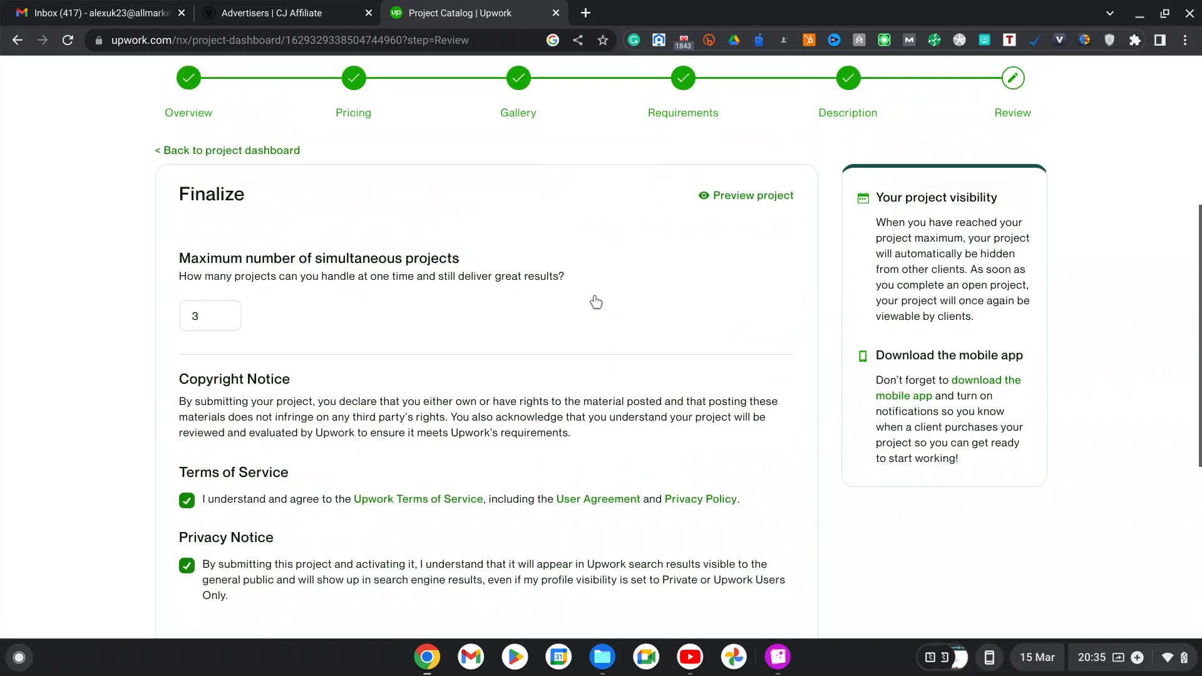
# Examine the rejection notice, simultaneous project limit, copyright notice, terms and privacy agreements, and project visibility information before submission
pyautogui.scroll(-3, 595, 301)
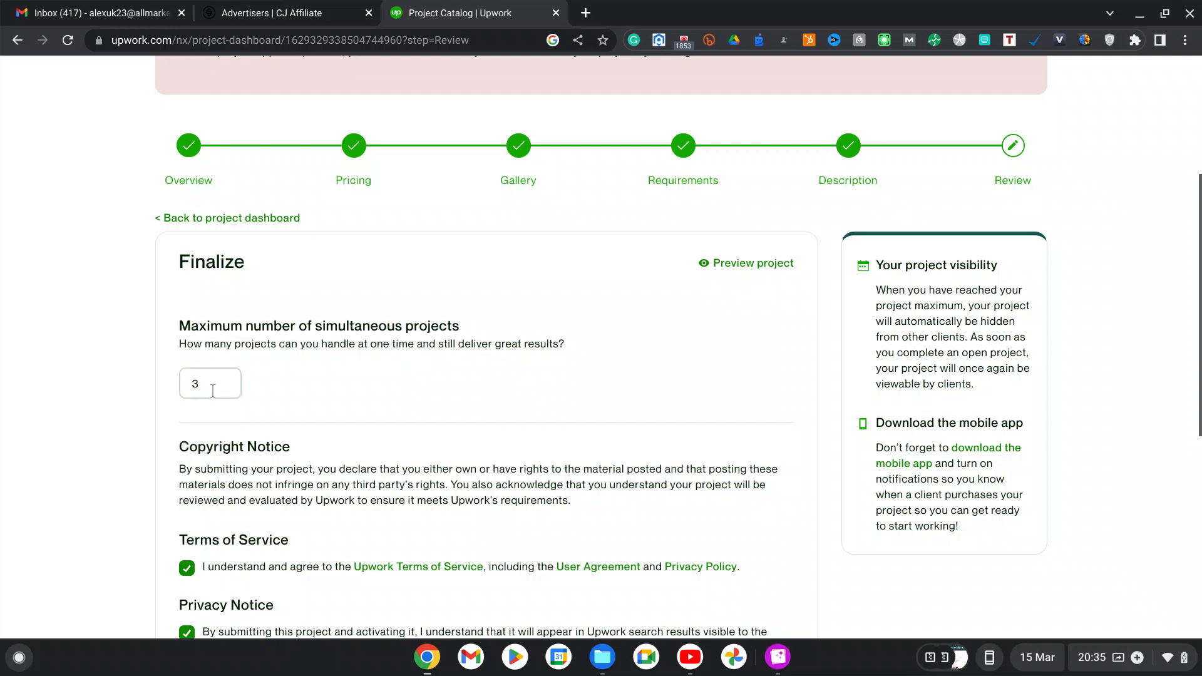
pyautogui.scroll(-3, 478, 336)
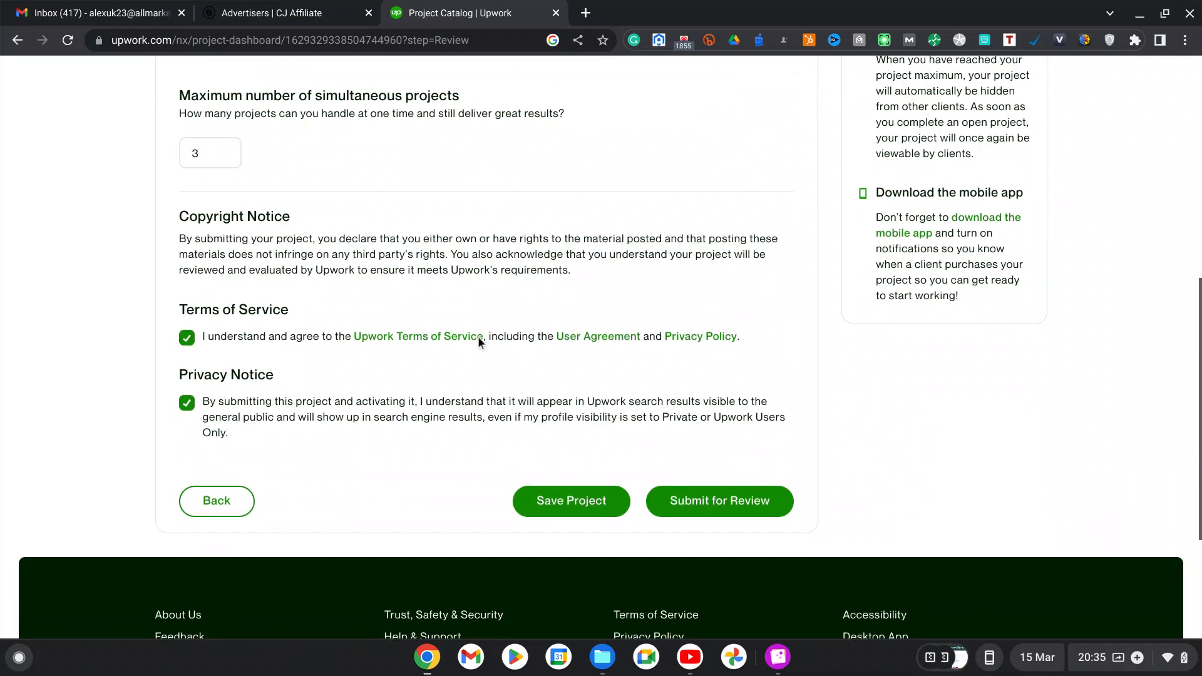
pyautogui.scroll(6, 479, 336)
pyautogui.scroll(-7, 479, 336)
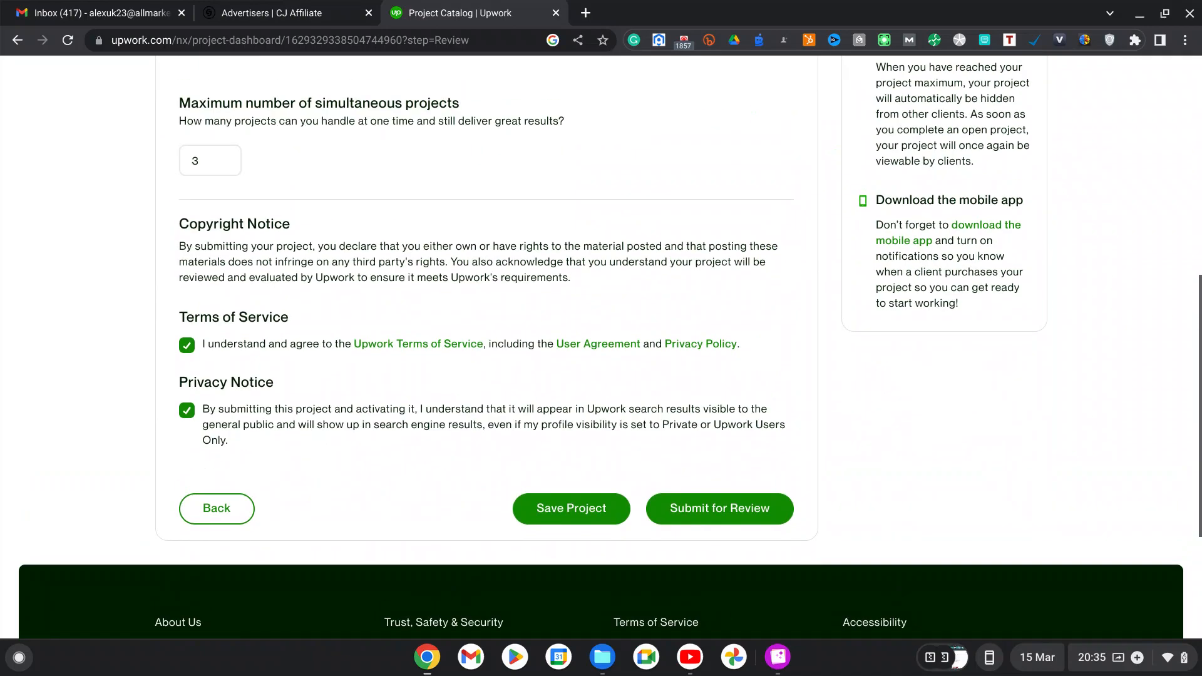
pyautogui.scroll(4, 479, 336)
pyautogui.scroll(2, 601, 339)
pyautogui.scroll(-3, 601, 338)
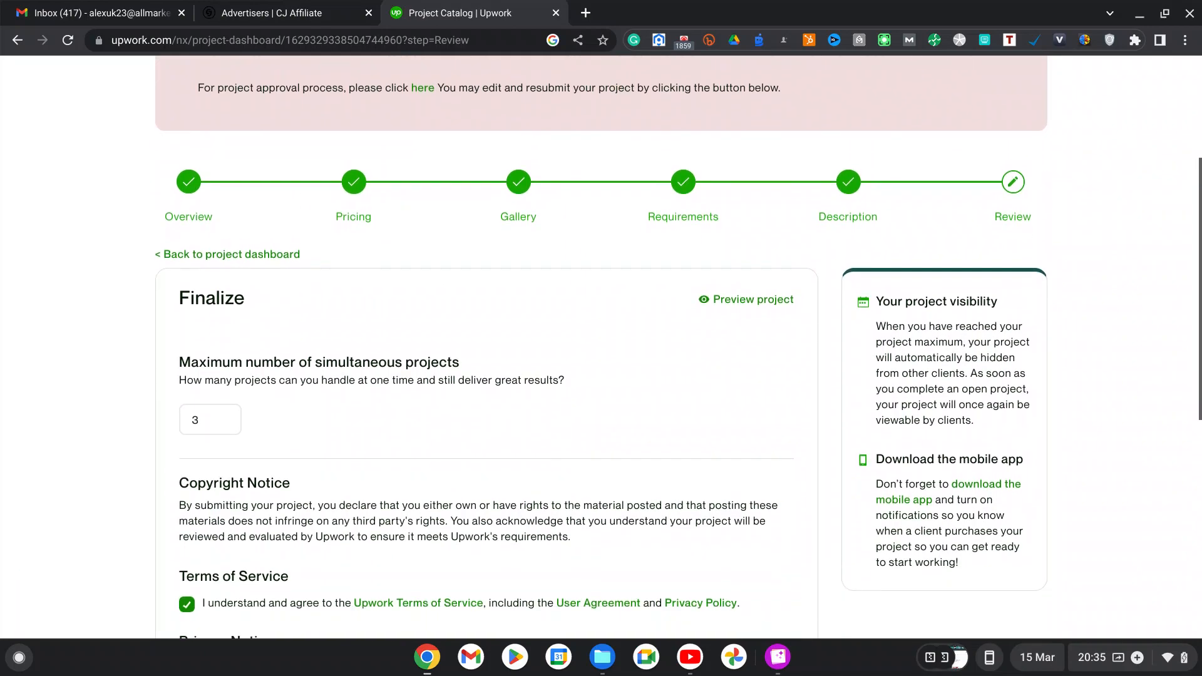
pyautogui.scroll(-5, 601, 339)
pyautogui.scroll(5, 601, 338)
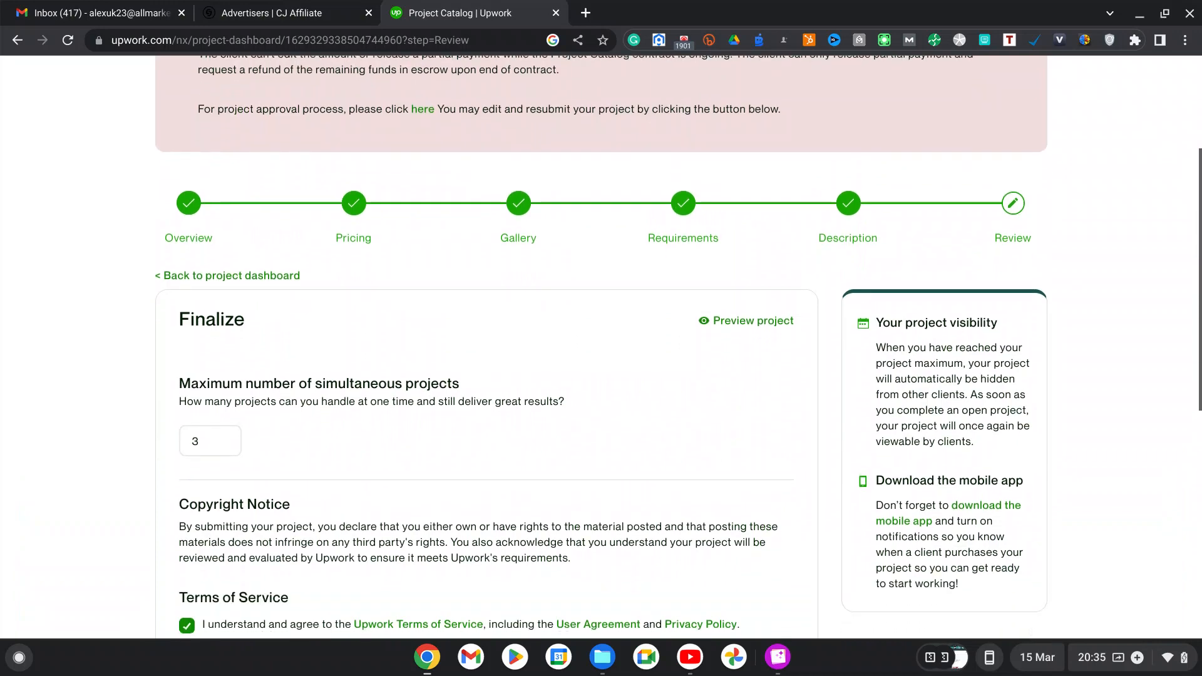
pyautogui.scroll(-2, 601, 338)
pyautogui.scroll(1, 601, 338)
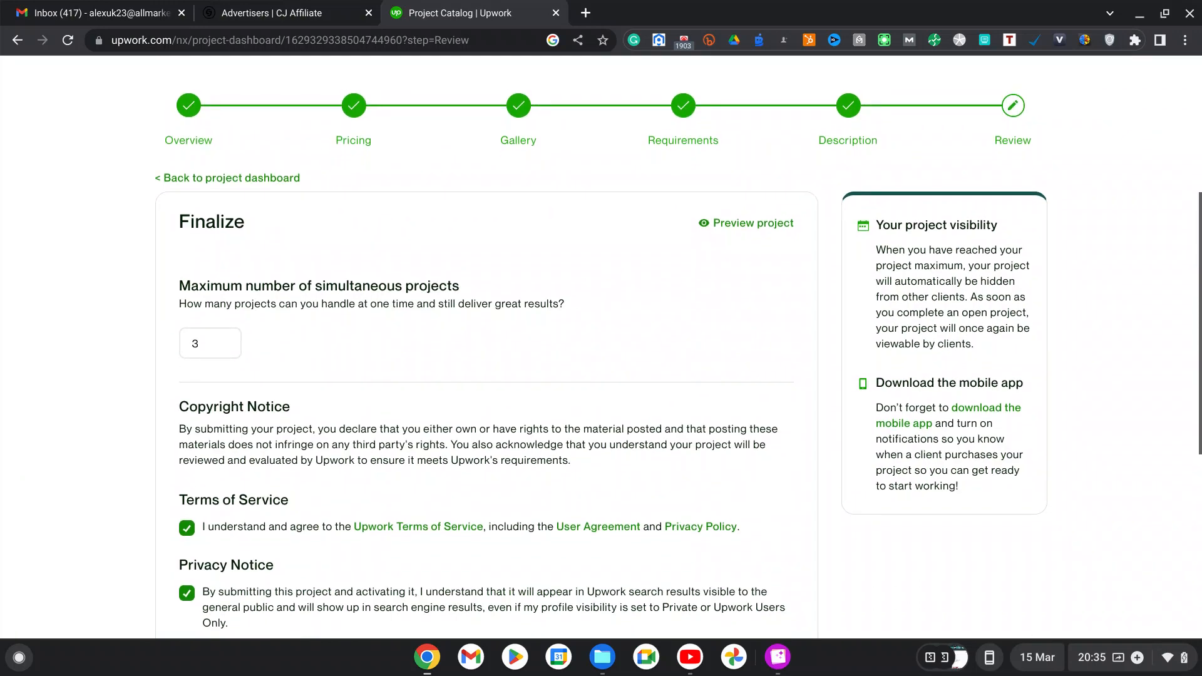
pyautogui.scroll(1, 602, 339)
pyautogui.scroll(-2, 601, 338)
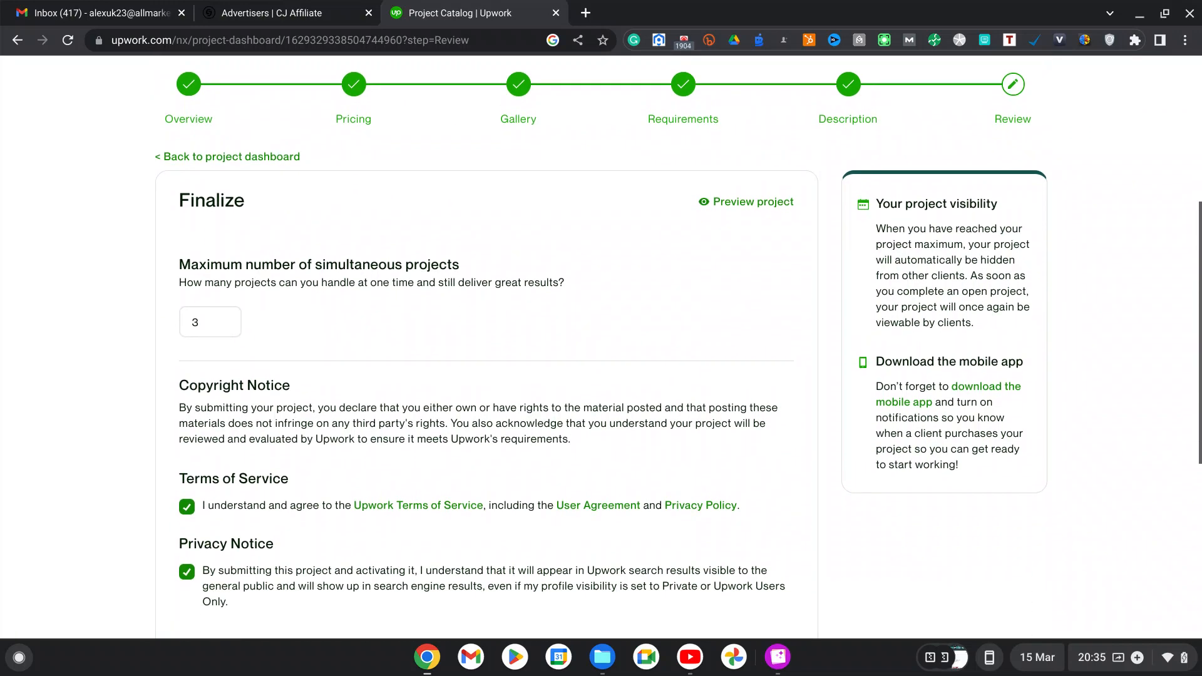
pyautogui.scroll(-2, 601, 338)
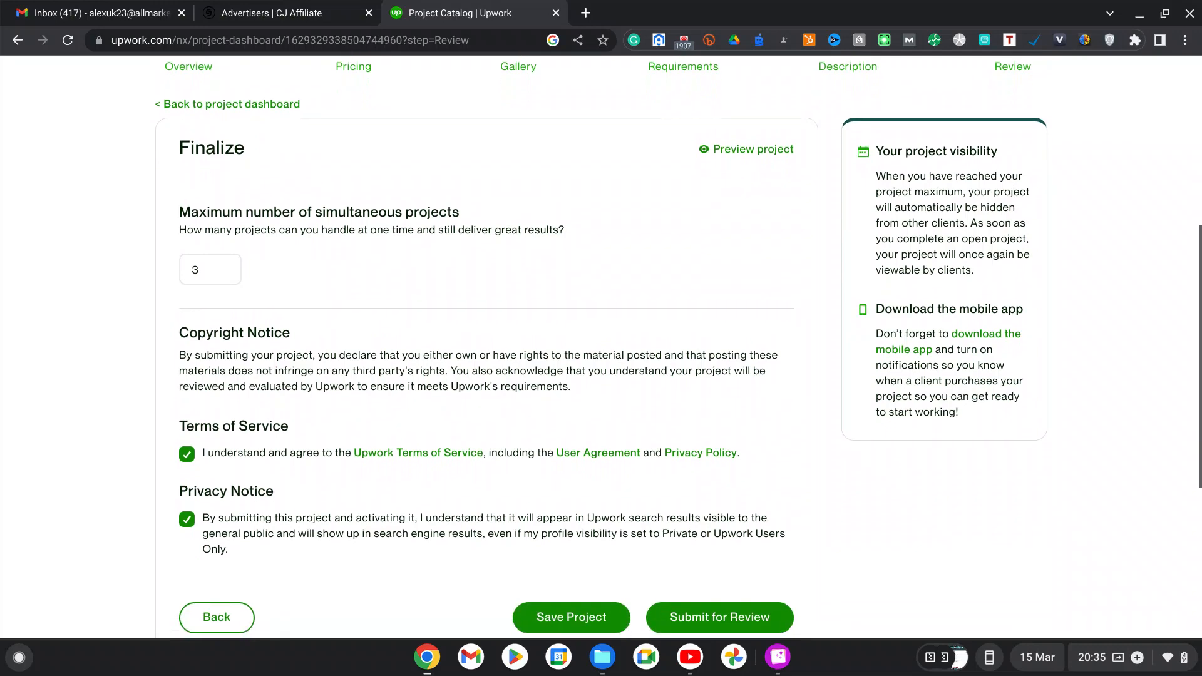
pyautogui.scroll(-2, 601, 338)
pyautogui.scroll(8, 601, 338)
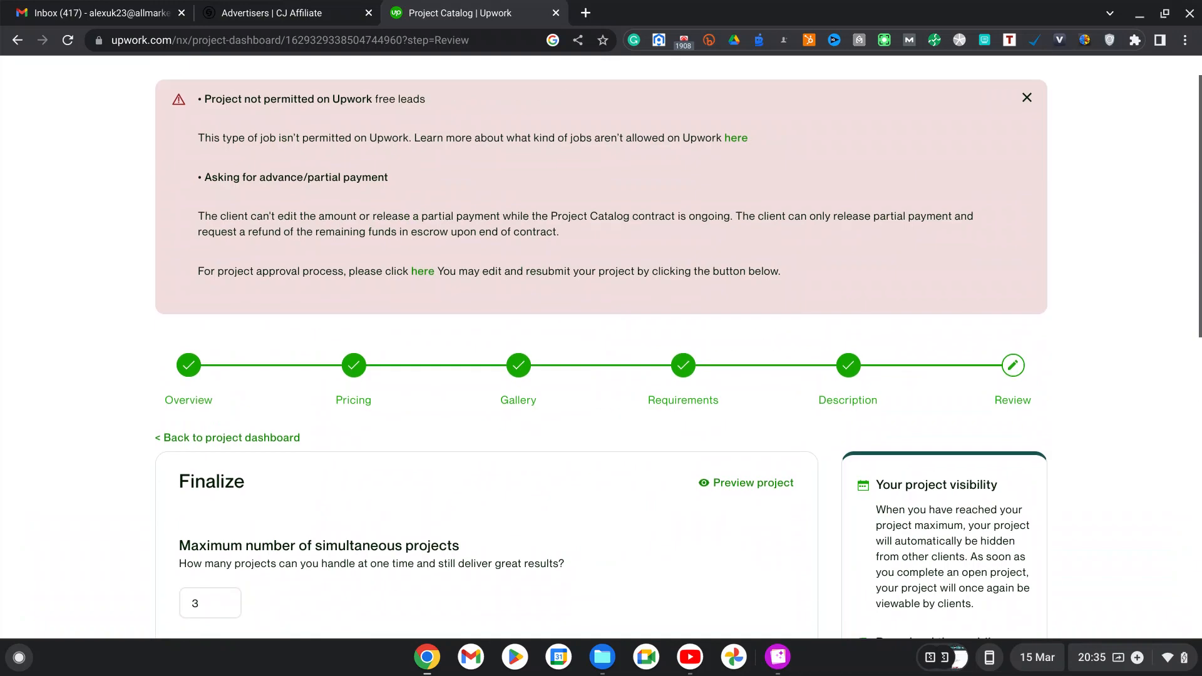
pyautogui.scroll(-5, 601, 338)
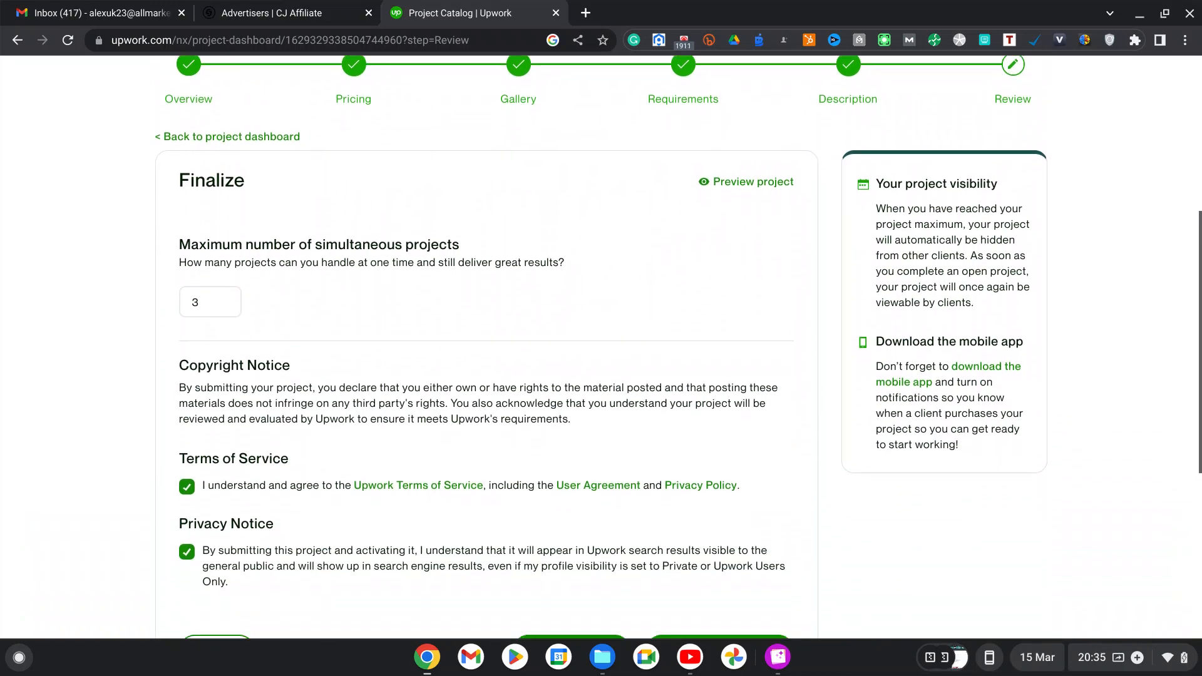
pyautogui.scroll(2, 601, 338)
pyautogui.scroll(-2, 601, 338)
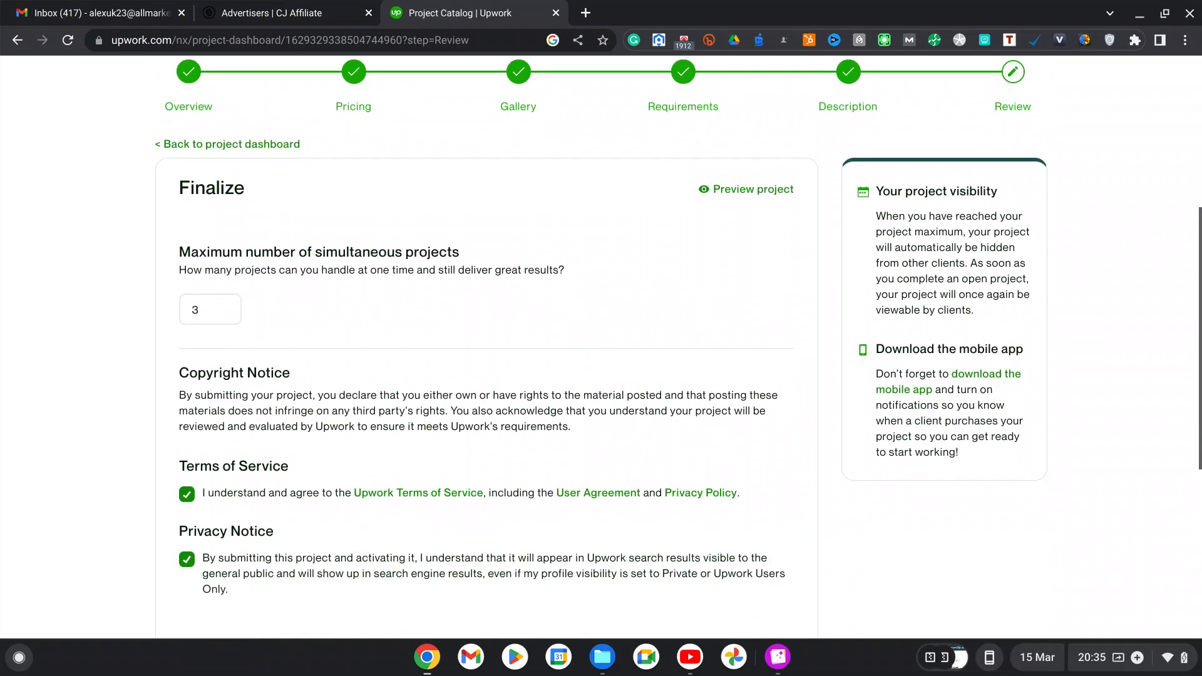
pyautogui.scroll(-1, 601, 338)
pyautogui.scroll(-2, 479, 342)
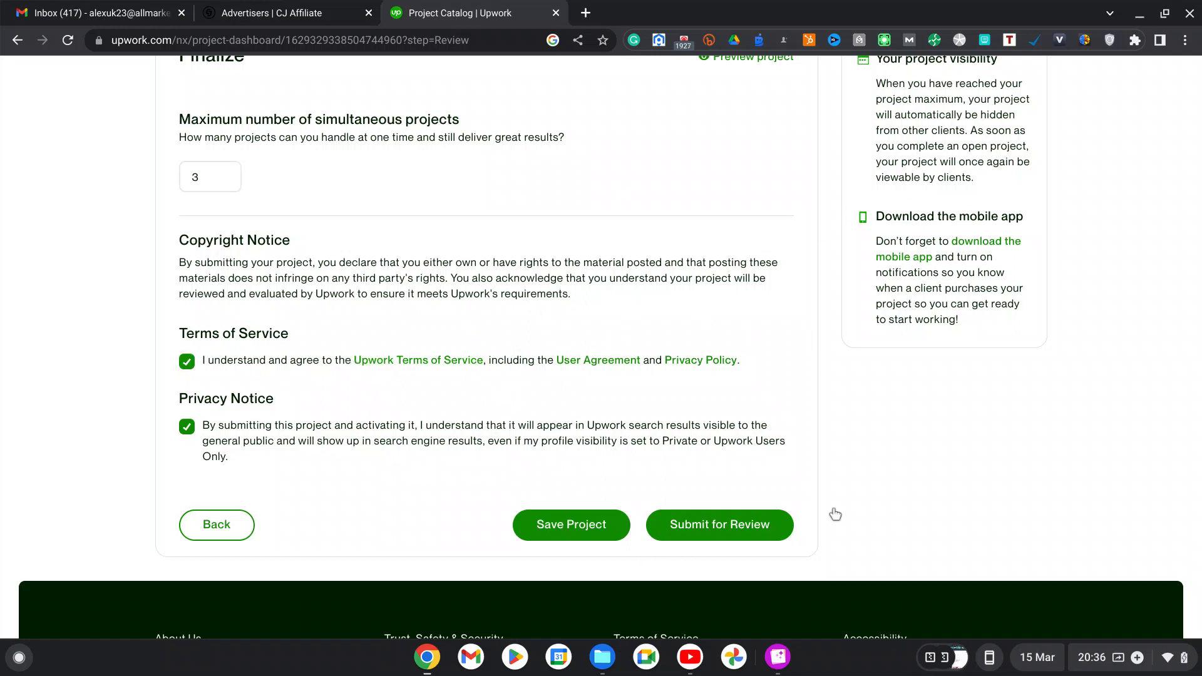
pyautogui.scroll(-5, 473, 160)
pyautogui.scroll(10, 472, 160)
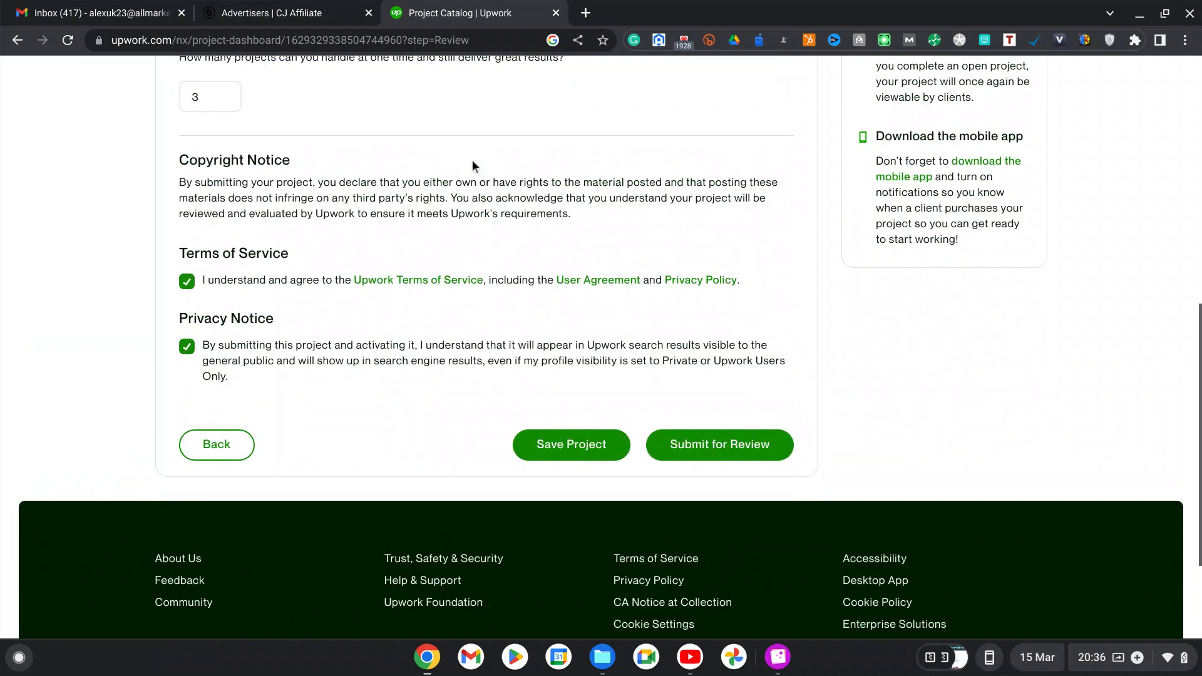
pyautogui.scroll(-3, 472, 160)
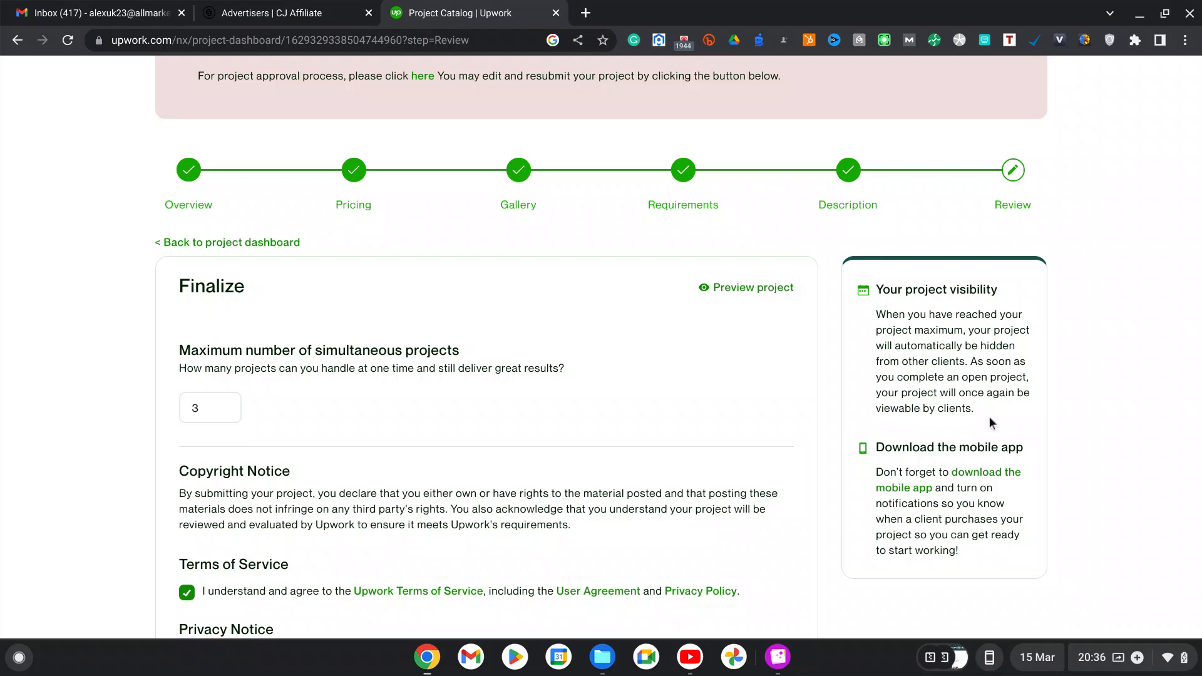
pyautogui.scroll(-3, 970, 356)
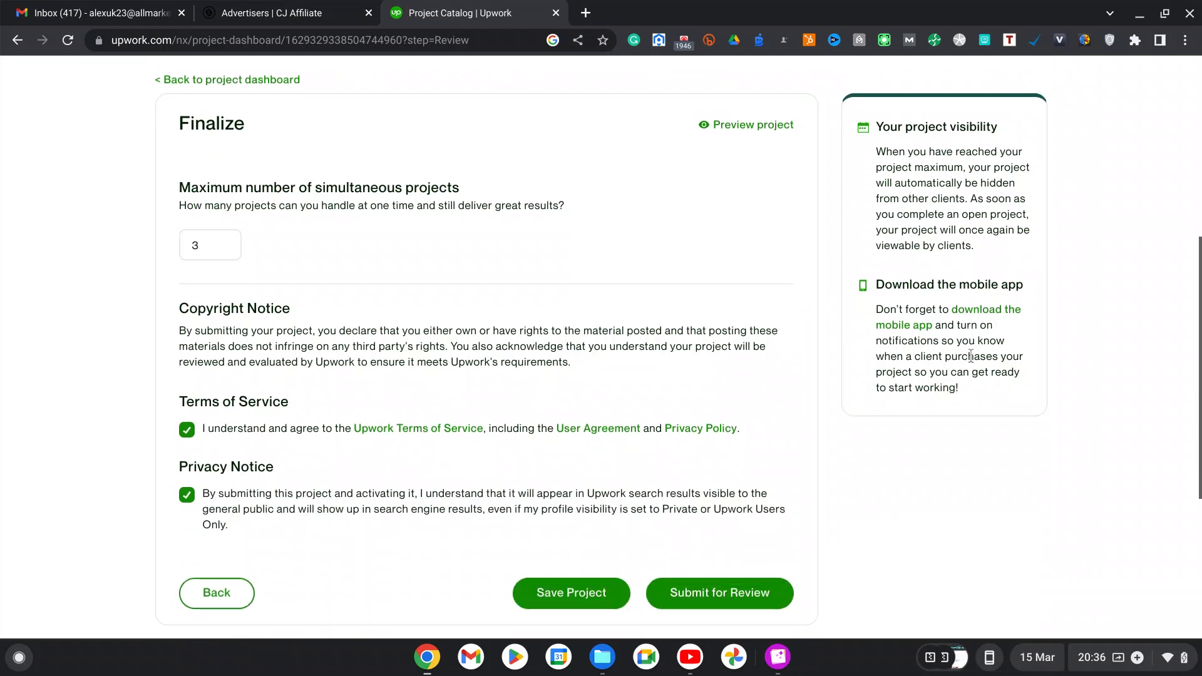
pyautogui.scroll(-4, 970, 355)
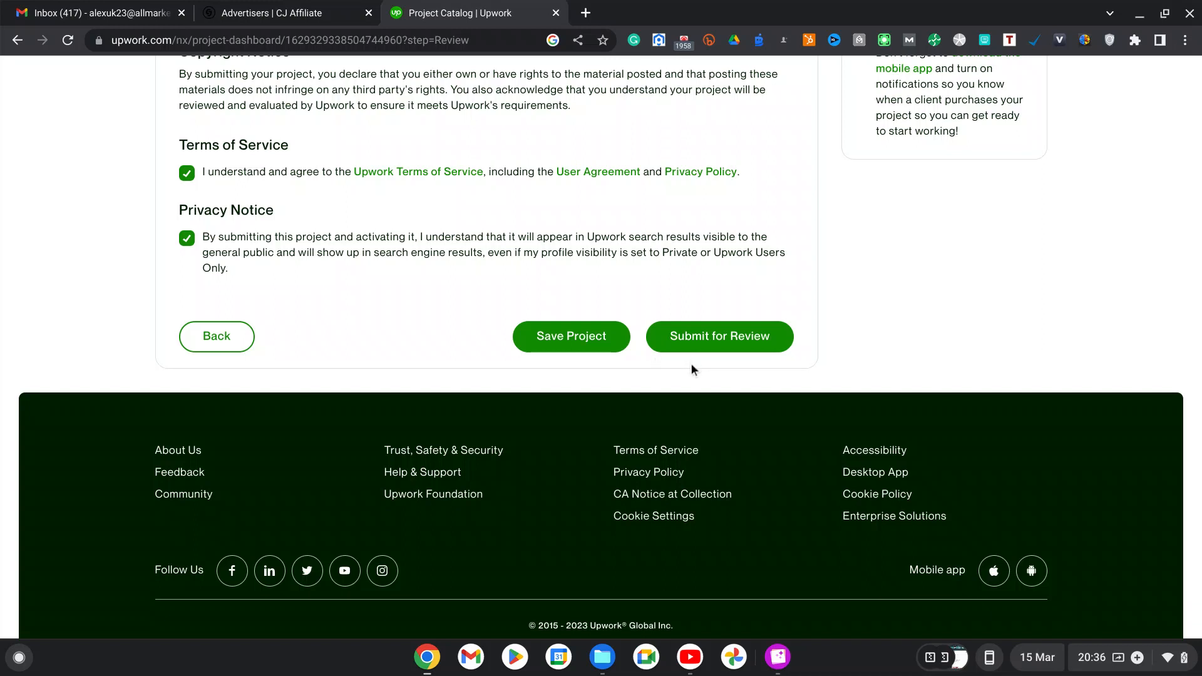
pyautogui.scroll(4, 801, 332)
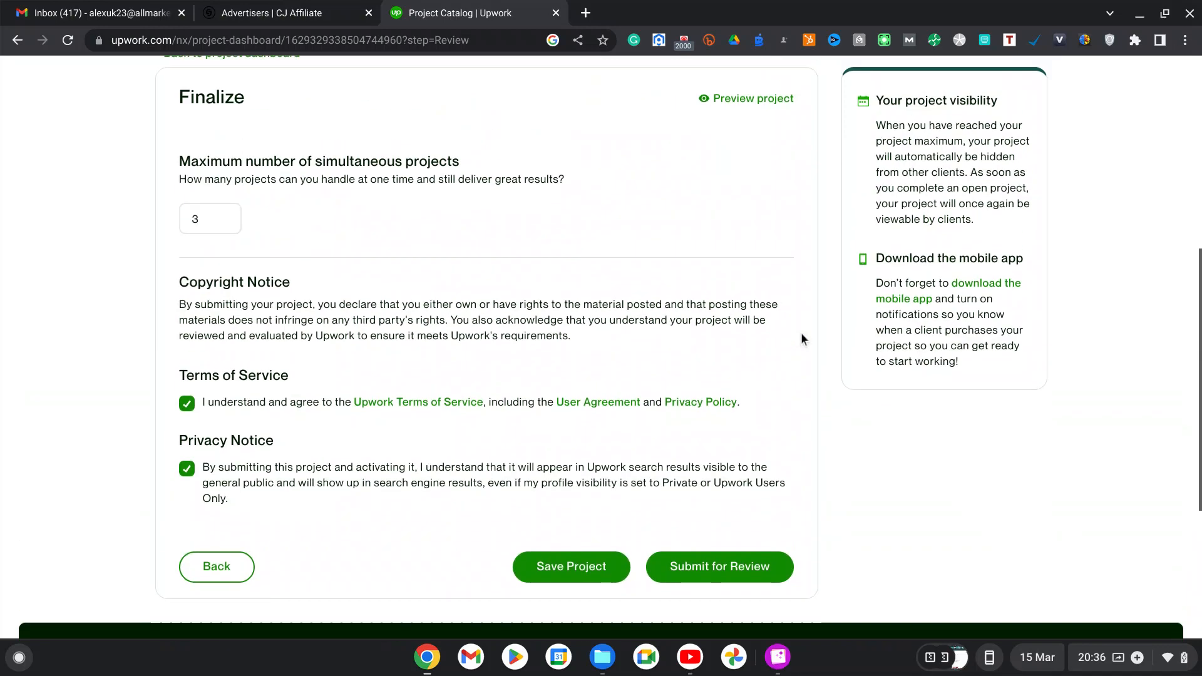
pyautogui.scroll(5, 801, 332)
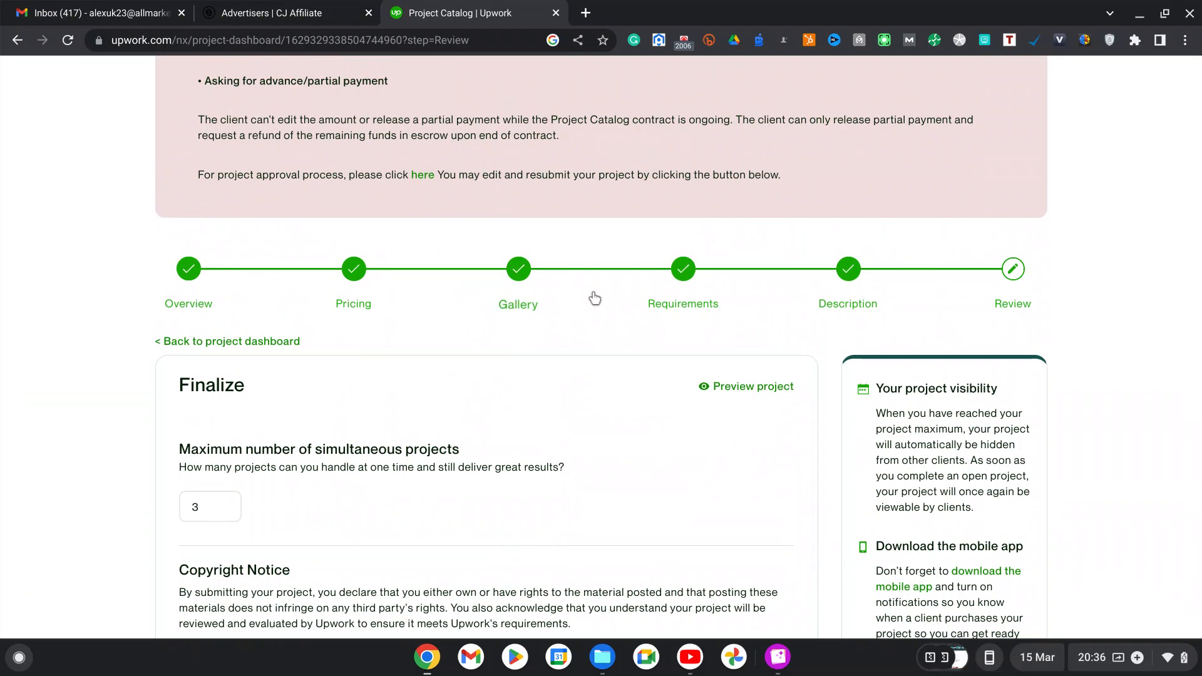
pyautogui.scroll(-4, 586, 335)
pyautogui.scroll(5, 585, 335)
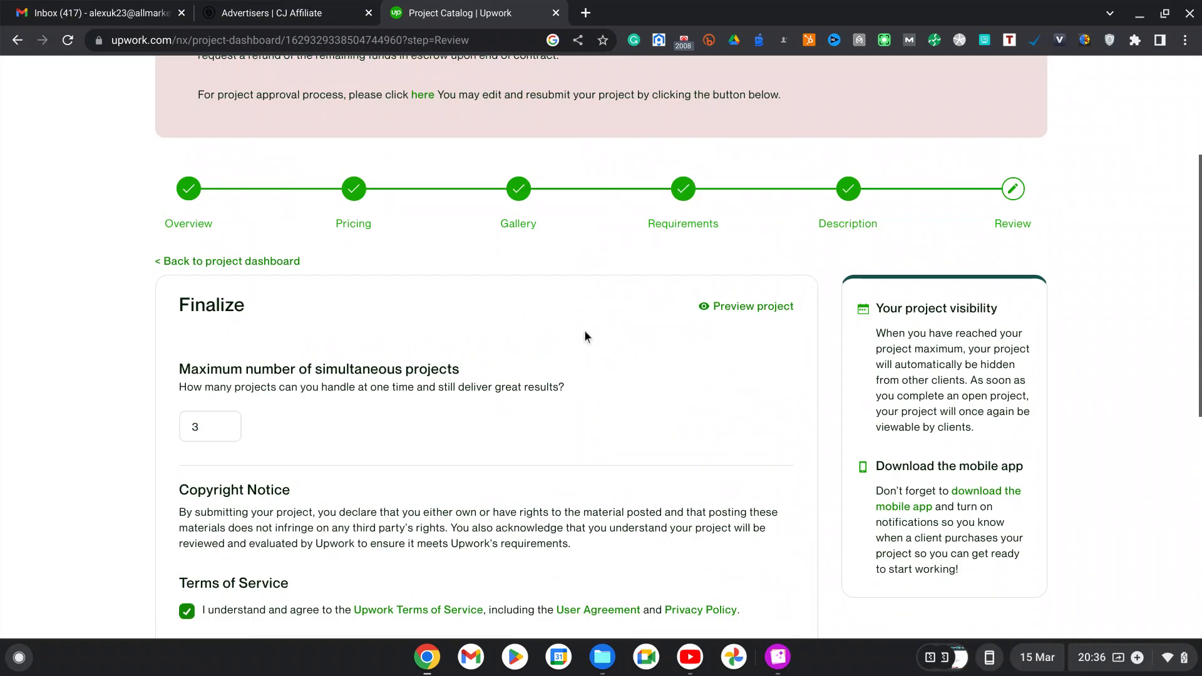
pyautogui.scroll(-5, 585, 333)
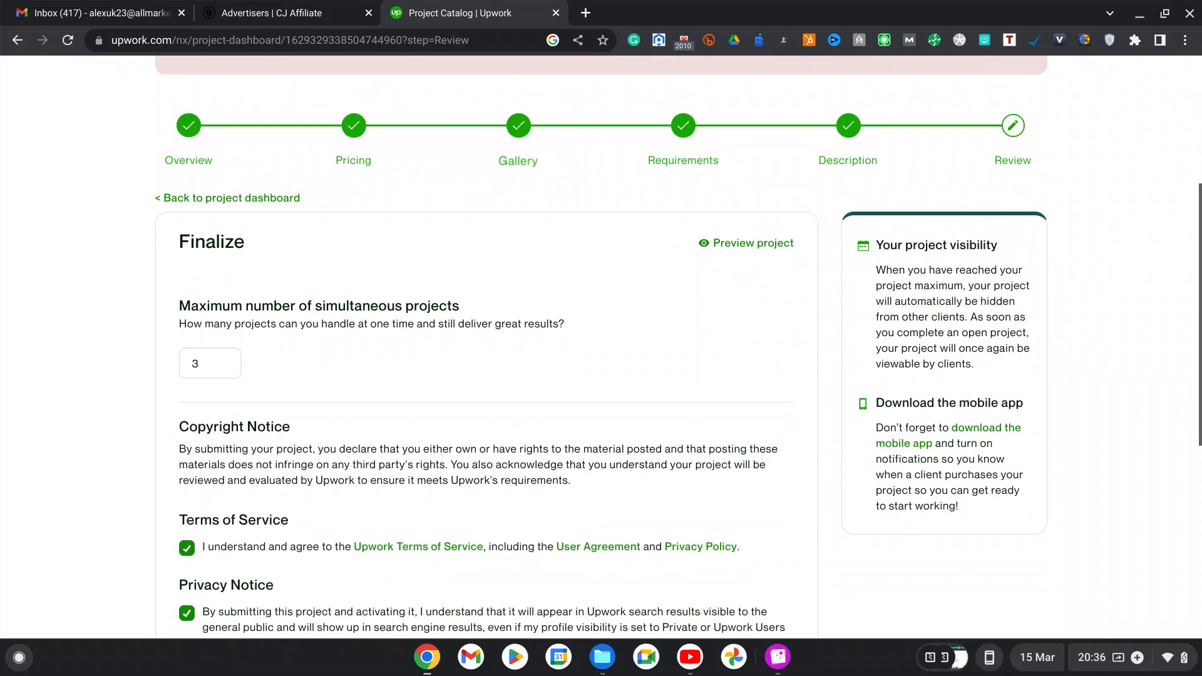
pyautogui.scroll(5, 586, 335)
pyautogui.scroll(-3, 586, 335)
pyautogui.scroll(3, 585, 335)
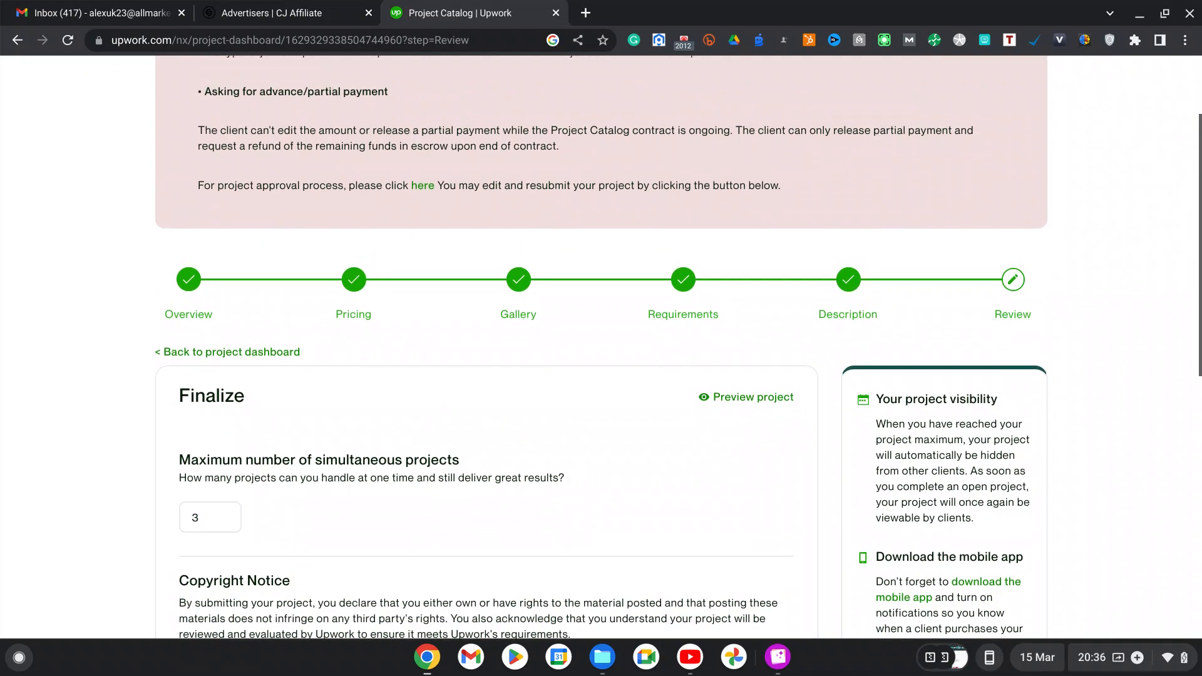
pyautogui.scroll(2, 585, 335)
pyautogui.scroll(-8, 585, 335)
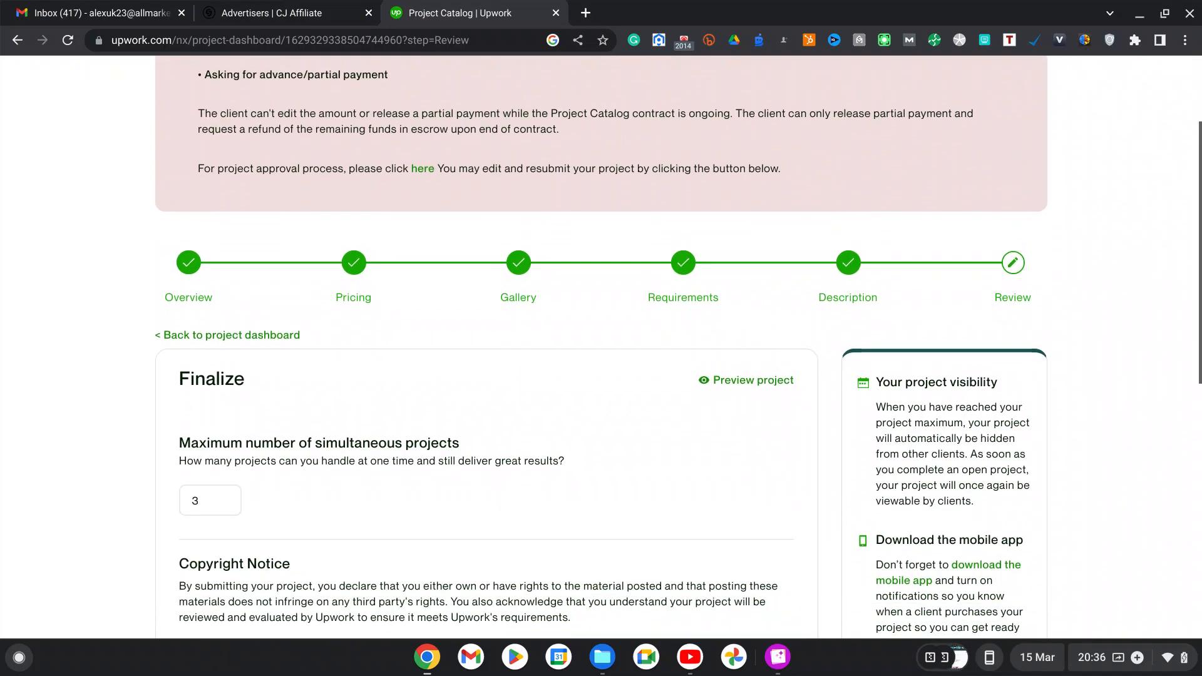
pyautogui.scroll(8, 586, 335)
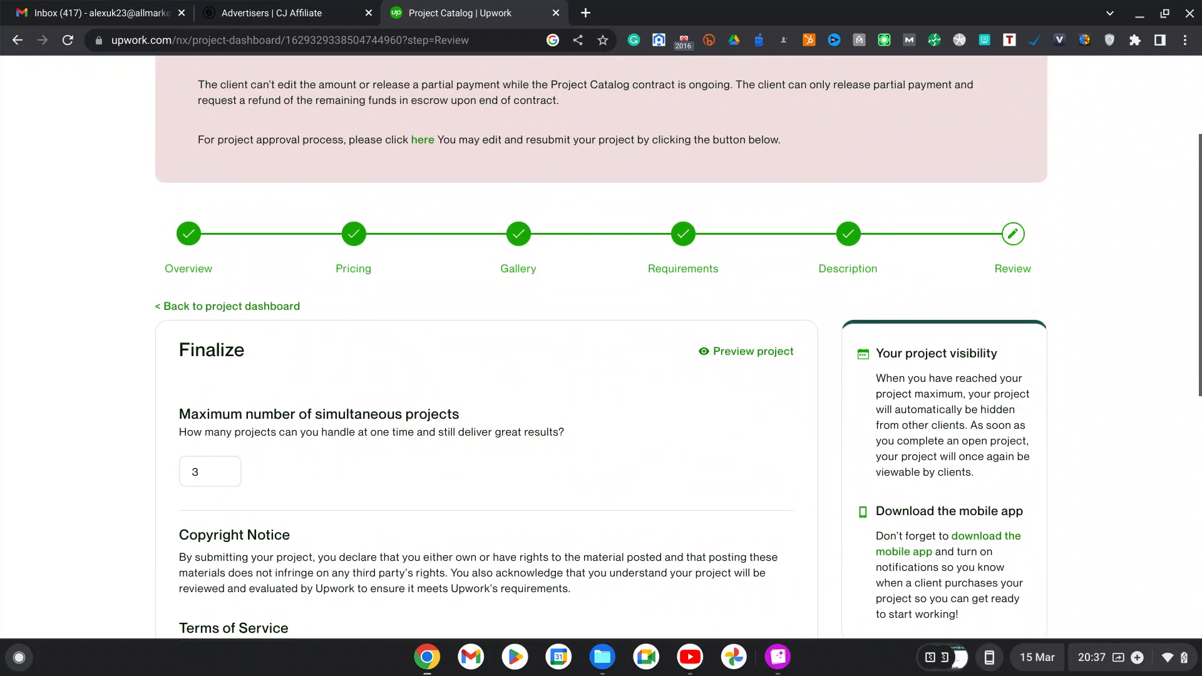
pyautogui.scroll(-6, 586, 335)
pyautogui.scroll(1, 585, 335)
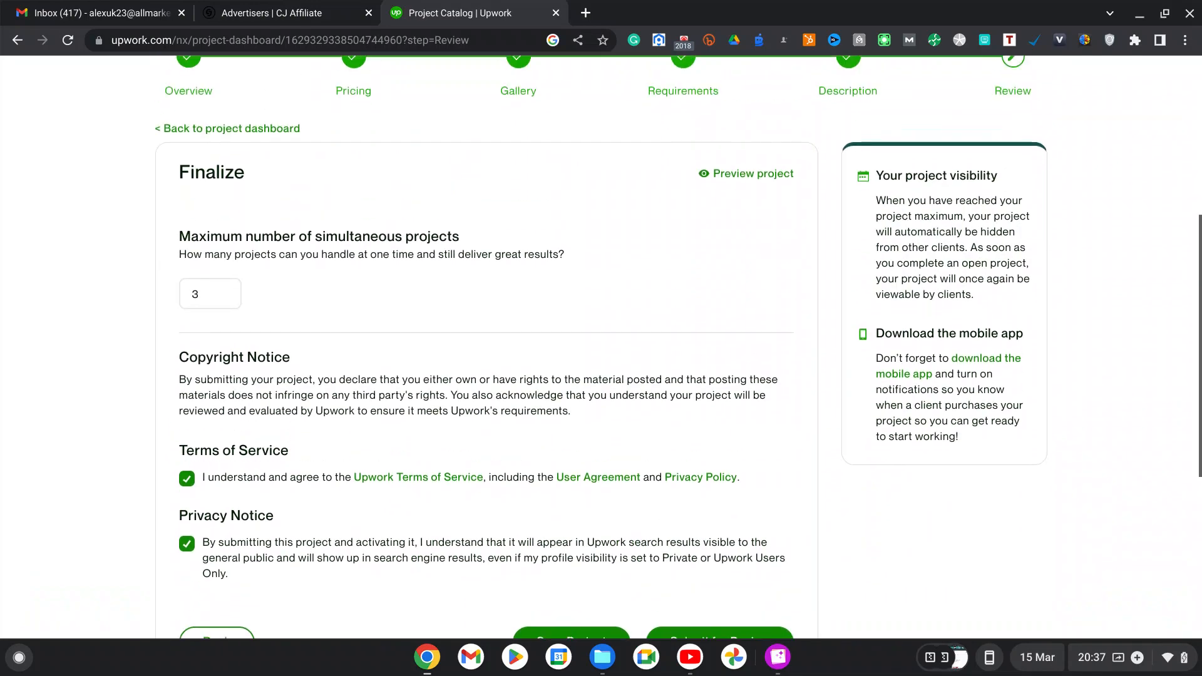
pyautogui.scroll(5, 586, 335)
pyautogui.scroll(-5, 585, 335)
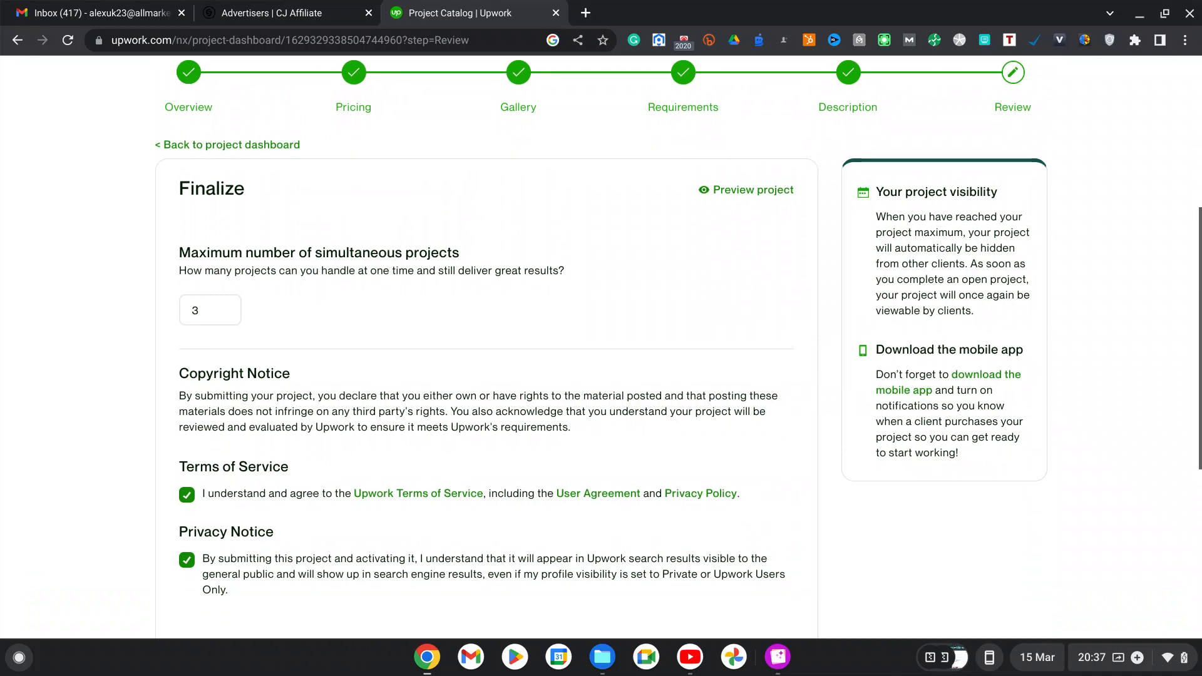
pyautogui.scroll(-6, 288, 287)
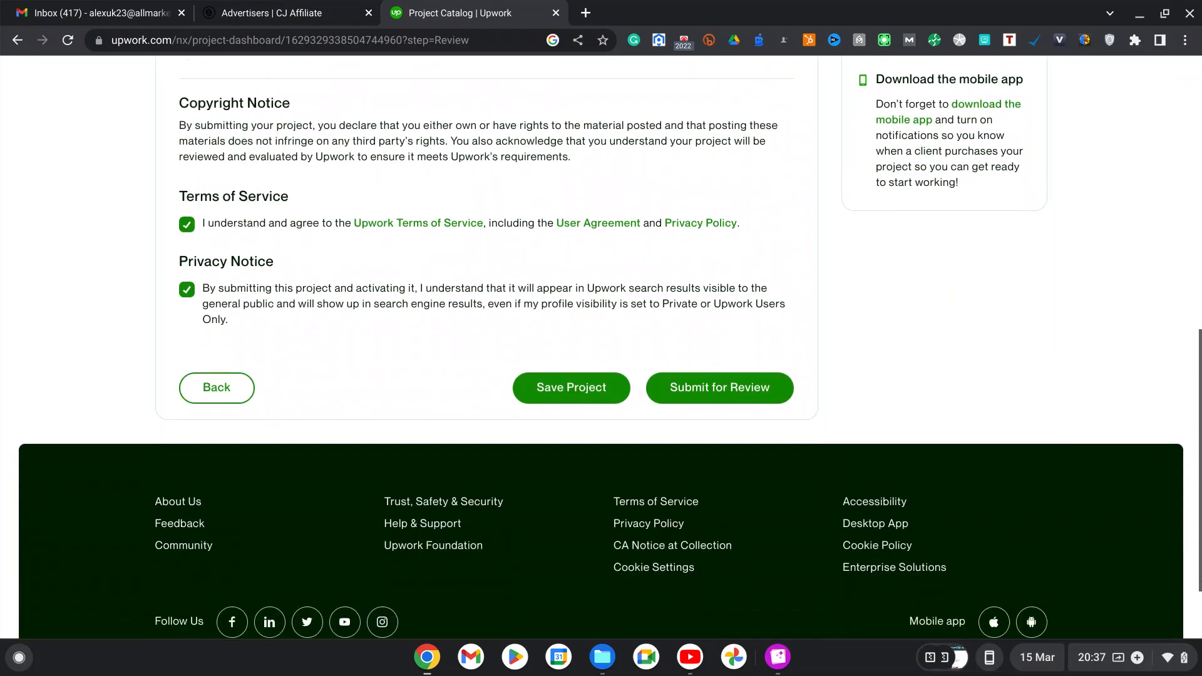
pyautogui.scroll(4, 490, 354)
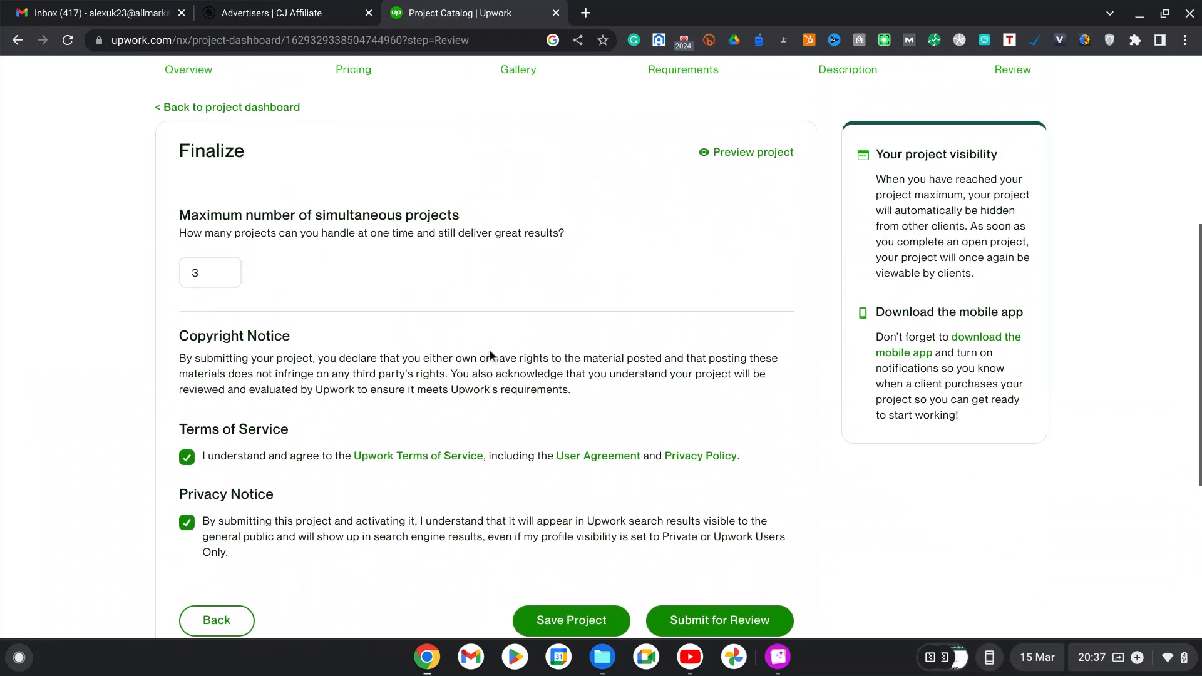
pyautogui.scroll(-3, 489, 355)
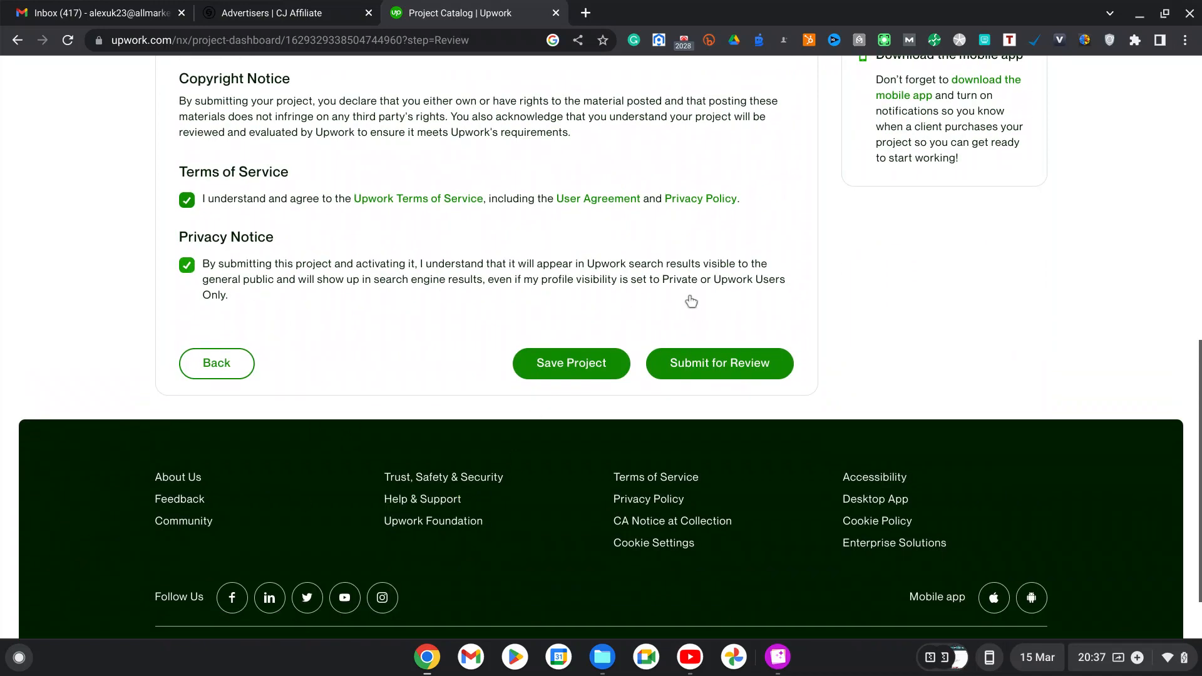
# Recheck the final review settings, start submitting the project, and choose to edit the project from the pre-submission checklist
pyautogui.scroll(6, 689, 304)
pyautogui.scroll(1, 691, 302)
pyautogui.scroll(-1, 691, 302)
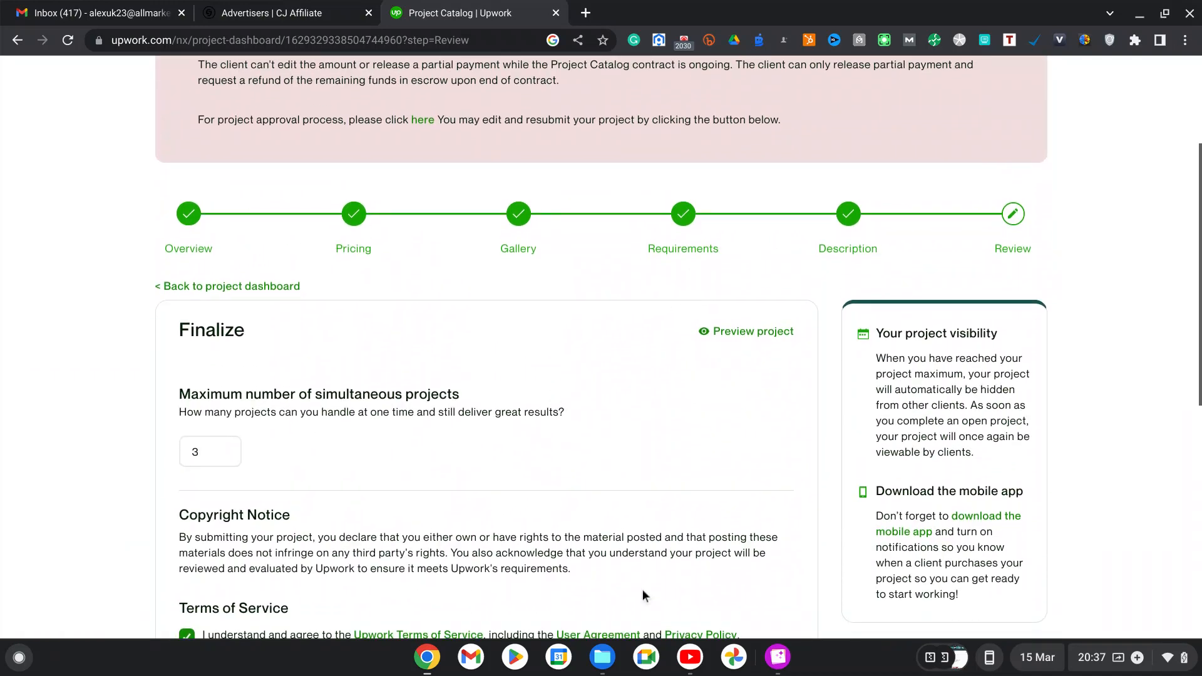
pyautogui.scroll(-2, 739, 350)
pyautogui.scroll(-5, 683, 407)
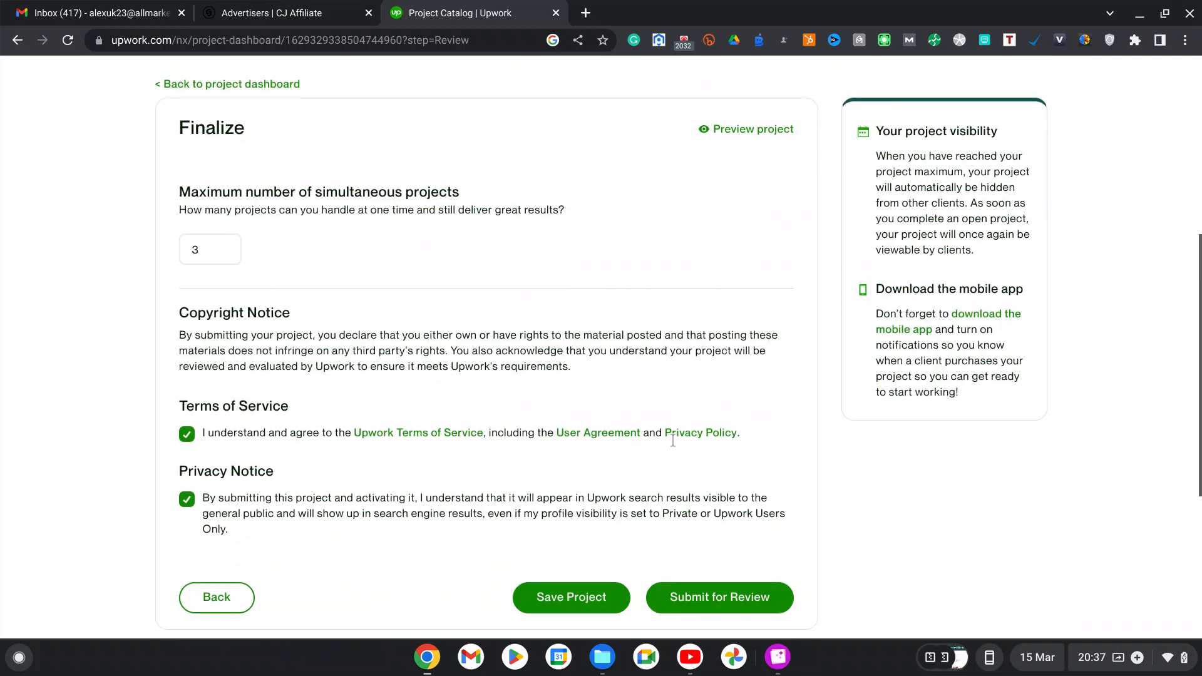
pyautogui.click(727, 423)
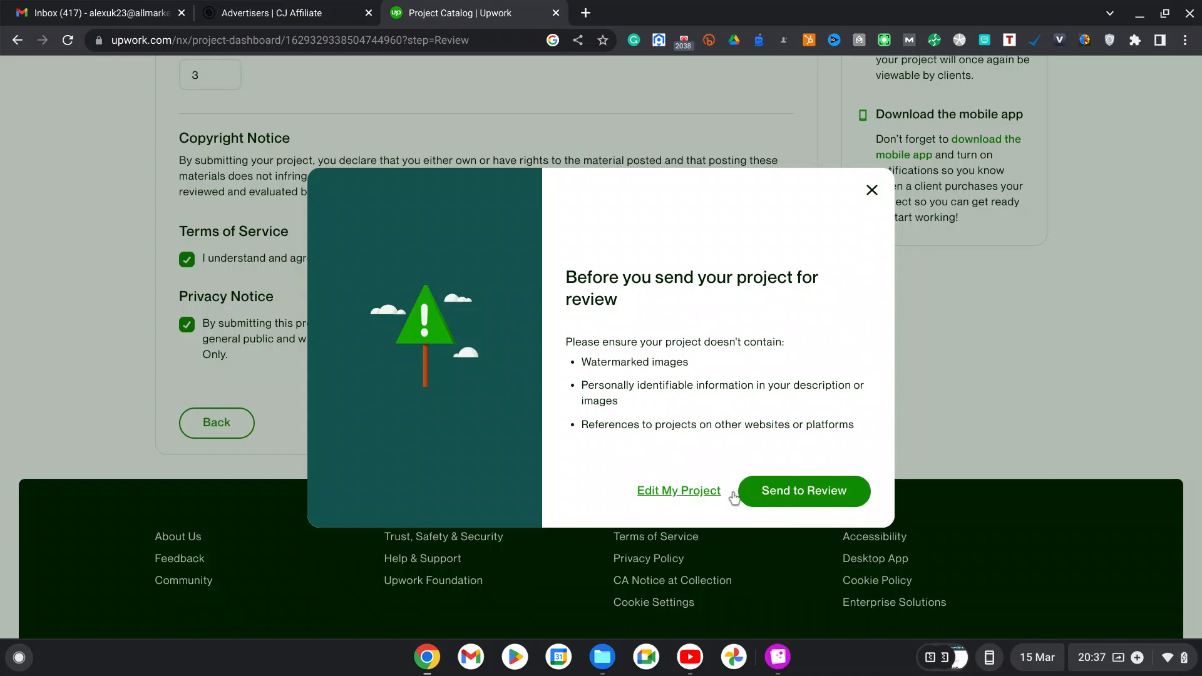
pyautogui.click(655, 495)
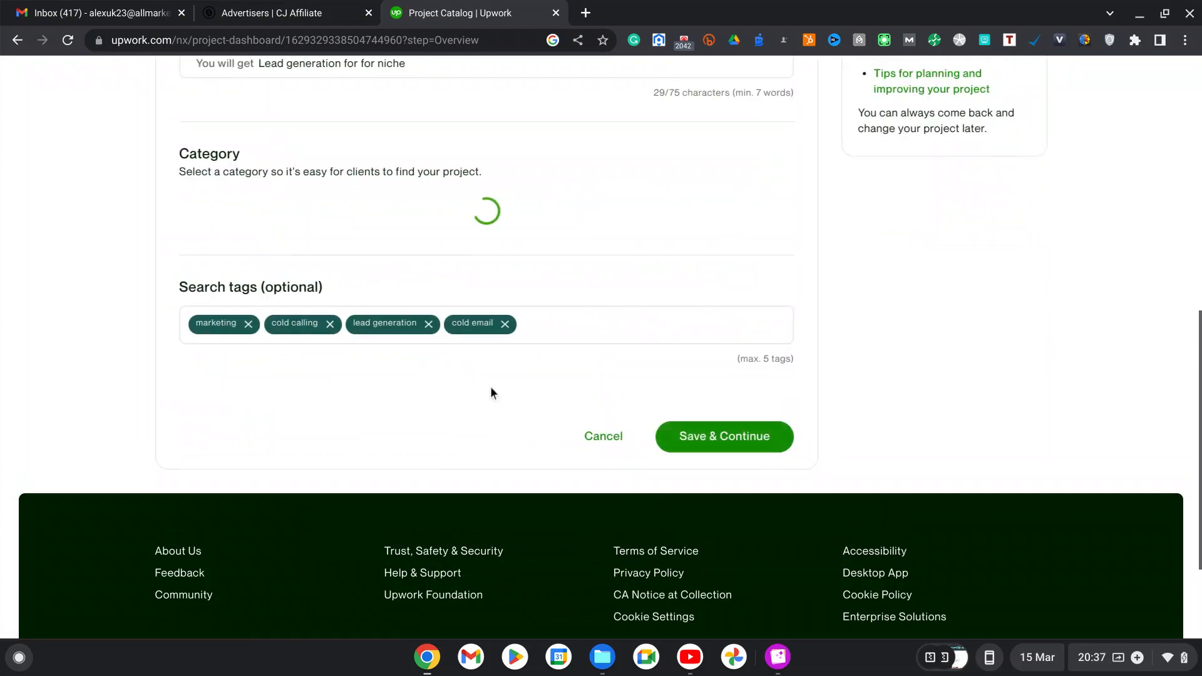
# Review the project's title, category, industry attributes and search tags, and save the overview to continue to pricing
pyautogui.scroll(9, 298, 315)
pyautogui.scroll(-4, 298, 315)
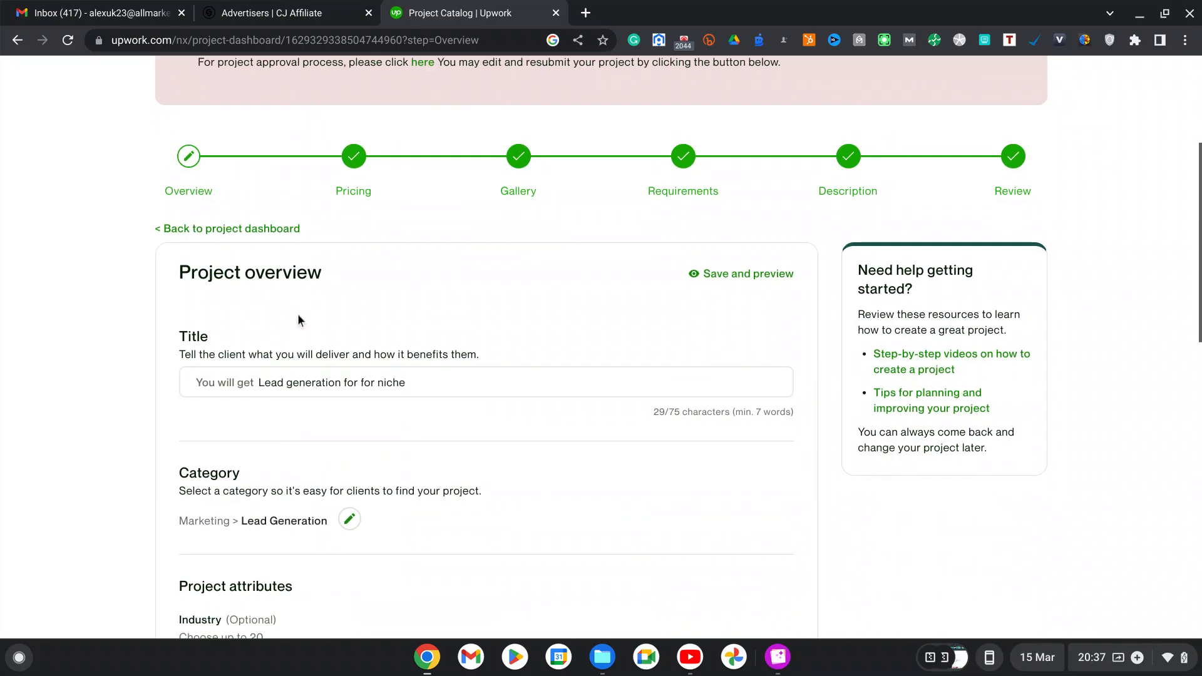
pyautogui.scroll(1, 444, 376)
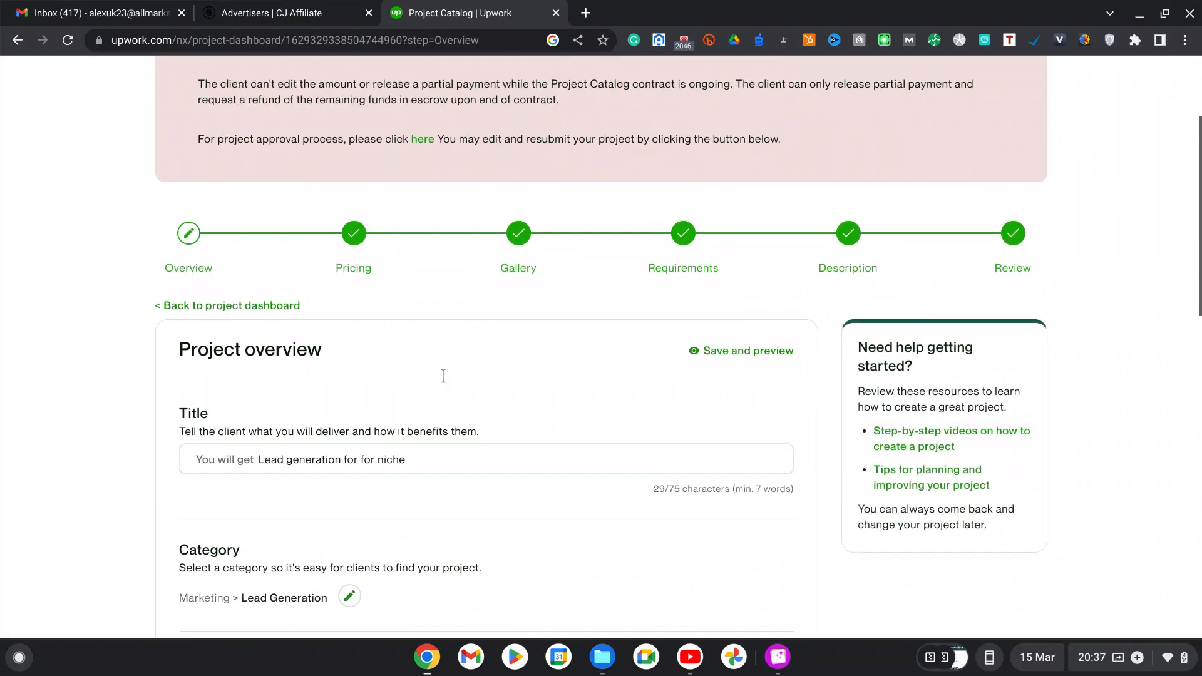
pyautogui.scroll(-5, 605, 374)
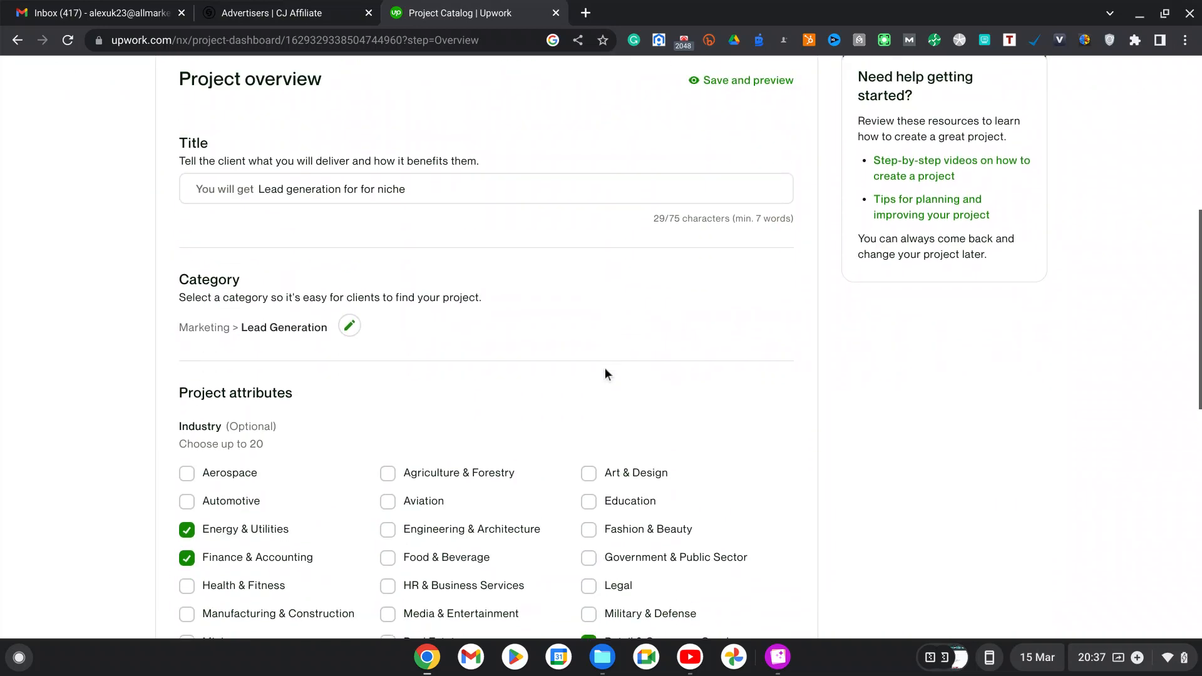
pyautogui.click(299, 205)
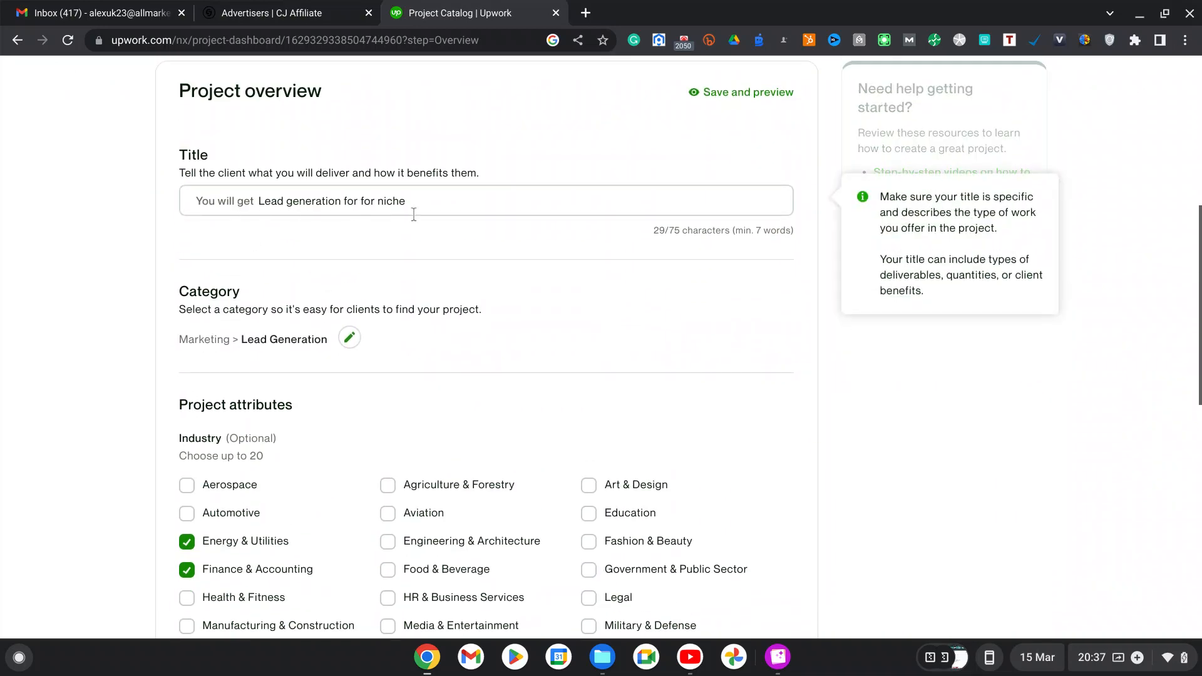
pyautogui.scroll(-9, 492, 197)
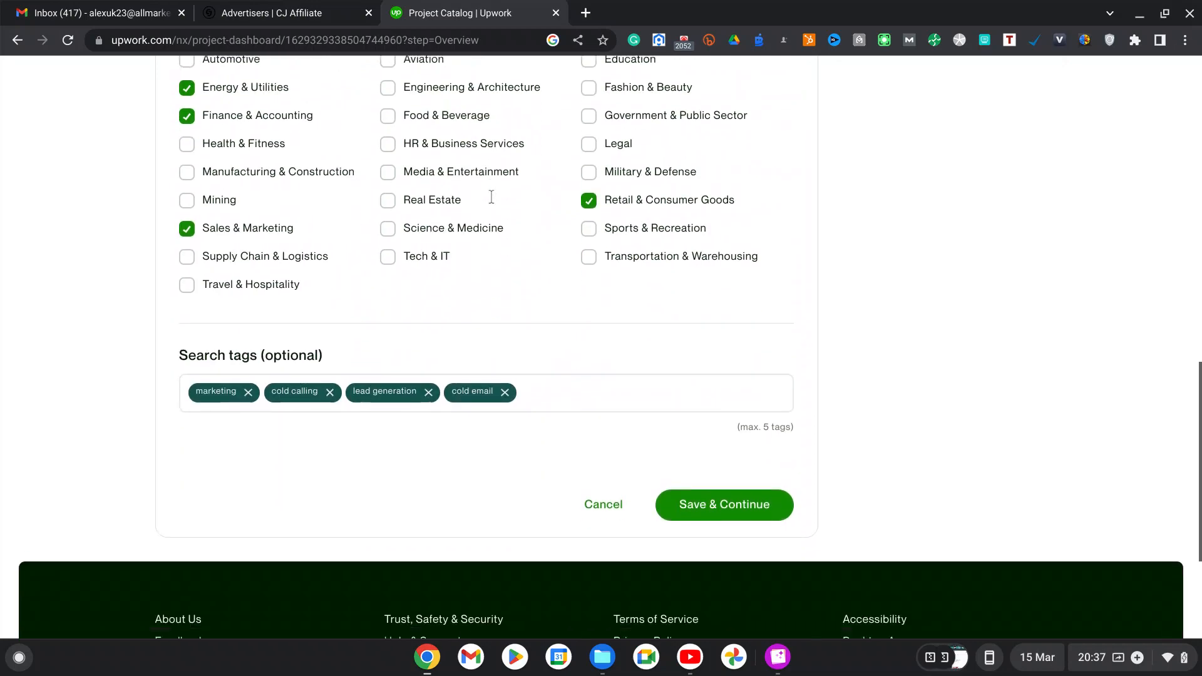
pyautogui.scroll(-3, 601, 344)
pyautogui.scroll(15, 601, 344)
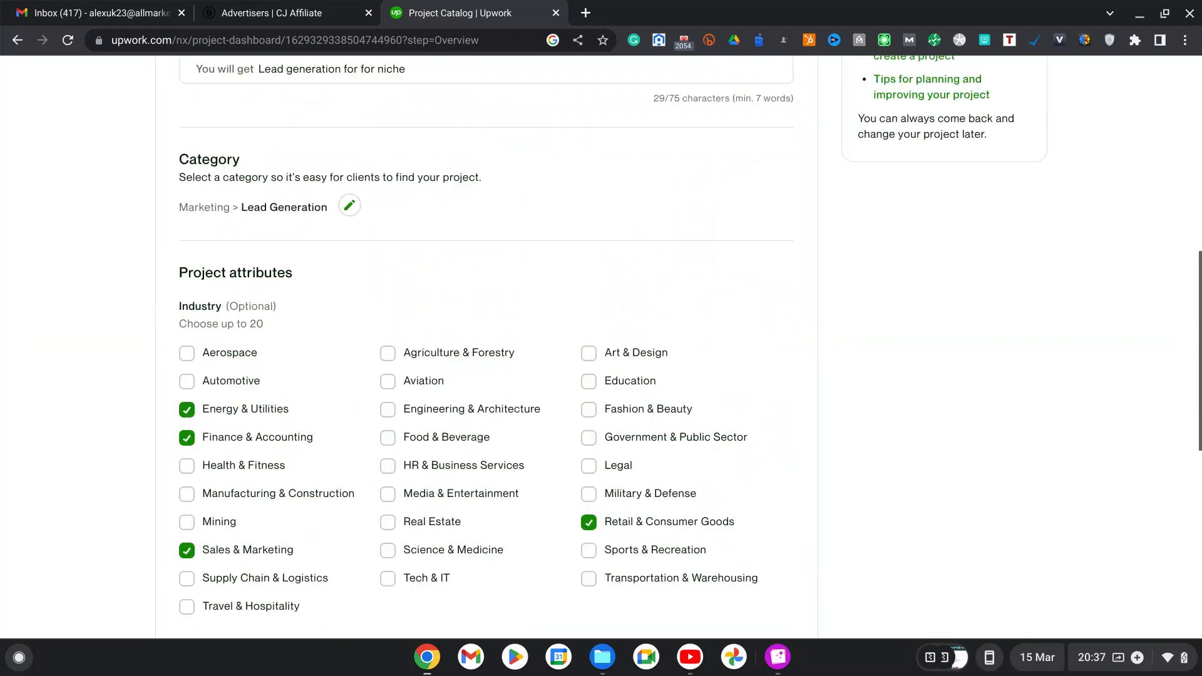
pyautogui.scroll(1, 745, 382)
pyautogui.scroll(1, 745, 382)
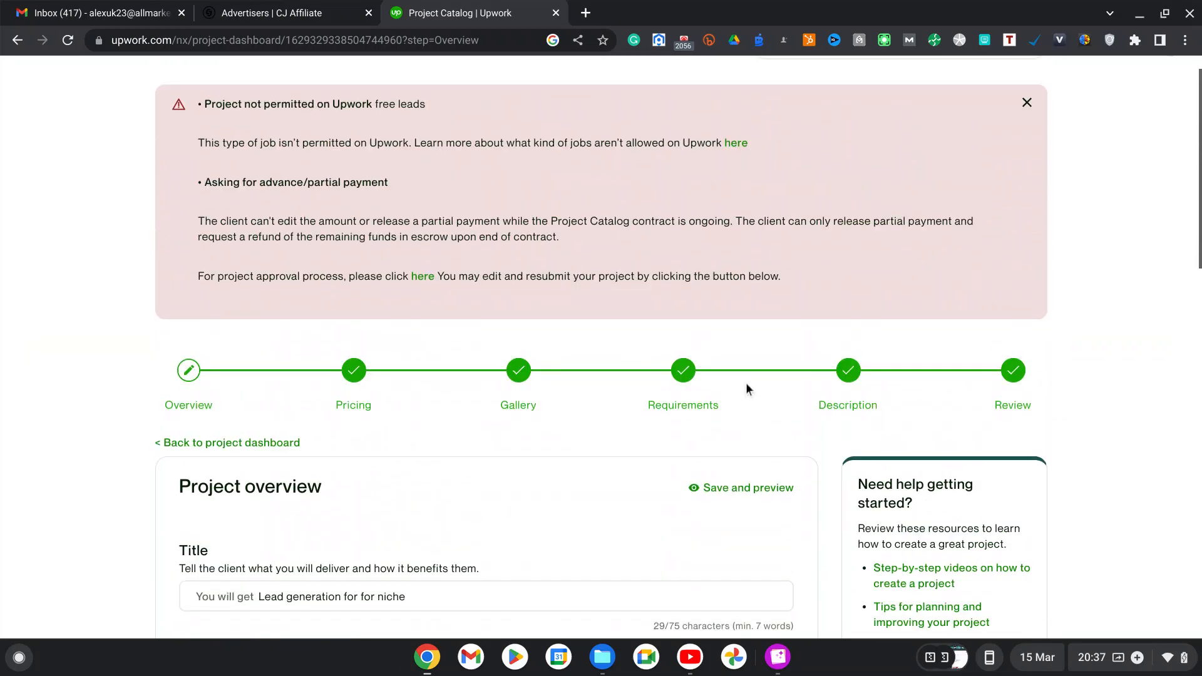
pyautogui.scroll(-14, 745, 382)
pyautogui.click(721, 359)
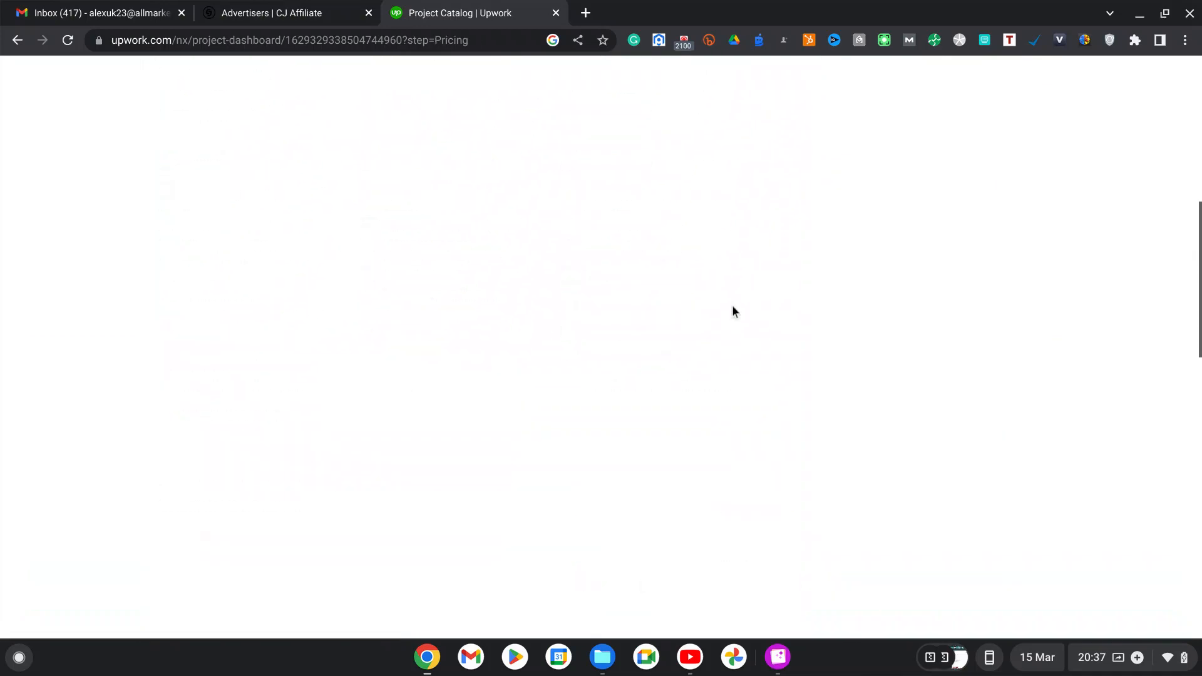
# Review the three pricing tiers, service options and add-ons, and save them to continue to the gallery
pyautogui.scroll(2, 585, 366)
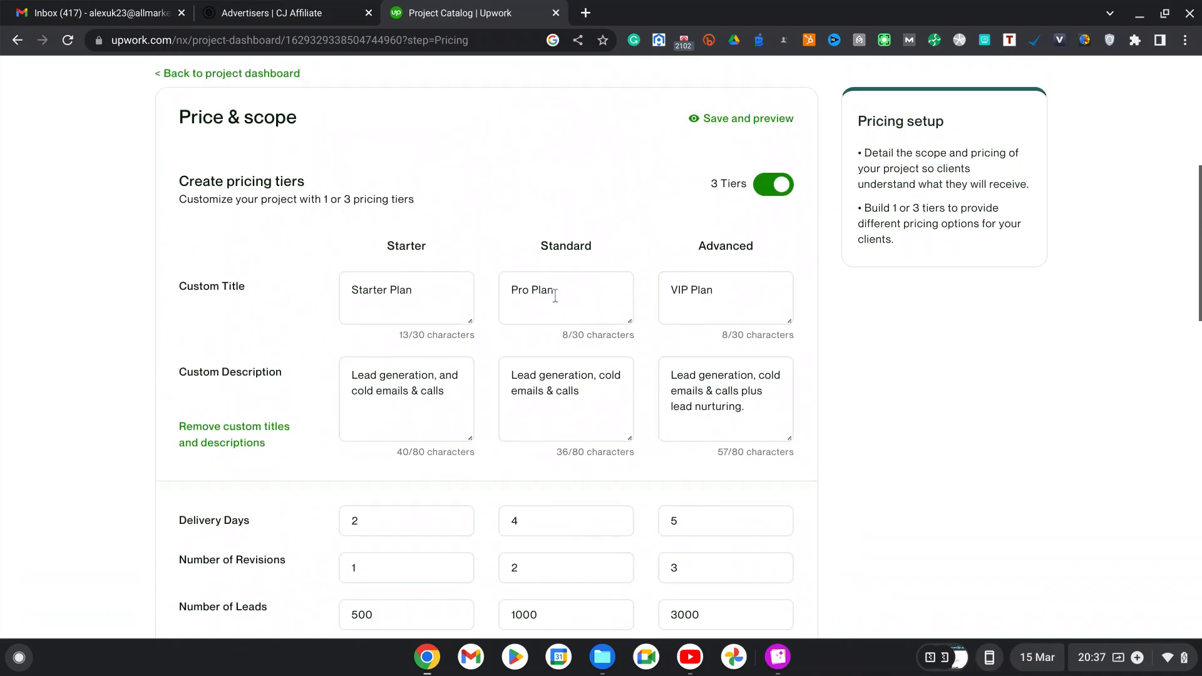
pyautogui.scroll(-8, 589, 148)
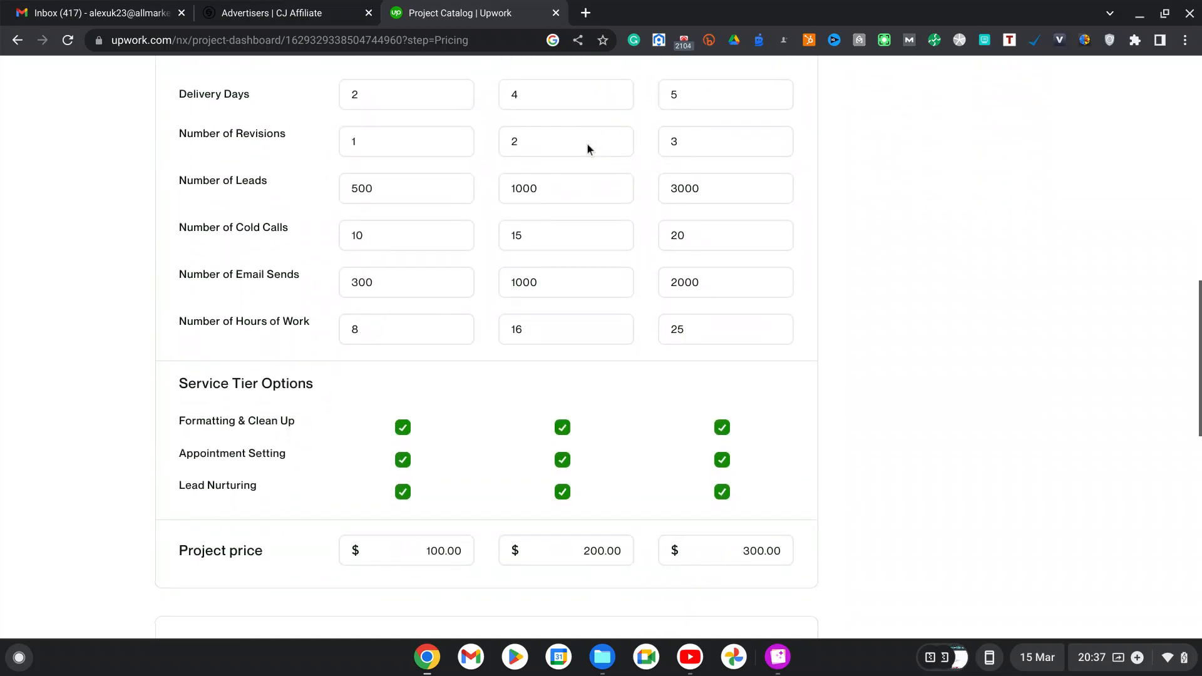
pyautogui.scroll(-7, 587, 149)
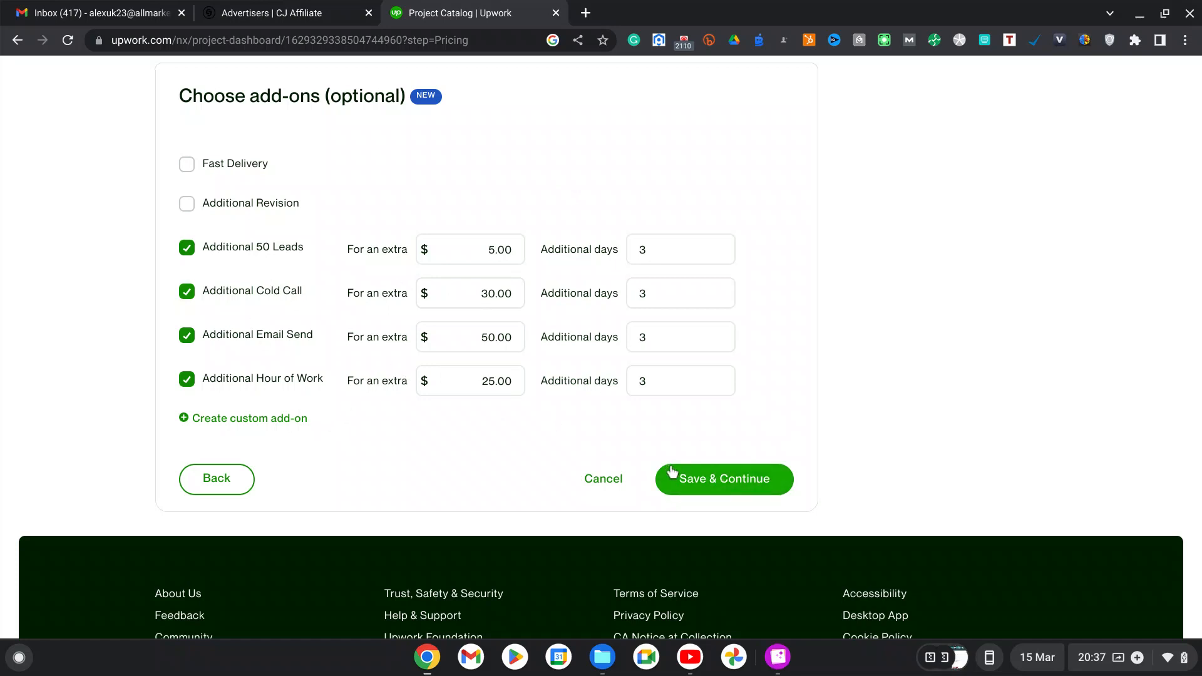
pyautogui.click(735, 488)
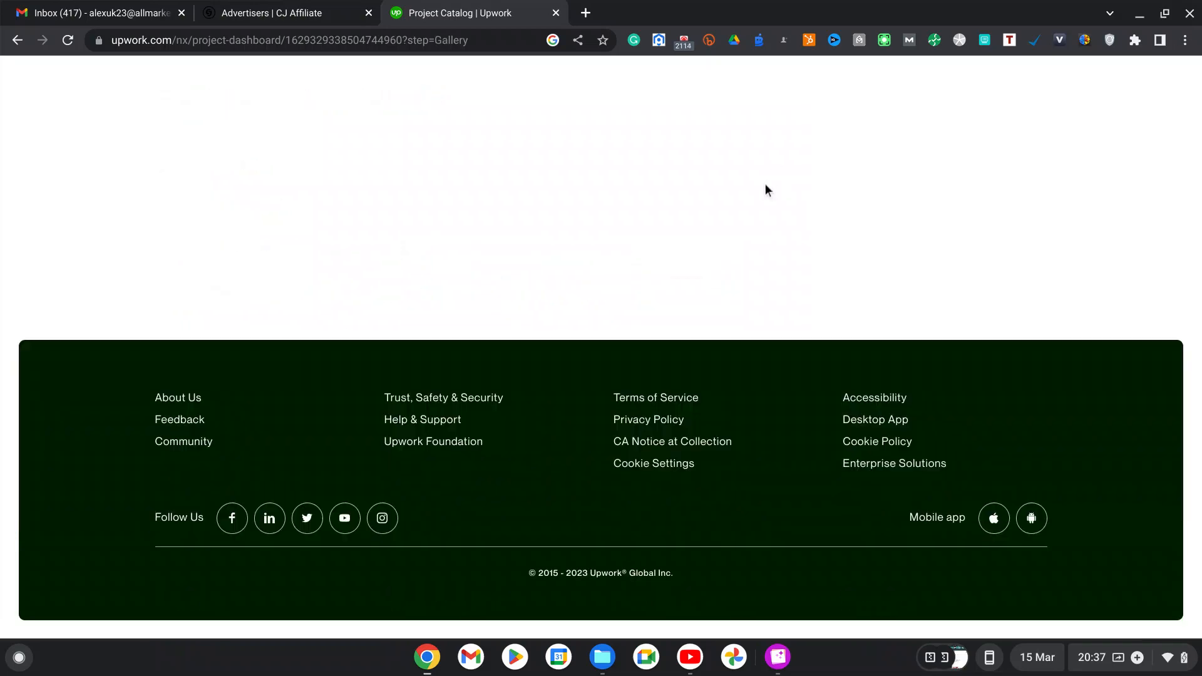
# Check the gallery's project image, video area and sample document, and continue to the client requirements
pyautogui.scroll(15, 764, 213)
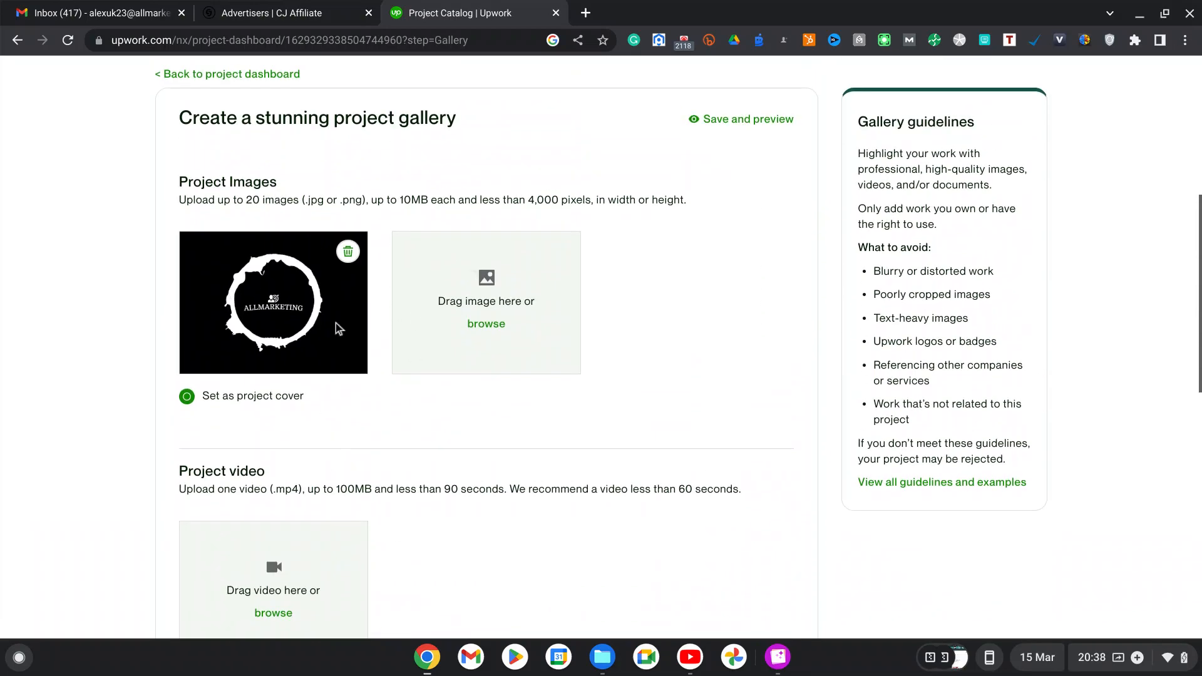
pyautogui.scroll(-4, 366, 341)
pyautogui.scroll(-1, 364, 341)
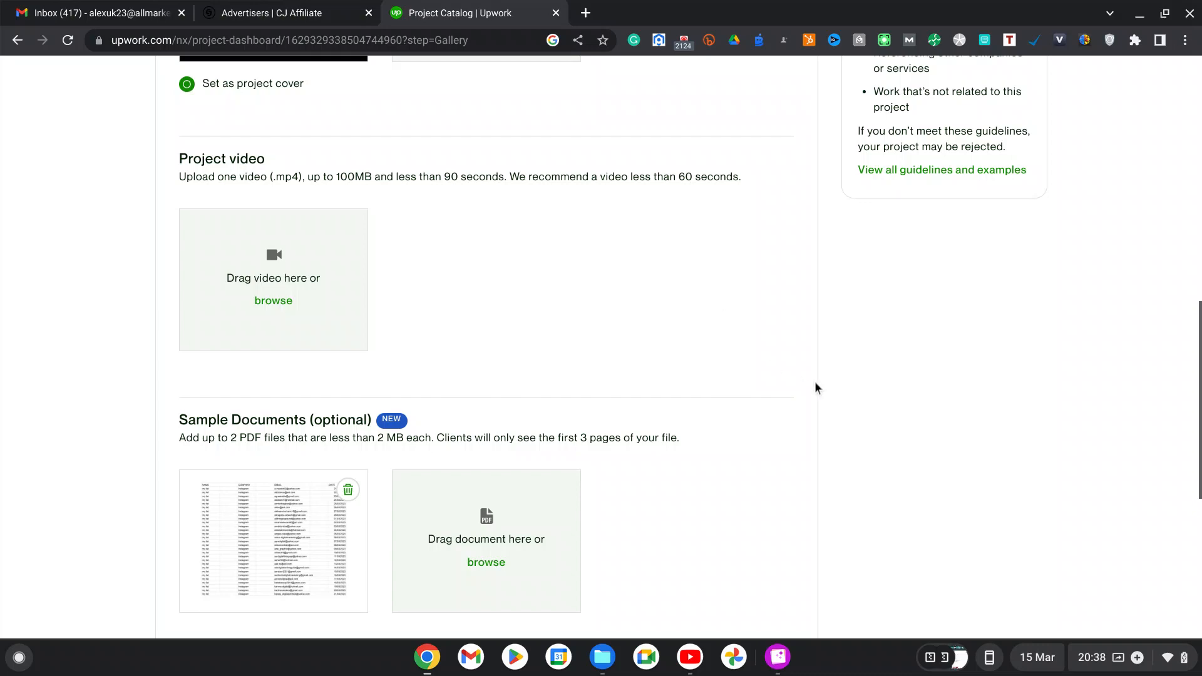
pyautogui.scroll(-5, 787, 432)
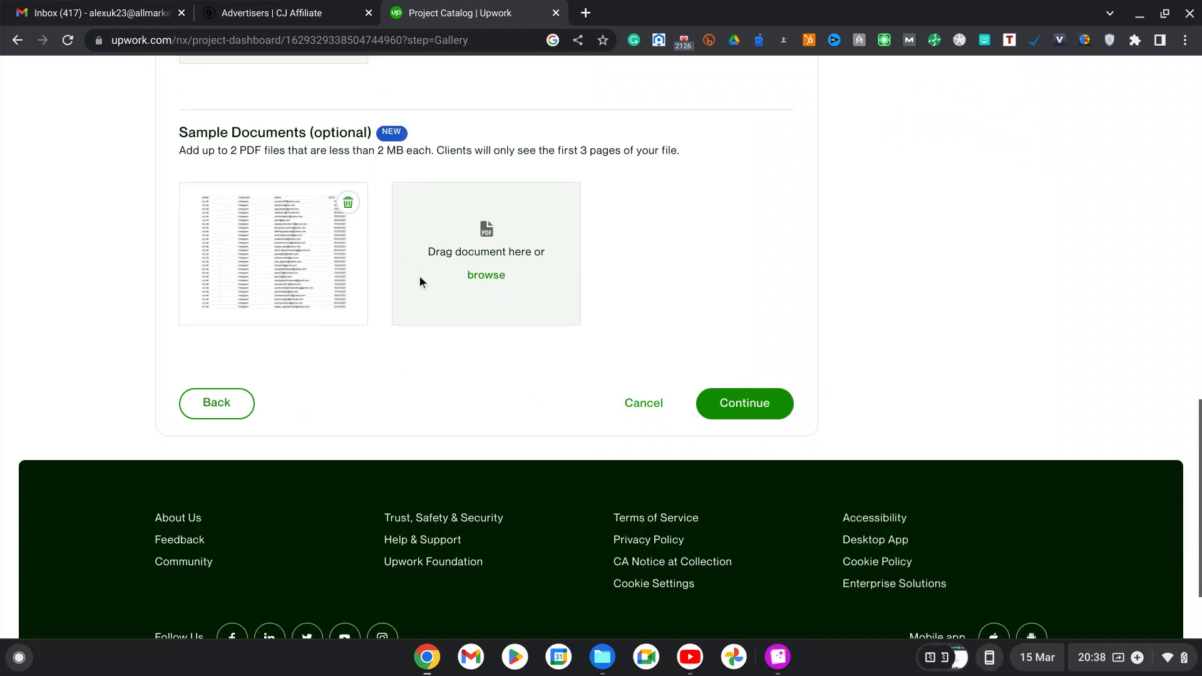
pyautogui.scroll(-2, 701, 276)
pyautogui.scroll(3, 700, 277)
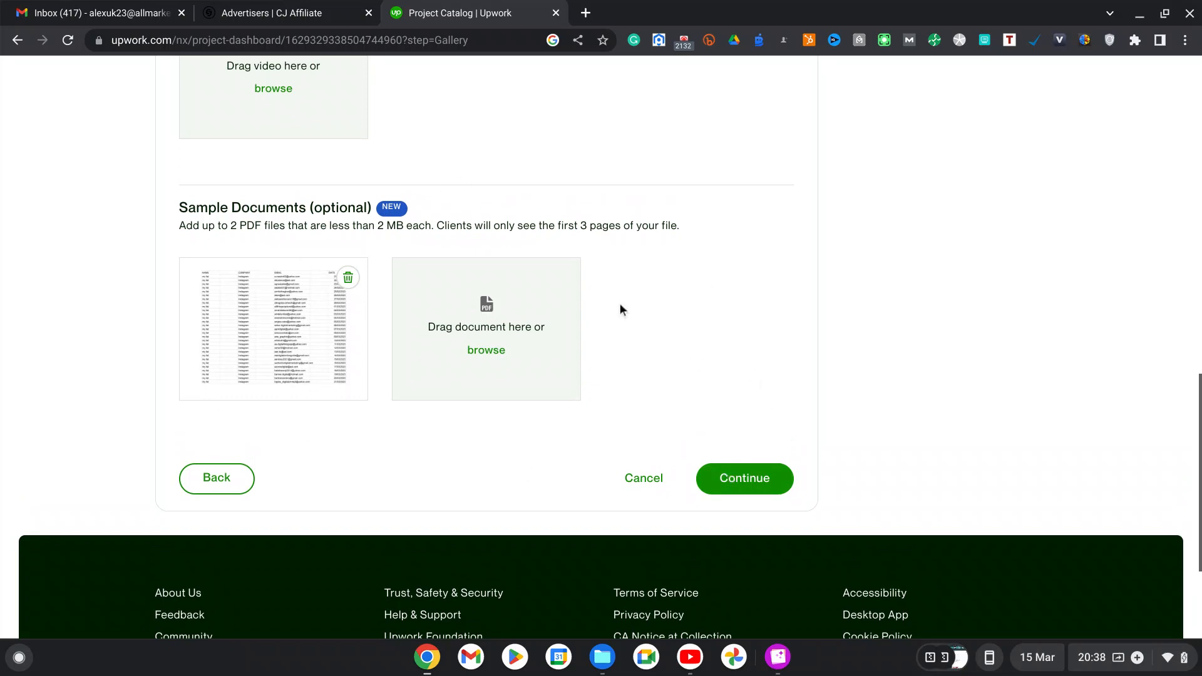
pyautogui.click(742, 479)
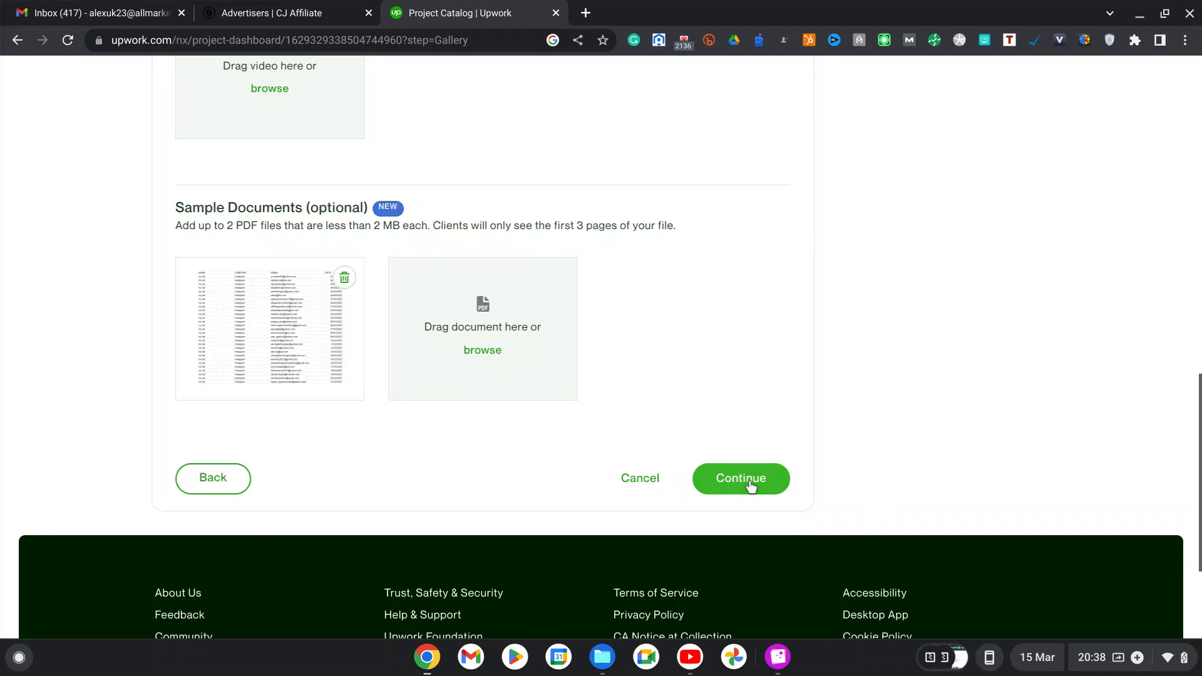
# Save the existing client requirement and the project description with its summary and steps, continuing to the final review stage
pyautogui.scroll(-2, 966, 416)
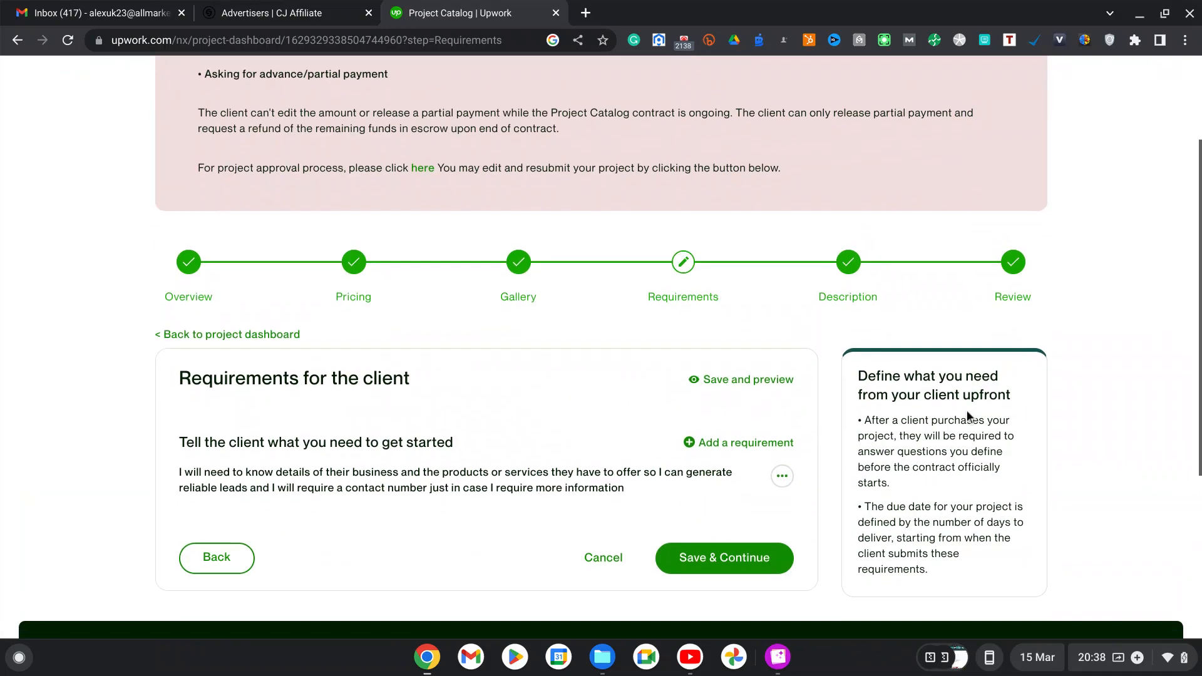
pyautogui.click(720, 567)
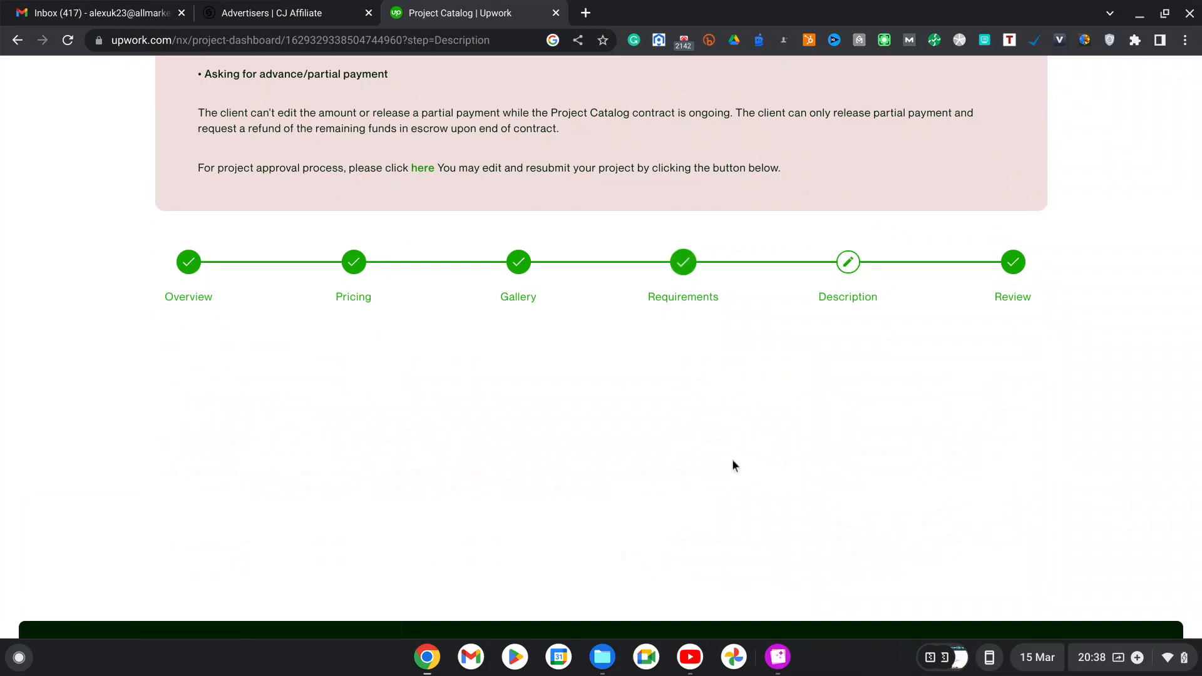
pyautogui.scroll(-2, 732, 461)
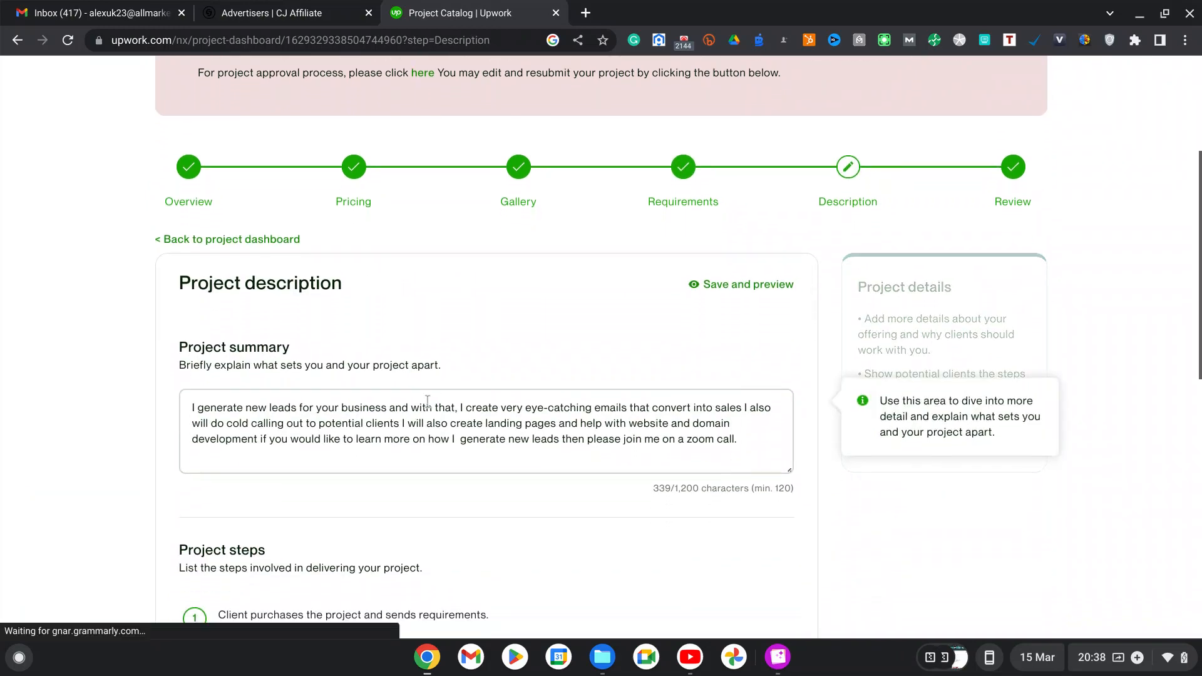
pyautogui.scroll(-4, 432, 398)
pyautogui.scroll(-1, 466, 248)
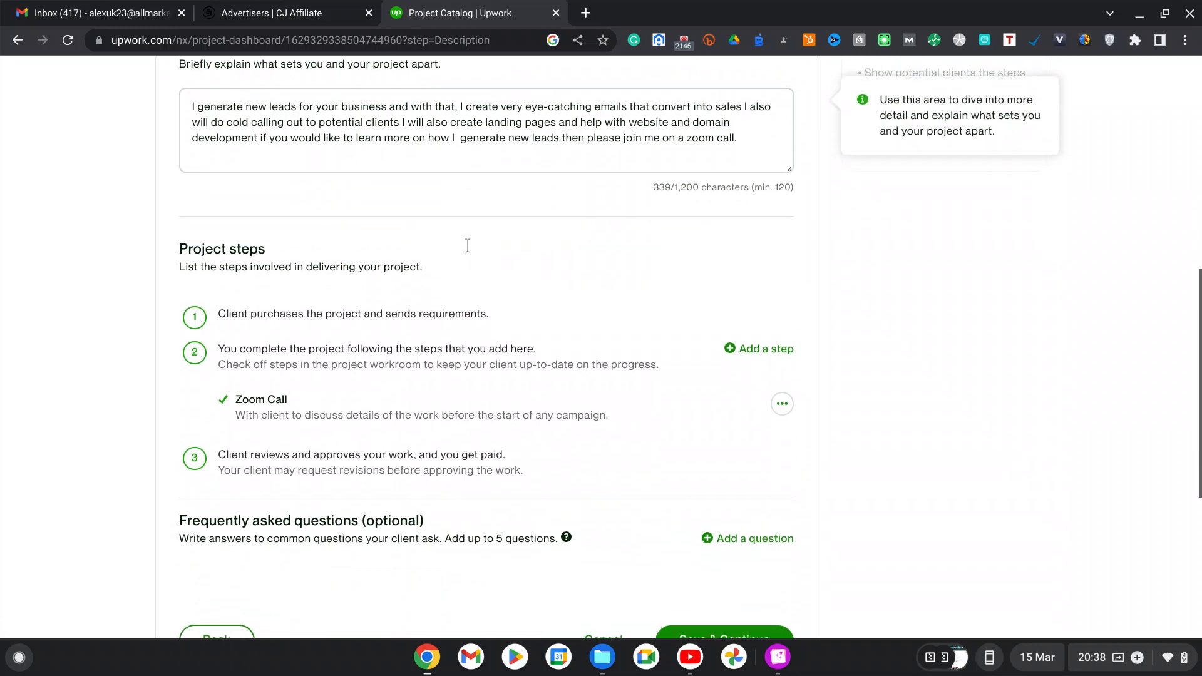
pyautogui.scroll(-1, 466, 251)
pyautogui.scroll(-4, 465, 367)
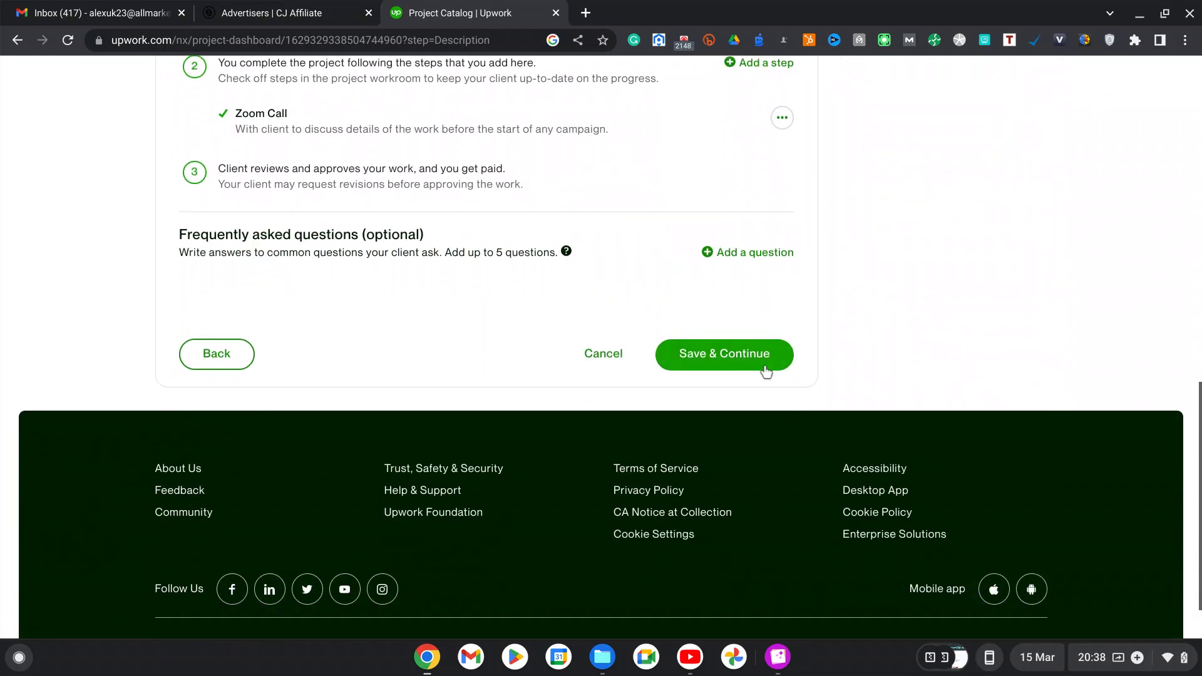
pyautogui.click(734, 360)
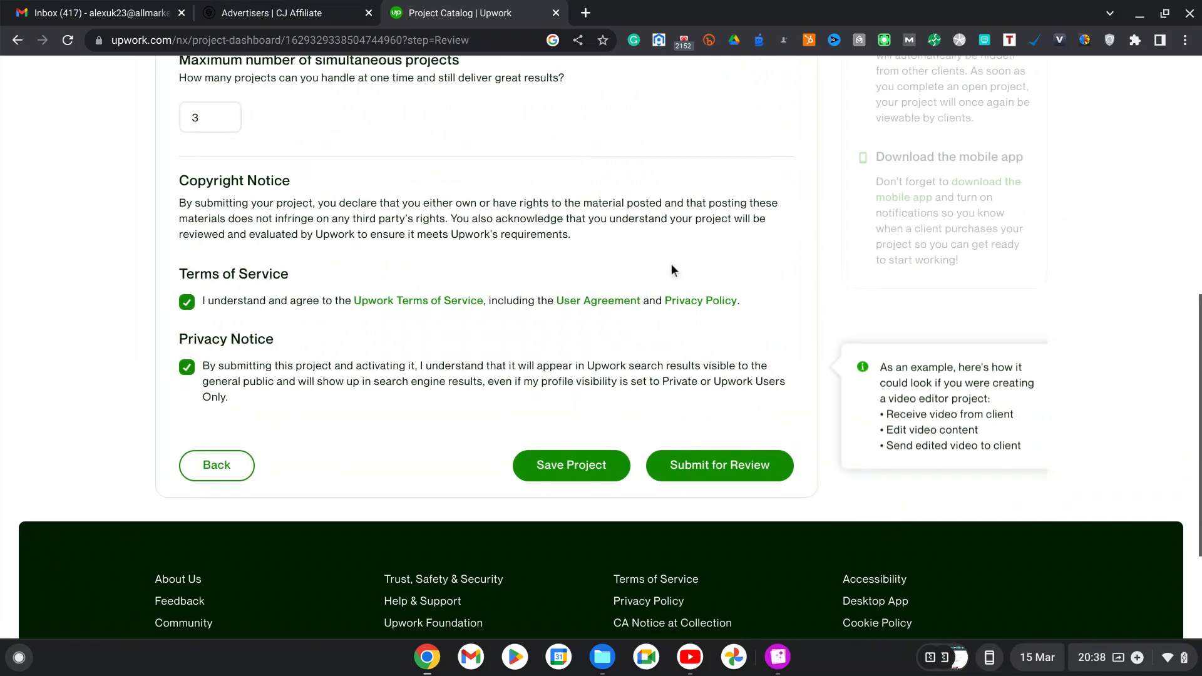
# Submit the project for review with the terms and privacy agreements accepted, and confirm sending it from the pre-submission checklist
pyautogui.scroll(-3, 579, 236)
pyautogui.scroll(4, 579, 236)
pyautogui.scroll(1, 577, 235)
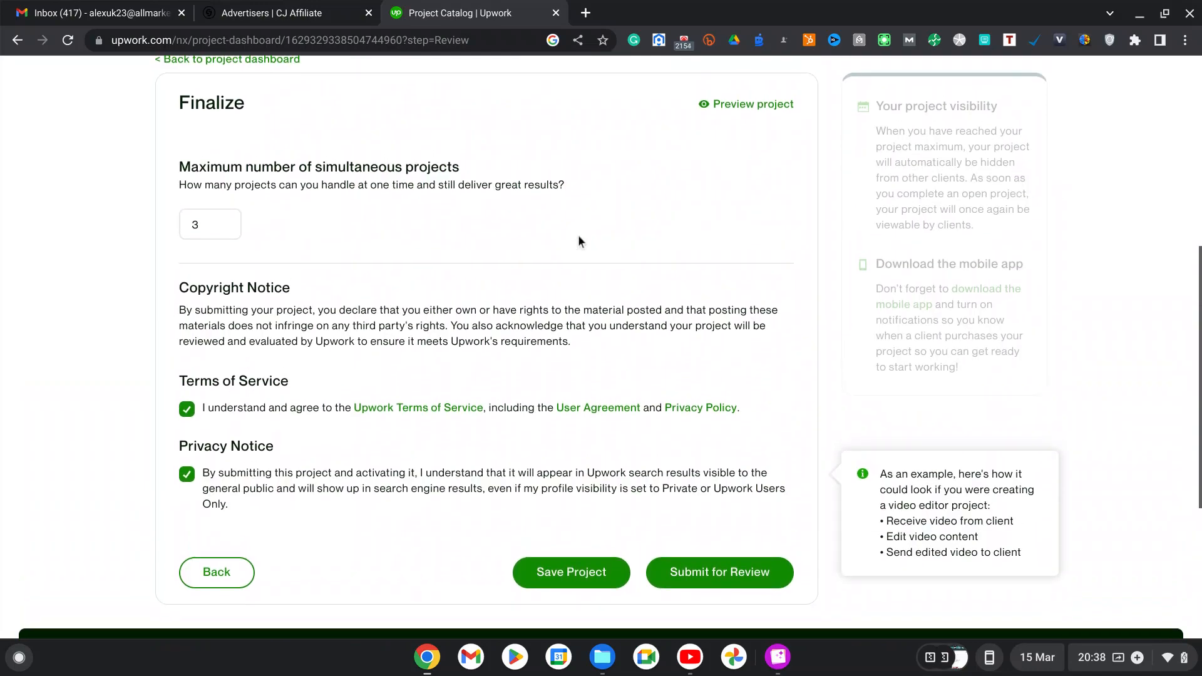
pyautogui.scroll(-4, 748, 439)
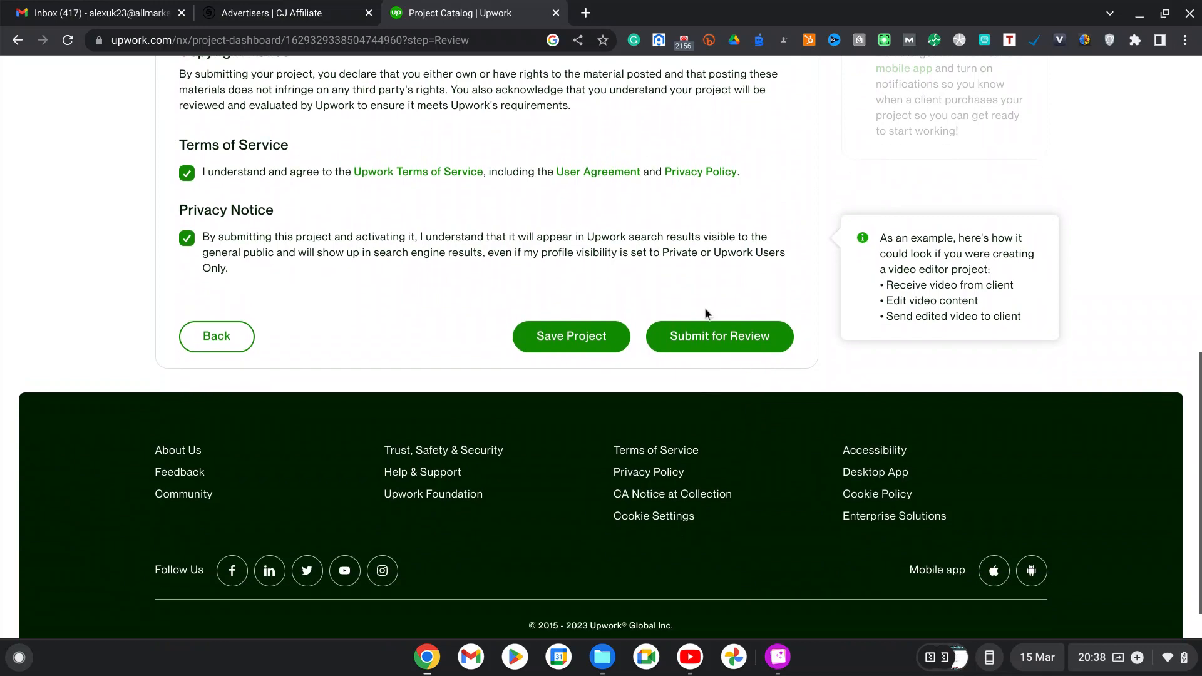
pyautogui.click(722, 336)
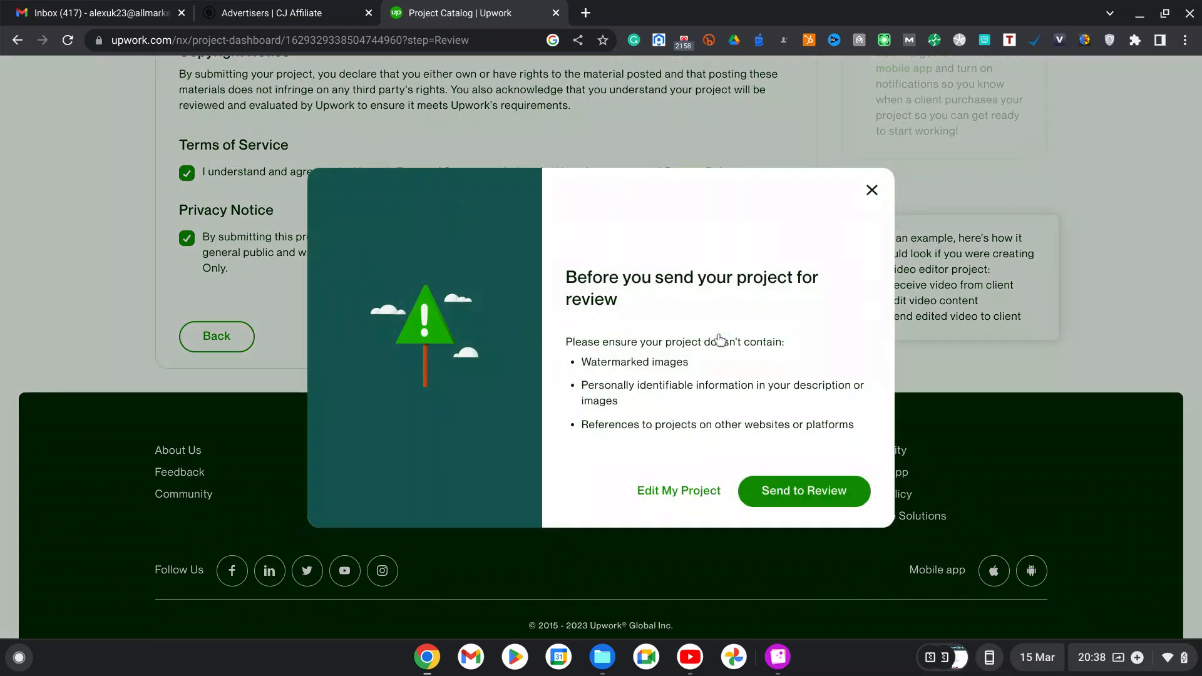
pyautogui.click(822, 498)
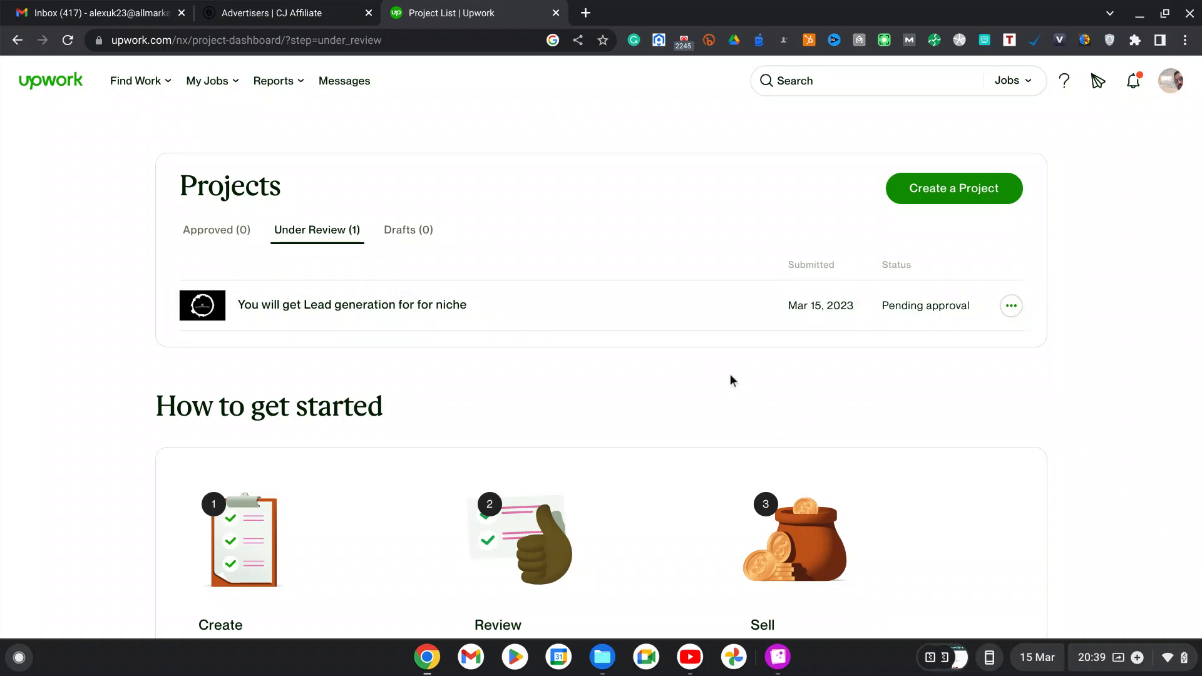
pyautogui.scroll(-8, 730, 380)
pyautogui.scroll(4, 730, 380)
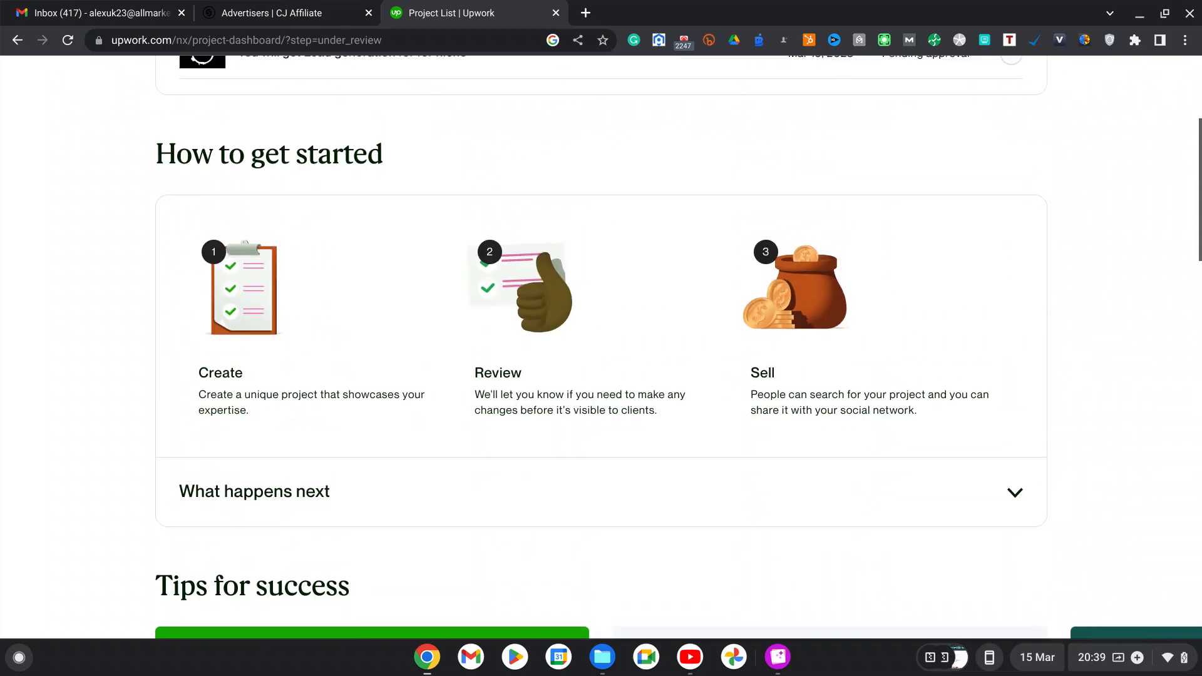
pyautogui.scroll(4, 730, 375)
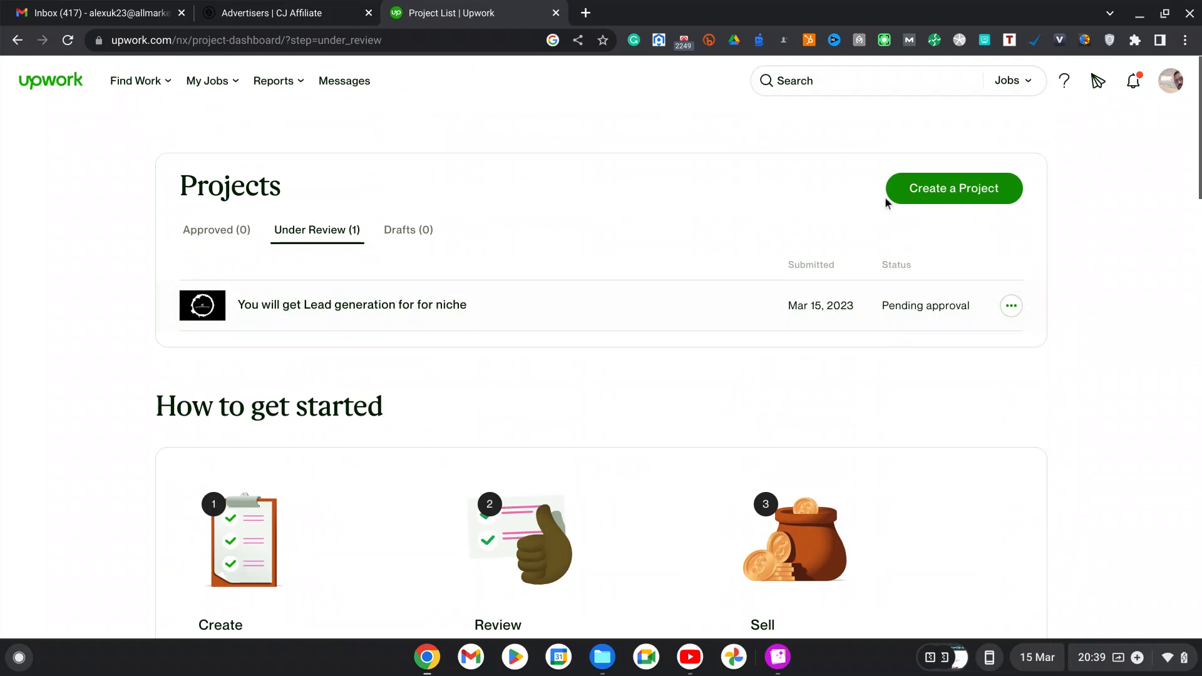